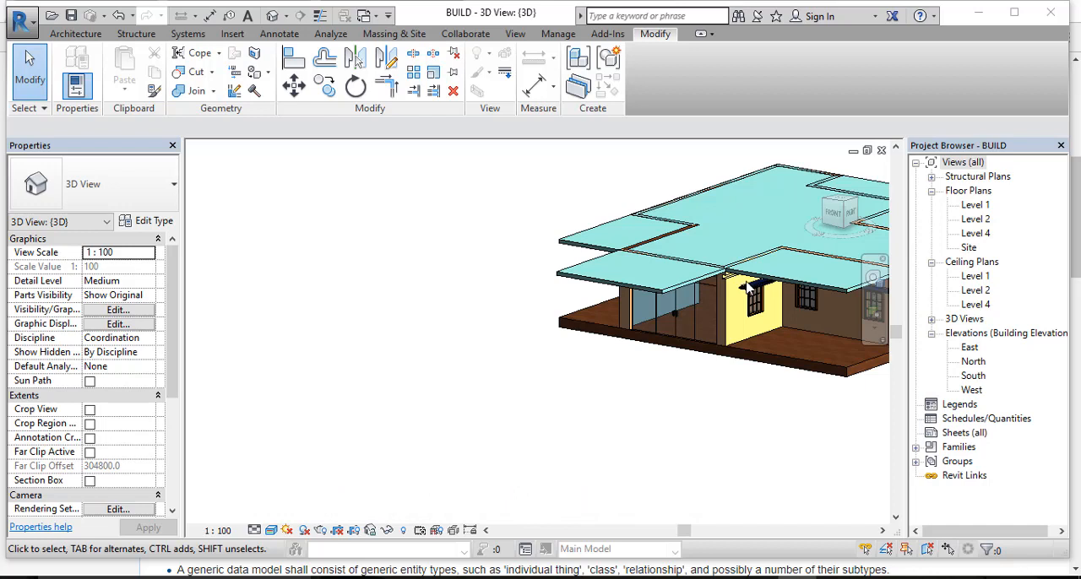
Step: Examine the properties of the ground floor slab and the Level 2 slab over the house
{"action": "scroll", "coordinate": [747, 286], "scroll_direction": "down", "scroll_amount": 2}
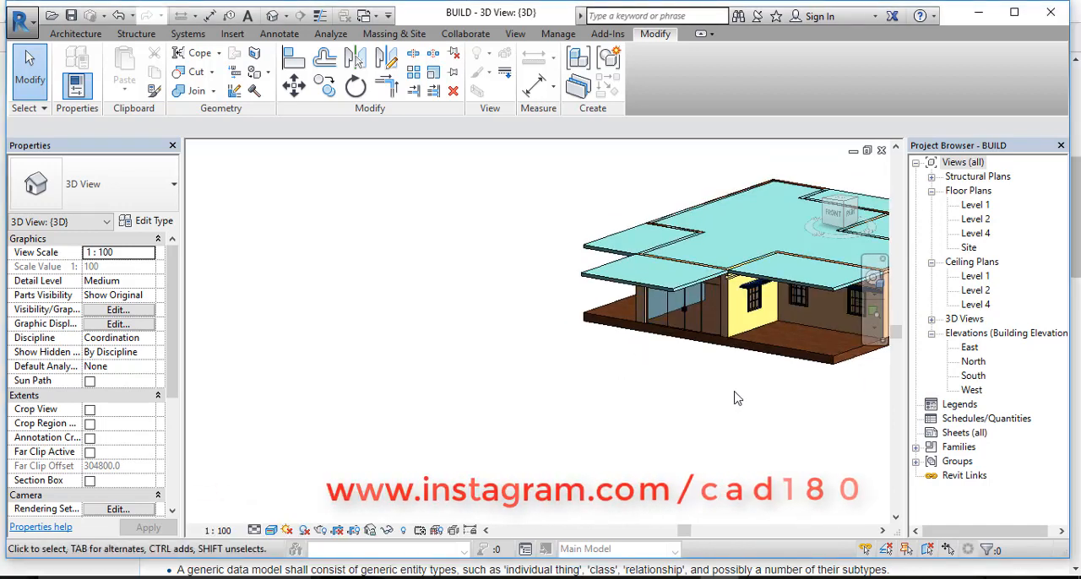
{"action": "left_click", "coordinate": [778, 357]}
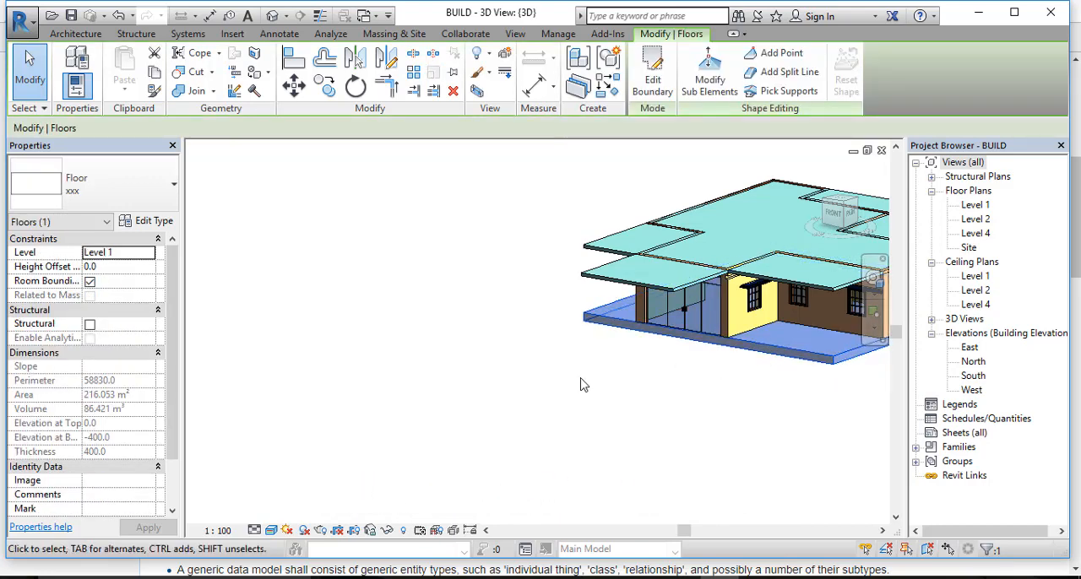
{"action": "key", "text": "Escape"}
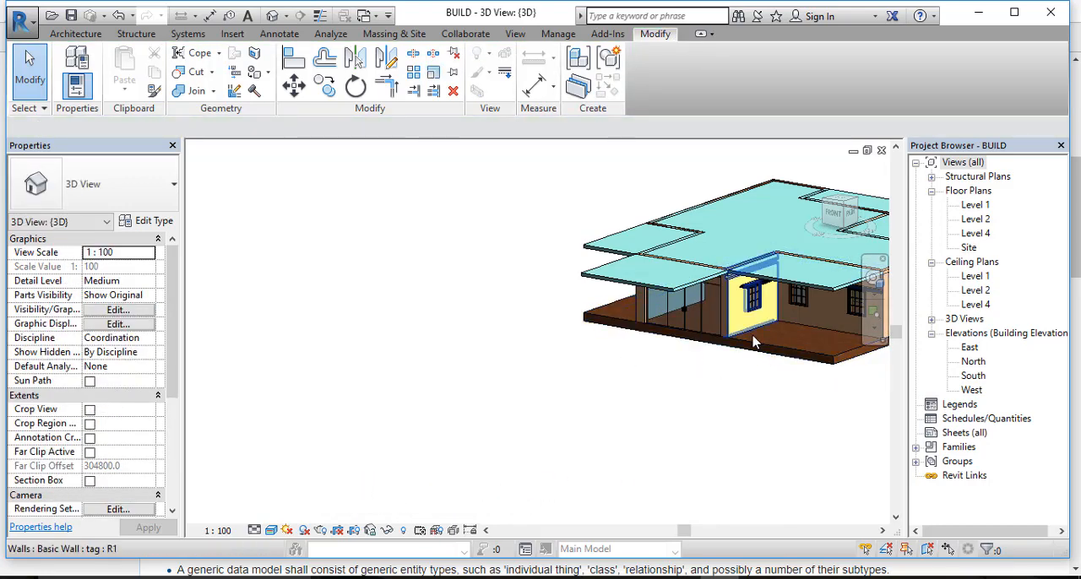
{"action": "scroll", "coordinate": [718, 354], "scroll_direction": "up", "scroll_amount": 4}
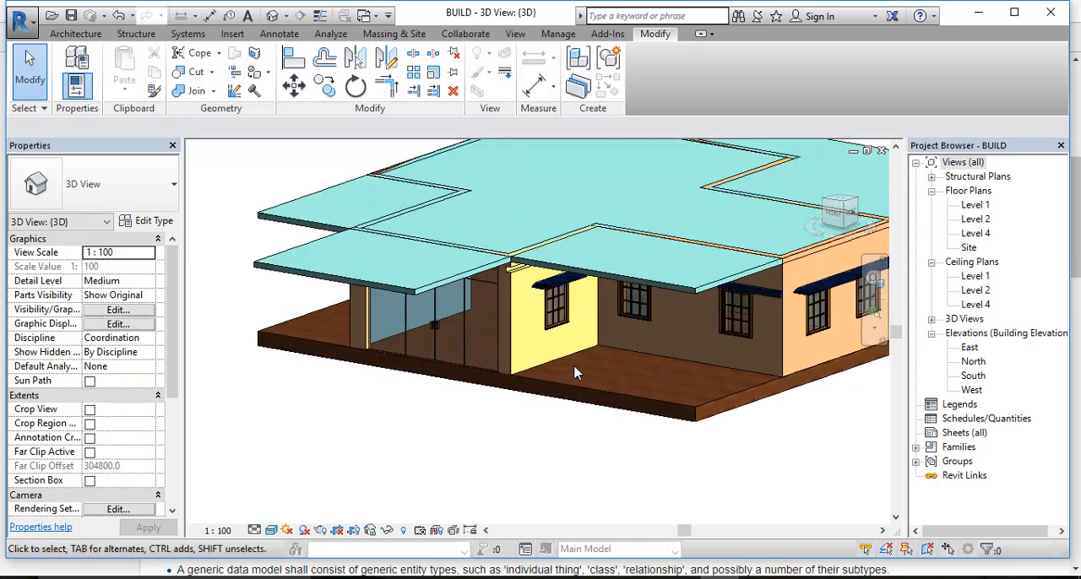
{"action": "middle_click_drag", "start_coordinate": [530, 387], "coordinate": [601, 374], "text": "shift"}
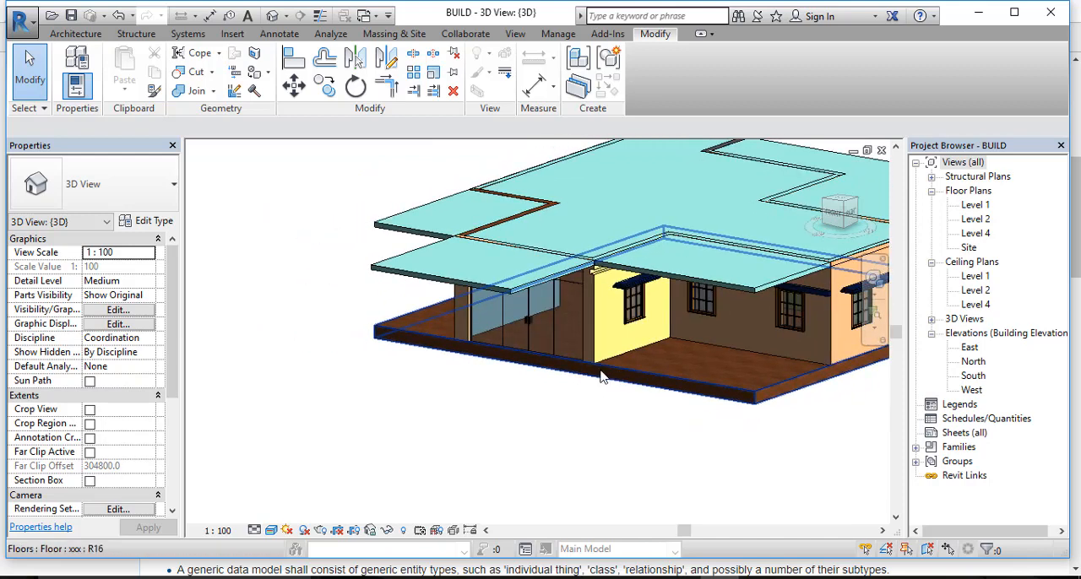
{"action": "left_click", "coordinate": [446, 345]}
{"action": "left_click", "coordinate": [413, 374]}
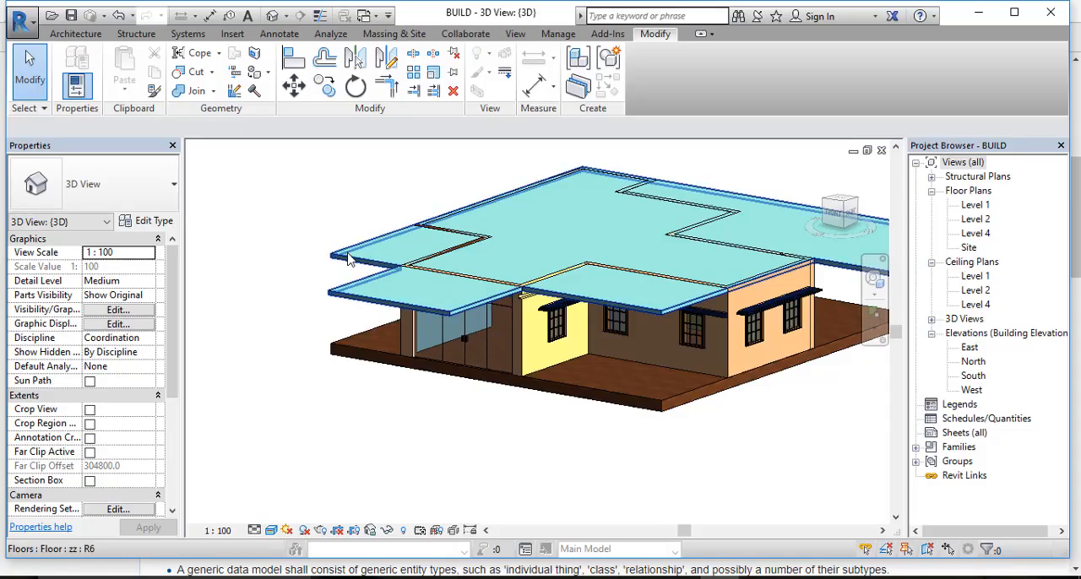
{"action": "left_click", "coordinate": [349, 259]}
{"action": "left_click", "coordinate": [306, 218]}
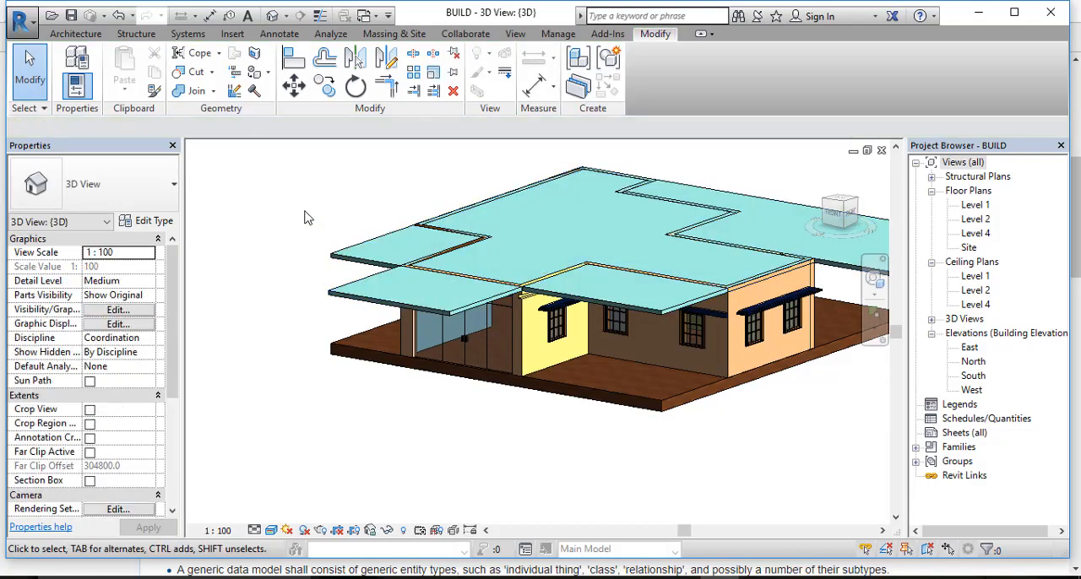
{"action": "left_click", "coordinate": [343, 262]}
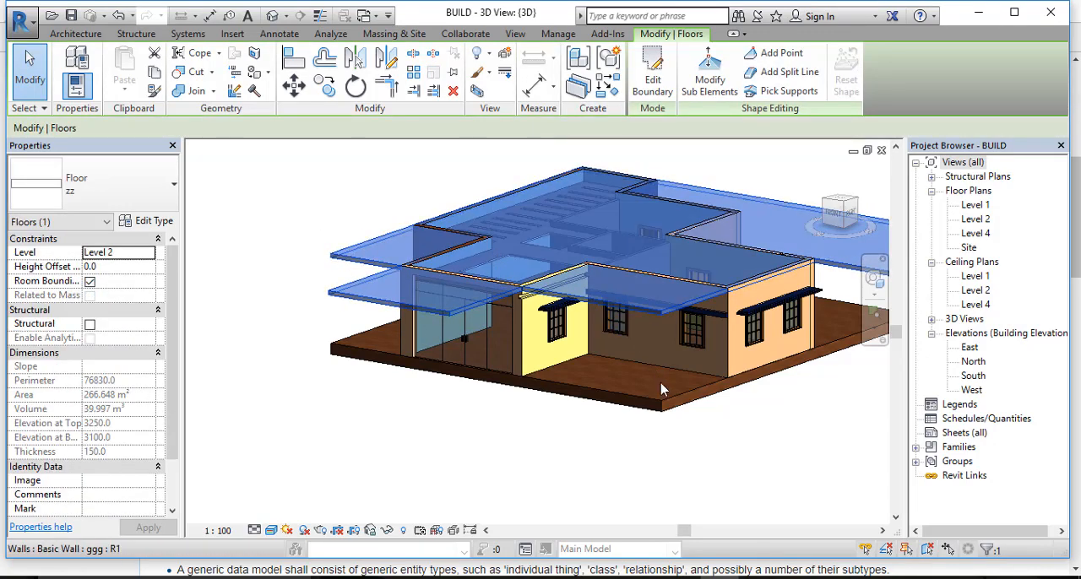
{"action": "middle_click_drag", "start_coordinate": [664, 415], "coordinate": [678, 398]}
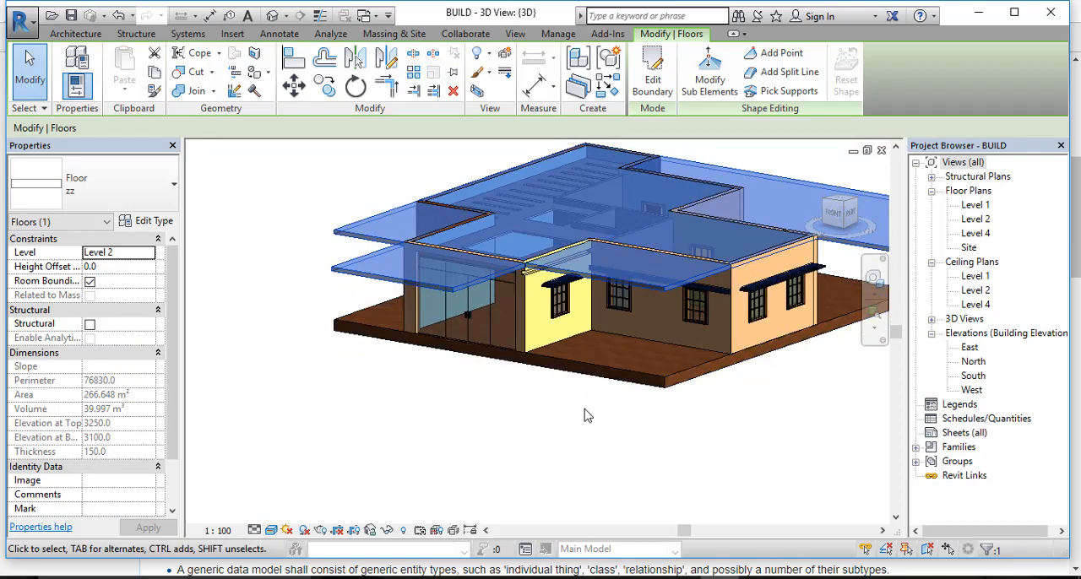
{"action": "left_click", "coordinate": [588, 416]}
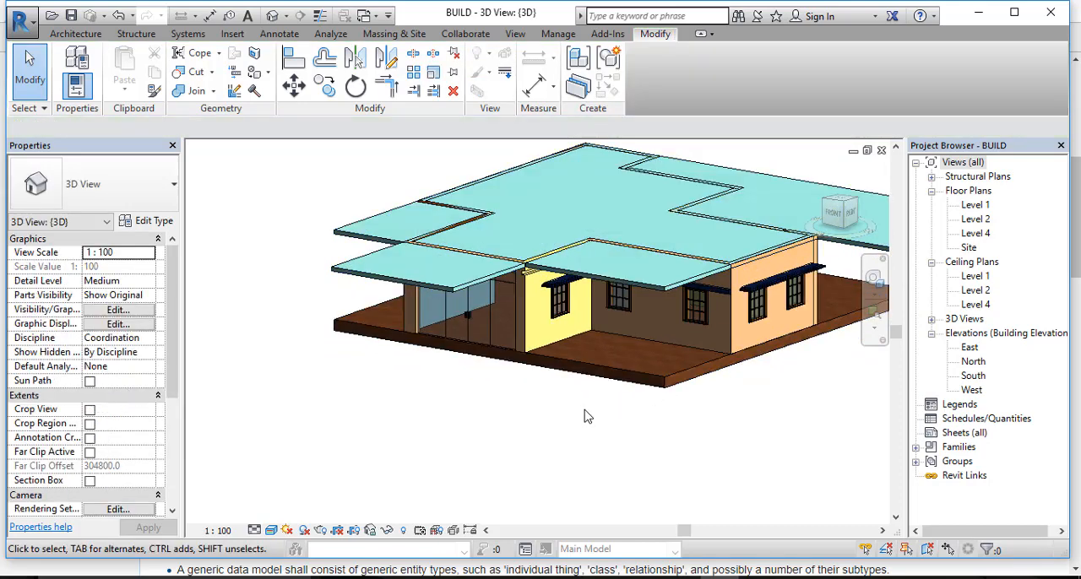
Step: Examine the properties of the walls around the glazed entrance and the adjoining yellow wall
{"action": "left_click", "coordinate": [509, 342]}
{"action": "left_click", "coordinate": [406, 313]}
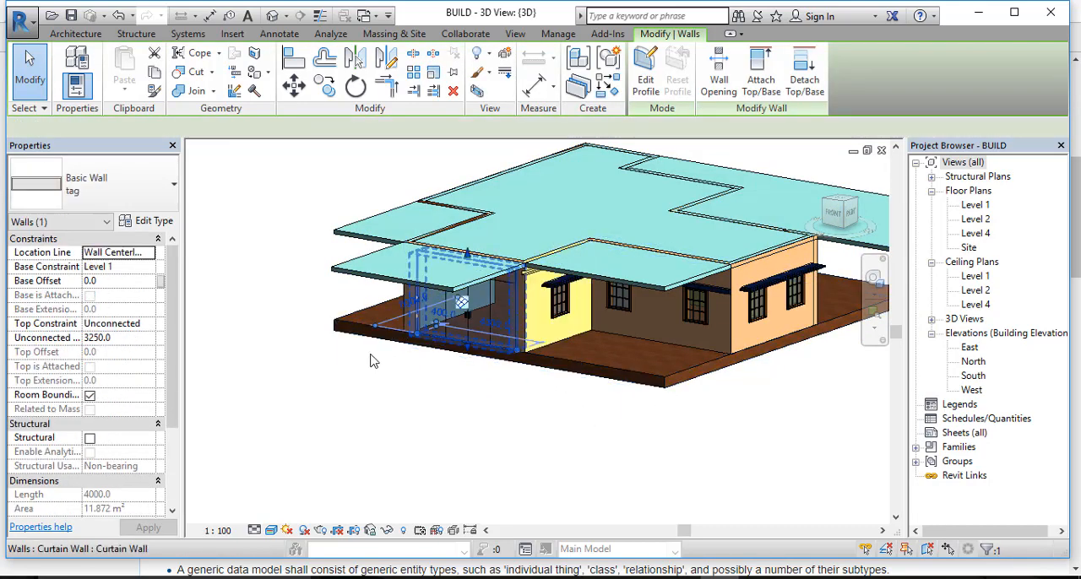
{"action": "left_click", "coordinate": [521, 404]}
{"action": "left_click", "coordinate": [519, 340]}
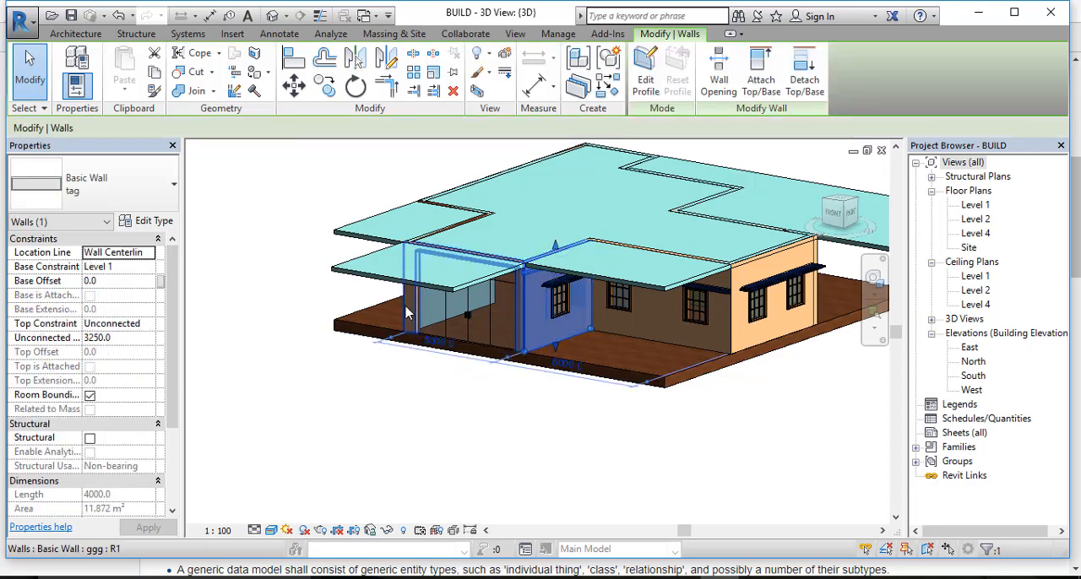
{"action": "left_click", "coordinate": [406, 314]}
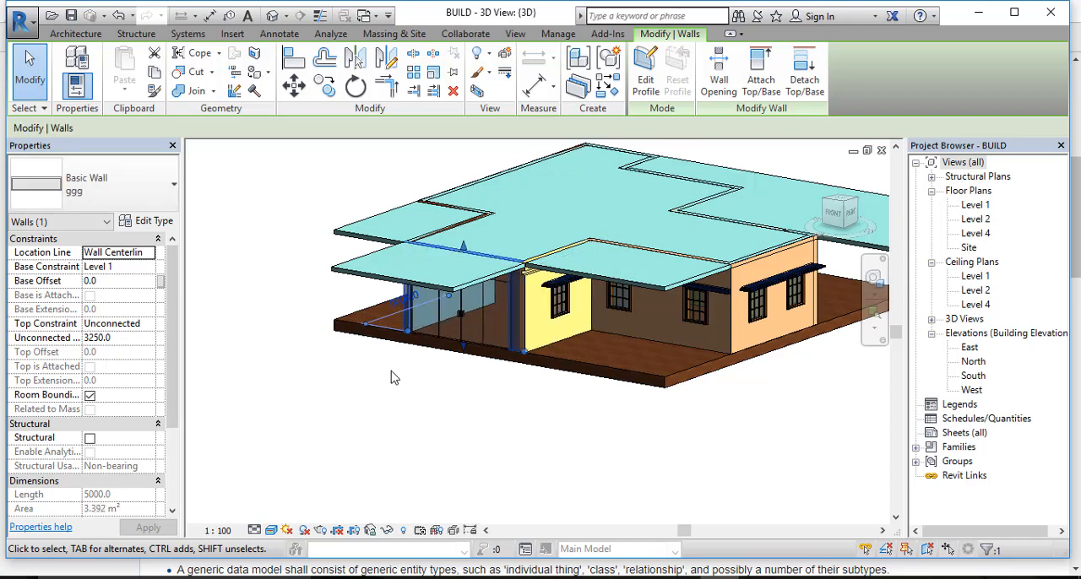
{"action": "scroll", "coordinate": [397, 377], "scroll_direction": "down", "scroll_amount": 2}
{"action": "scroll", "coordinate": [451, 385], "scroll_direction": "up", "scroll_amount": 4}
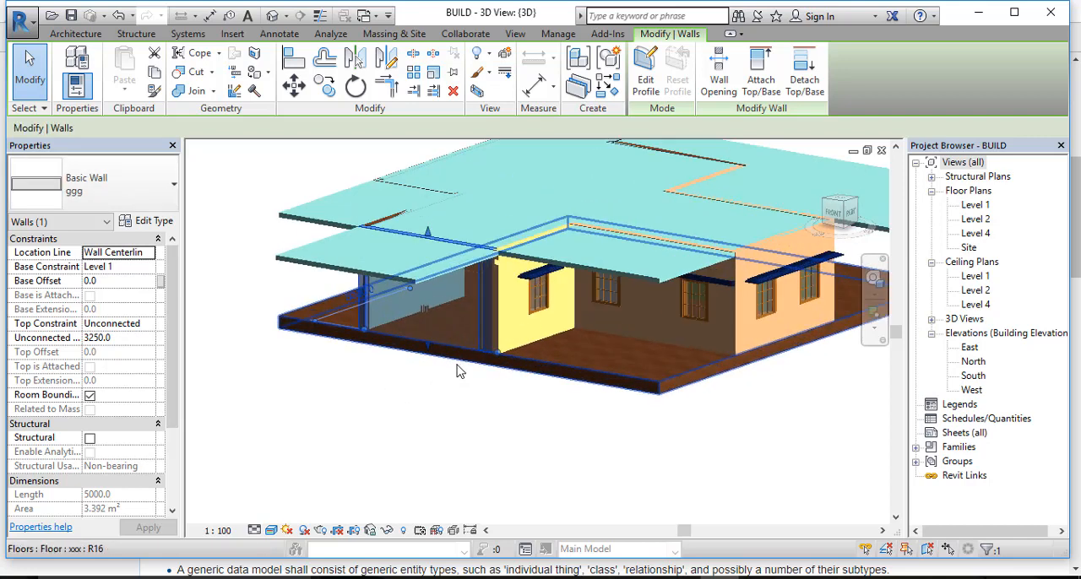
{"action": "middle_click_drag", "start_coordinate": [440, 381], "coordinate": [463, 412]}
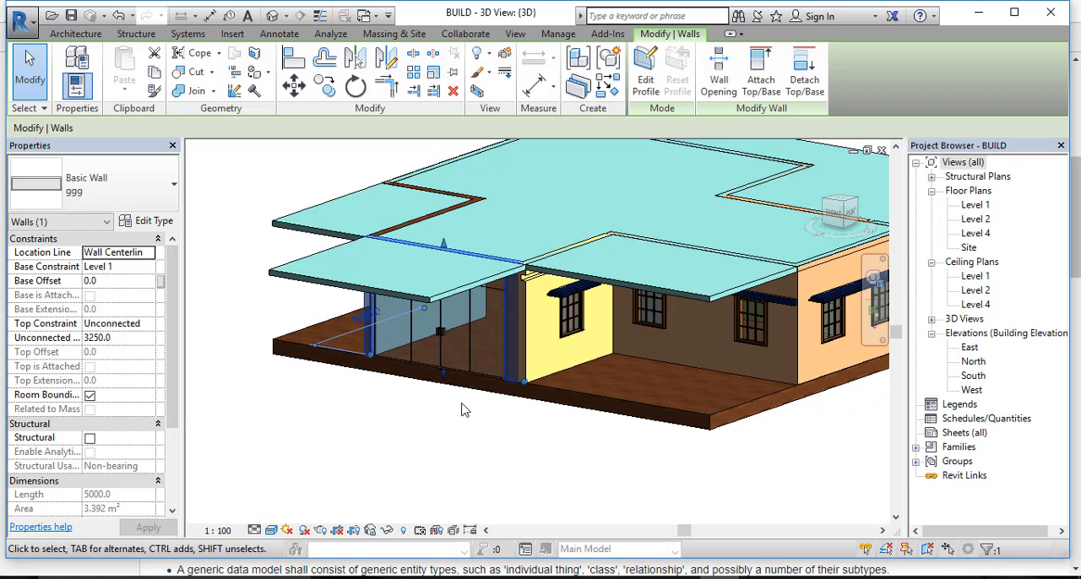
{"action": "left_click", "coordinate": [380, 450]}
Step: Examine the whole house model from several distances, selecting all of its elements together and clearing the selection
{"action": "scroll", "coordinate": [380, 446], "scroll_direction": "down", "scroll_amount": 2}
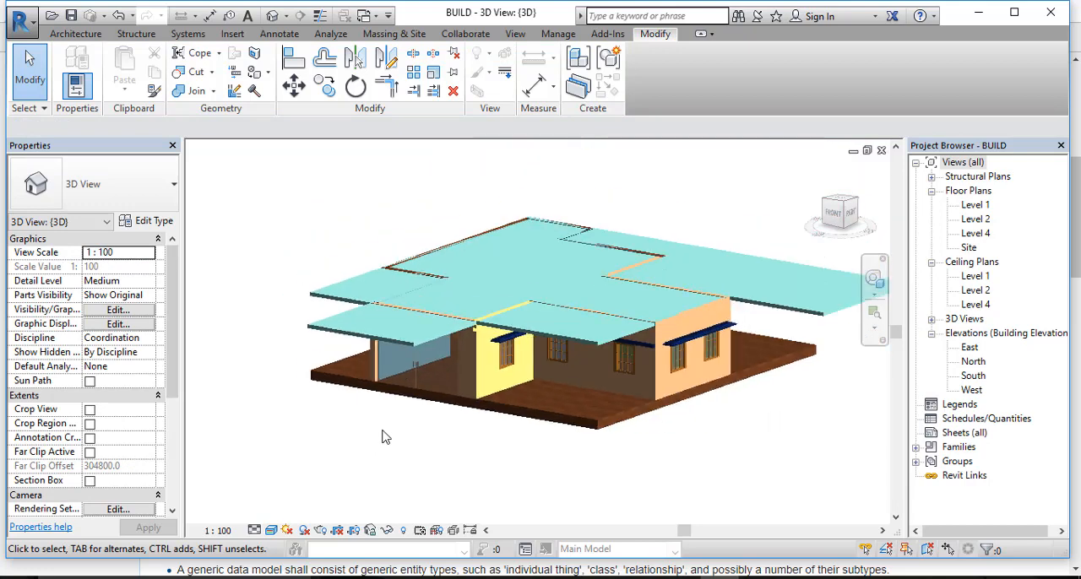
{"action": "middle_click_drag", "start_coordinate": [401, 441], "coordinate": [485, 422]}
{"action": "scroll", "coordinate": [564, 401], "scroll_direction": "up", "scroll_amount": 3}
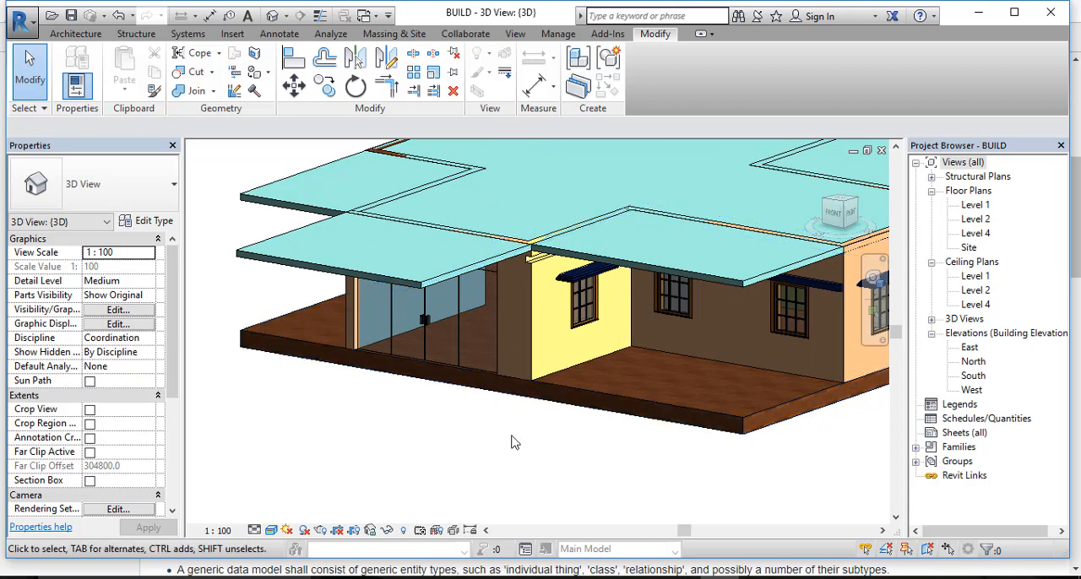
{"action": "scroll", "coordinate": [366, 388], "scroll_direction": "down", "scroll_amount": 3}
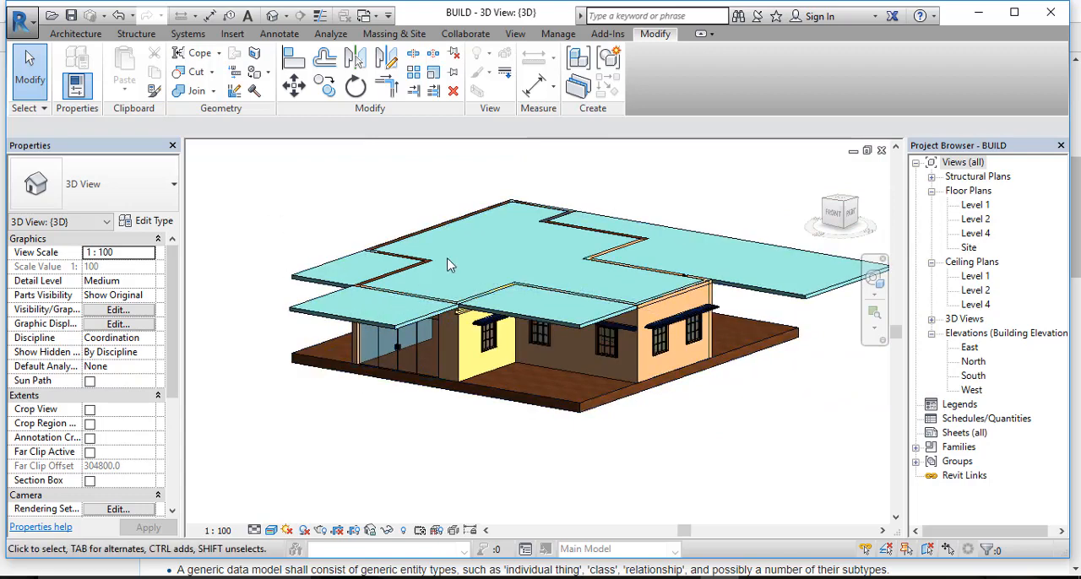
{"action": "scroll", "coordinate": [382, 218], "scroll_direction": "down", "scroll_amount": 1}
{"action": "left_click_drag", "start_coordinate": [239, 171], "coordinate": [854, 435]}
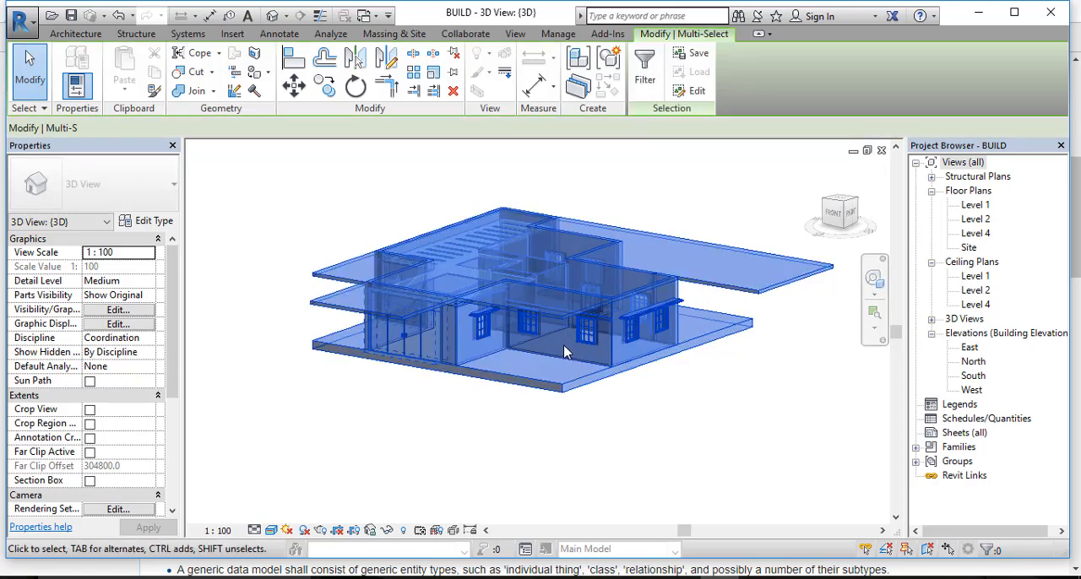
{"action": "left_click", "coordinate": [729, 374]}
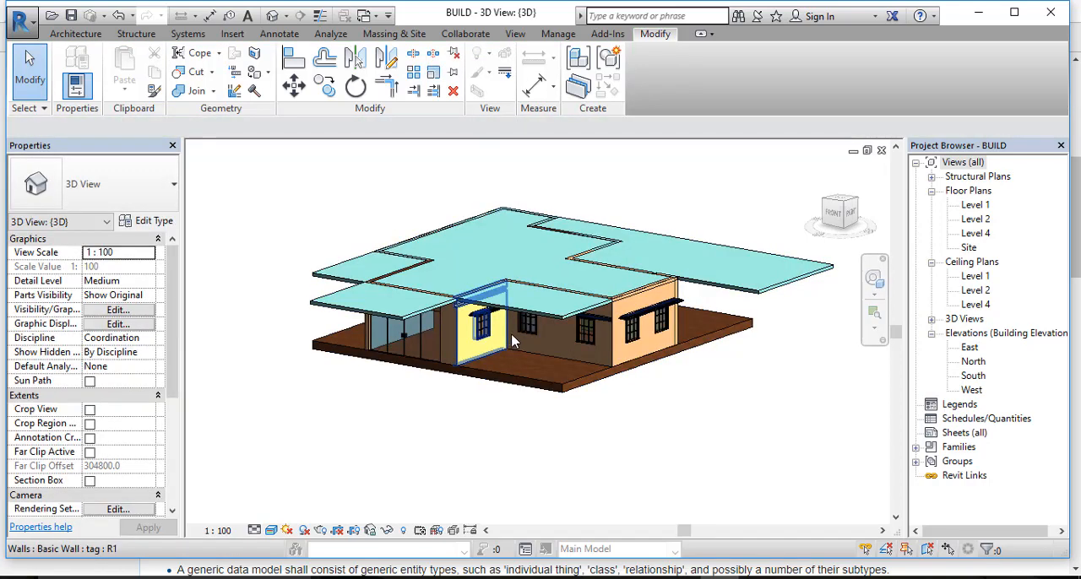
{"action": "middle_click_drag", "start_coordinate": [512, 341], "coordinate": [607, 324]}
{"action": "scroll", "coordinate": [529, 381], "scroll_direction": "up", "scroll_amount": 5}
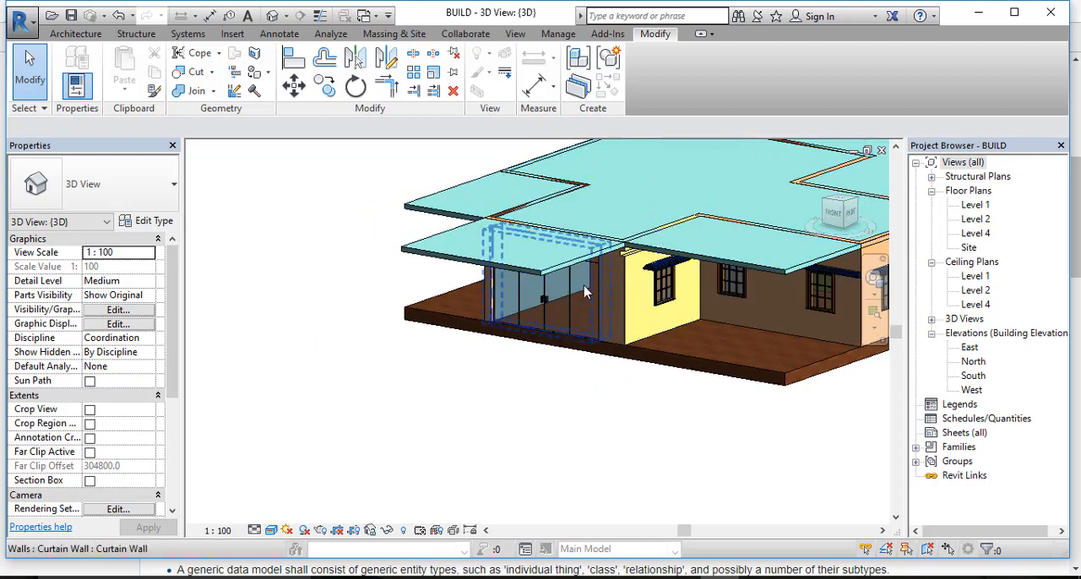
{"action": "middle_click_drag", "start_coordinate": [584, 285], "coordinate": [710, 281], "text": "shift"}
{"action": "middle_click_drag", "start_coordinate": [629, 359], "coordinate": [815, 298]}
{"action": "middle_click_drag", "start_coordinate": [598, 351], "coordinate": [639, 299]}
{"action": "scroll", "coordinate": [632, 324], "scroll_direction": "down", "scroll_amount": 1}
{"action": "middle_click_drag", "start_coordinate": [426, 350], "coordinate": [488, 372], "text": "shift"}
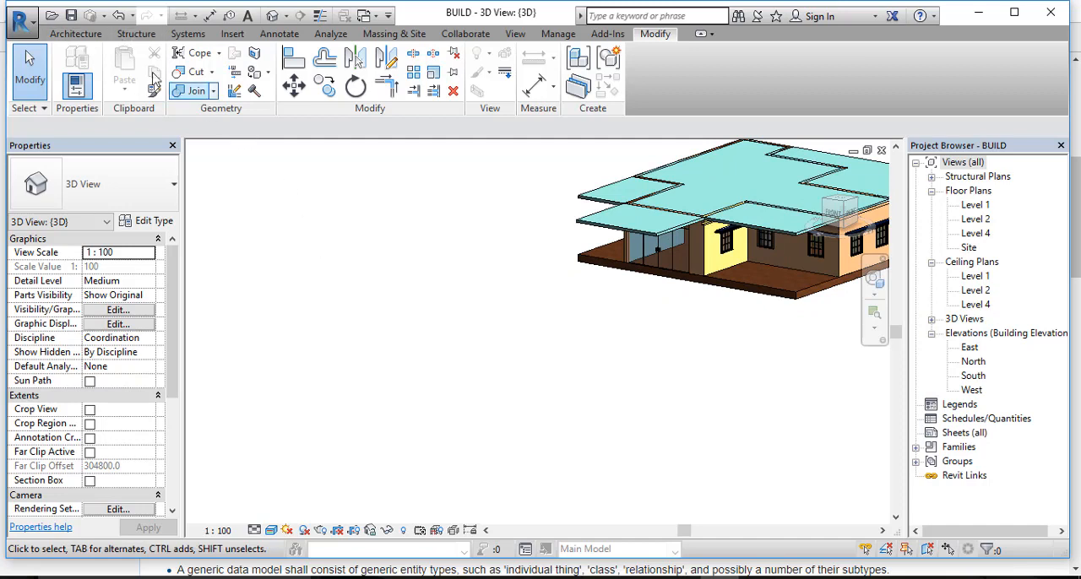
Step: Create an in-place component in the Generic Models category with the name Generic Models 1
{"action": "left_click", "coordinate": [97, 36]}
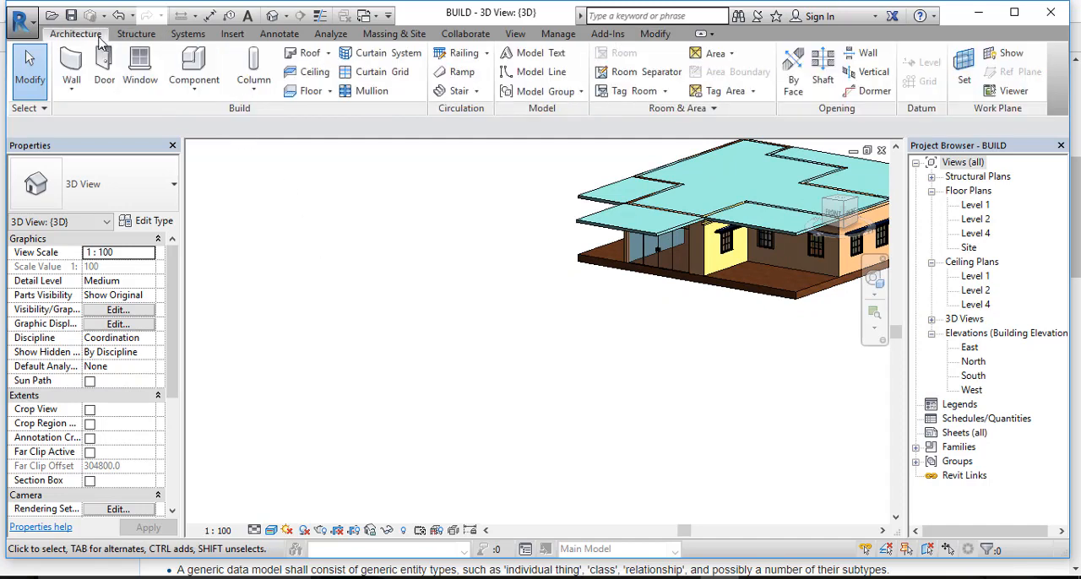
{"action": "left_click", "coordinate": [194, 89]}
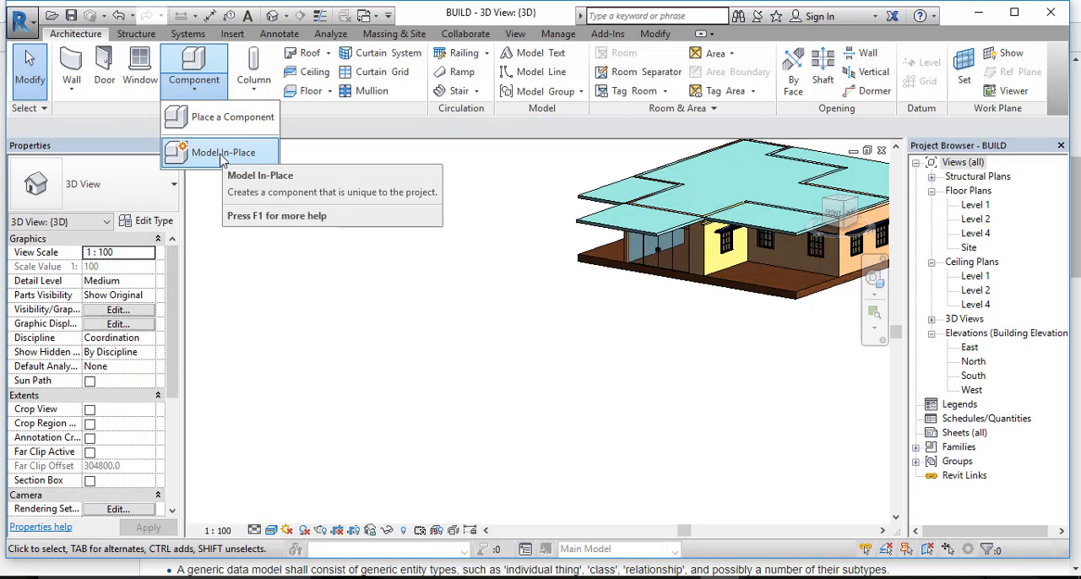
{"action": "left_click", "coordinate": [223, 158]}
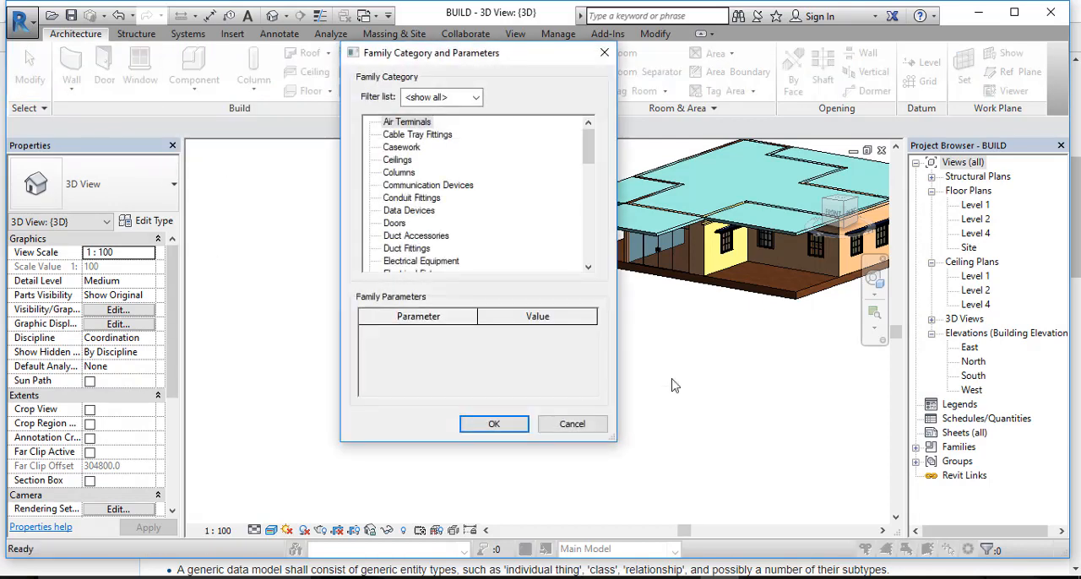
{"action": "scroll", "coordinate": [459, 184], "scroll_direction": "down", "scroll_amount": 5}
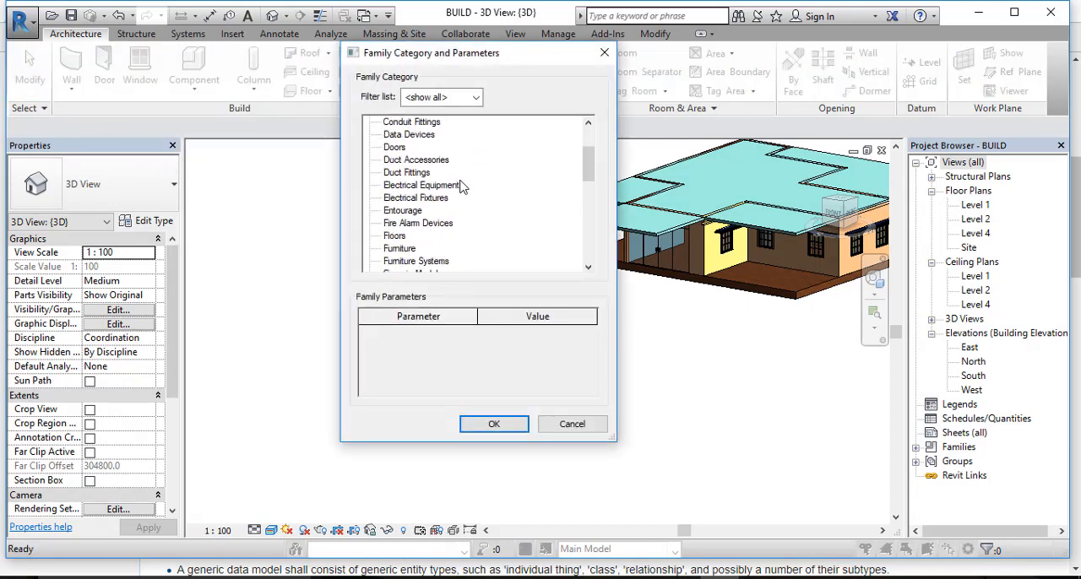
{"action": "double_click", "coordinate": [413, 248]}
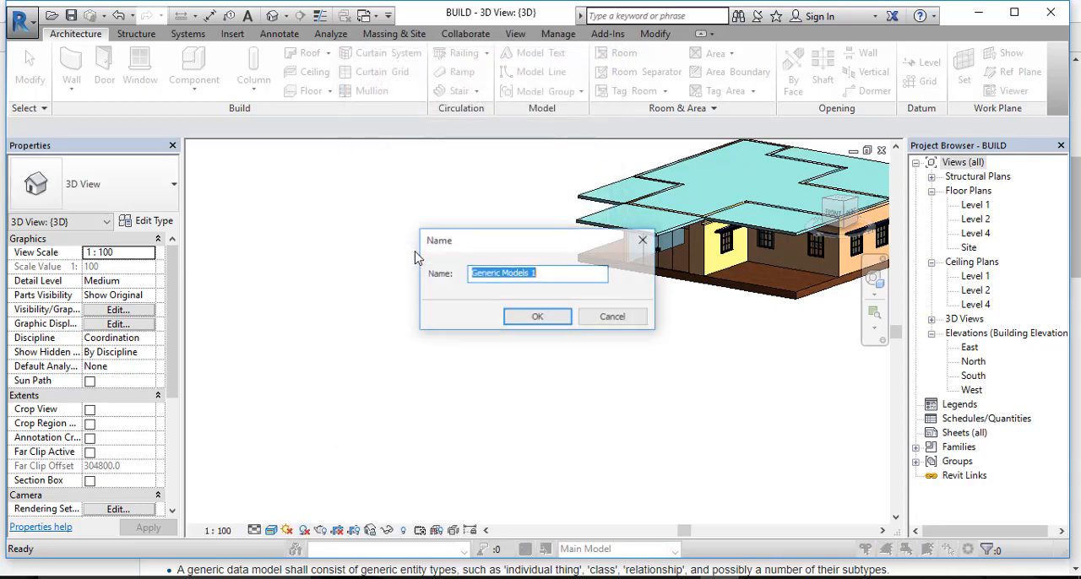
{"action": "left_click", "coordinate": [537, 319]}
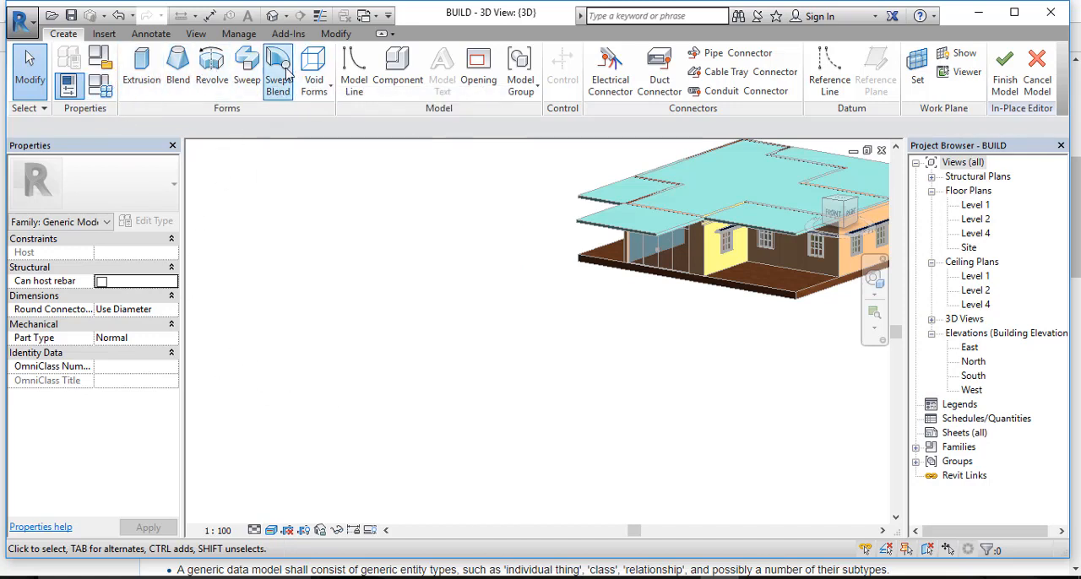
Step: Sketch a closed rectangular extrusion profile about 4000 by 3290 mm on open ground west of the house, working in top view
{"action": "mouse_move", "coordinate": [280, 110]}
{"action": "left_mouse_down"}
{"action": "mouse_move", "coordinate": [241, 90]}
{"action": "mouse_move", "coordinate": [262, 108]}
{"action": "left_mouse_up"}
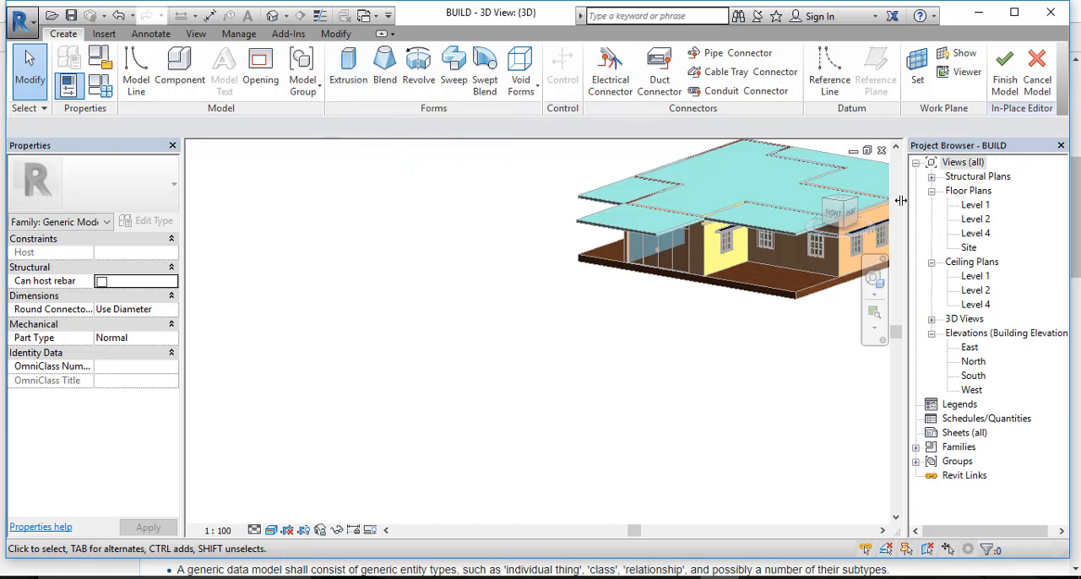
{"action": "left_click", "coordinate": [845, 205]}
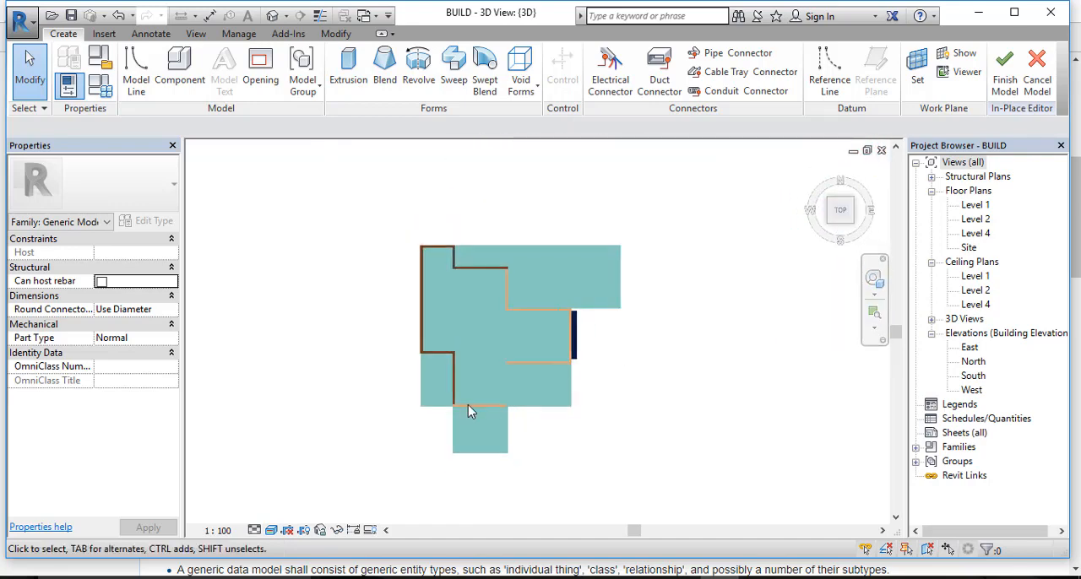
{"action": "middle_click_drag", "start_coordinate": [411, 362], "coordinate": [655, 378]}
{"action": "left_click", "coordinate": [351, 82]}
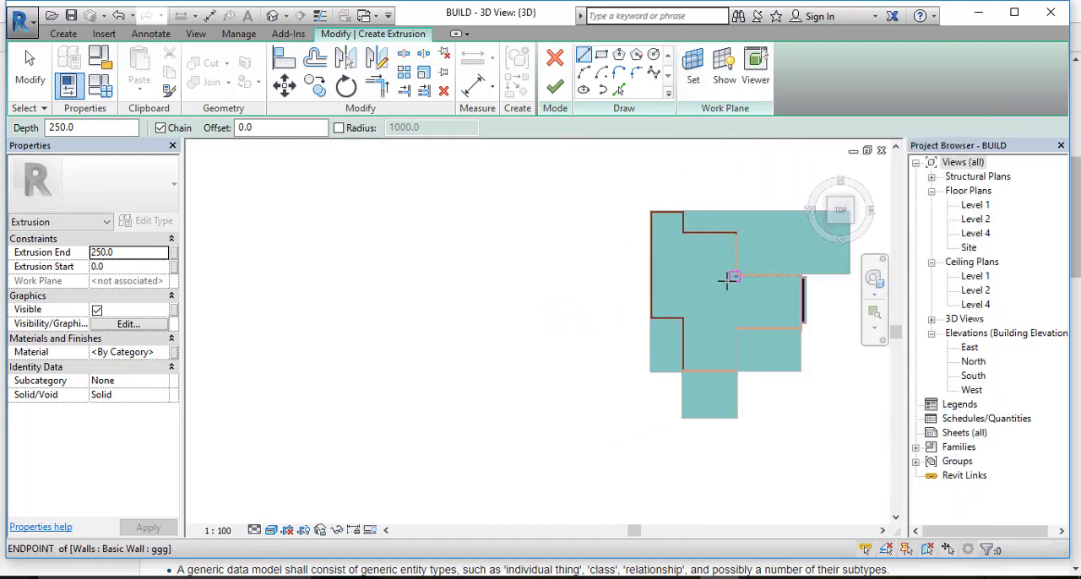
{"action": "left_click", "coordinate": [379, 336]}
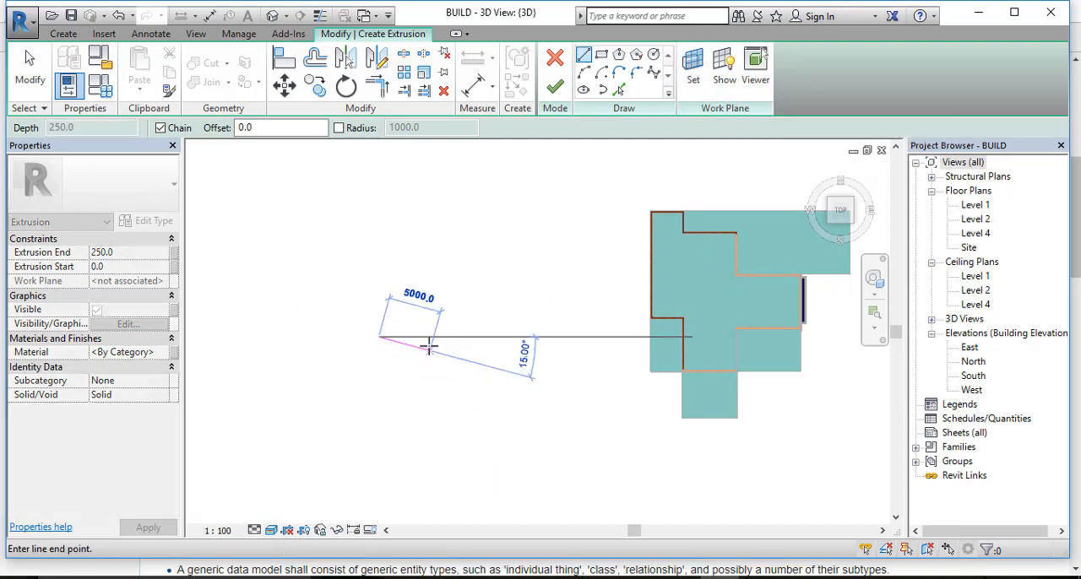
{"action": "left_click", "coordinate": [421, 337]}
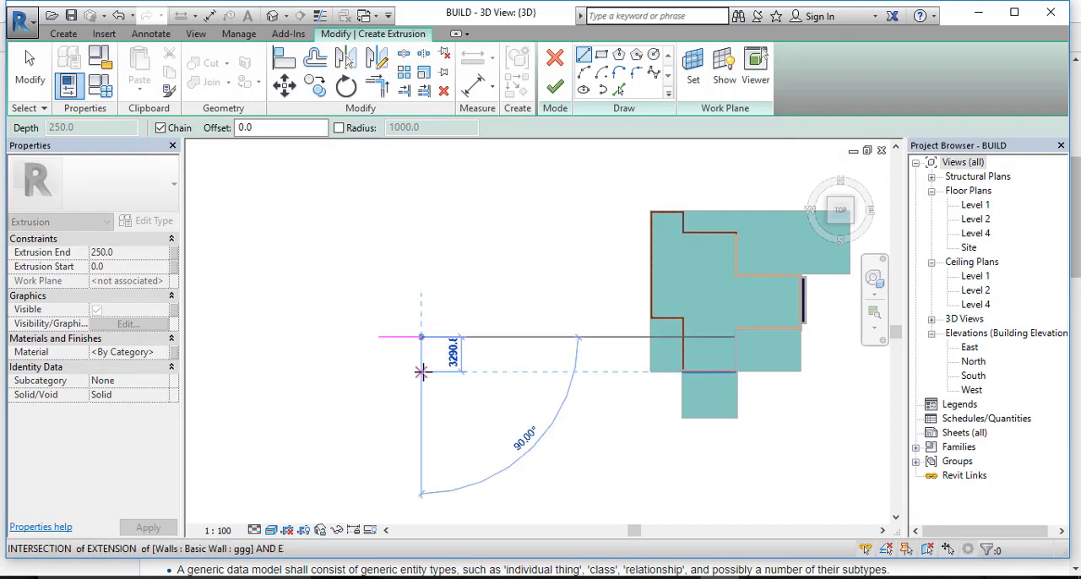
{"action": "left_click", "coordinate": [421, 372]}
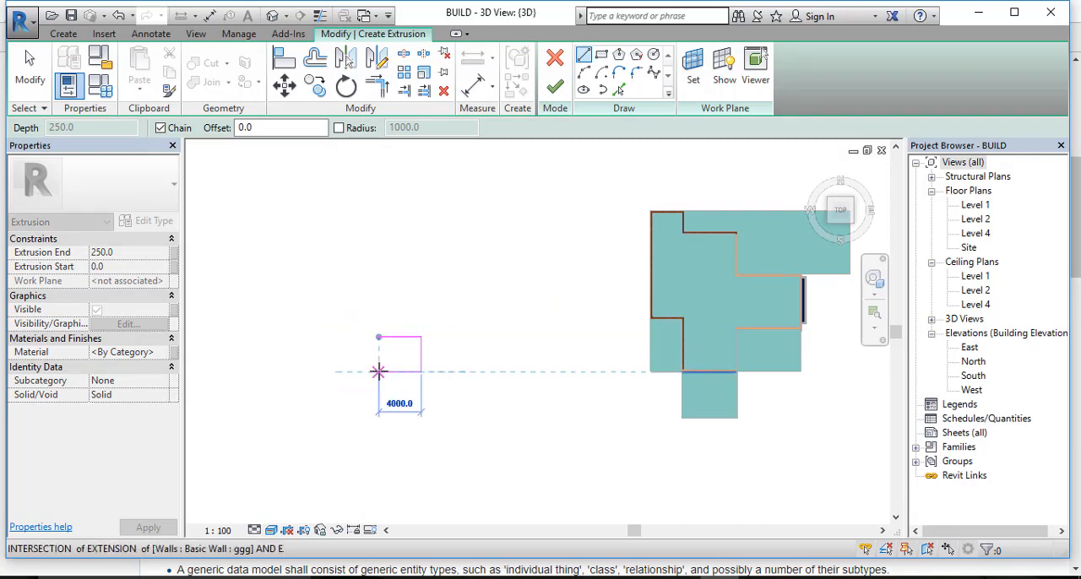
{"action": "left_click", "coordinate": [378, 372]}
{"action": "left_click", "coordinate": [379, 336]}
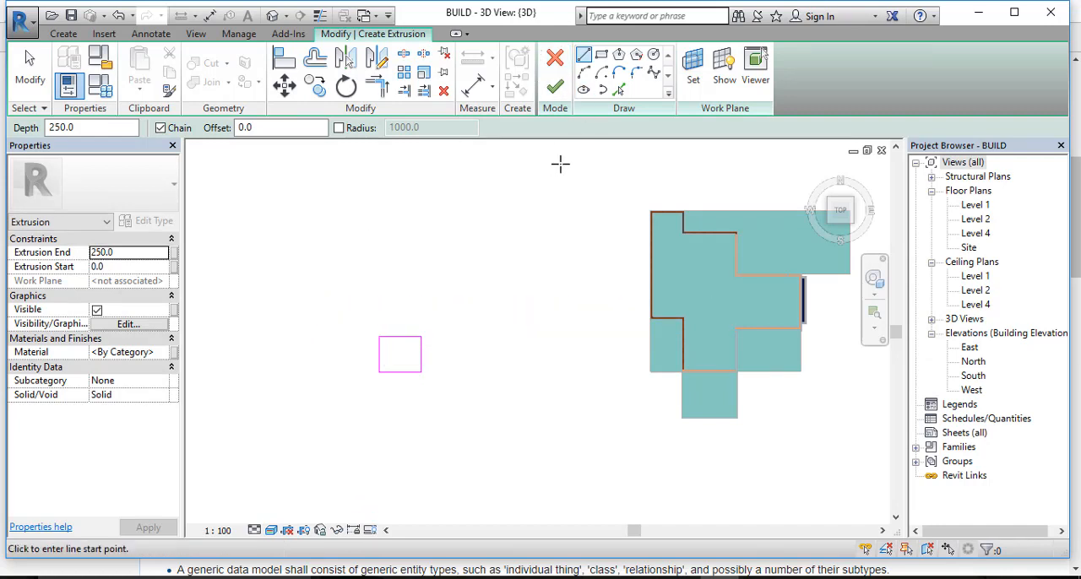
Step: Finish the rectangular extrusion at a depth of 250, check it from the front, and finish the in-place model
{"action": "left_click", "coordinate": [555, 87]}
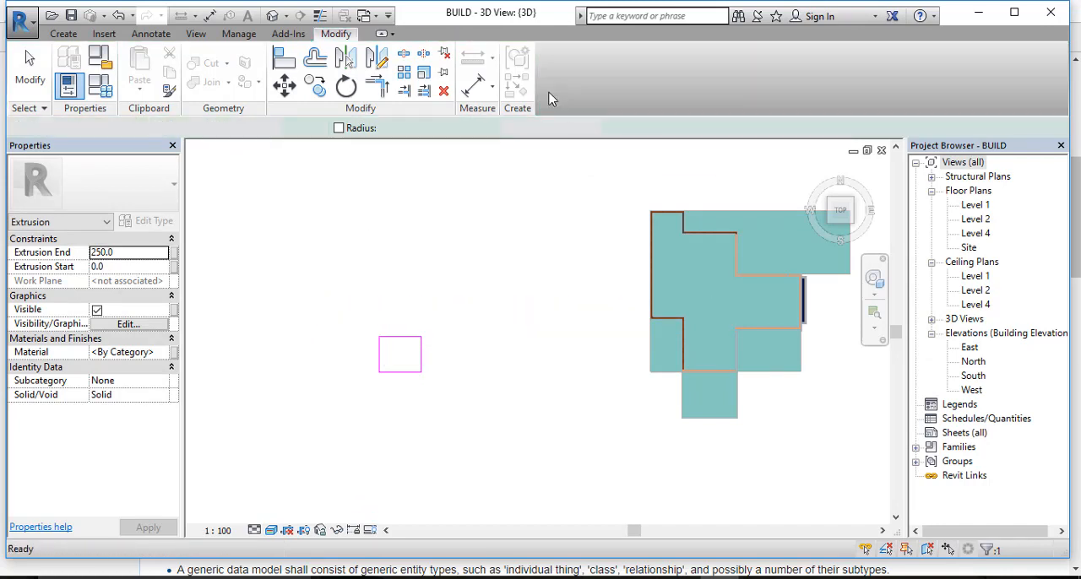
{"action": "scroll", "coordinate": [408, 380], "scroll_direction": "down", "scroll_amount": 3}
{"action": "scroll", "coordinate": [427, 386], "scroll_direction": "up", "scroll_amount": 3}
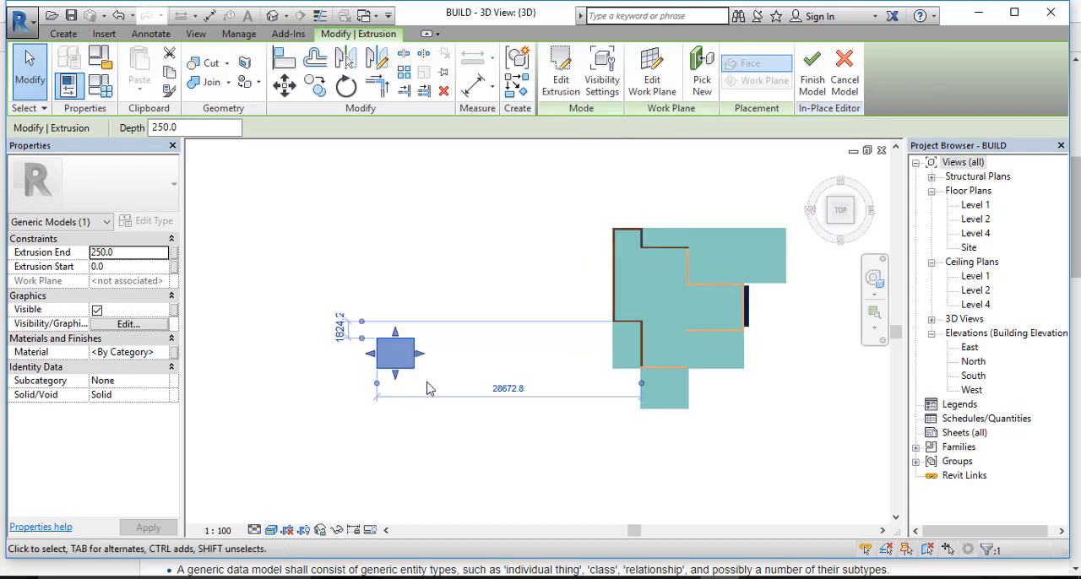
{"action": "left_click", "coordinate": [842, 237]}
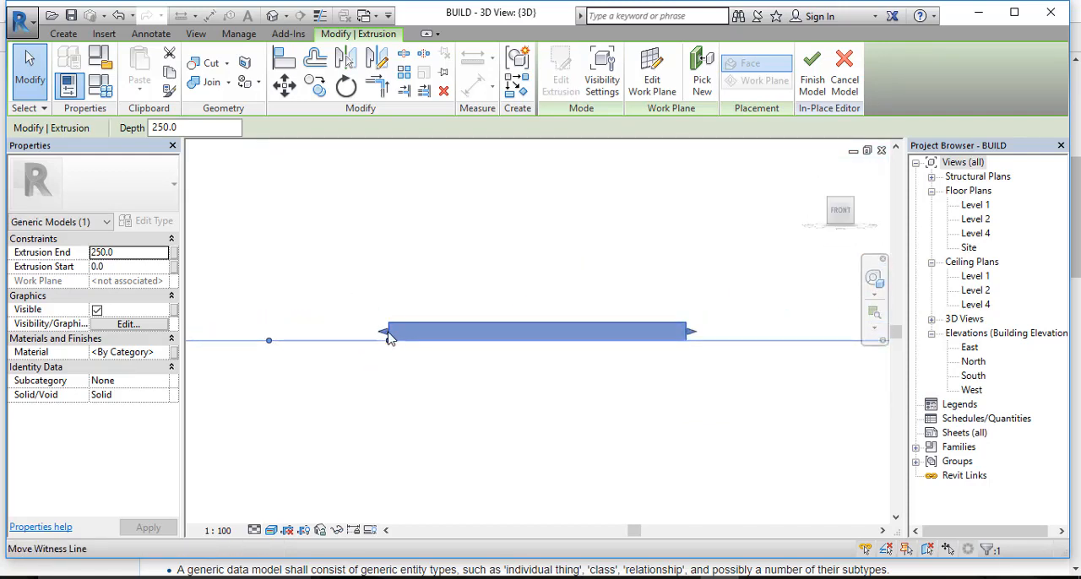
{"action": "scroll", "coordinate": [651, 281], "scroll_direction": "up", "scroll_amount": 1}
{"action": "scroll", "coordinate": [658, 271], "scroll_direction": "down", "scroll_amount": 1}
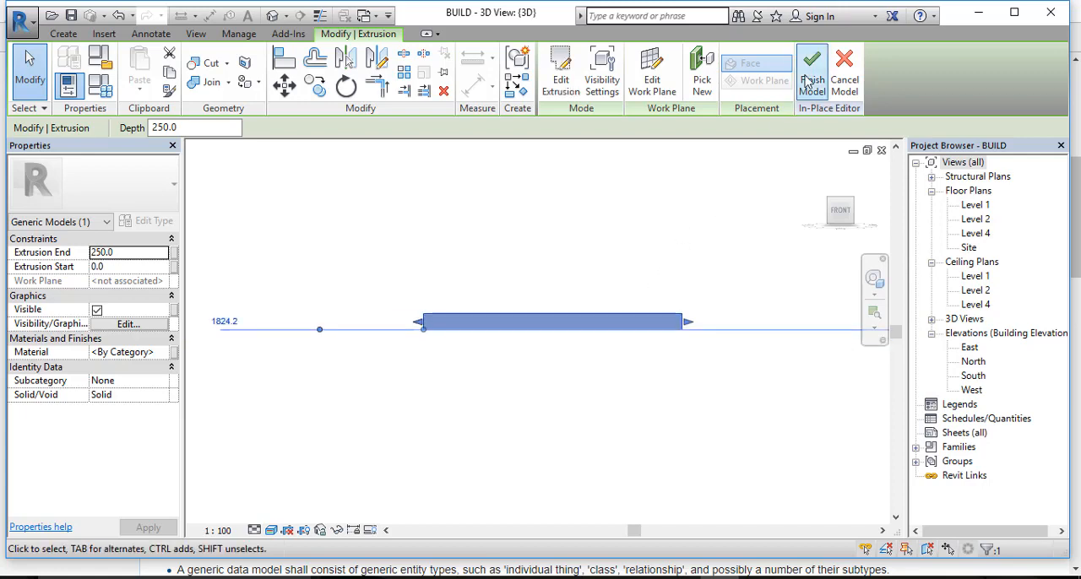
{"action": "left_click", "coordinate": [812, 72]}
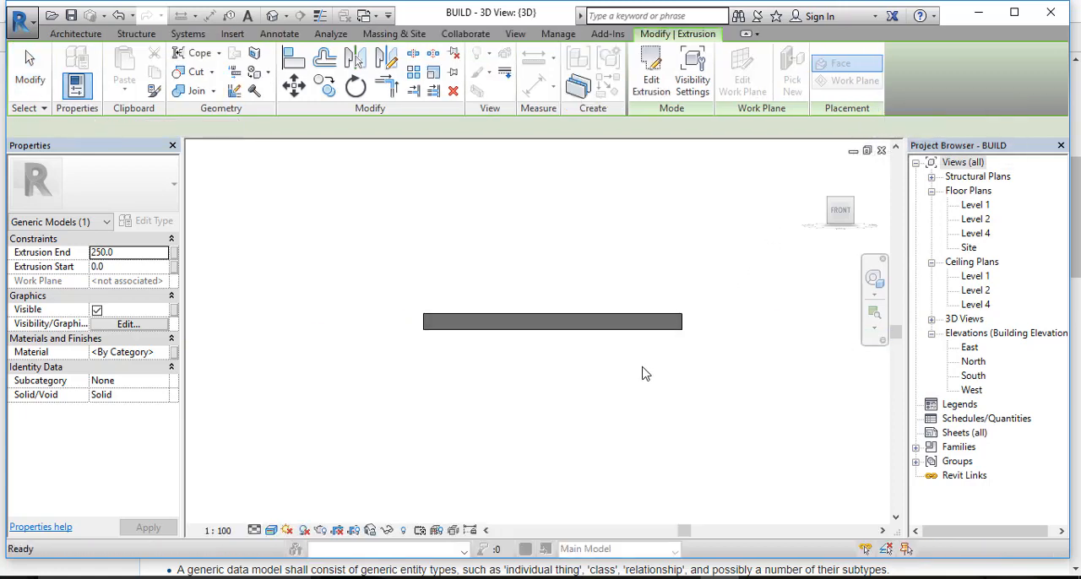
Step: Stretch the rectangular generic model upward, downward and outward on both sides in the front view to form a large block
{"action": "left_click", "coordinate": [589, 323]}
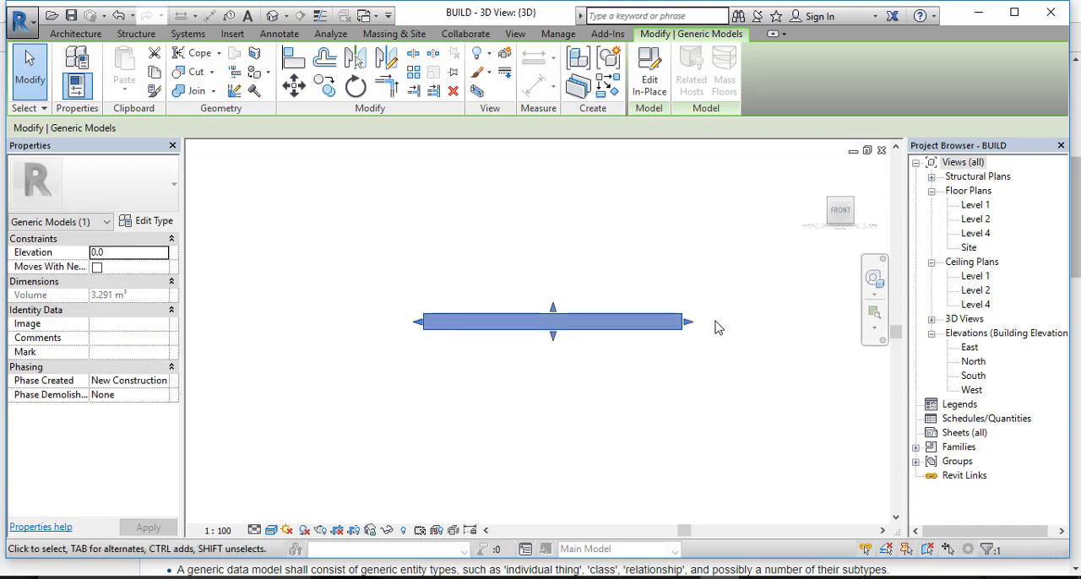
{"action": "left_click_drag", "start_coordinate": [557, 295], "coordinate": [570, 216]}
{"action": "left_click_drag", "start_coordinate": [555, 338], "coordinate": [550, 449]}
{"action": "left_click_drag", "start_coordinate": [420, 333], "coordinate": [306, 332]}
{"action": "left_click_drag", "start_coordinate": [686, 334], "coordinate": [728, 332]}
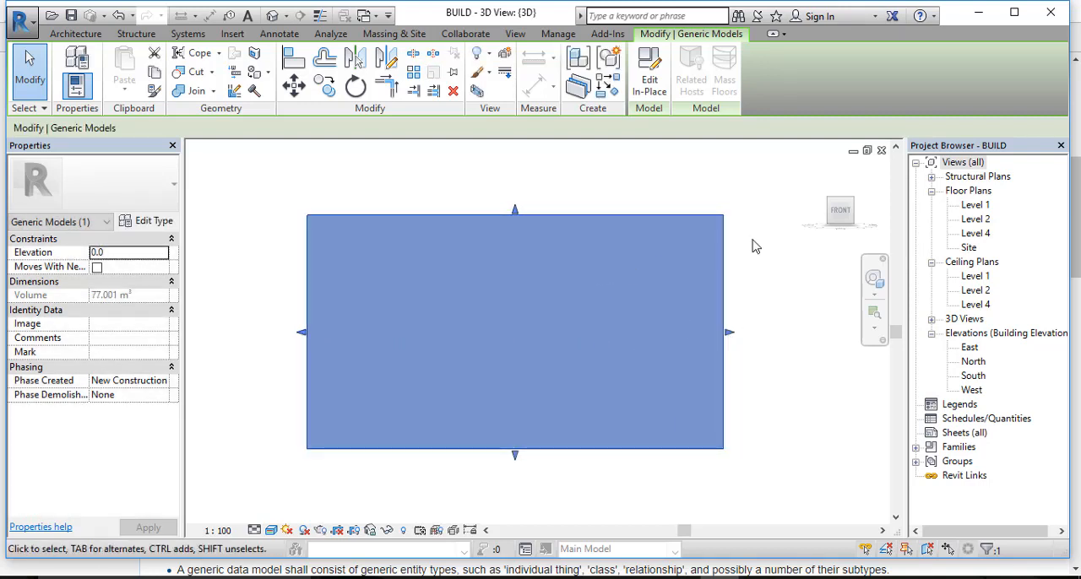
Step: Delete the rectangular generic model block beside the house, working in top view
{"action": "left_click_drag", "start_coordinate": [845, 196], "coordinate": [843, 193]}
{"action": "left_click", "coordinate": [843, 196]}
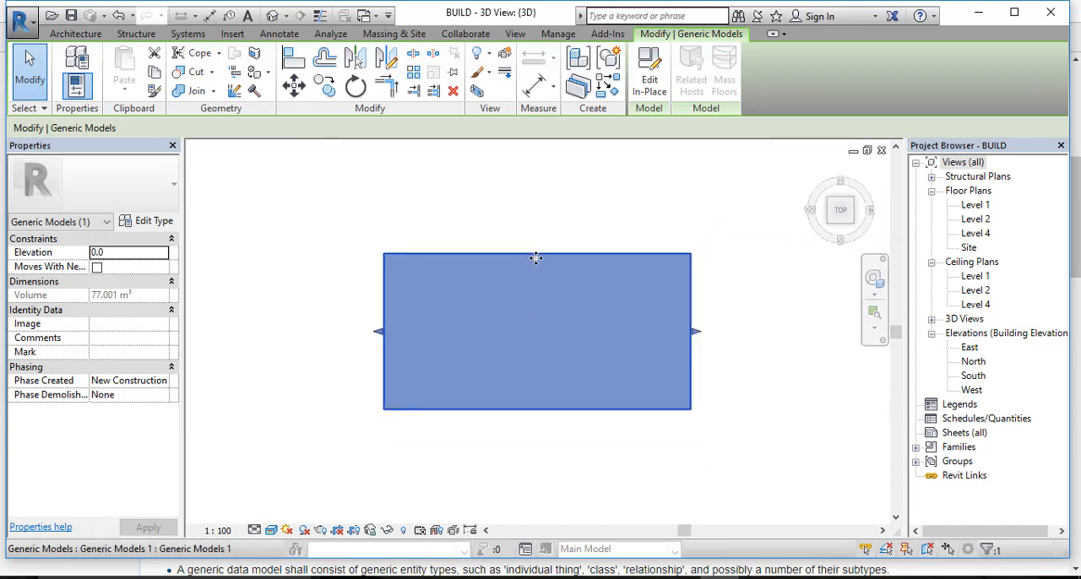
{"action": "left_click", "coordinate": [729, 279]}
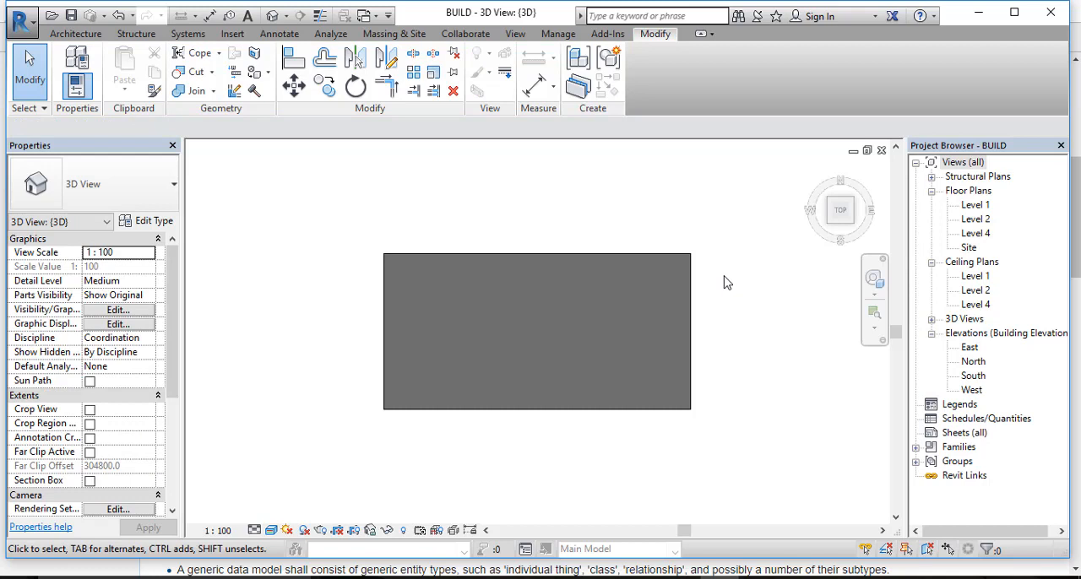
{"action": "left_click", "coordinate": [611, 255]}
{"action": "scroll", "coordinate": [735, 355], "scroll_direction": "down", "scroll_amount": 2}
{"action": "scroll", "coordinate": [735, 354], "scroll_direction": "down", "scroll_amount": 1}
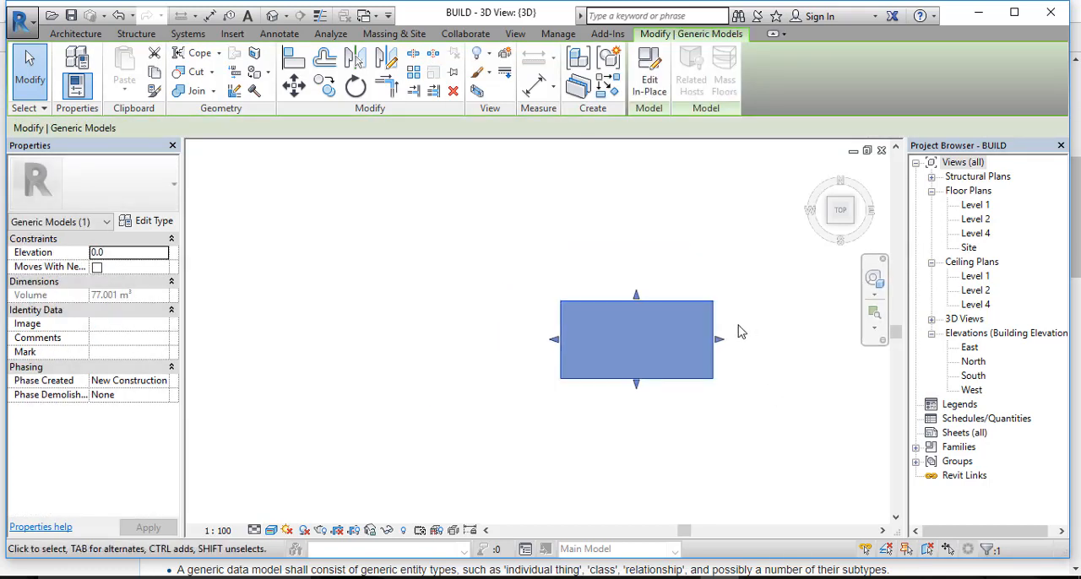
{"action": "scroll", "coordinate": [740, 321], "scroll_direction": "down", "scroll_amount": 1}
{"action": "key", "text": "Delete"}
Step: Create a new in-place component in the Generic Models category, accepting the default name
{"action": "middle_click_drag", "start_coordinate": [760, 319], "coordinate": [625, 334]}
{"action": "scroll", "coordinate": [640, 300], "scroll_direction": "down", "scroll_amount": 5}
{"action": "scroll", "coordinate": [609, 311], "scroll_direction": "up", "scroll_amount": 3}
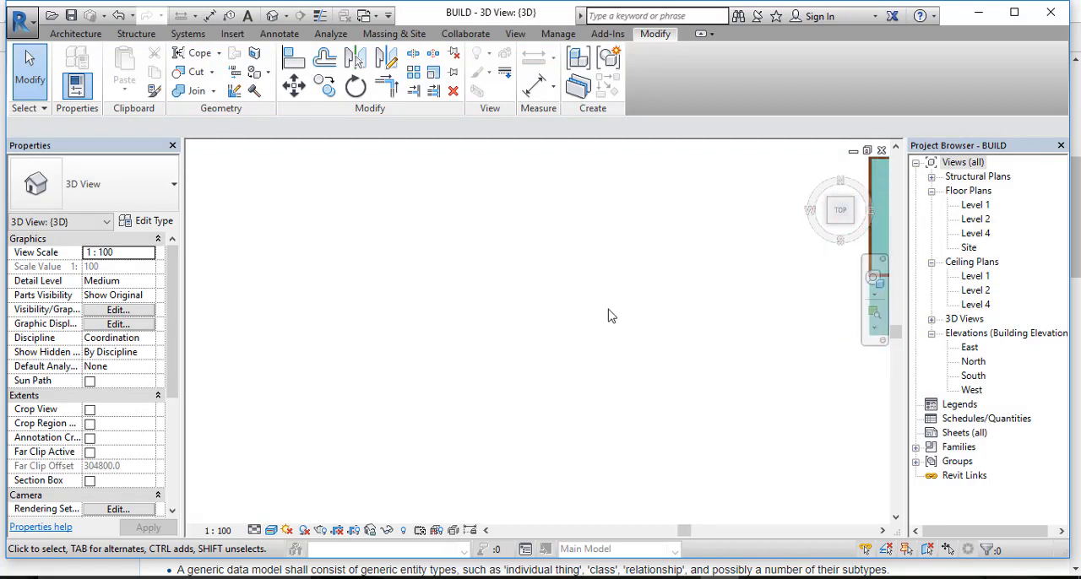
{"action": "left_click", "coordinate": [75, 34]}
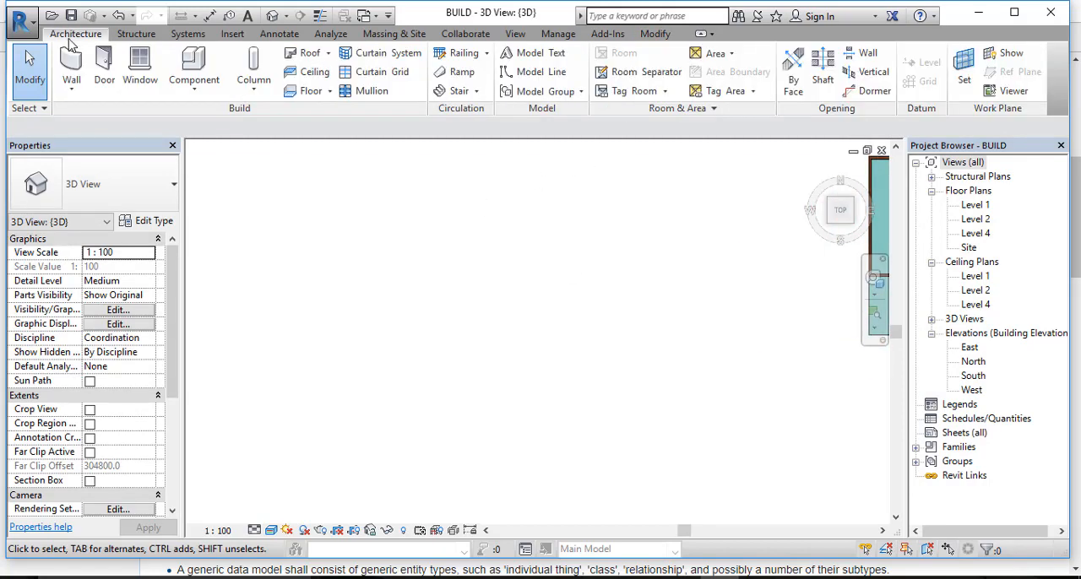
{"action": "left_click", "coordinate": [194, 86]}
{"action": "left_click", "coordinate": [207, 150]}
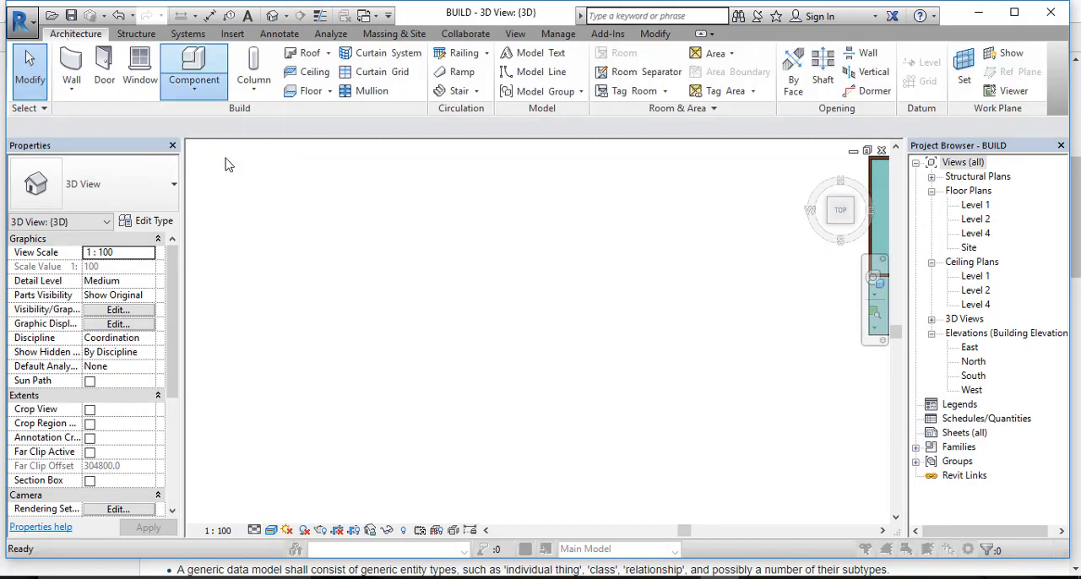
{"action": "scroll", "coordinate": [483, 250], "scroll_direction": "down", "scroll_amount": 3}
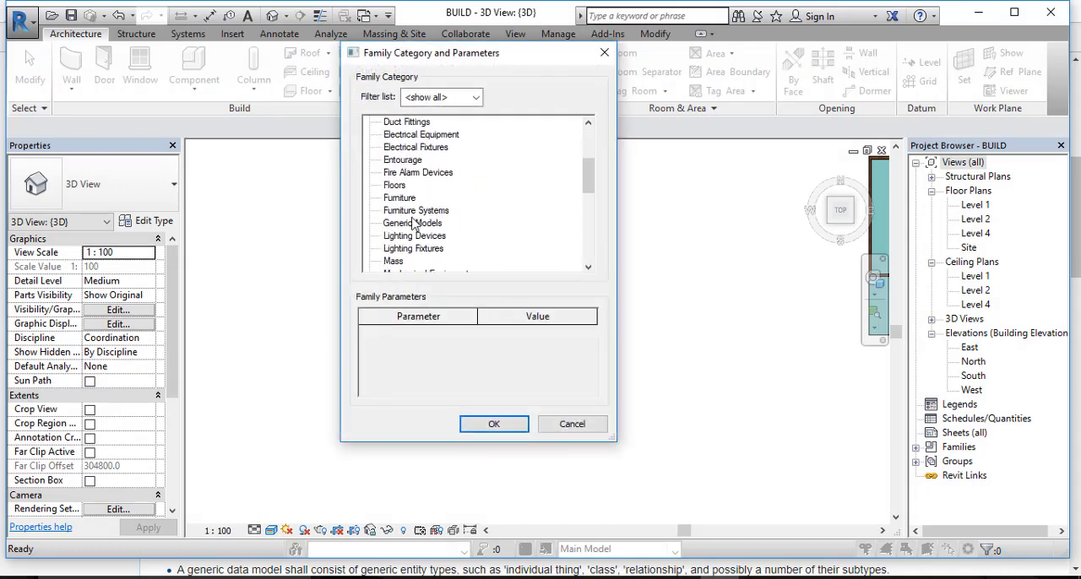
{"action": "left_click", "coordinate": [414, 223]}
{"action": "left_click", "coordinate": [495, 424]}
{"action": "left_click", "coordinate": [542, 319]}
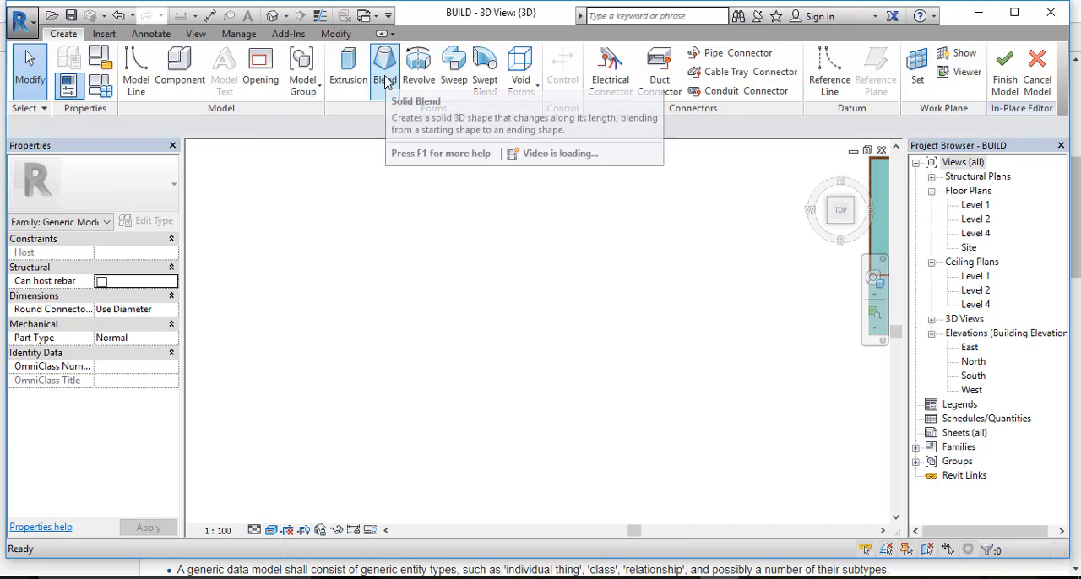
Step: Start a solid blend and sketch its base as a six-sided circumscribed polygon, radius about 3000 mm, on open ground west of the house
{"action": "left_click", "coordinate": [385, 80]}
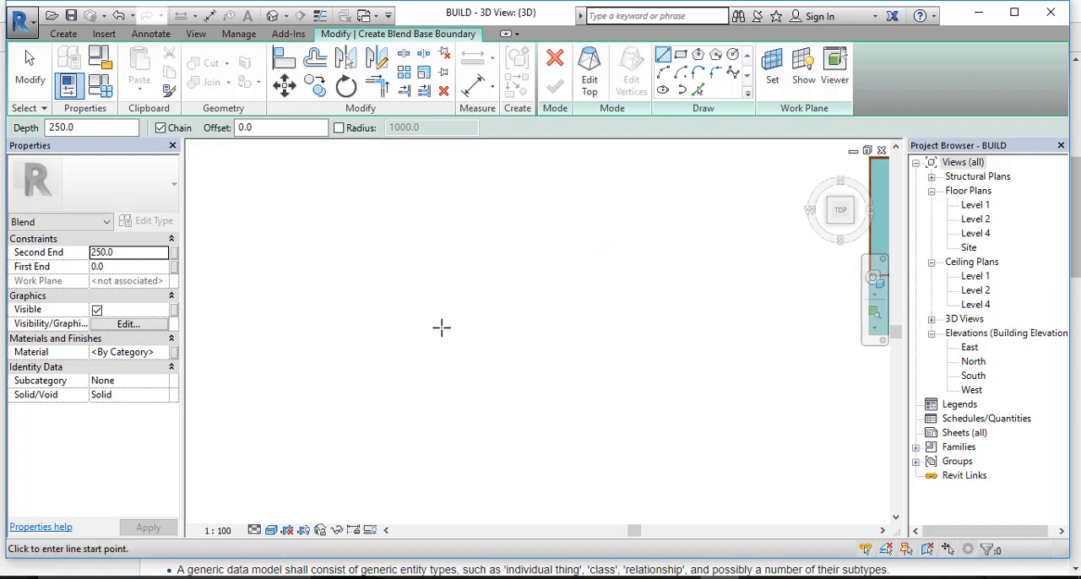
{"action": "scroll", "coordinate": [457, 310], "scroll_direction": "down", "scroll_amount": 1}
{"action": "middle_click_drag", "start_coordinate": [571, 315], "coordinate": [533, 323]}
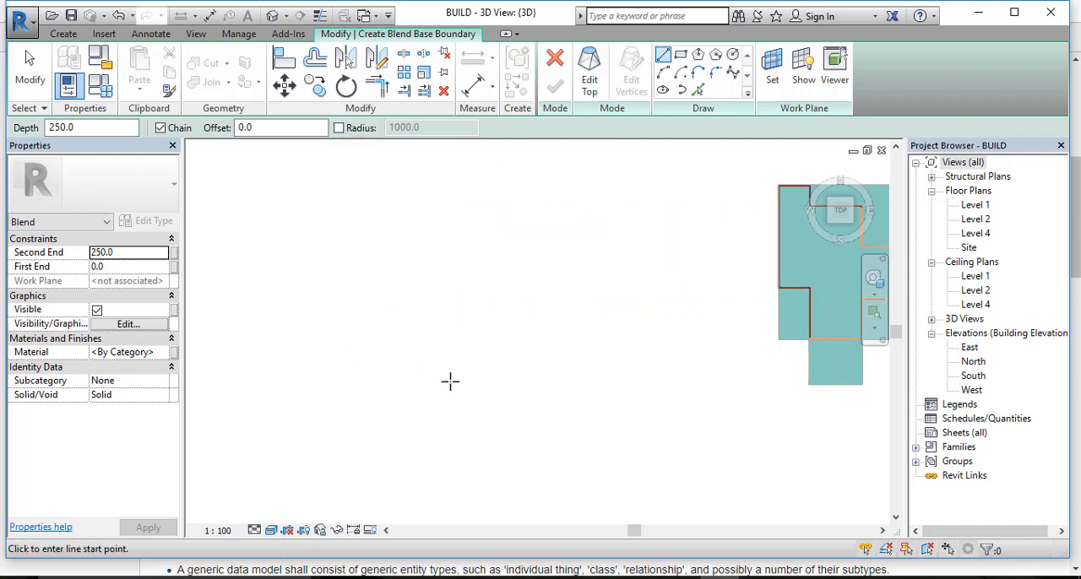
{"action": "scroll", "coordinate": [475, 389], "scroll_direction": "up", "scroll_amount": 1}
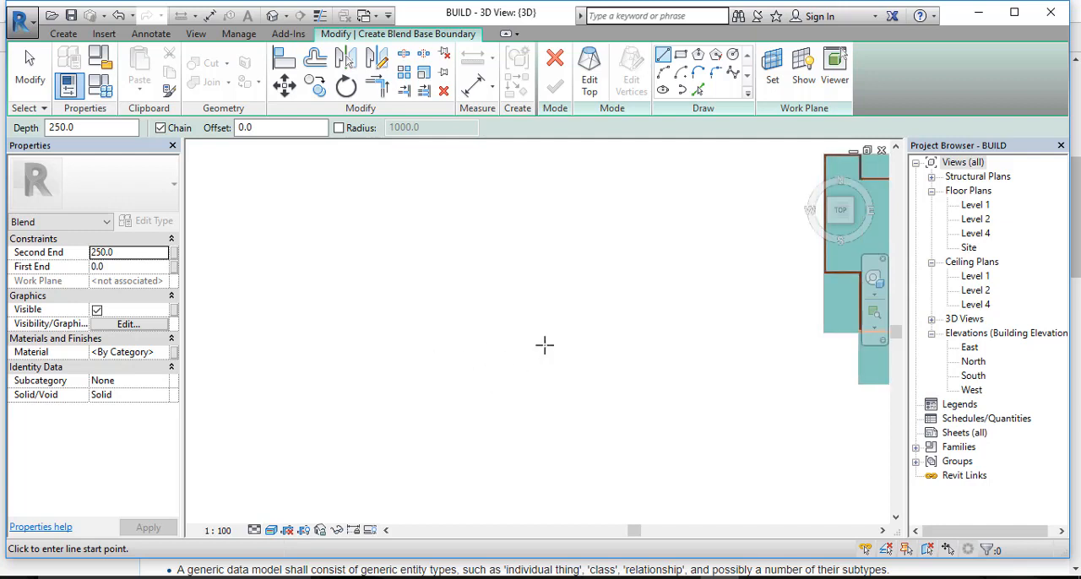
{"action": "left_click", "coordinate": [457, 353]}
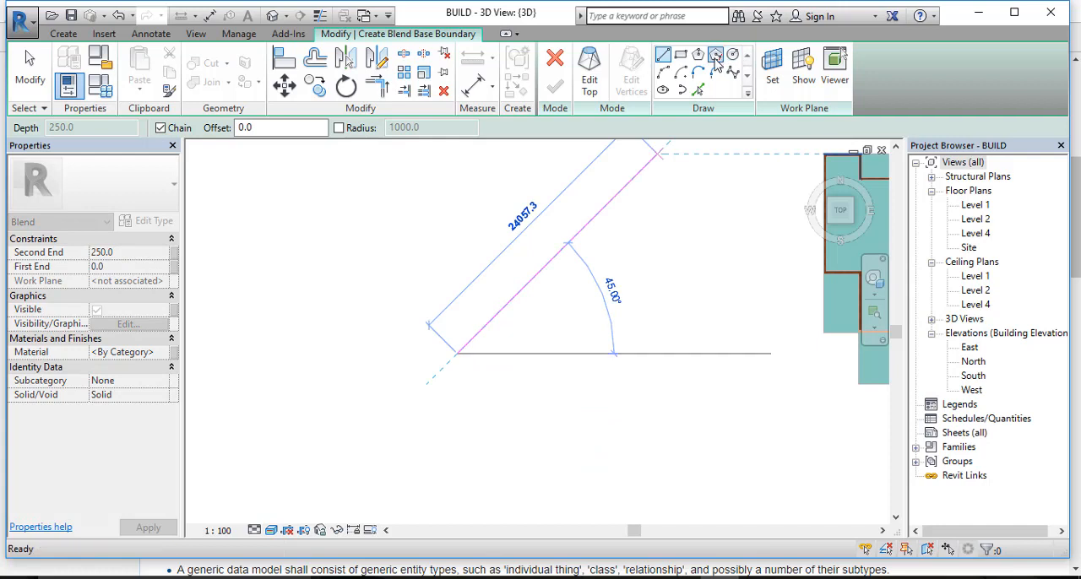
{"action": "left_click", "coordinate": [716, 55]}
{"action": "left_click", "coordinate": [451, 390]}
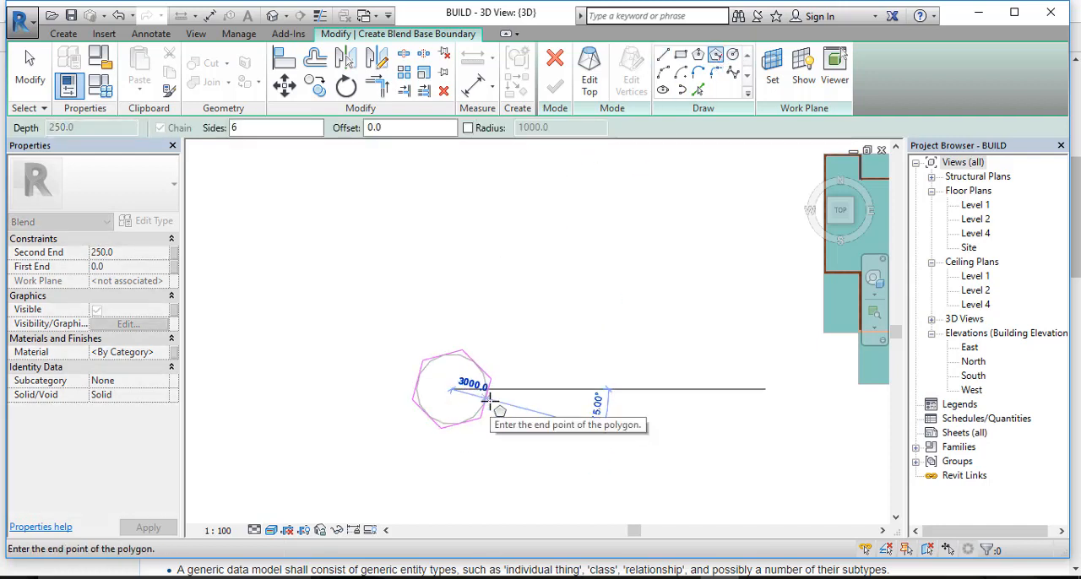
{"action": "left_click", "coordinate": [490, 401]}
{"action": "scroll", "coordinate": [505, 392], "scroll_direction": "up", "scroll_amount": 1}
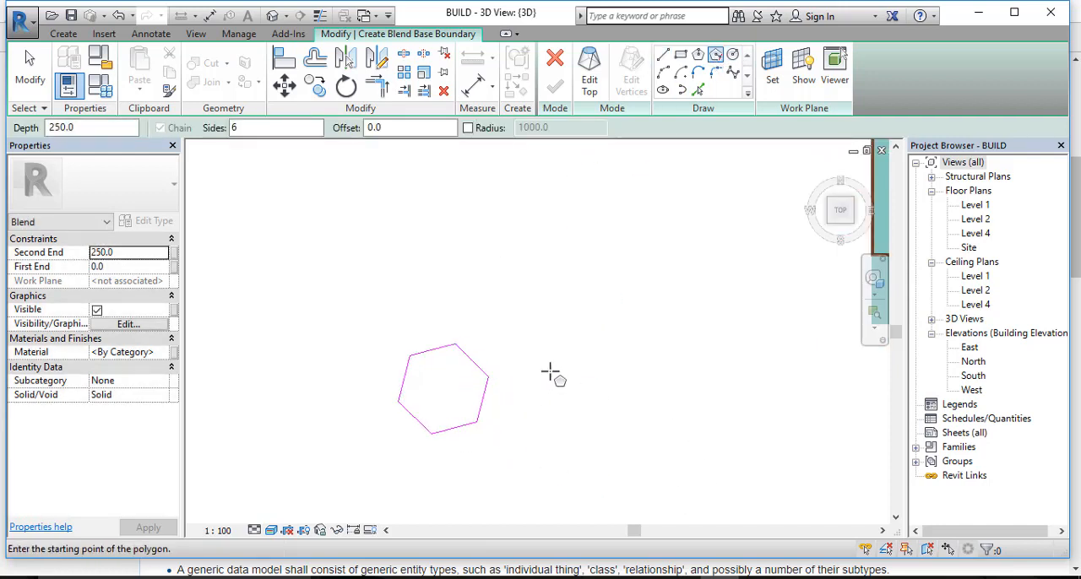
Step: Sketch a circle of about 1900 mm radius at the hexagon's centre as the blend's top boundary
{"action": "left_click", "coordinate": [591, 84]}
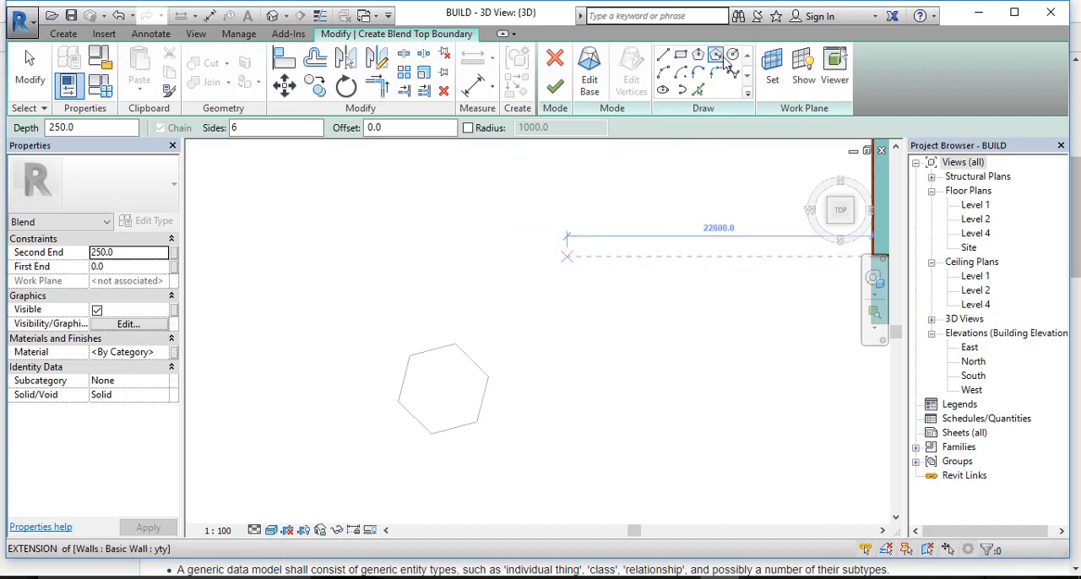
{"action": "left_click", "coordinate": [733, 56]}
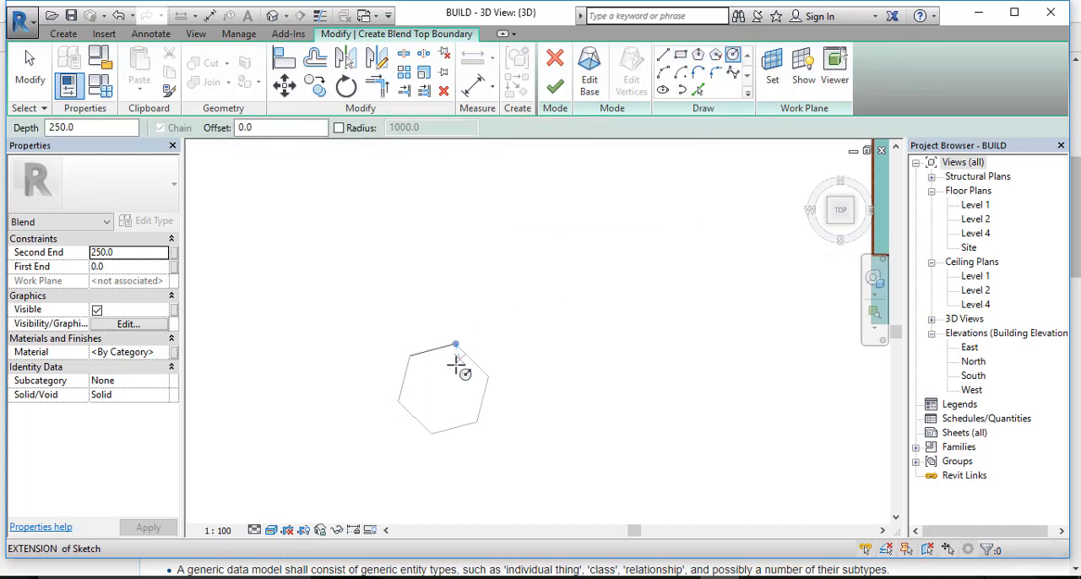
{"action": "scroll", "coordinate": [443, 390], "scroll_direction": "up", "scroll_amount": 3}
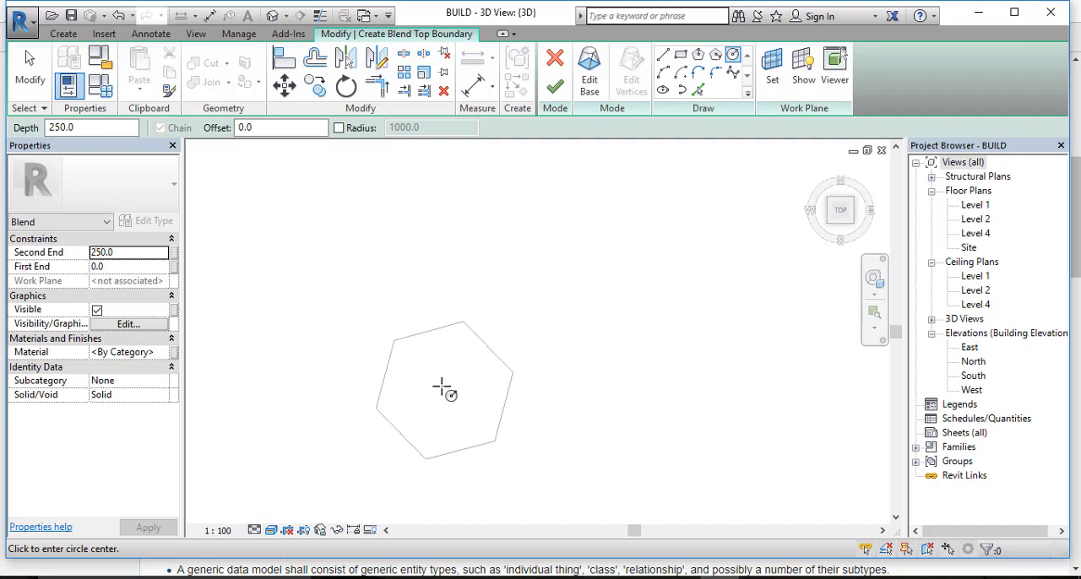
{"action": "left_click", "coordinate": [443, 391]}
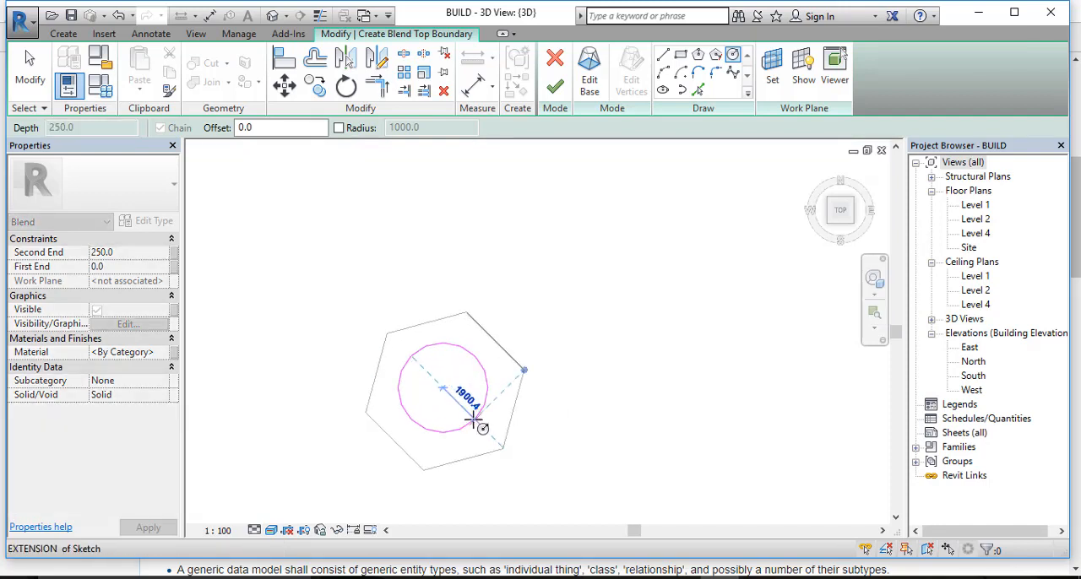
{"action": "left_click", "coordinate": [474, 420]}
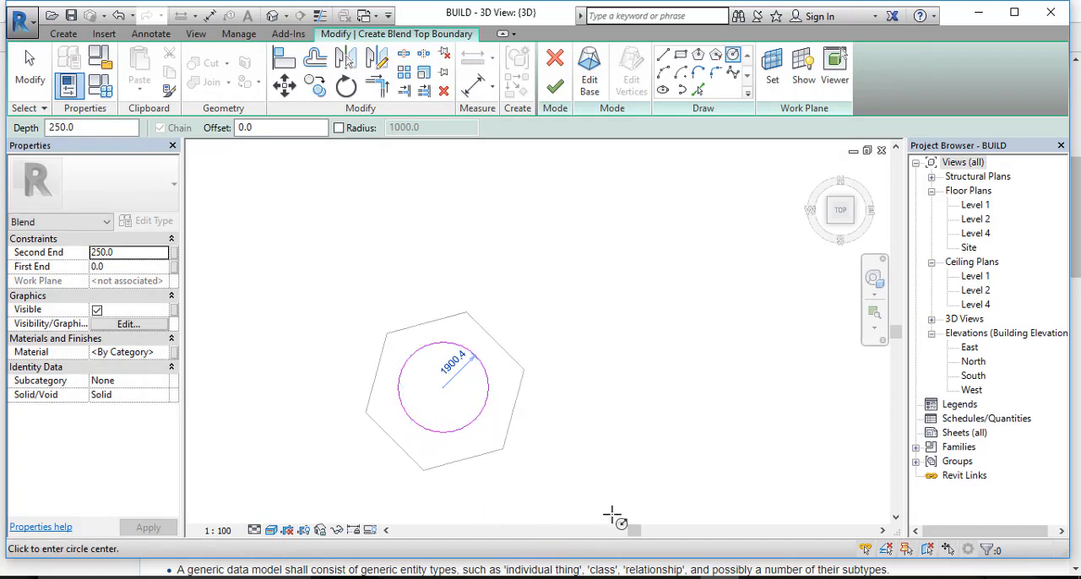
{"action": "key", "text": "Escape"}
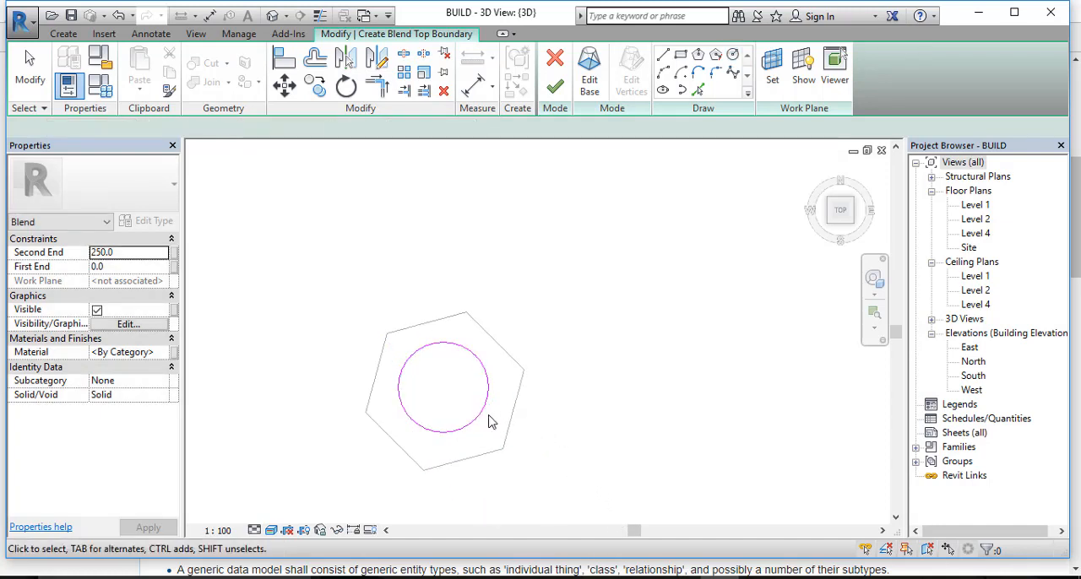
Step: Nudge the blend's top circle slightly to the right and downward inside the hexagon
{"action": "left_click", "coordinate": [481, 421]}
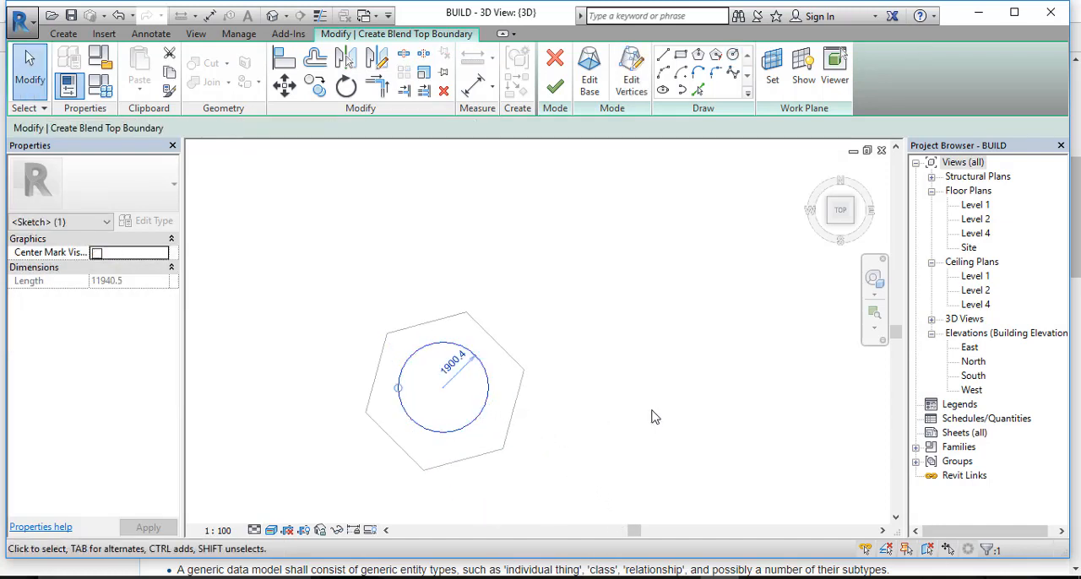
{"action": "key", "text": "Right"}
{"action": "key", "text": "Down"}
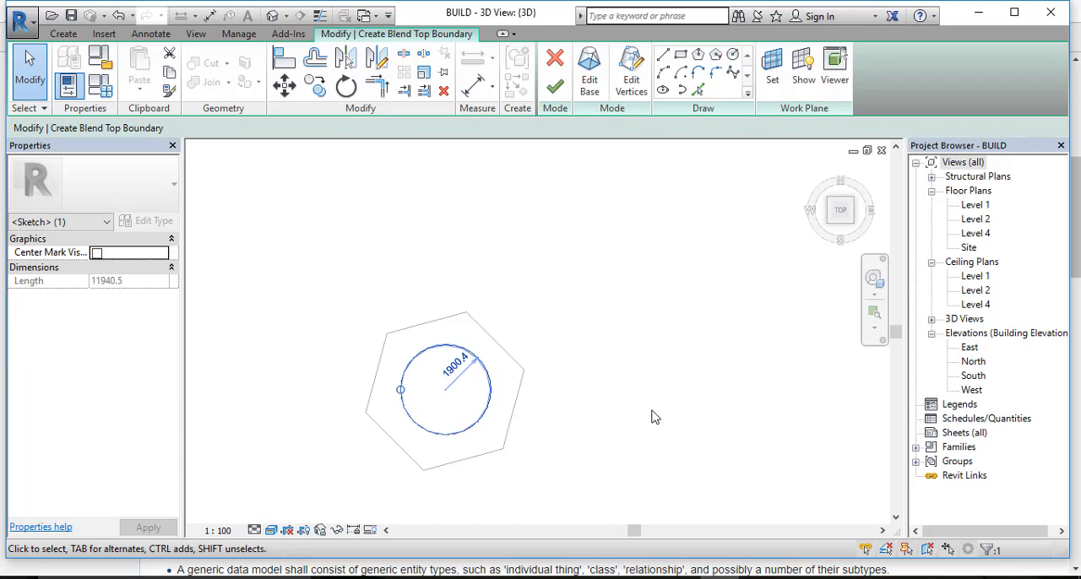
{"action": "key", "text": "Left"}
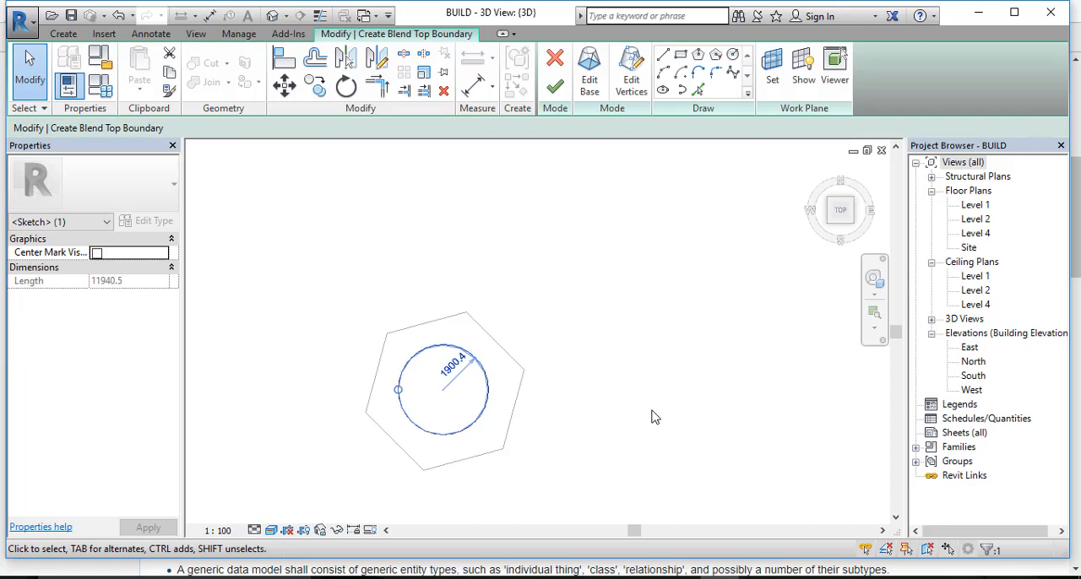
{"action": "key", "text": "Right"}
{"action": "key", "text": "Down"}
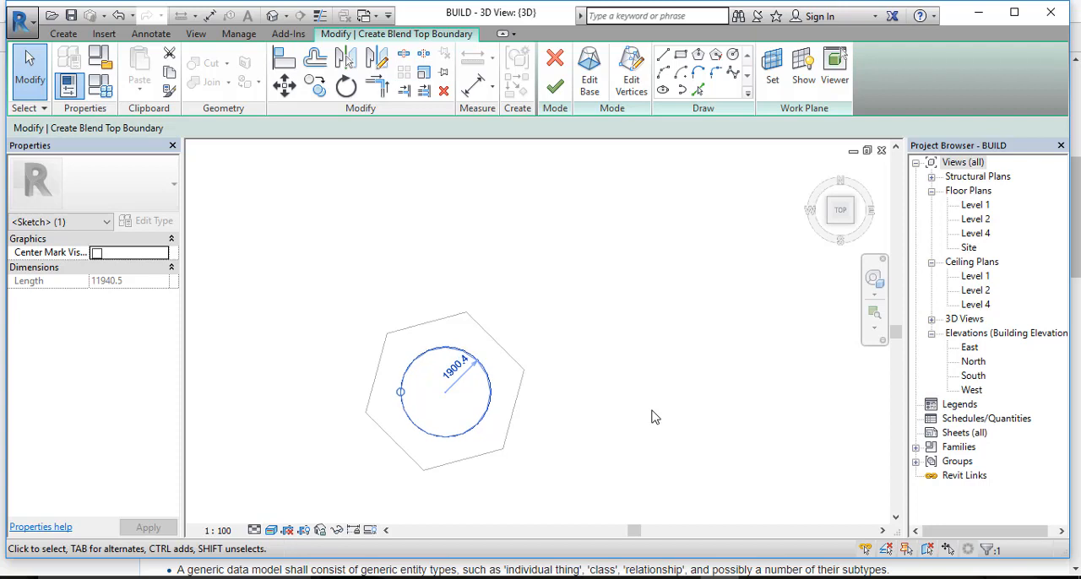
Step: Finish the hexagon-to-circle blend at a depth of 250, orbit to a side view, and finish the in-place model
{"action": "left_click", "coordinate": [555, 89]}
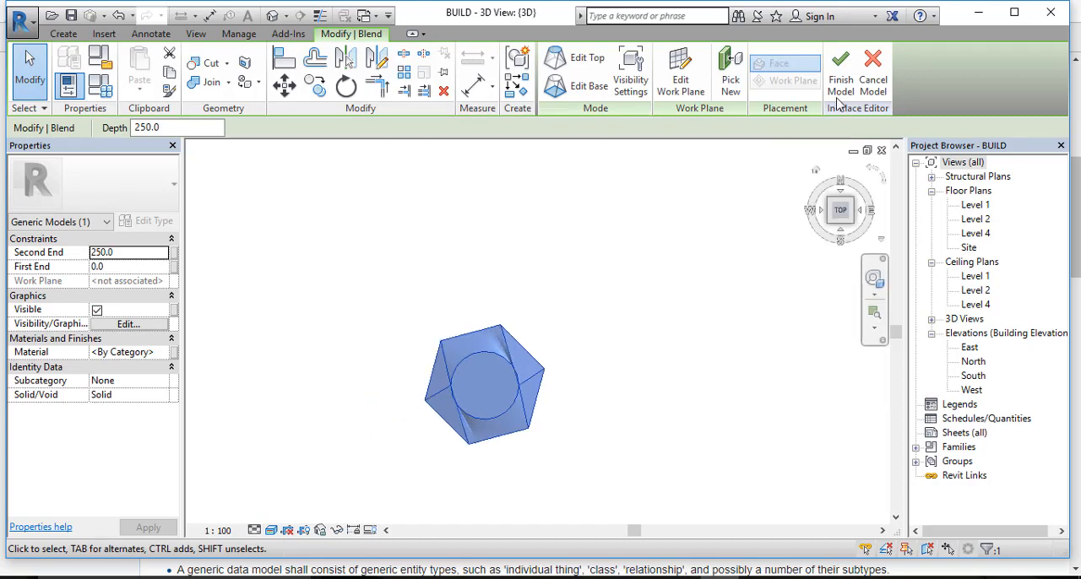
{"action": "middle_click_drag", "start_coordinate": [650, 494], "coordinate": [589, 360], "text": "shift"}
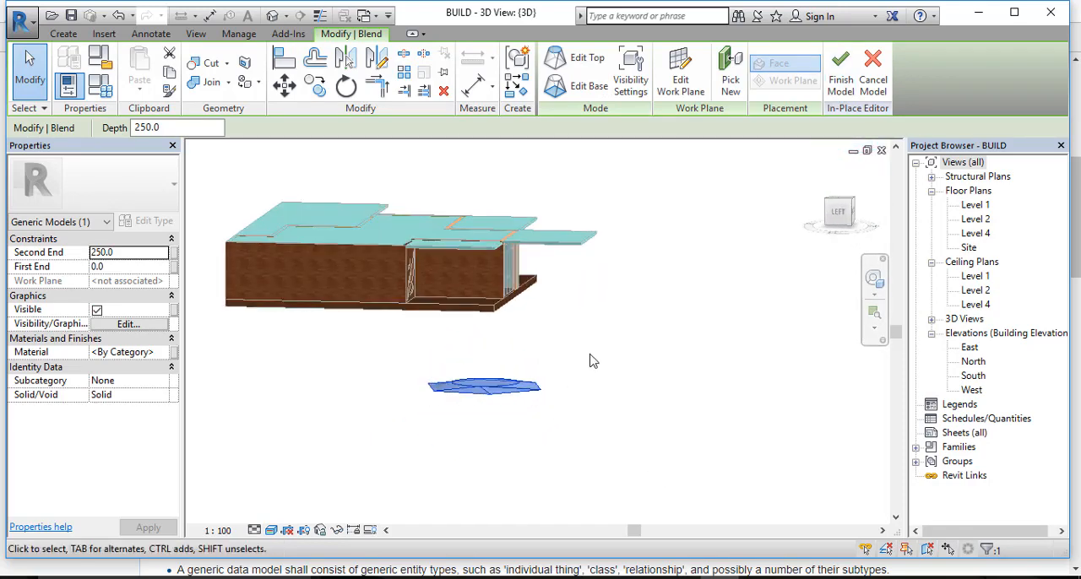
{"action": "left_click", "coordinate": [841, 71]}
Step: Stretch the blend upward from its circular top face to make it a tall tapered form beside the house
{"action": "scroll", "coordinate": [473, 384], "scroll_direction": "up", "scroll_amount": 3}
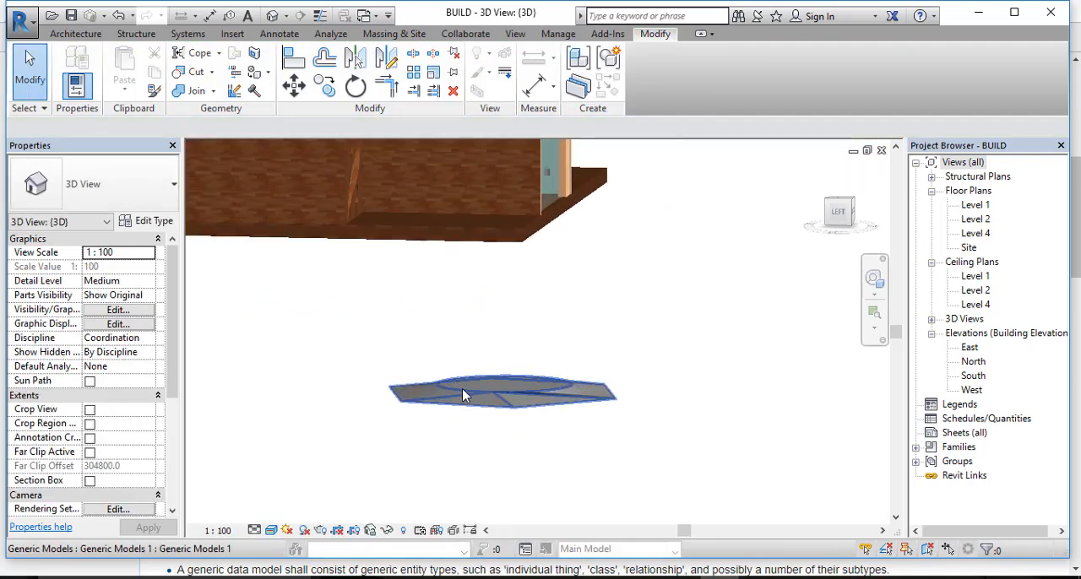
{"action": "left_click", "coordinate": [524, 391]}
{"action": "left_click_drag", "start_coordinate": [507, 382], "coordinate": [507, 264]}
{"action": "middle_click_drag", "start_coordinate": [630, 265], "coordinate": [701, 459]}
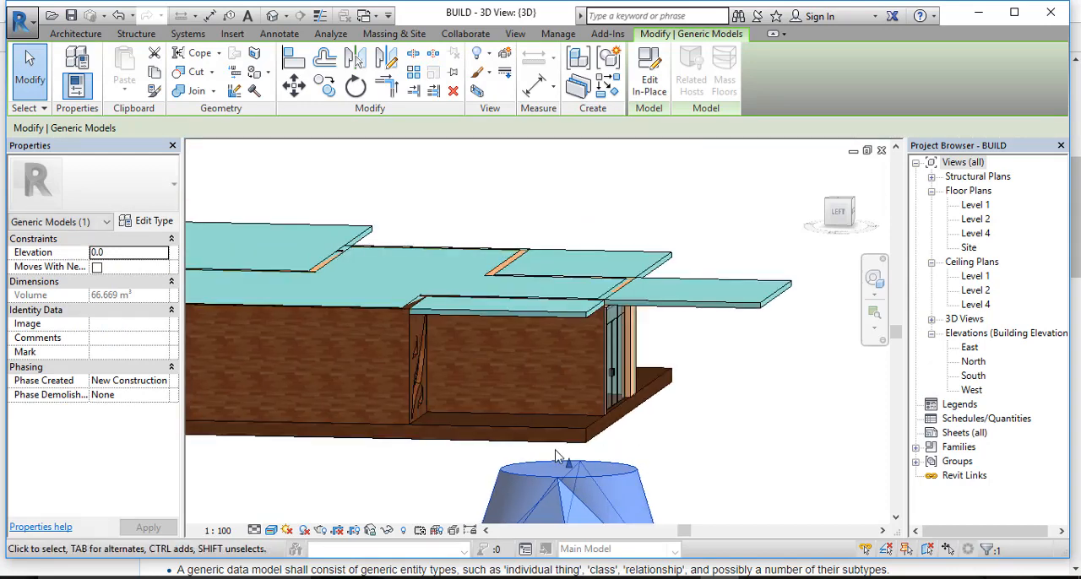
Step: Stretch the blend further upward from its circular top face to make the tapered form taller
{"action": "left_click_drag", "start_coordinate": [571, 471], "coordinate": [642, 216]}
{"action": "scroll", "coordinate": [712, 274], "scroll_direction": "down", "scroll_amount": 2}
{"action": "middle_click_drag", "start_coordinate": [712, 274], "coordinate": [520, 369], "text": "shift"}
{"action": "left_click", "coordinate": [520, 368]}
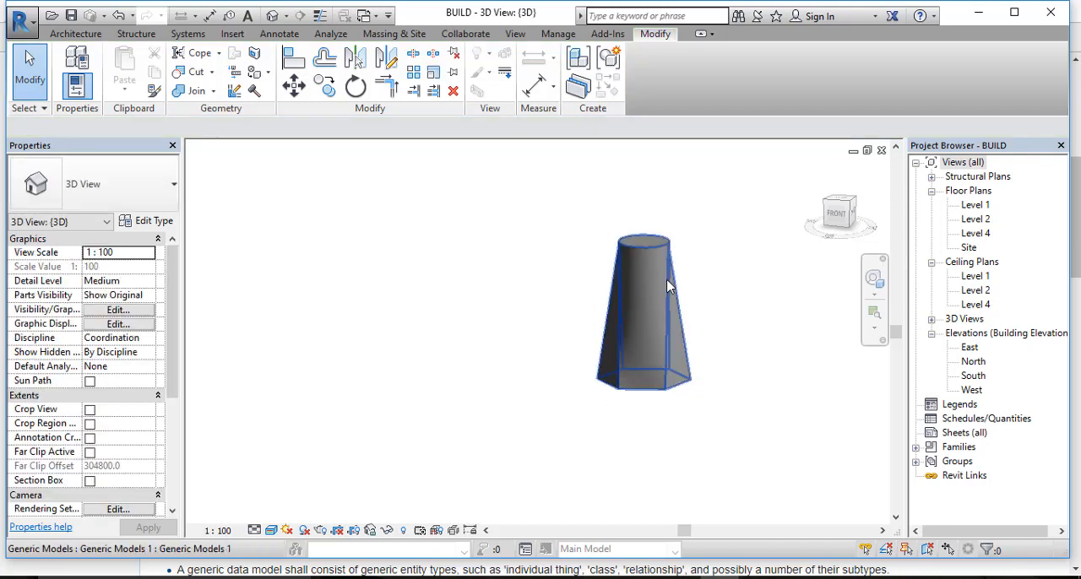
Step: Examine the tall hexagon-to-circle blend from above and from the side
{"action": "middle_click_drag", "start_coordinate": [667, 279], "coordinate": [634, 513], "text": "shift"}
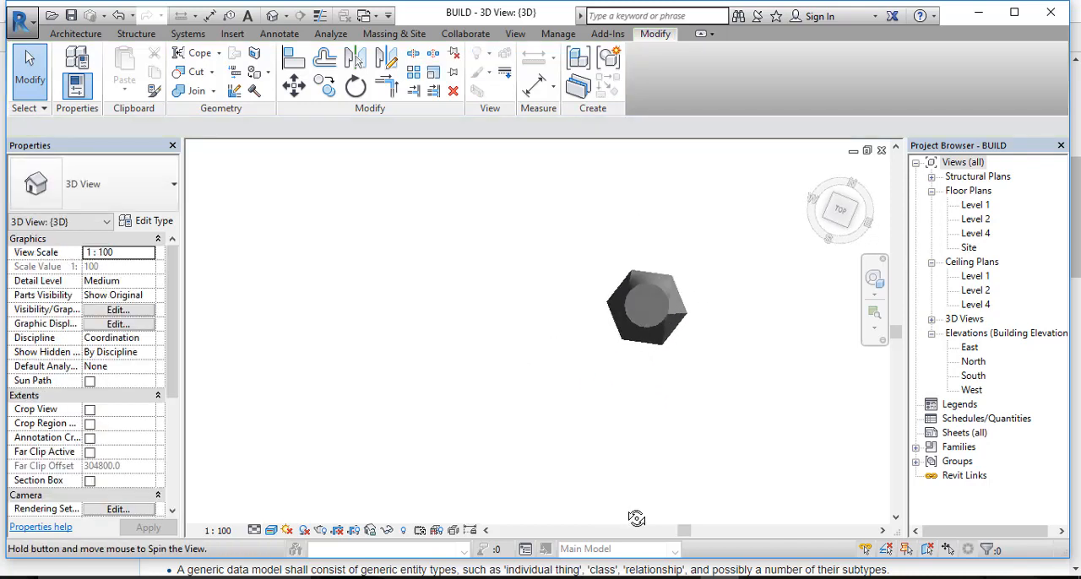
{"action": "scroll", "coordinate": [655, 353], "scroll_direction": "up", "scroll_amount": 2}
{"action": "middle_click_drag", "start_coordinate": [657, 352], "coordinate": [678, 464]}
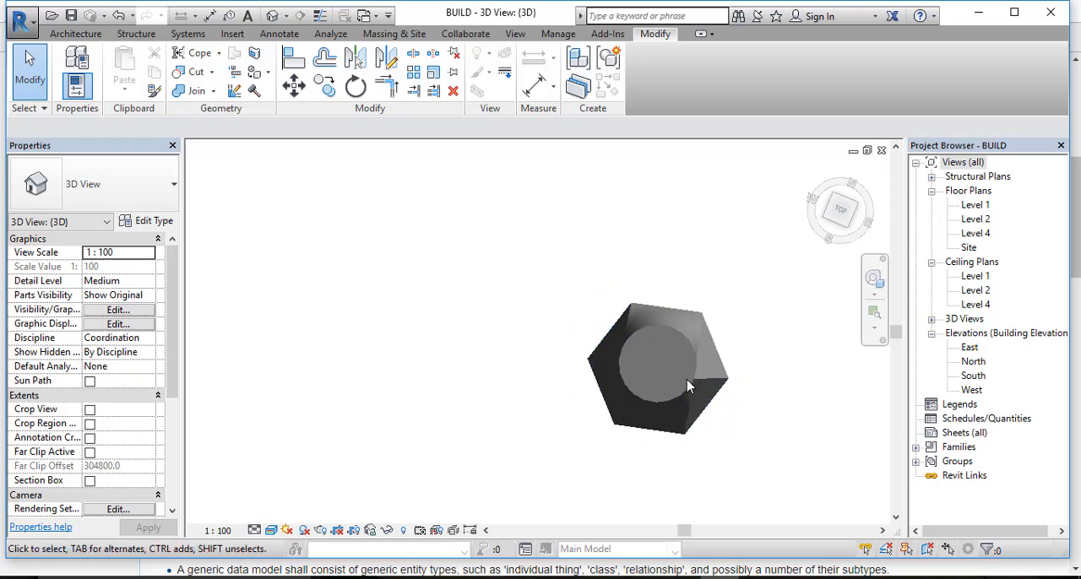
{"action": "scroll", "coordinate": [692, 389], "scroll_direction": "up", "scroll_amount": 3}
{"action": "middle_click_drag", "start_coordinate": [663, 449], "coordinate": [410, 357], "text": "shift"}
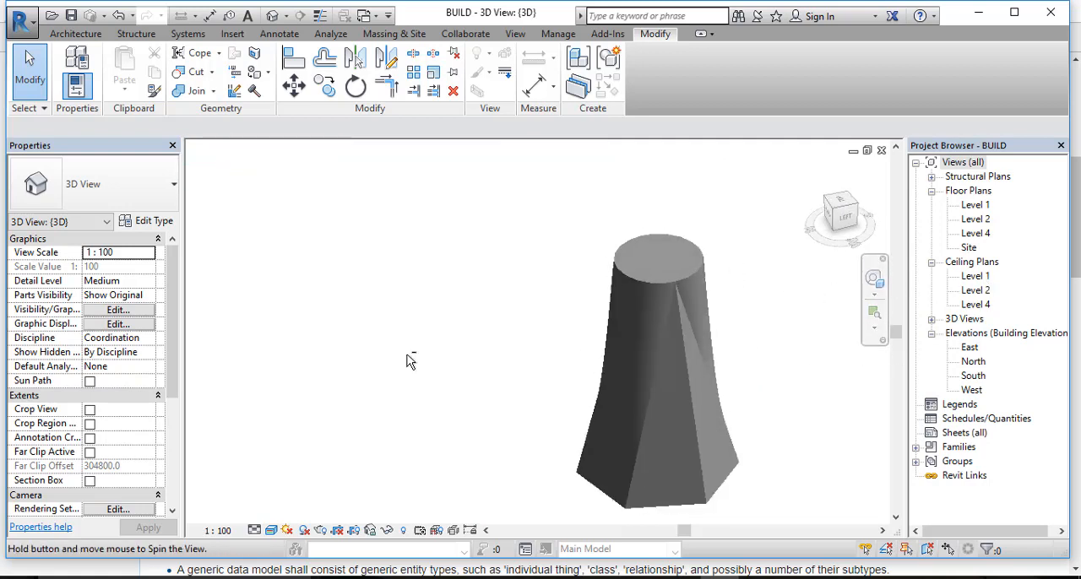
{"action": "left_click", "coordinate": [650, 372]}
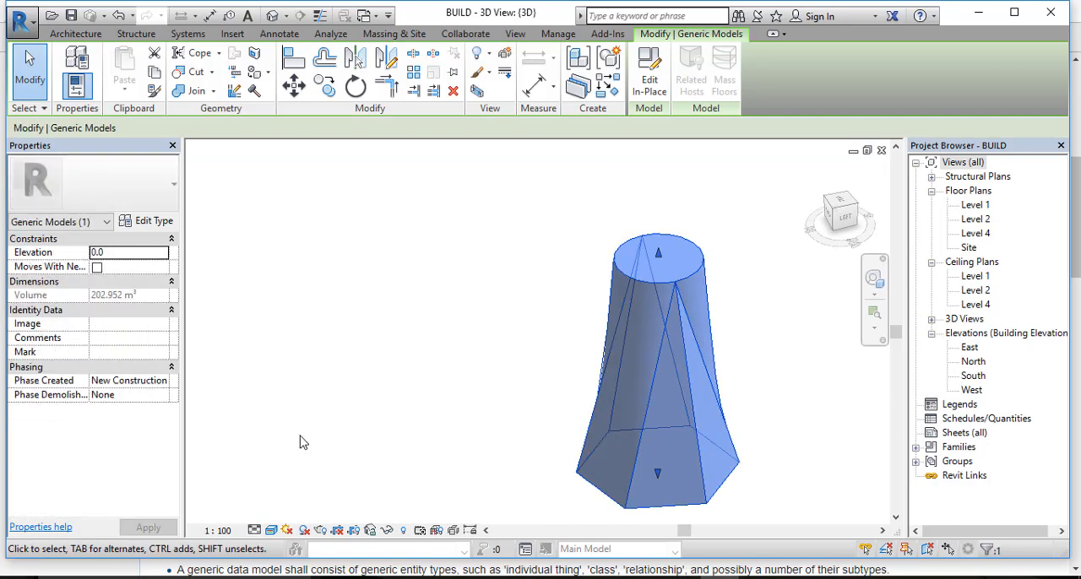
{"action": "left_click", "coordinate": [300, 443]}
{"action": "middle_click_drag", "start_coordinate": [300, 442], "coordinate": [629, 448], "text": "shift"}
Step: Create a new in-place component in the Generic Models category named Generic Models 1 and start a solid Revolve
{"action": "left_click", "coordinate": [75, 34]}
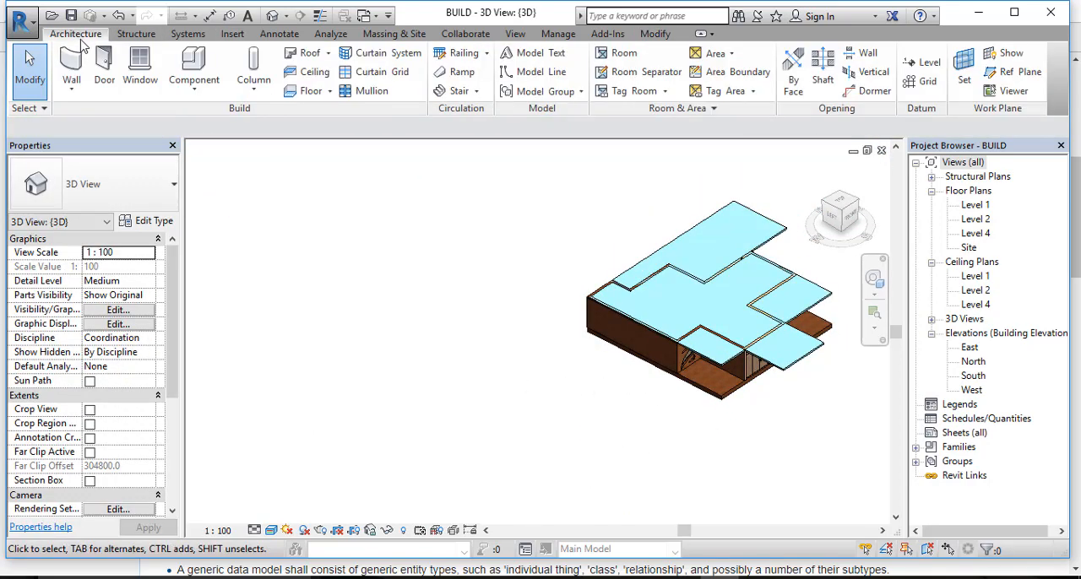
{"action": "left_click", "coordinate": [214, 94]}
{"action": "left_click", "coordinate": [224, 160]}
{"action": "scroll", "coordinate": [477, 229], "scroll_direction": "down", "scroll_amount": 2}
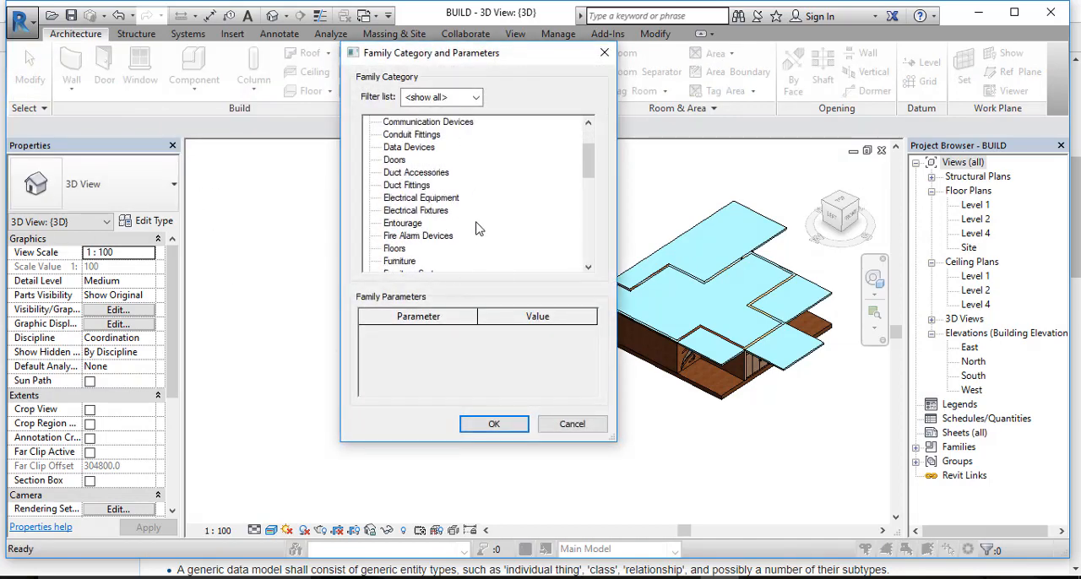
{"action": "scroll", "coordinate": [477, 229], "scroll_direction": "down", "scroll_amount": 1}
{"action": "double_click", "coordinate": [425, 250]}
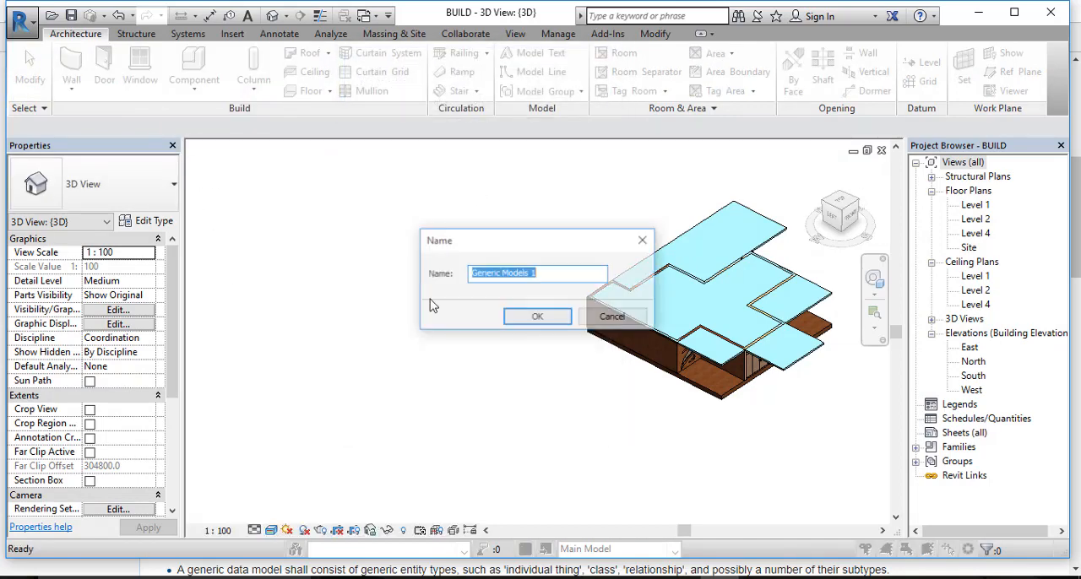
{"action": "left_click", "coordinate": [539, 316]}
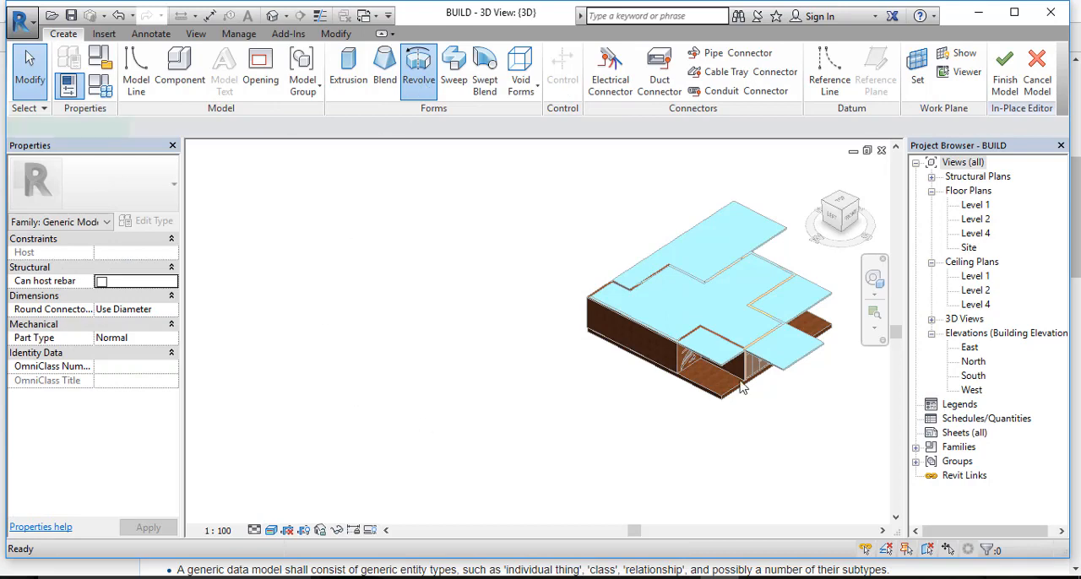
Step: In plan view, sketch a bowed boundary arc beside the house and continue it with a small rounded arc at its lower end
{"action": "left_click", "coordinate": [839, 203]}
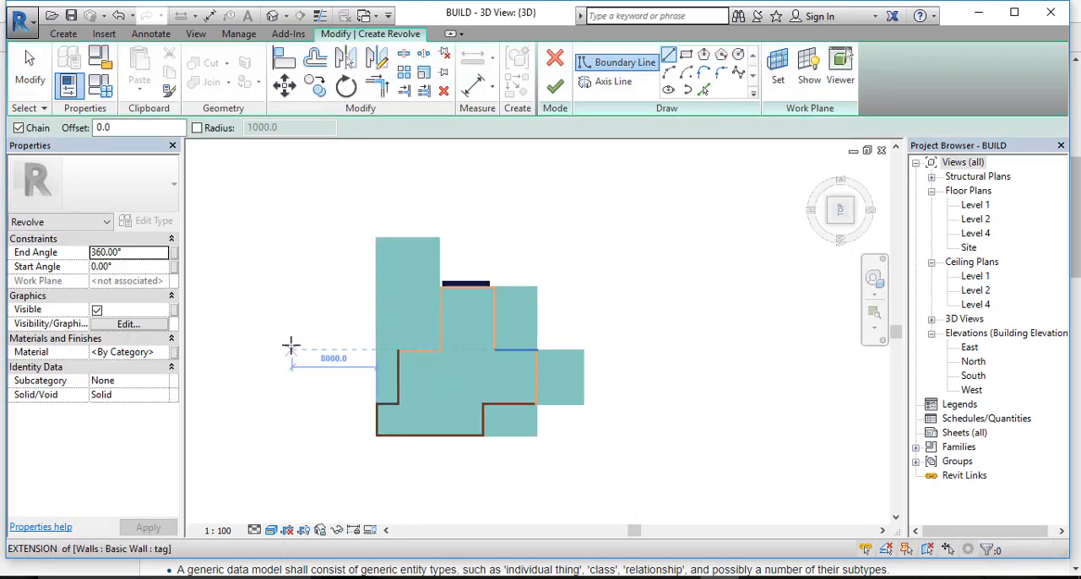
{"action": "middle_click_drag", "start_coordinate": [291, 347], "coordinate": [679, 380]}
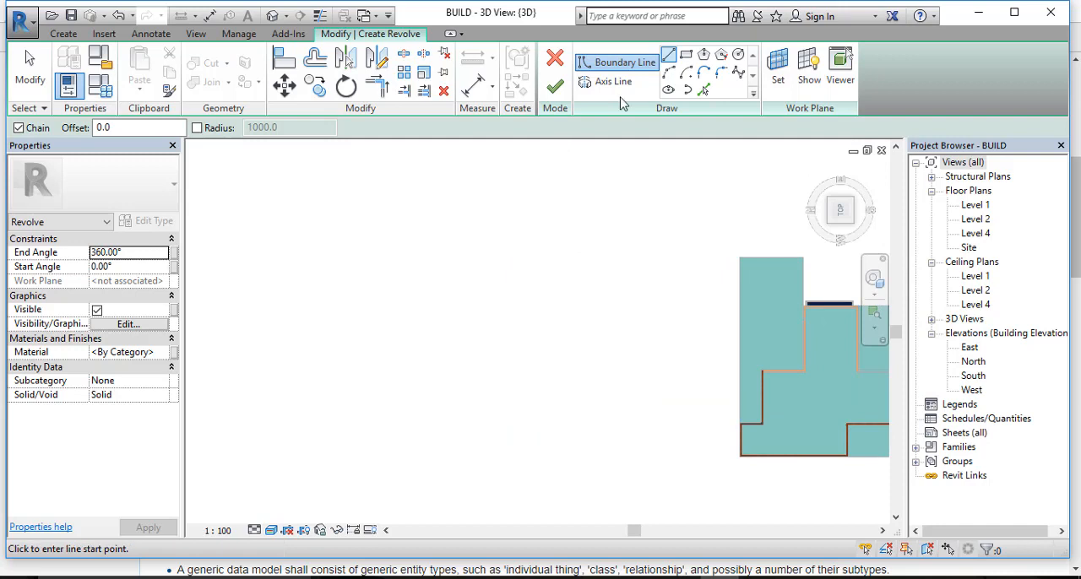
{"action": "left_click", "coordinate": [668, 73]}
{"action": "left_click", "coordinate": [425, 285]}
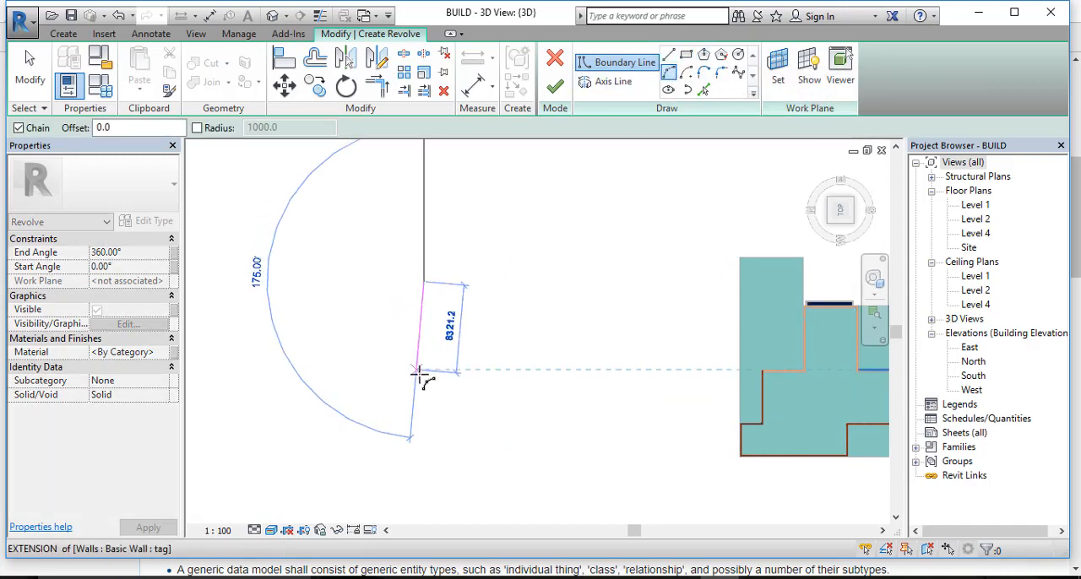
{"action": "left_click", "coordinate": [422, 386]}
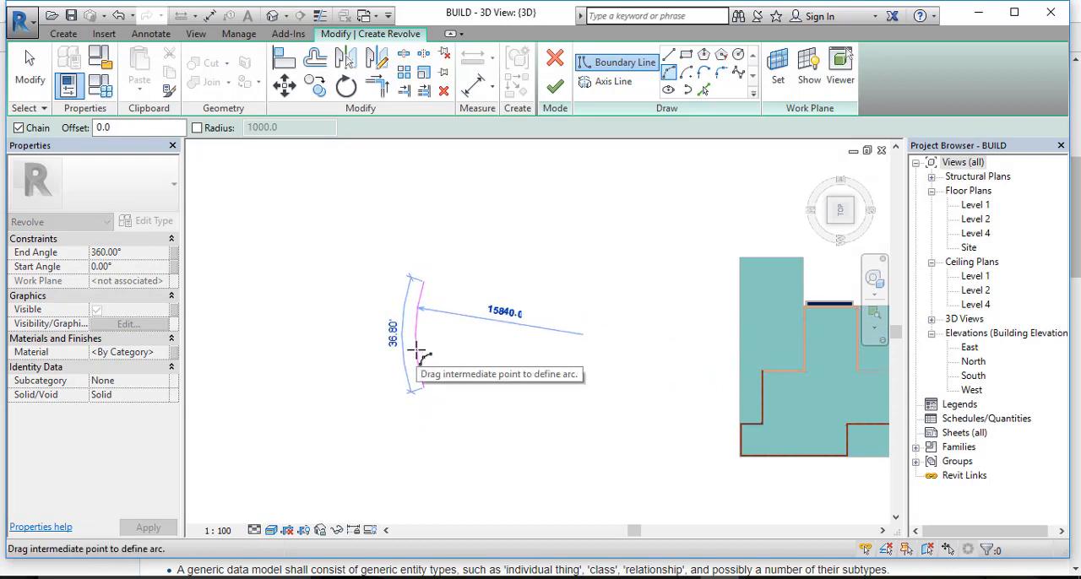
{"action": "left_click", "coordinate": [412, 348]}
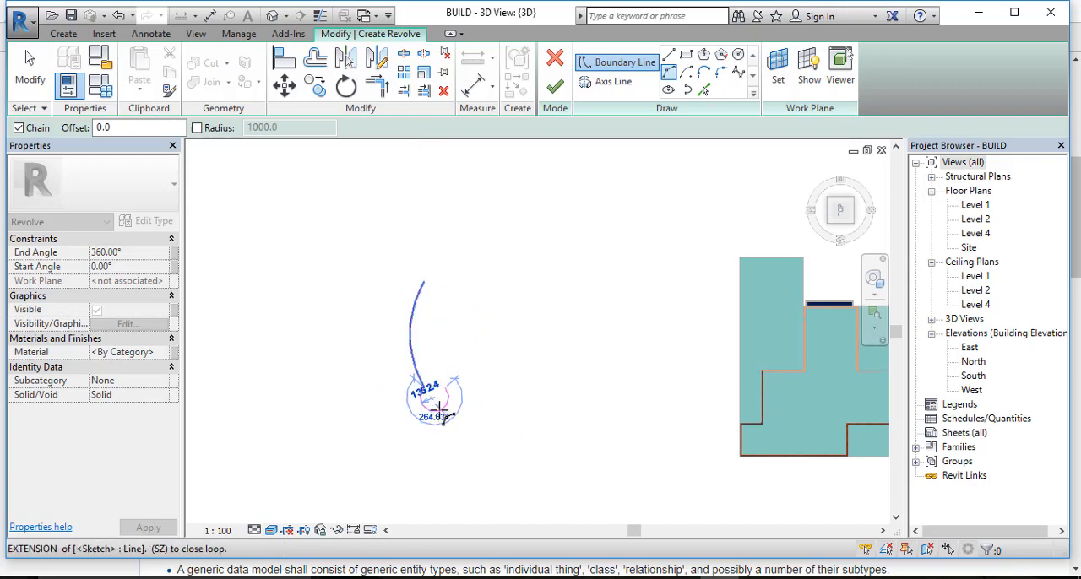
{"action": "left_click", "coordinate": [440, 412]}
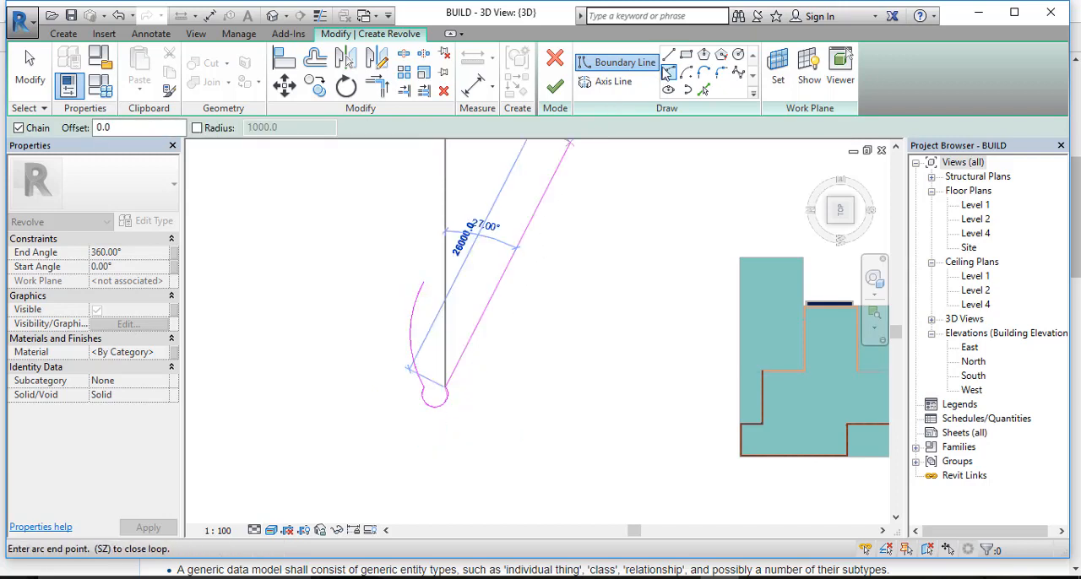
Step: Close the revolve profile with a vertical line about 10000 mm long and a horizontal line about 2000 mm to the bowed arc's upper end
{"action": "key", "text": "Escape"}
{"action": "key", "text": "Escape"}
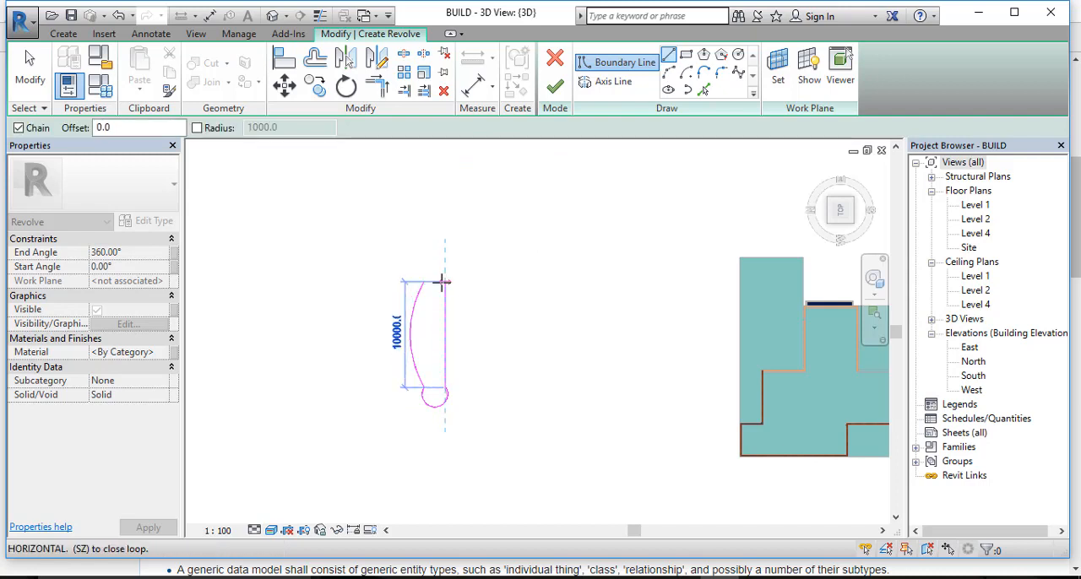
{"action": "left_click", "coordinate": [444, 282]}
{"action": "left_click", "coordinate": [425, 281]}
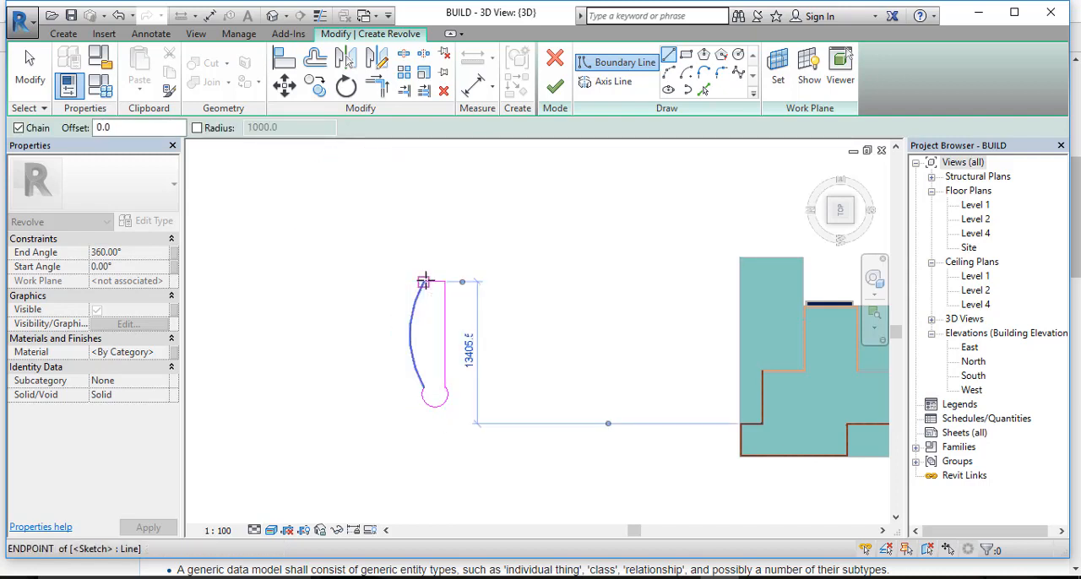
Step: Examine up close the corner where the profile's horizontal line meets the bowed arc
{"action": "scroll", "coordinate": [424, 278], "scroll_direction": "up", "scroll_amount": 3}
{"action": "scroll", "coordinate": [427, 279], "scroll_direction": "up", "scroll_amount": 5}
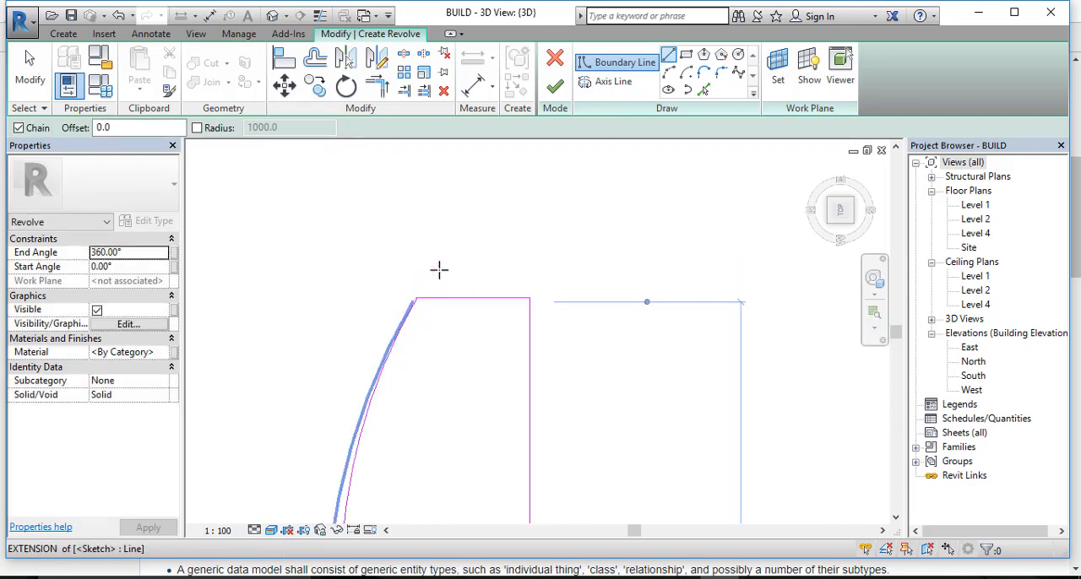
{"action": "scroll", "coordinate": [459, 268], "scroll_direction": "down", "scroll_amount": 3}
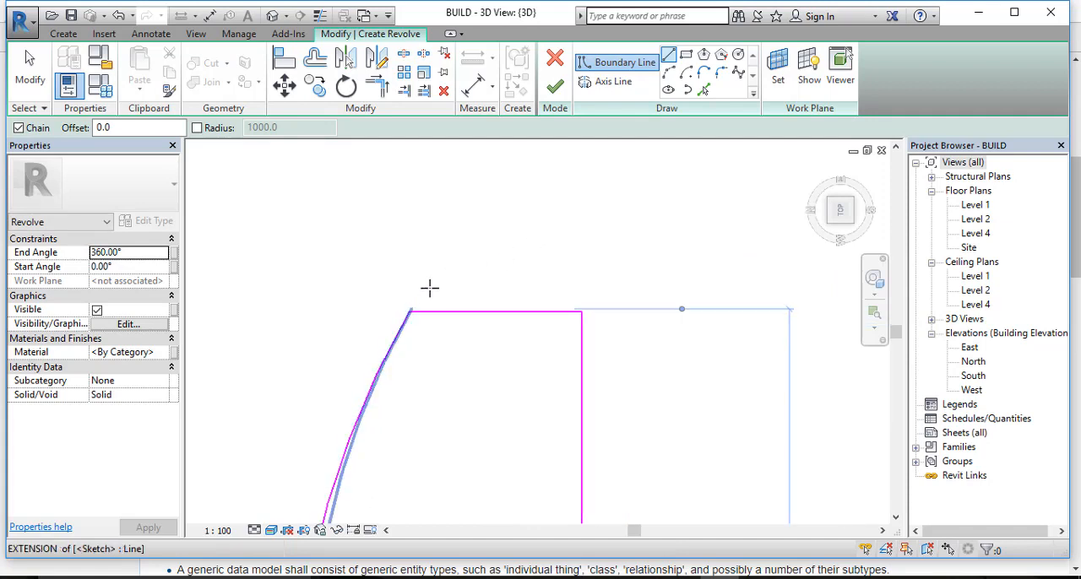
{"action": "scroll", "coordinate": [461, 296], "scroll_direction": "up", "scroll_amount": 3}
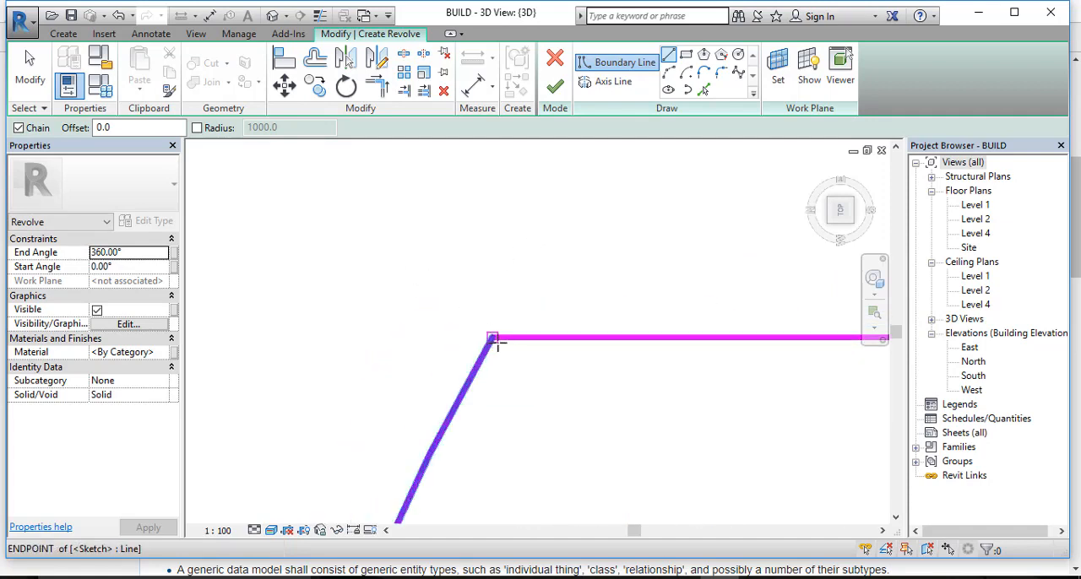
{"action": "scroll", "coordinate": [494, 338], "scroll_direction": "up", "scroll_amount": 1}
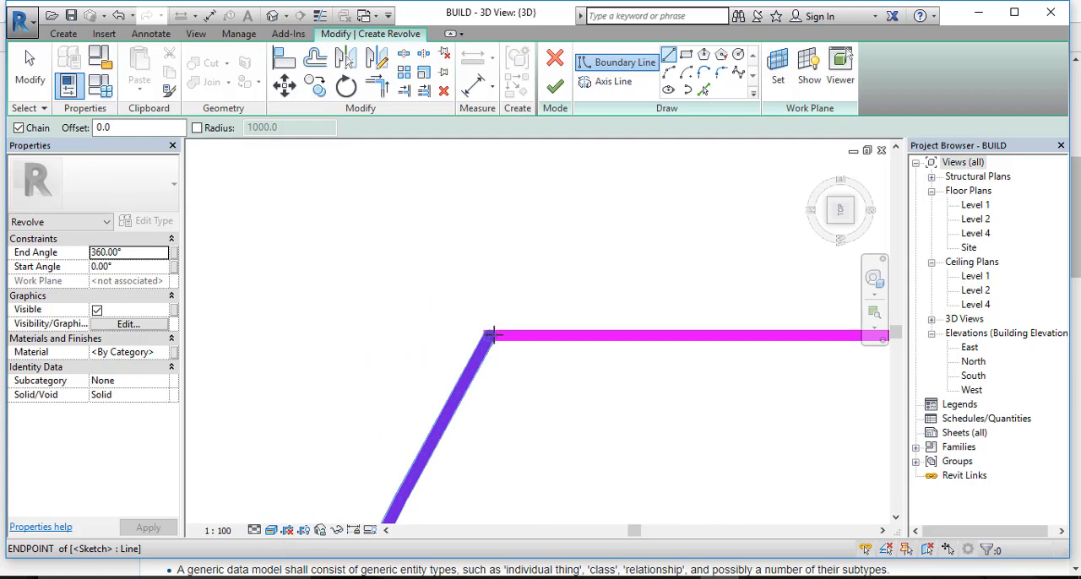
{"action": "scroll", "coordinate": [490, 337], "scroll_direction": "down", "scroll_amount": 2}
{"action": "scroll", "coordinate": [491, 337], "scroll_direction": "up", "scroll_amount": 2}
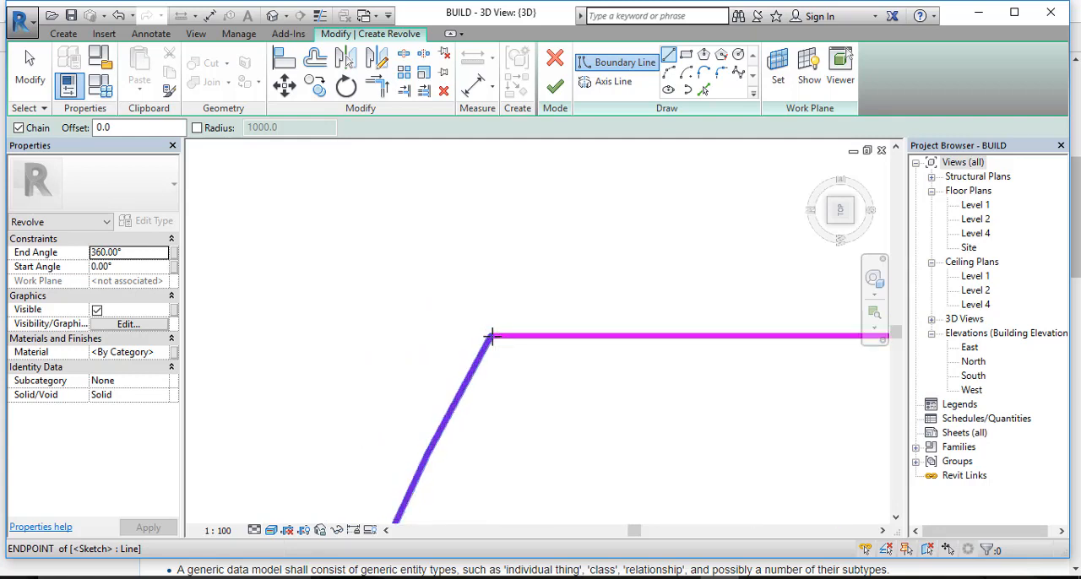
{"action": "scroll", "coordinate": [491, 336], "scroll_direction": "up", "scroll_amount": 1}
{"action": "scroll", "coordinate": [489, 328], "scroll_direction": "down", "scroll_amount": 5}
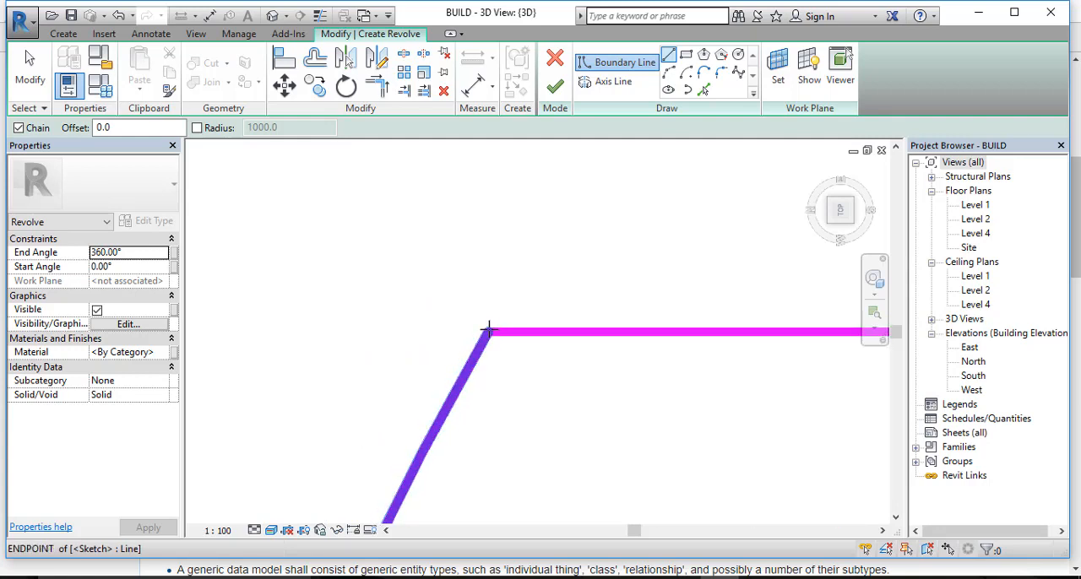
{"action": "scroll", "coordinate": [508, 365], "scroll_direction": "down", "scroll_amount": 2}
{"action": "middle_click_drag", "start_coordinate": [574, 414], "coordinate": [552, 227]}
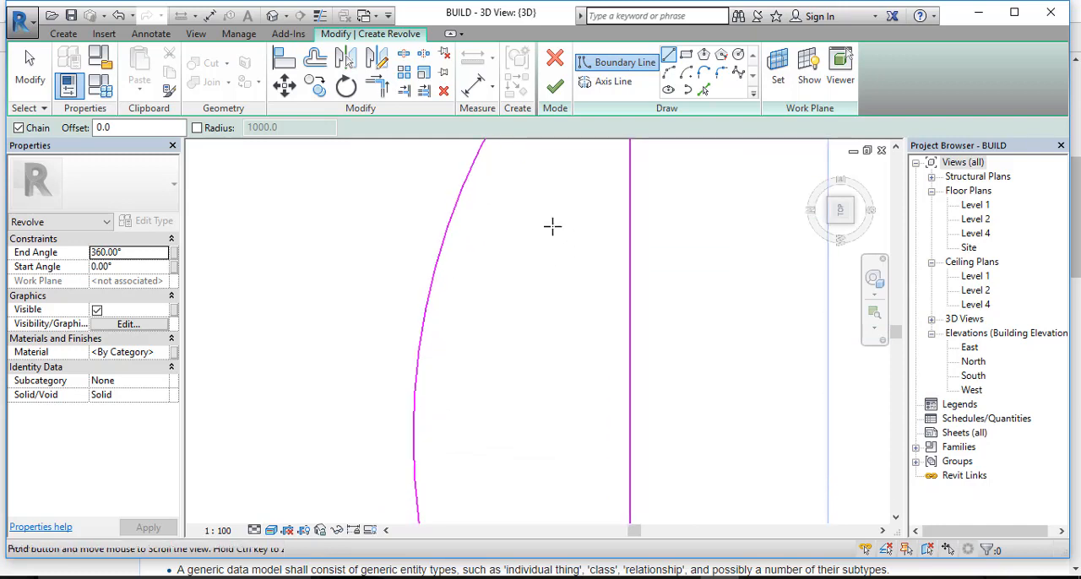
Step: Draw a vertical axis of revolution about 14600 mm long along the profile's straight edge, extending past both ends
{"action": "middle_click_drag", "start_coordinate": [551, 406], "coordinate": [531, 355]}
{"action": "scroll", "coordinate": [529, 281], "scroll_direction": "down", "scroll_amount": 4}
{"action": "left_click", "coordinate": [604, 81]}
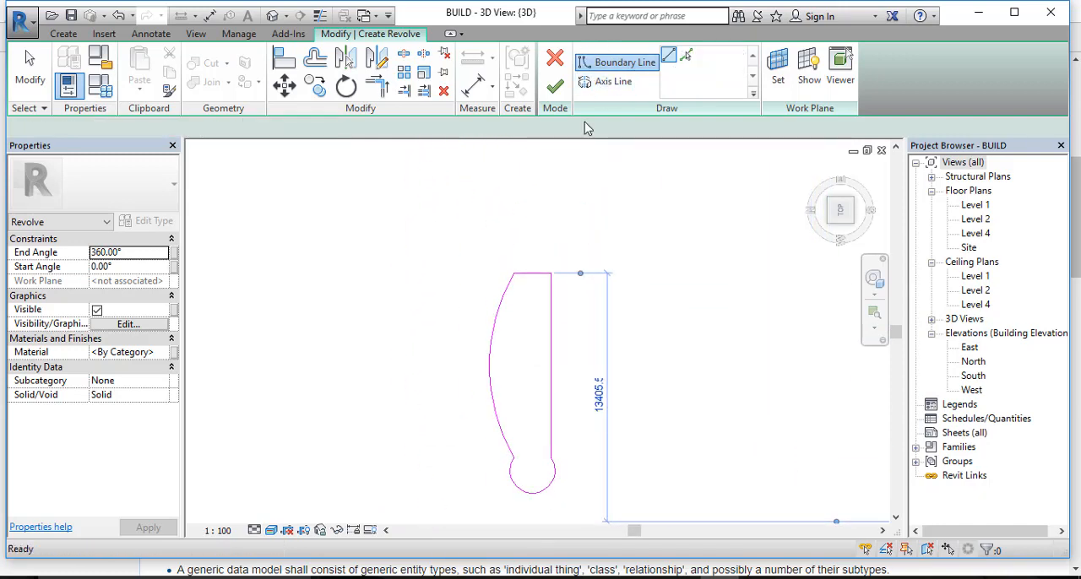
{"action": "left_click", "coordinate": [553, 248]}
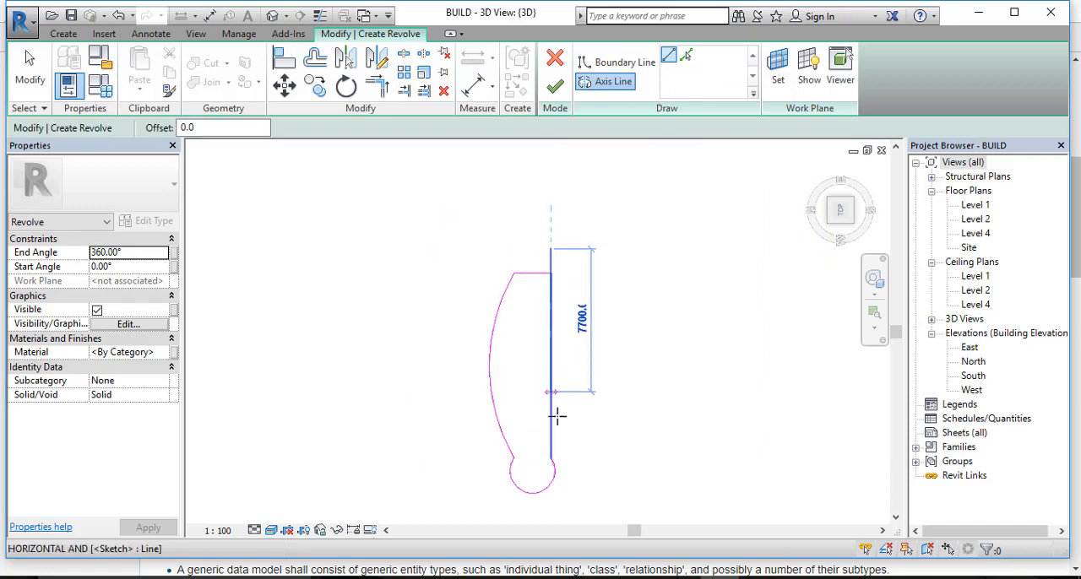
{"action": "left_click", "coordinate": [551, 521]}
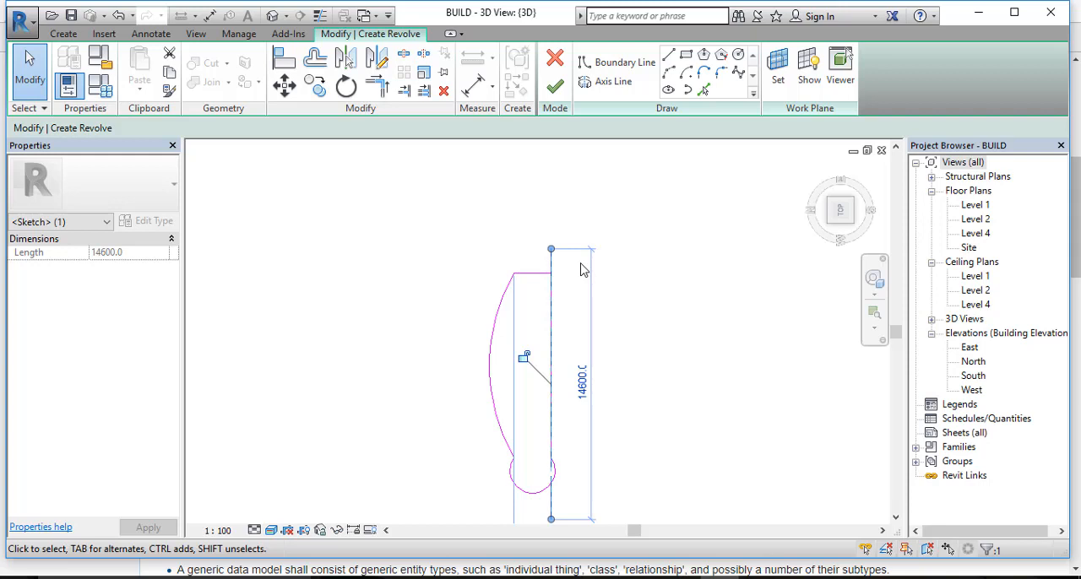
Step: Try to finish the 360° revolve with the rounded arc still in the profile
{"action": "scroll", "coordinate": [618, 225], "scroll_direction": "down", "scroll_amount": 2}
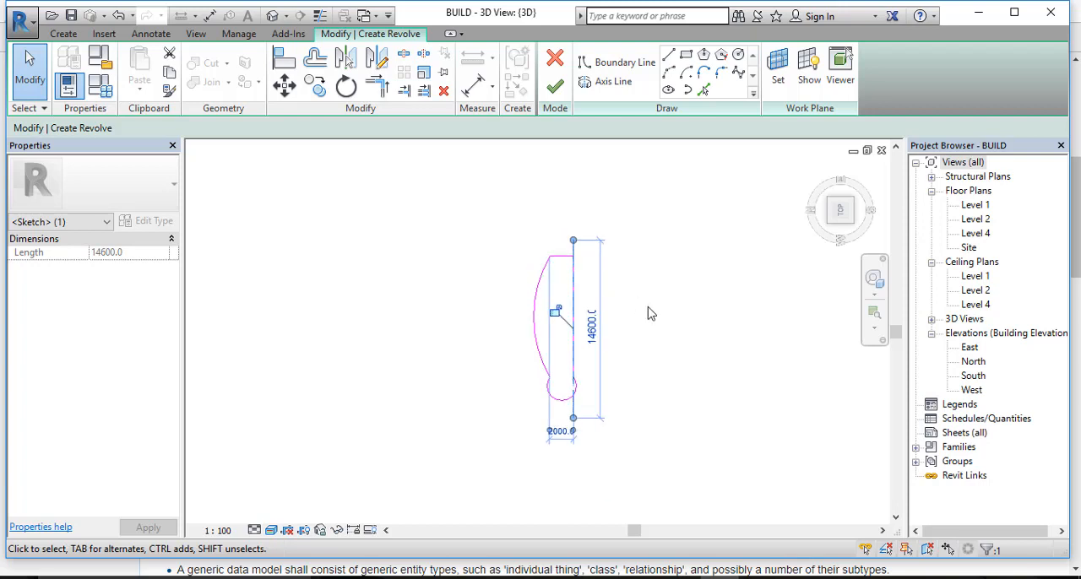
{"action": "mouse_move", "coordinate": [658, 321]}
{"action": "middle_mouse_down"}
{"action": "mouse_move", "coordinate": [668, 329]}
{"action": "mouse_move", "coordinate": [539, 313]}
{"action": "middle_mouse_up"}
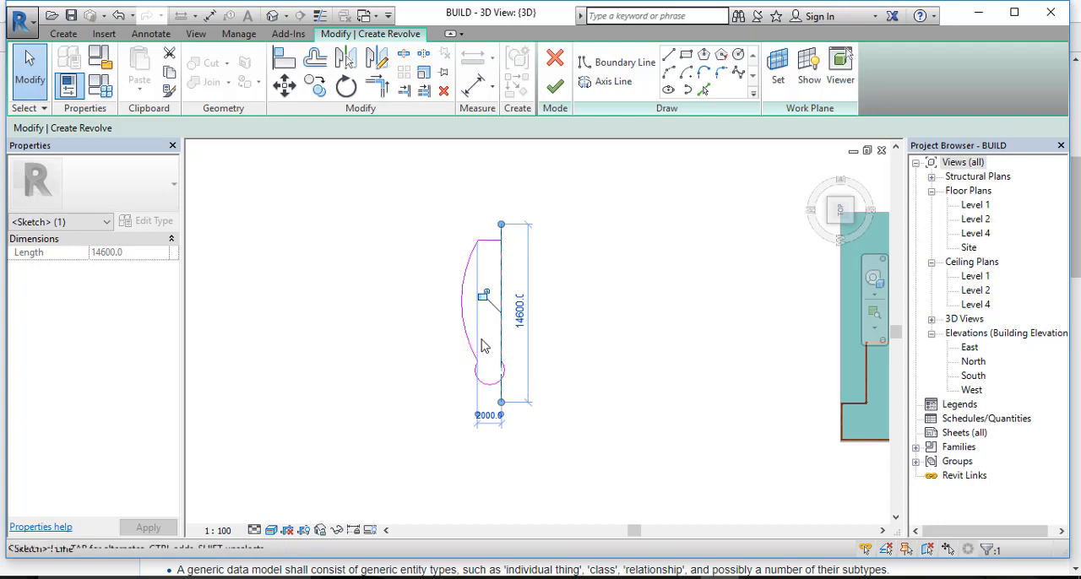
{"action": "scroll", "coordinate": [538, 349], "scroll_direction": "up", "scroll_amount": 2}
{"action": "mouse_move", "coordinate": [538, 350]}
{"action": "middle_mouse_down"}
{"action": "mouse_move", "coordinate": [562, 427]}
{"action": "mouse_move", "coordinate": [550, 414]}
{"action": "middle_mouse_up"}
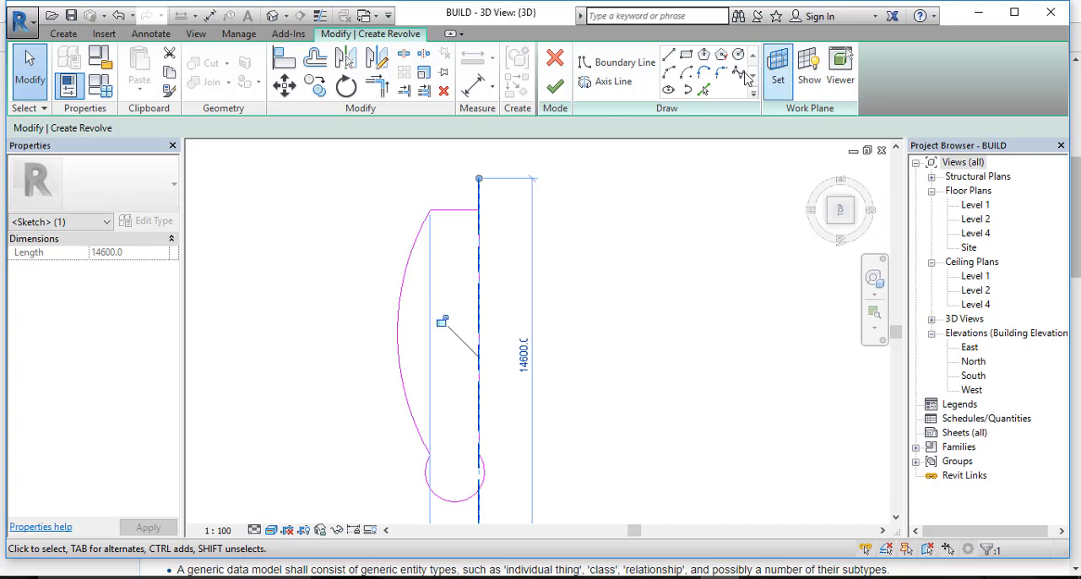
{"action": "left_click", "coordinate": [555, 87]}
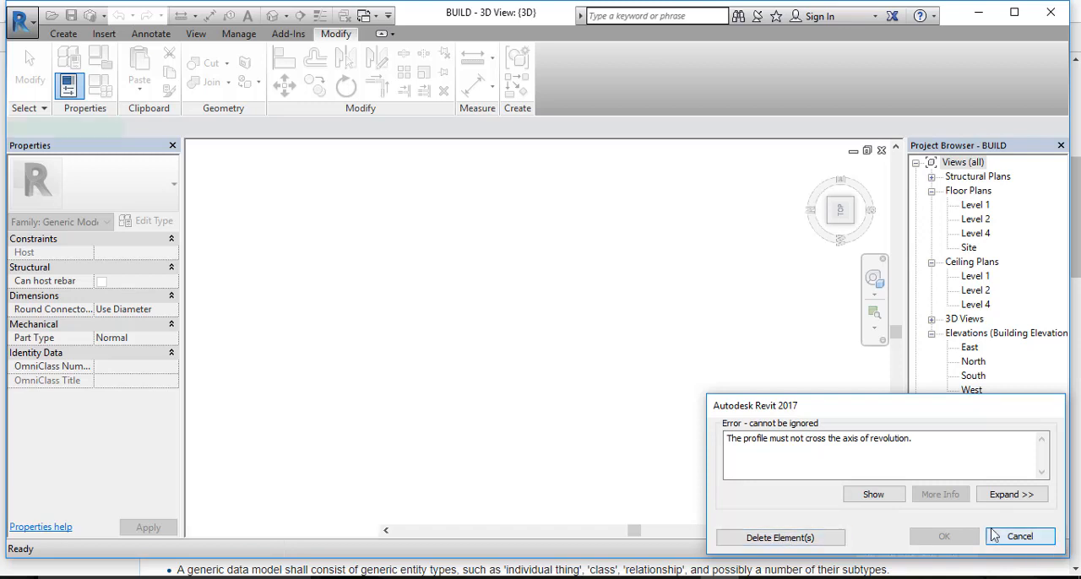
{"action": "left_click", "coordinate": [1020, 536]}
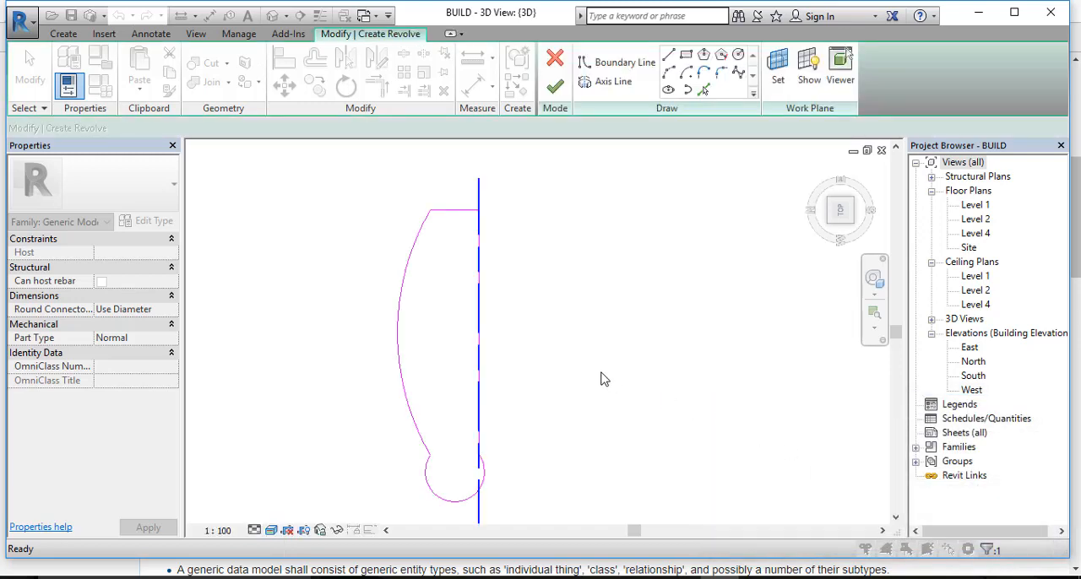
Step: Replace the rounded arc in the revolve profile with a straight horizontal line from the bowed arc's lower end to the axis
{"action": "left_click", "coordinate": [482, 479]}
{"action": "key", "text": "Delete"}
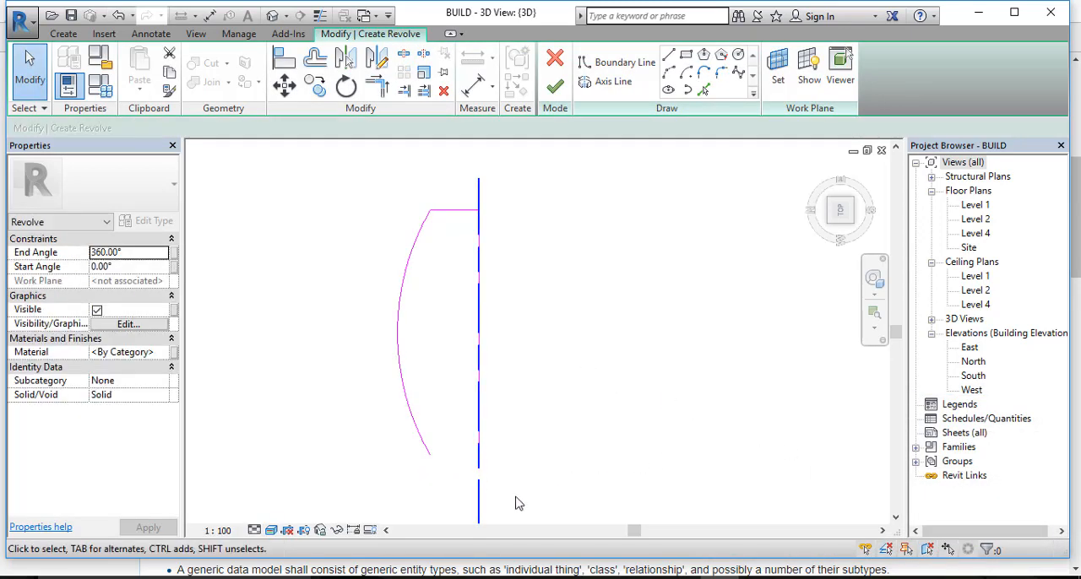
{"action": "scroll", "coordinate": [459, 463], "scroll_direction": "up", "scroll_amount": 2}
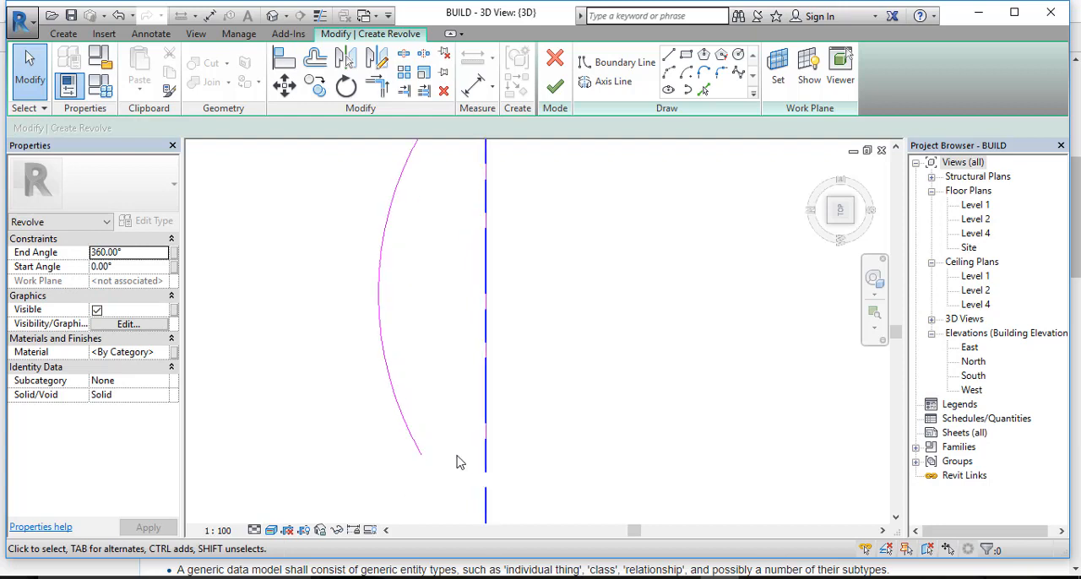
{"action": "left_click", "coordinate": [668, 55]}
{"action": "left_click", "coordinate": [415, 456]}
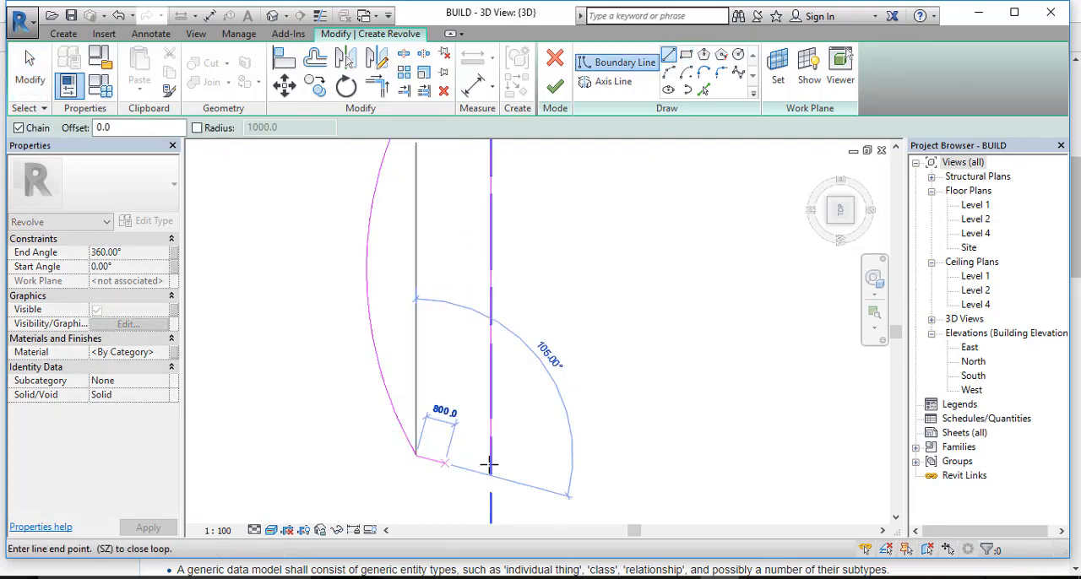
{"action": "left_click", "coordinate": [490, 455]}
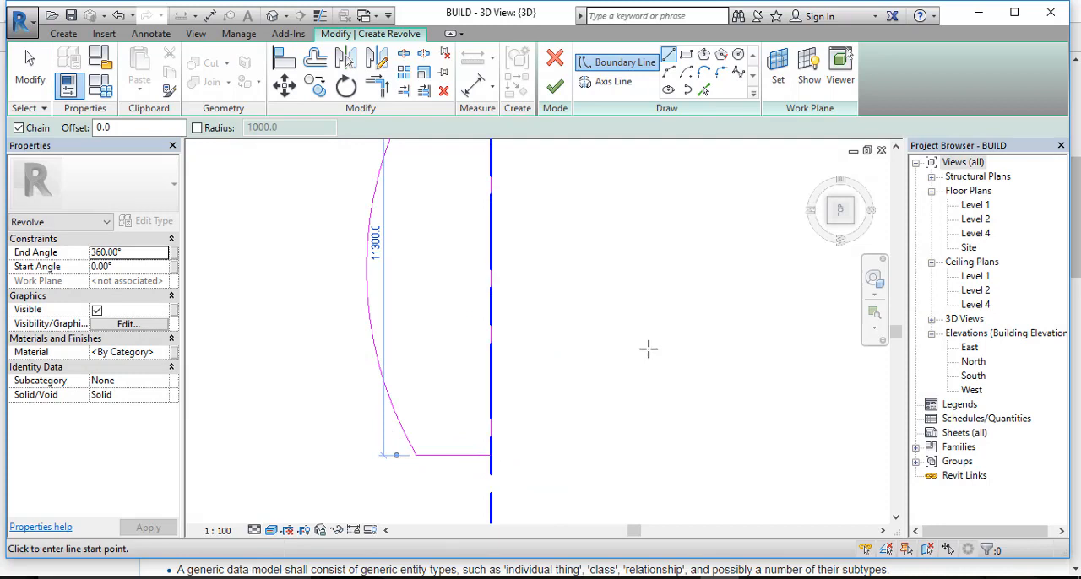
Step: Finish the revolve sketch to create the 360° solid from the closed profile
{"action": "scroll", "coordinate": [648, 348], "scroll_direction": "down", "scroll_amount": 2}
{"action": "middle_click_drag", "start_coordinate": [641, 249], "coordinate": [622, 302]}
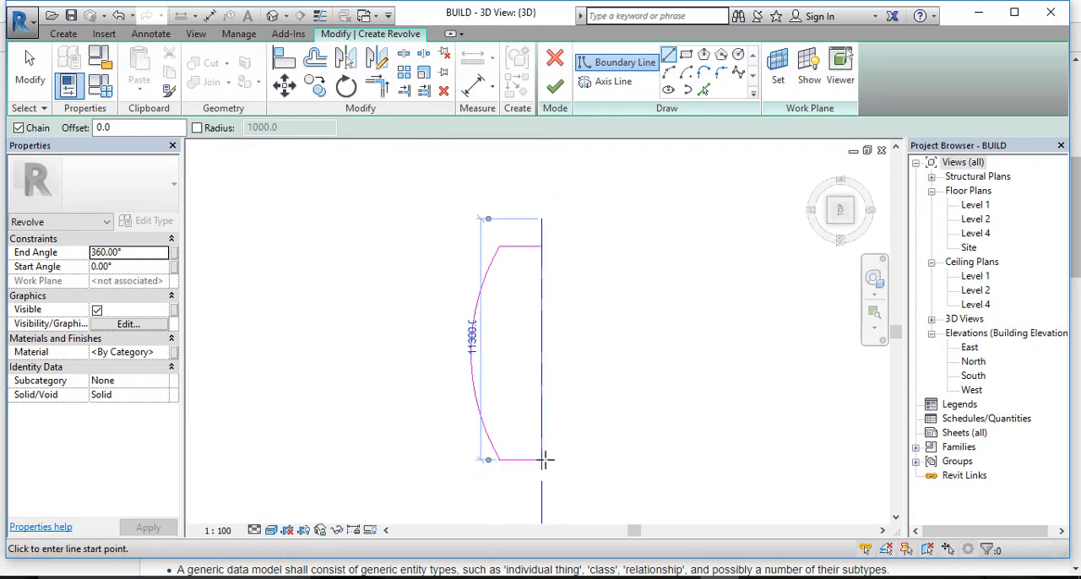
{"action": "left_click", "coordinate": [499, 459]}
{"action": "left_click", "coordinate": [557, 88]}
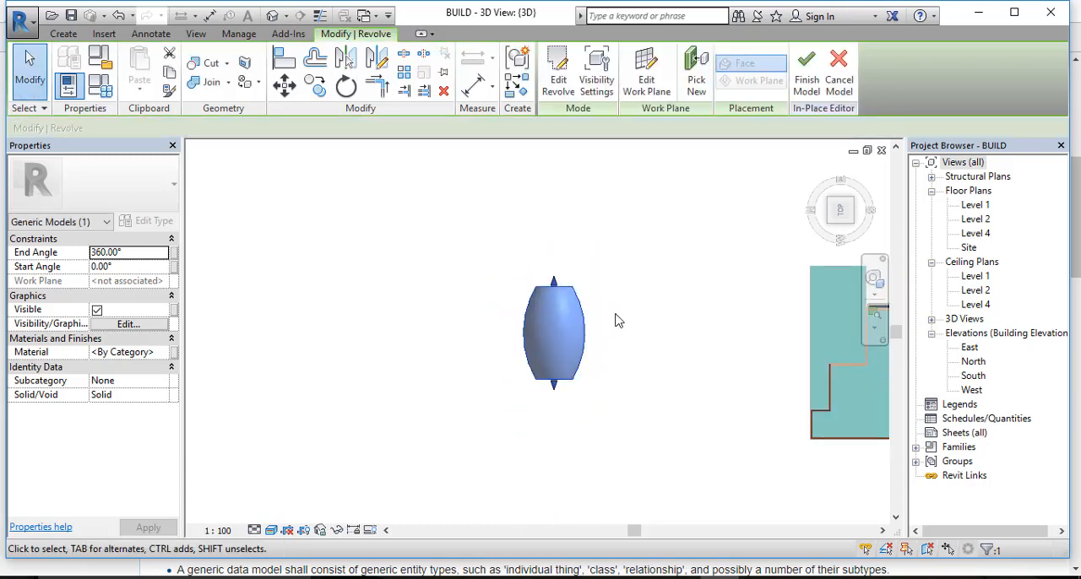
Step: Examine the revolved solid from several angles beside the house
{"action": "mouse_move", "coordinate": [616, 316]}
{"action": "middle_mouse_down", "text": "shift"}
{"action": "mouse_move", "coordinate": [623, 331]}
{"action": "mouse_move", "coordinate": [495, 400]}
{"action": "mouse_move", "coordinate": [448, 292]}
{"action": "mouse_move", "coordinate": [555, 268]}
{"action": "mouse_move", "coordinate": [552, 220]}
{"action": "mouse_move", "coordinate": [473, 205]}
{"action": "mouse_move", "coordinate": [440, 234]}
{"action": "mouse_move", "coordinate": [406, 345]}
{"action": "mouse_move", "coordinate": [398, 295]}
{"action": "mouse_move", "coordinate": [614, 386]}
{"action": "mouse_move", "coordinate": [622, 269]}
{"action": "middle_mouse_up", "text": "shift"}
{"action": "left_click_drag", "start_coordinate": [609, 334], "coordinate": [671, 322]}
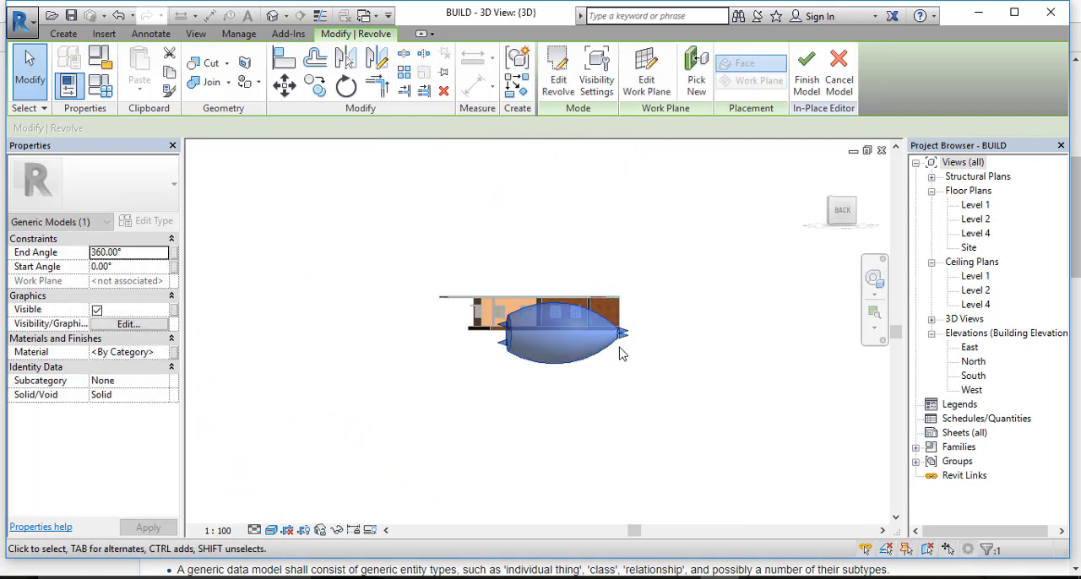
{"action": "scroll", "coordinate": [619, 354], "scroll_direction": "up", "scroll_amount": 3}
{"action": "middle_click_drag", "start_coordinate": [618, 354], "coordinate": [389, 311], "text": "shift"}
{"action": "left_click_drag", "start_coordinate": [391, 312], "coordinate": [355, 314]}
{"action": "left_click", "coordinate": [468, 430]}
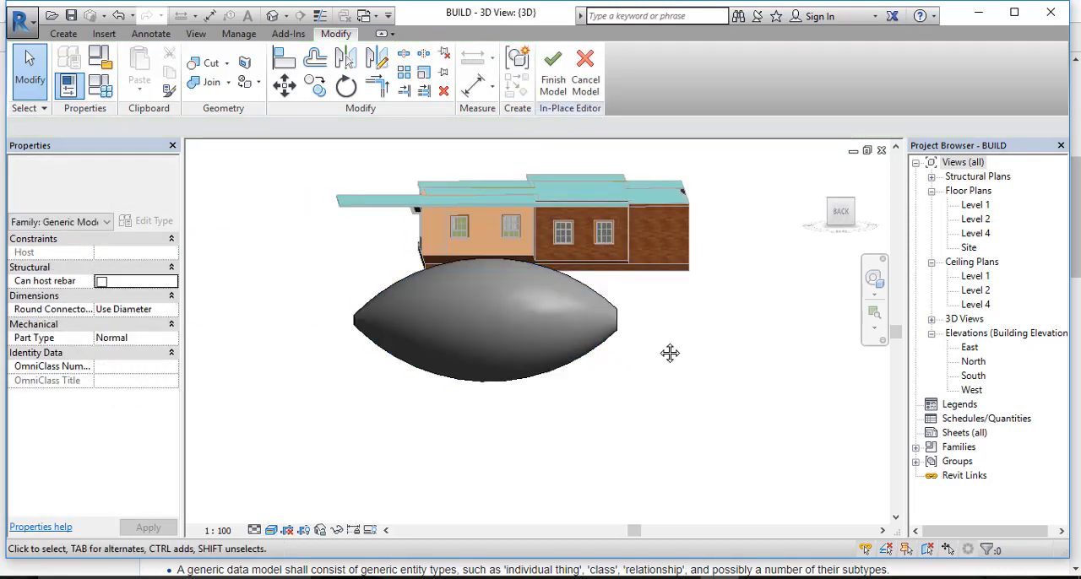
{"action": "middle_click_drag", "start_coordinate": [465, 430], "coordinate": [481, 410], "text": "shift"}
{"action": "left_click", "coordinate": [531, 407]}
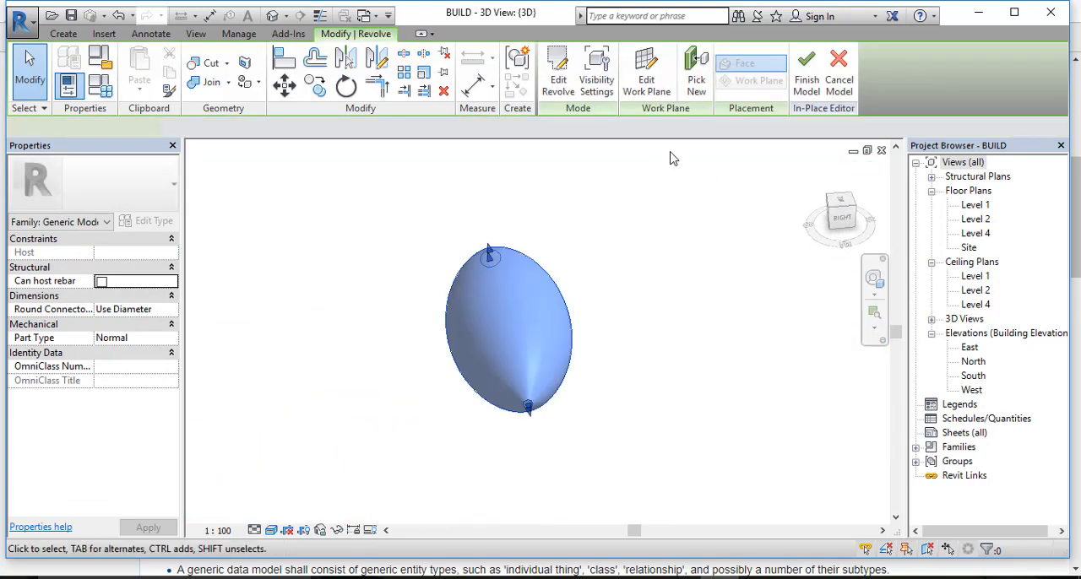
Step: Delete the revolved solid and cancel the in-place model, discarding its changes
{"action": "left_click", "coordinate": [837, 85]}
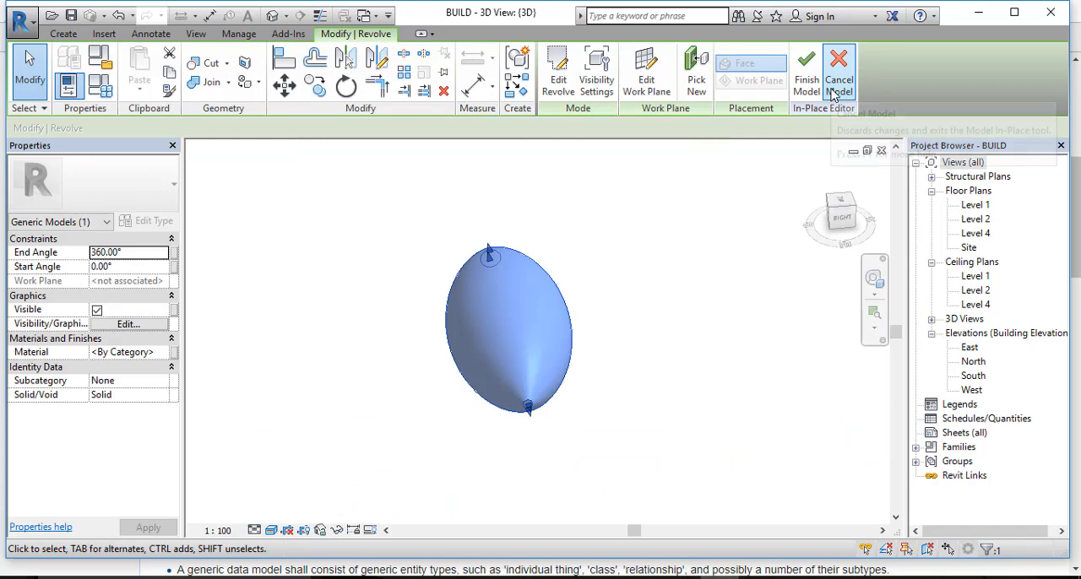
{"action": "left_click", "coordinate": [639, 314]}
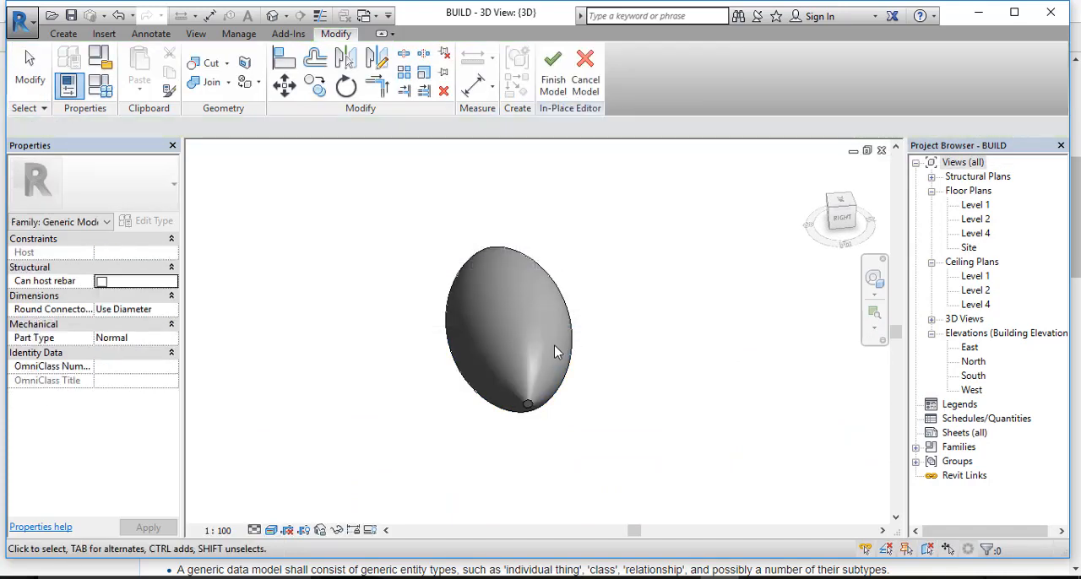
{"action": "left_click", "coordinate": [564, 358]}
{"action": "key", "text": "Delete"}
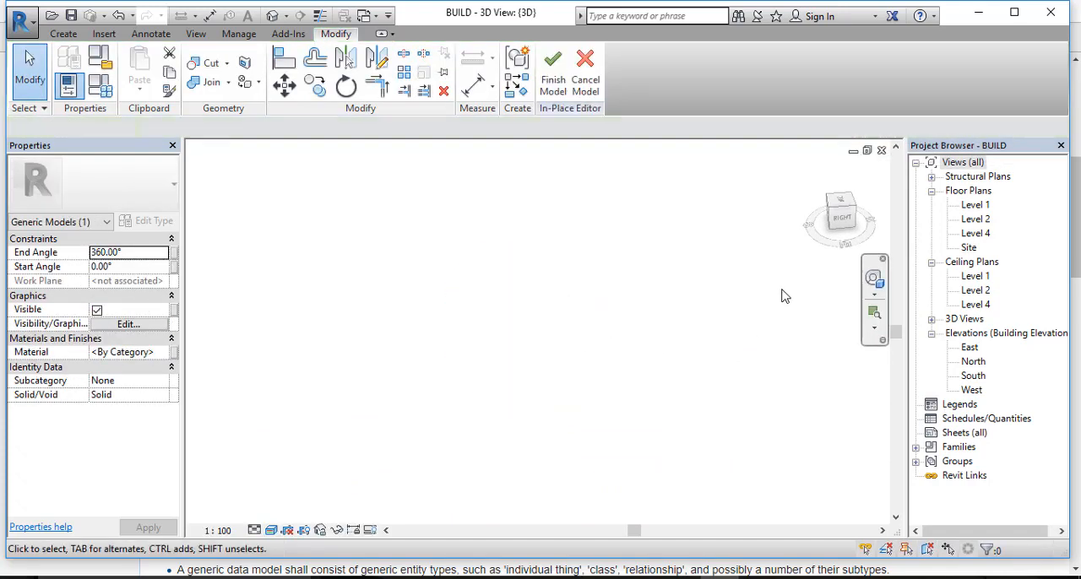
{"action": "left_click", "coordinate": [586, 75]}
{"action": "left_click", "coordinate": [581, 313]}
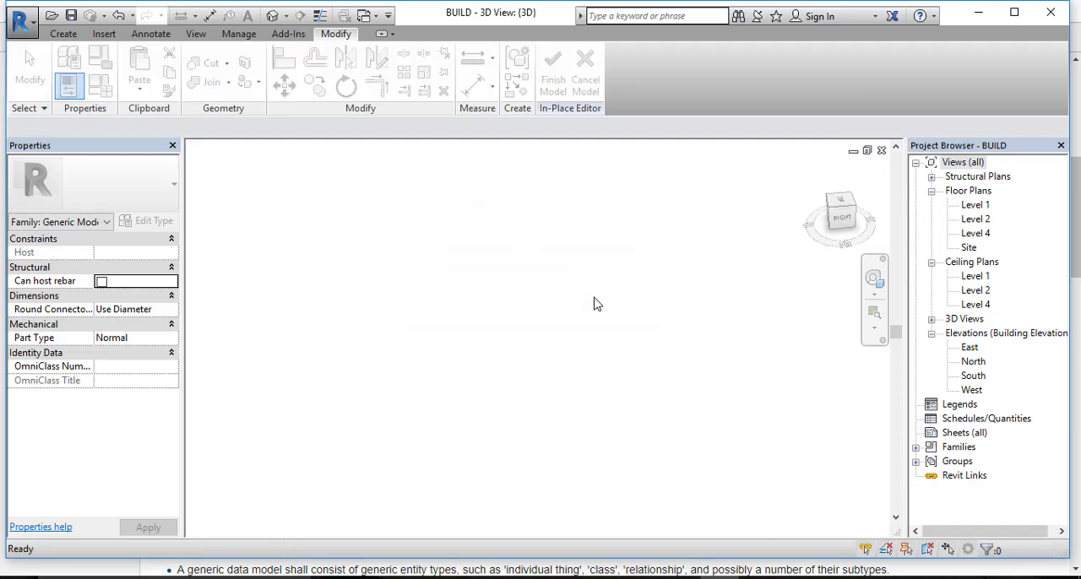
Step: Start a new in-place model component in the Generic Models category
{"action": "left_click", "coordinate": [75, 35]}
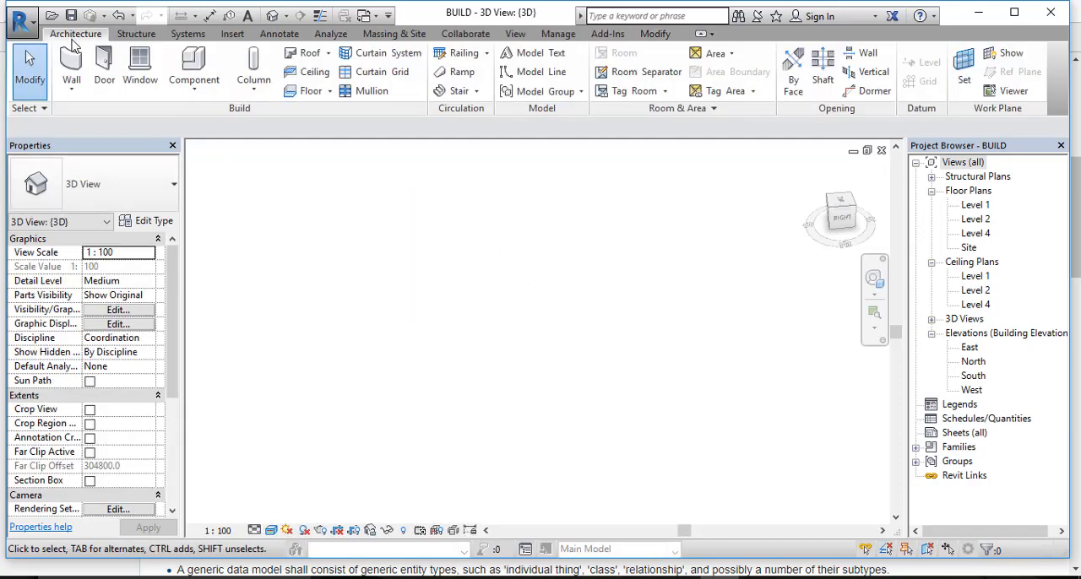
{"action": "left_click", "coordinate": [194, 89]}
{"action": "left_click", "coordinate": [209, 158]}
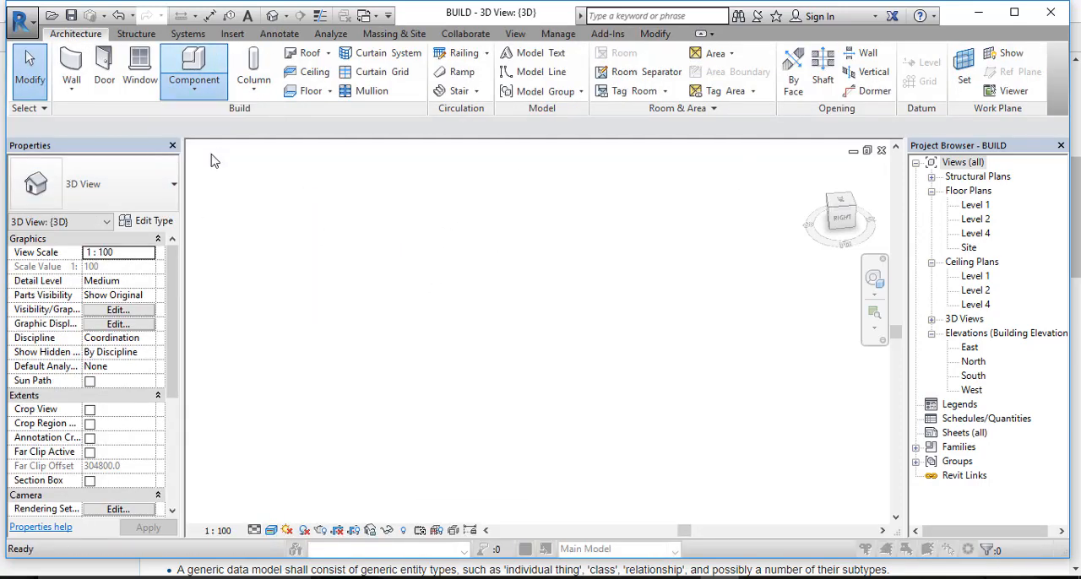
{"action": "scroll", "coordinate": [447, 178], "scroll_direction": "down", "scroll_amount": 2}
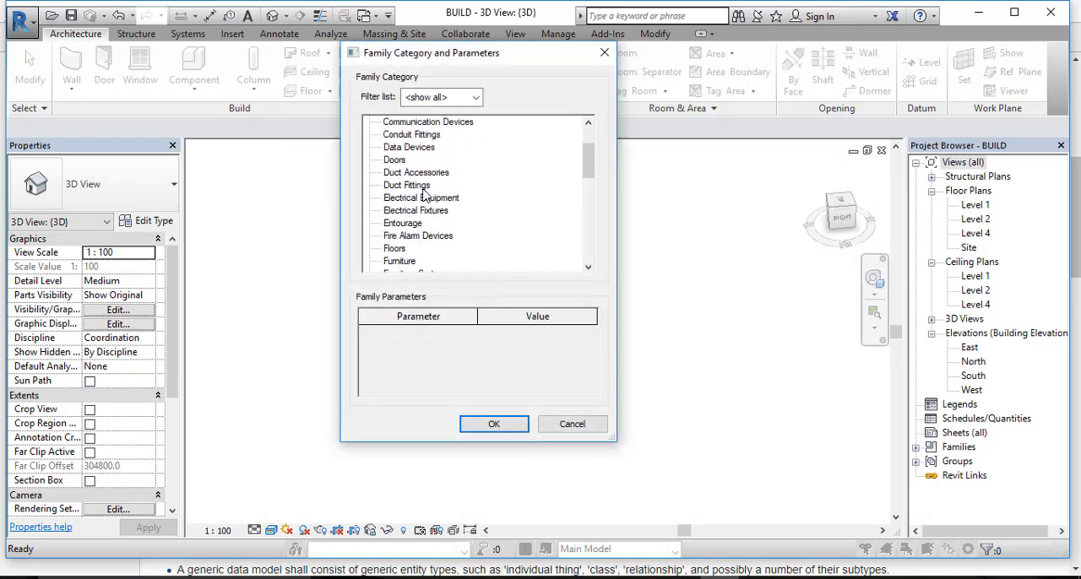
{"action": "scroll", "coordinate": [401, 194], "scroll_direction": "down", "scroll_amount": 2}
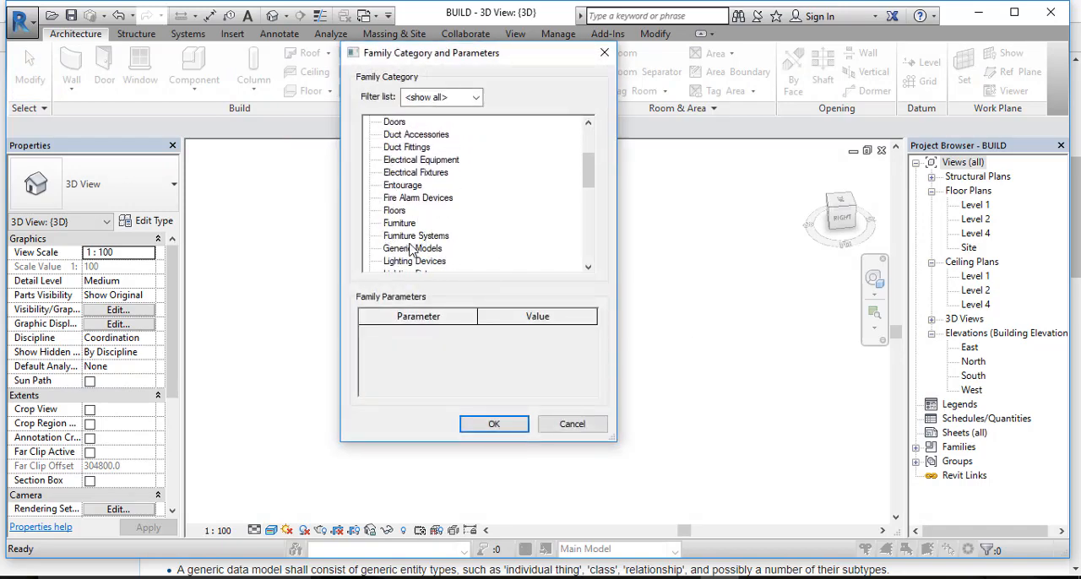
{"action": "double_click", "coordinate": [413, 249]}
{"action": "left_click", "coordinate": [536, 317]}
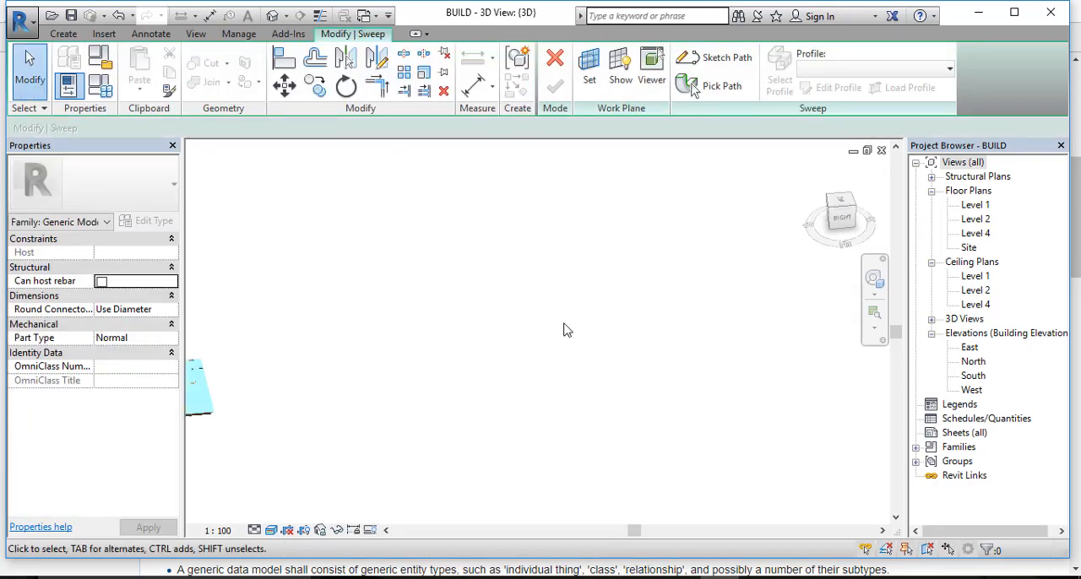
Step: Sketch the sweep path as a single straight line on open ground beside the house
{"action": "scroll", "coordinate": [566, 330], "scroll_direction": "down", "scroll_amount": 3}
{"action": "scroll", "coordinate": [512, 345], "scroll_direction": "up", "scroll_amount": 4}
{"action": "mouse_move", "coordinate": [394, 337]}
{"action": "middle_mouse_down"}
{"action": "mouse_move", "coordinate": [276, 467]}
{"action": "mouse_move", "coordinate": [414, 309]}
{"action": "mouse_move", "coordinate": [389, 338]}
{"action": "middle_mouse_up"}
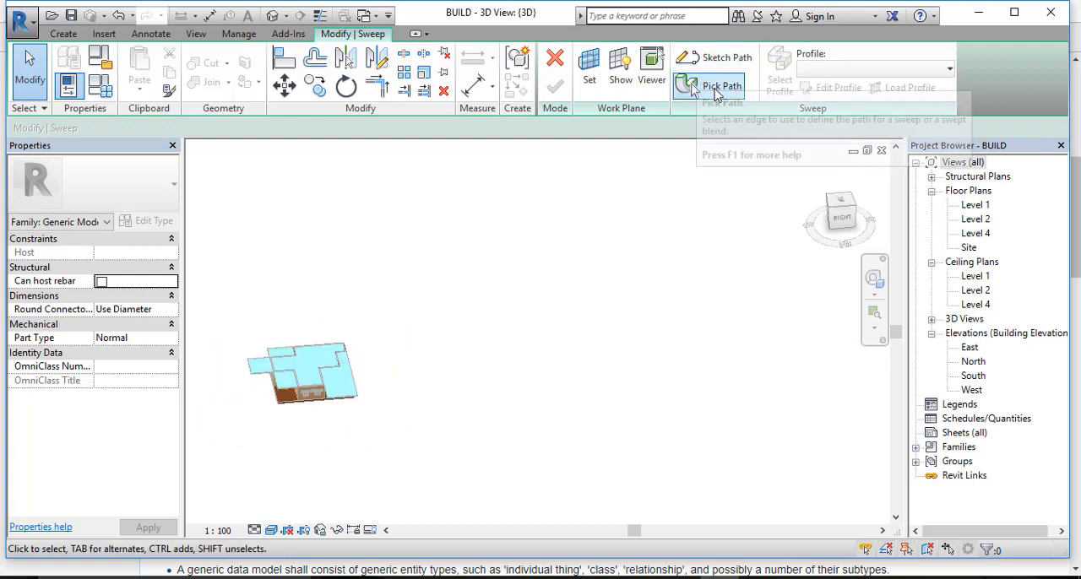
{"action": "left_click", "coordinate": [713, 57]}
{"action": "left_click", "coordinate": [477, 330]}
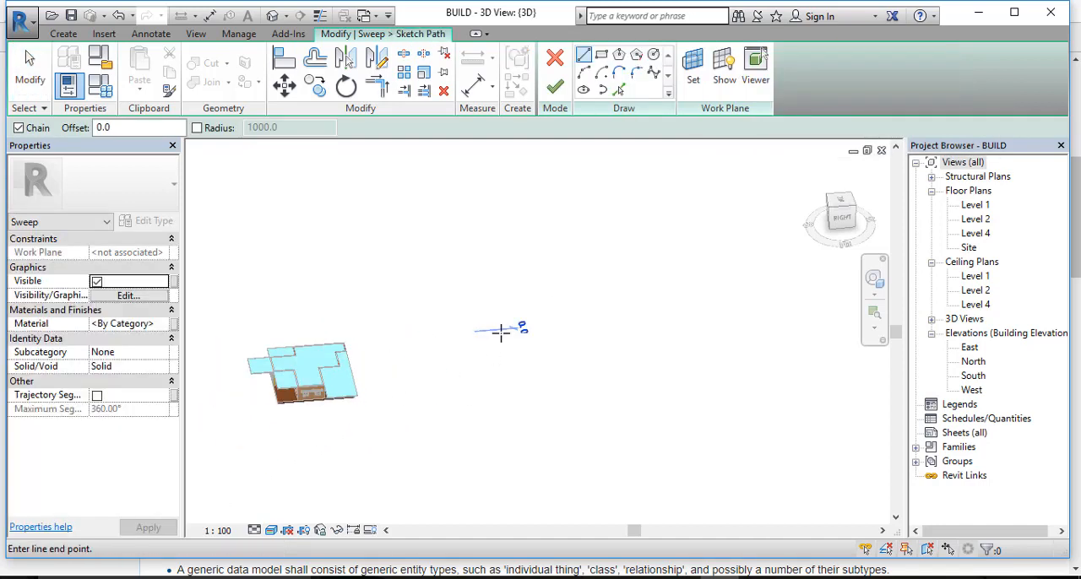
{"action": "left_click", "coordinate": [566, 327]}
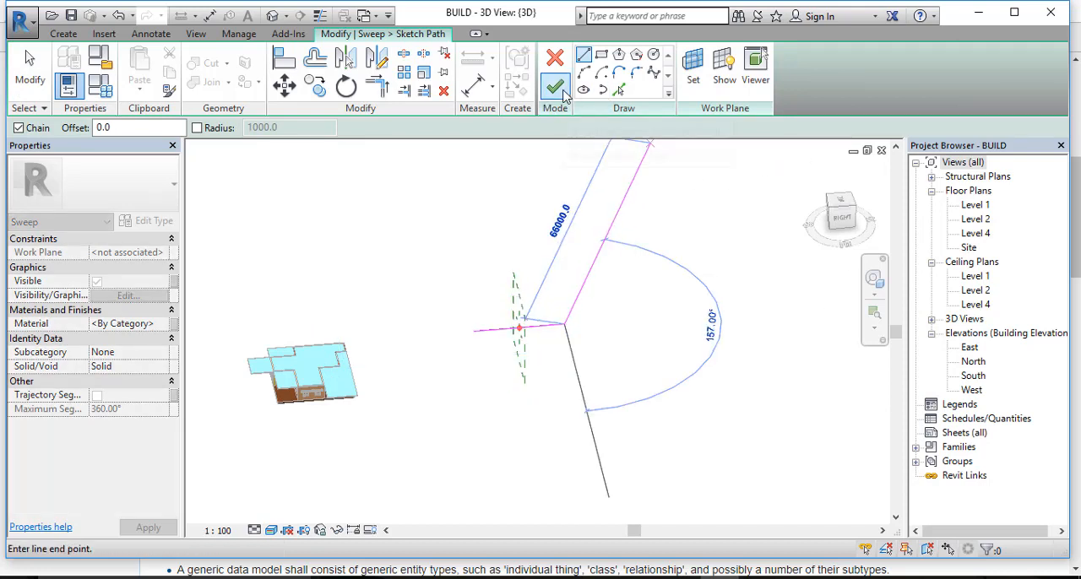
{"action": "key", "text": "Escape"}
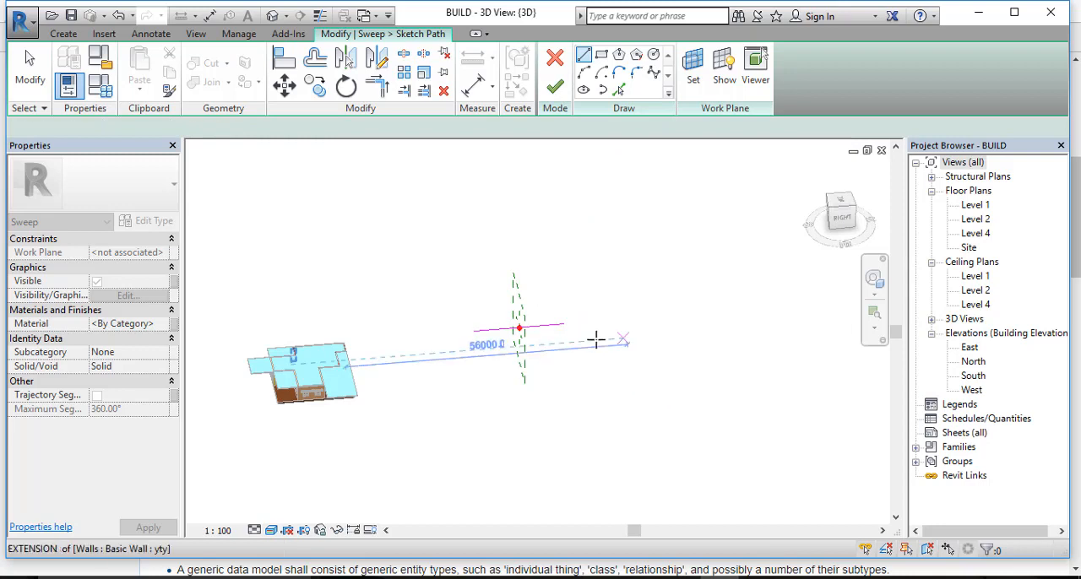
Step: Examine the sweep path line and the profile plane at its midpoint from a closer, lower angle
{"action": "scroll", "coordinate": [549, 335], "scroll_direction": "up", "scroll_amount": 4}
{"action": "mouse_move", "coordinate": [552, 338]}
{"action": "middle_mouse_down"}
{"action": "mouse_move", "coordinate": [627, 389]}
{"action": "mouse_move", "coordinate": [642, 384]}
{"action": "middle_mouse_up"}
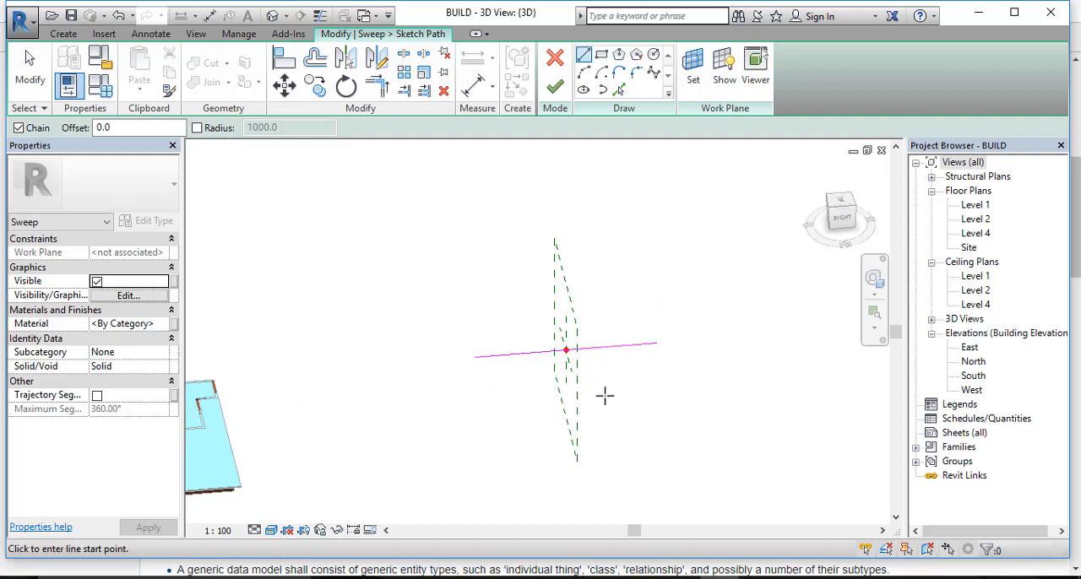
{"action": "mouse_move", "coordinate": [522, 367]}
{"action": "middle_mouse_down", "text": "shift"}
{"action": "mouse_move", "coordinate": [552, 379]}
{"action": "mouse_move", "coordinate": [587, 354]}
{"action": "mouse_move", "coordinate": [662, 380]}
{"action": "middle_mouse_up", "text": "shift"}
{"action": "scroll", "coordinate": [560, 380], "scroll_direction": "up", "scroll_amount": 3}
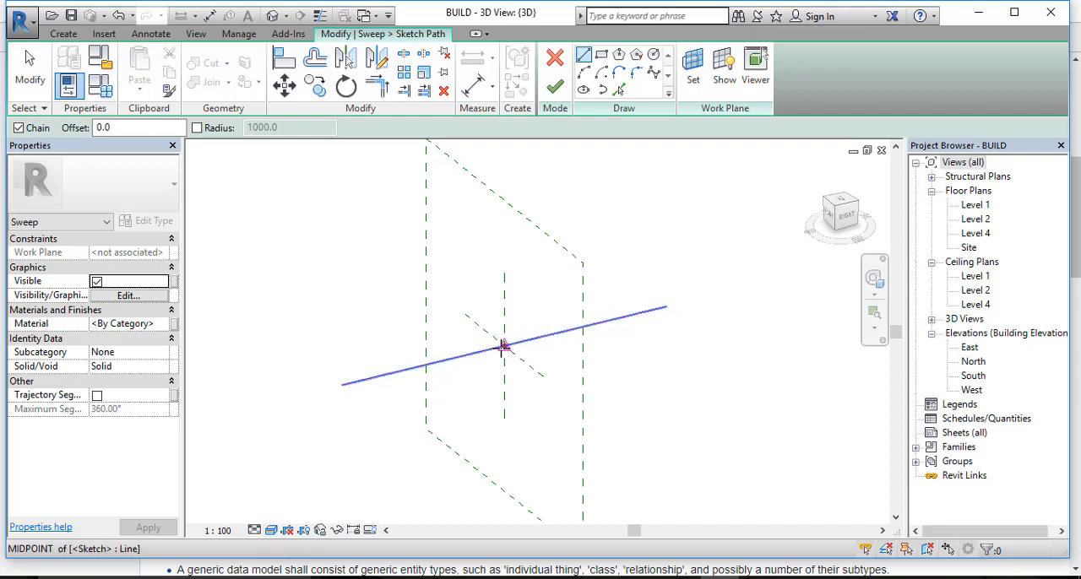
{"action": "scroll", "coordinate": [514, 344], "scroll_direction": "up", "scroll_amount": 3}
{"action": "scroll", "coordinate": [537, 340], "scroll_direction": "down", "scroll_amount": 3}
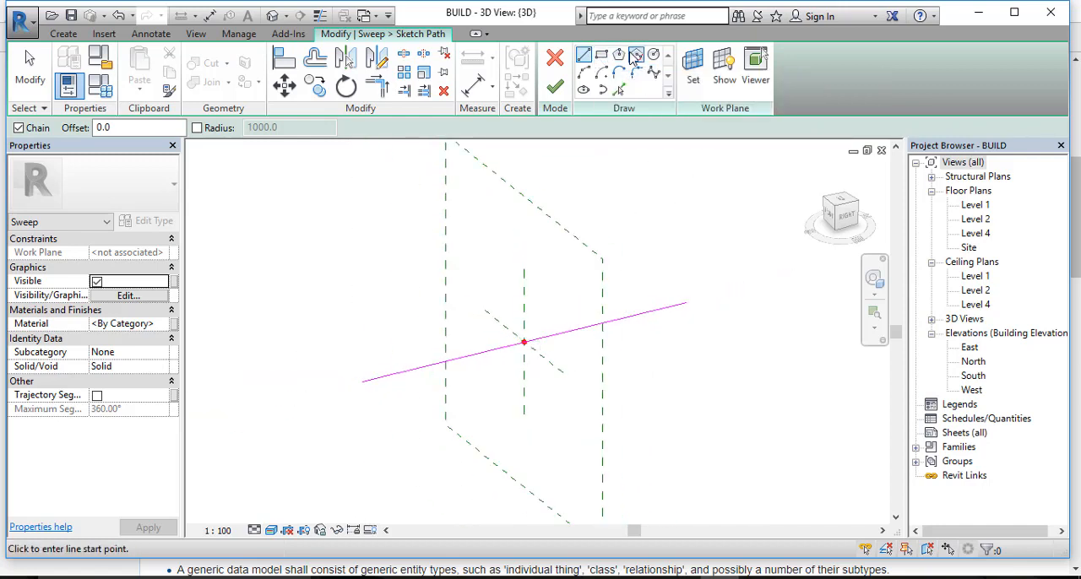
{"action": "scroll", "coordinate": [530, 344], "scroll_direction": "up", "scroll_amount": 3}
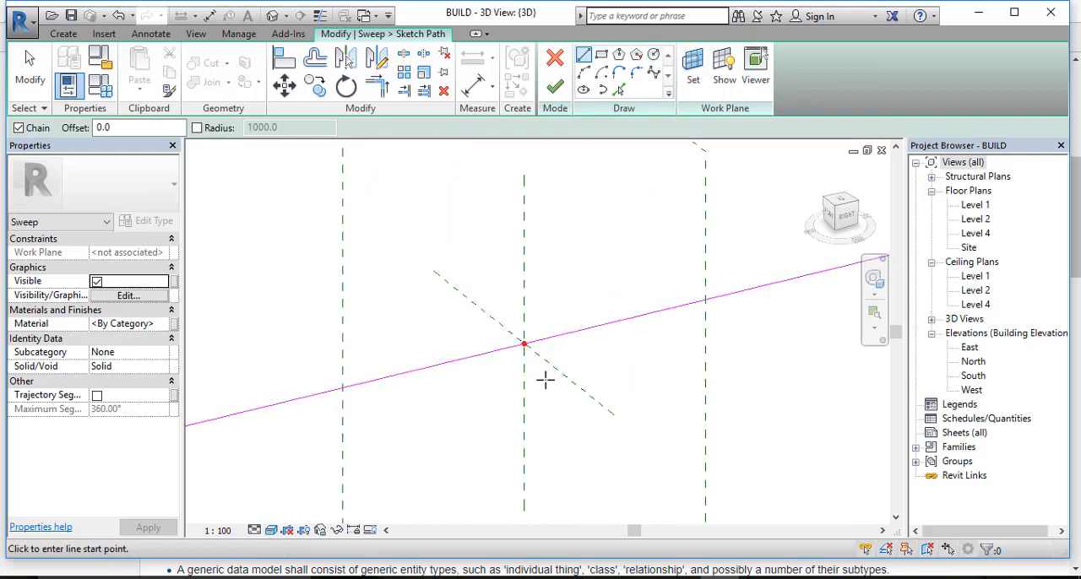
{"action": "scroll", "coordinate": [544, 355], "scroll_direction": "down", "scroll_amount": 3}
{"action": "middle_click_drag", "start_coordinate": [574, 283], "coordinate": [579, 306]}
{"action": "scroll", "coordinate": [570, 288], "scroll_direction": "down", "scroll_amount": 1}
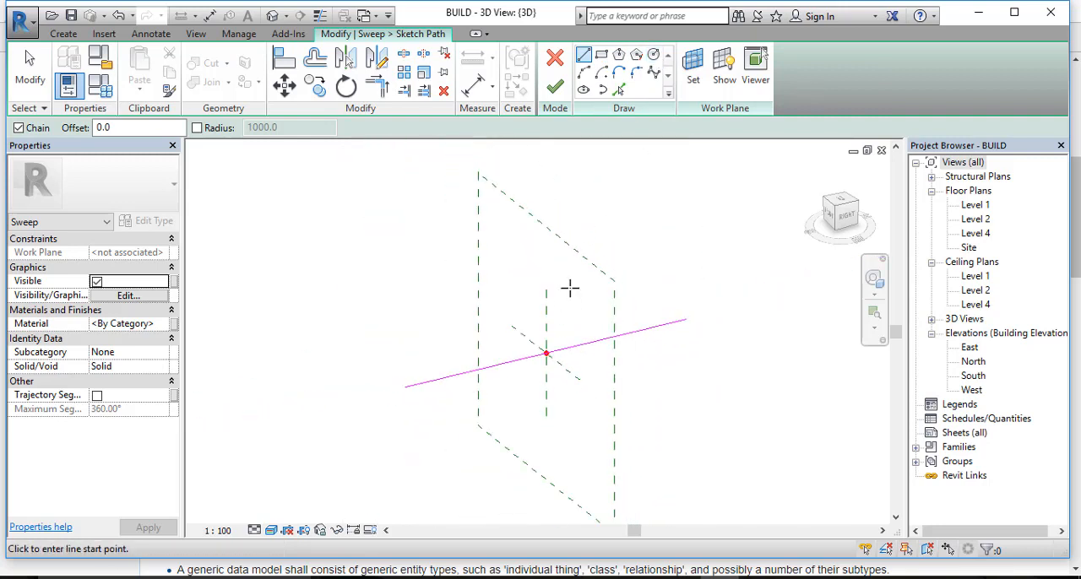
{"action": "left_click", "coordinate": [555, 90]}
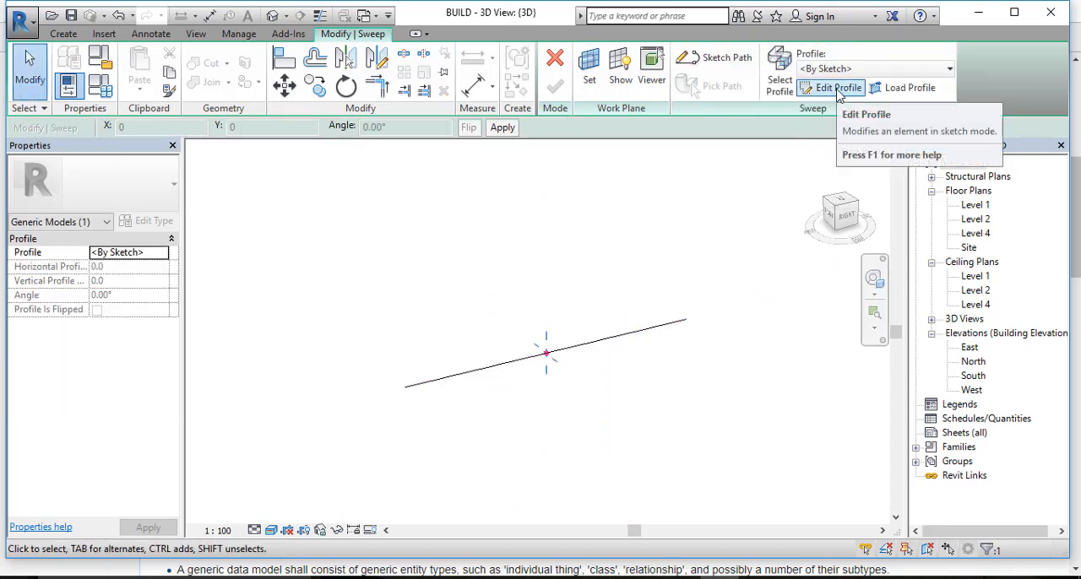
{"action": "left_click", "coordinate": [827, 95]}
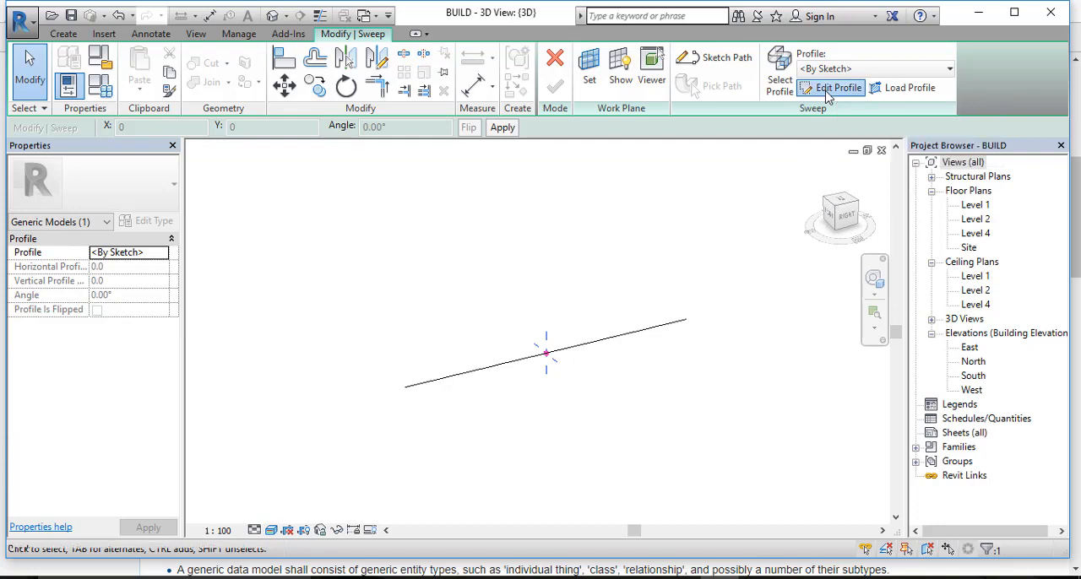
{"action": "scroll", "coordinate": [553, 370], "scroll_direction": "up", "scroll_amount": 2}
{"action": "middle_click_drag", "start_coordinate": [554, 352], "coordinate": [580, 400]}
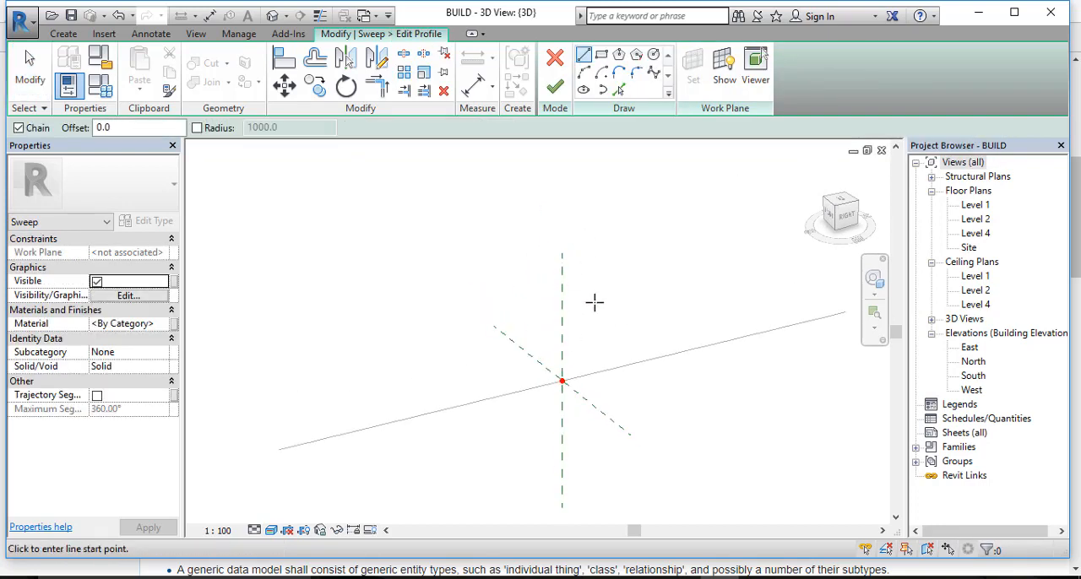
{"action": "scroll", "coordinate": [610, 379], "scroll_direction": "down", "scroll_amount": 2}
{"action": "middle_click_drag", "start_coordinate": [716, 227], "coordinate": [711, 209]}
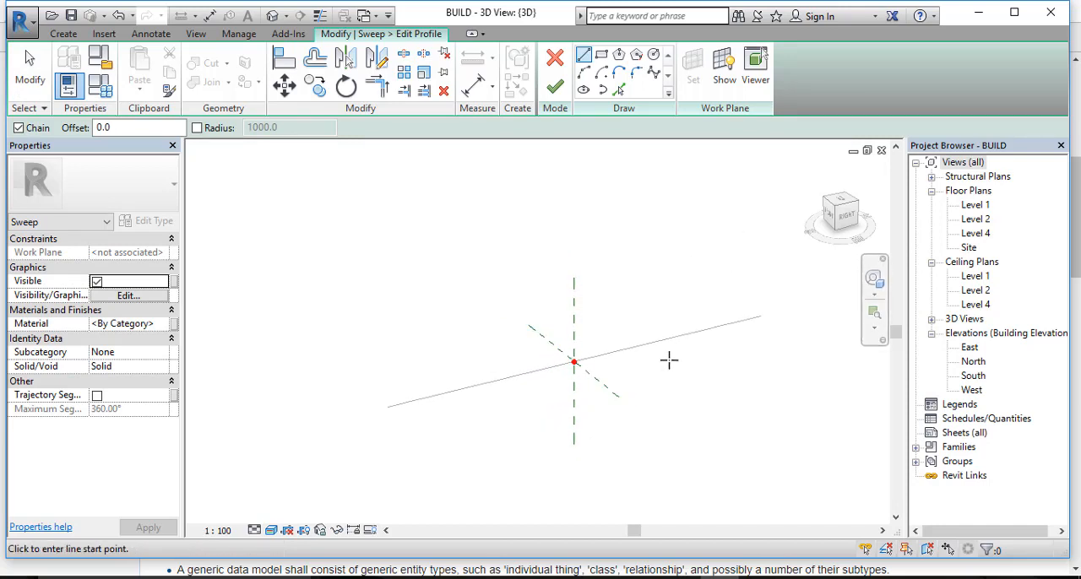
{"action": "key", "text": "ctrl+z"}
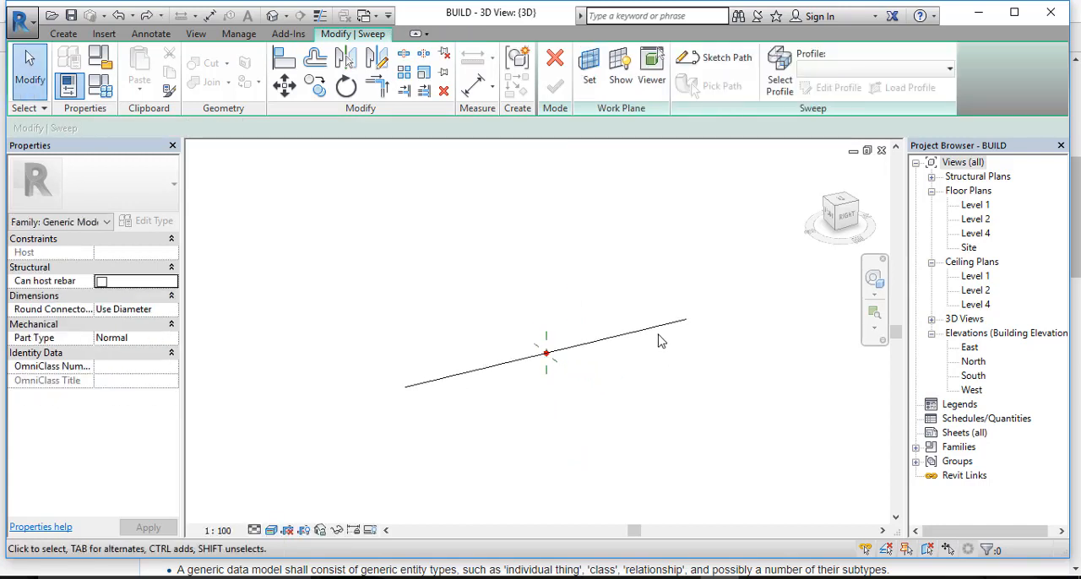
{"action": "key", "text": "ctrl+z"}
Step: Try to finish the path sketch with a circle of about 2800 mm radius drawn around the path line's midpoint
{"action": "scroll", "coordinate": [561, 354], "scroll_direction": "down", "scroll_amount": 1}
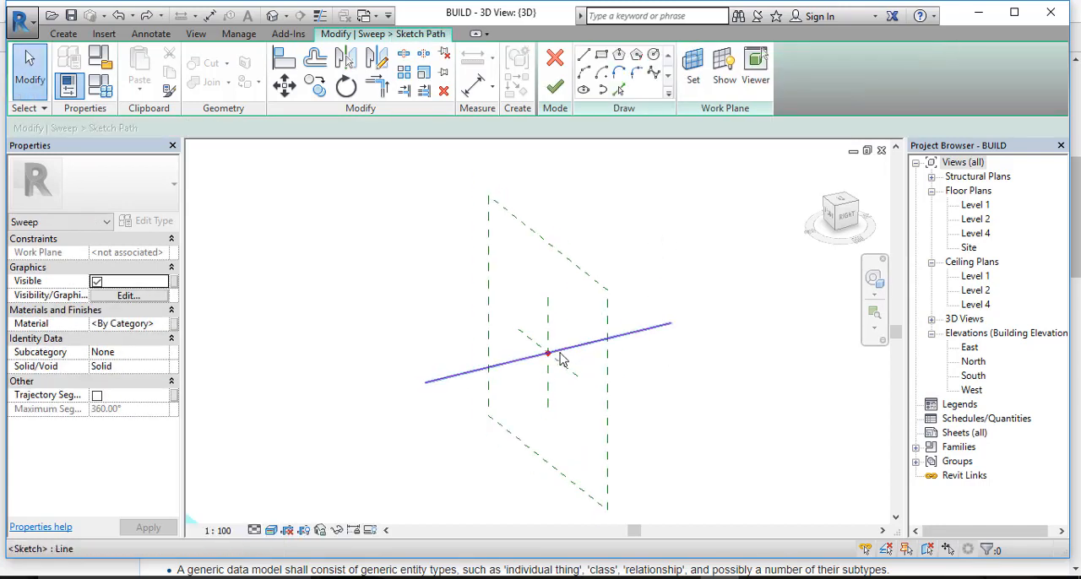
{"action": "scroll", "coordinate": [564, 354], "scroll_direction": "up", "scroll_amount": 4}
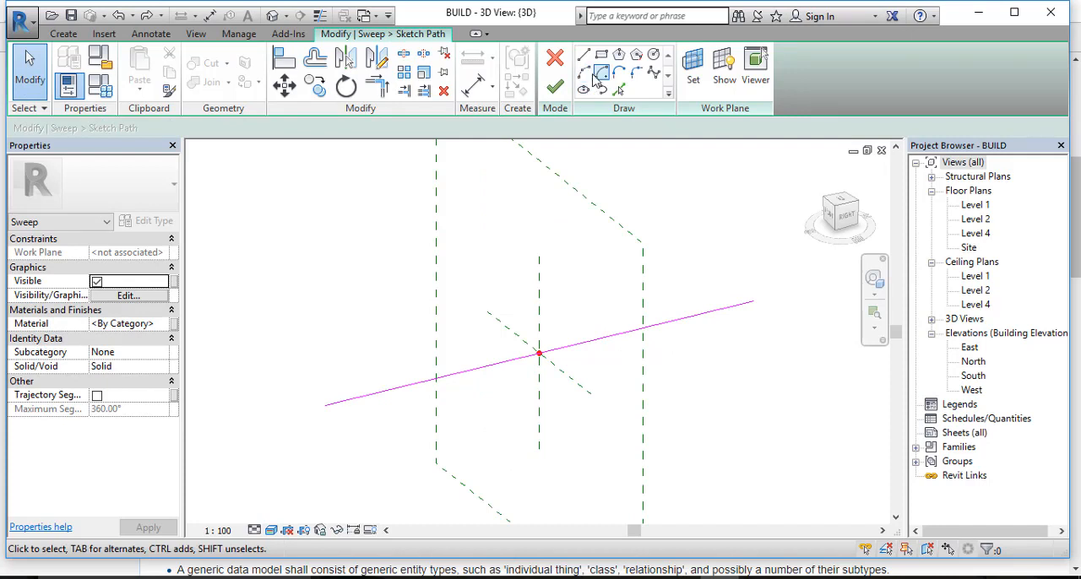
{"action": "left_click", "coordinate": [654, 55]}
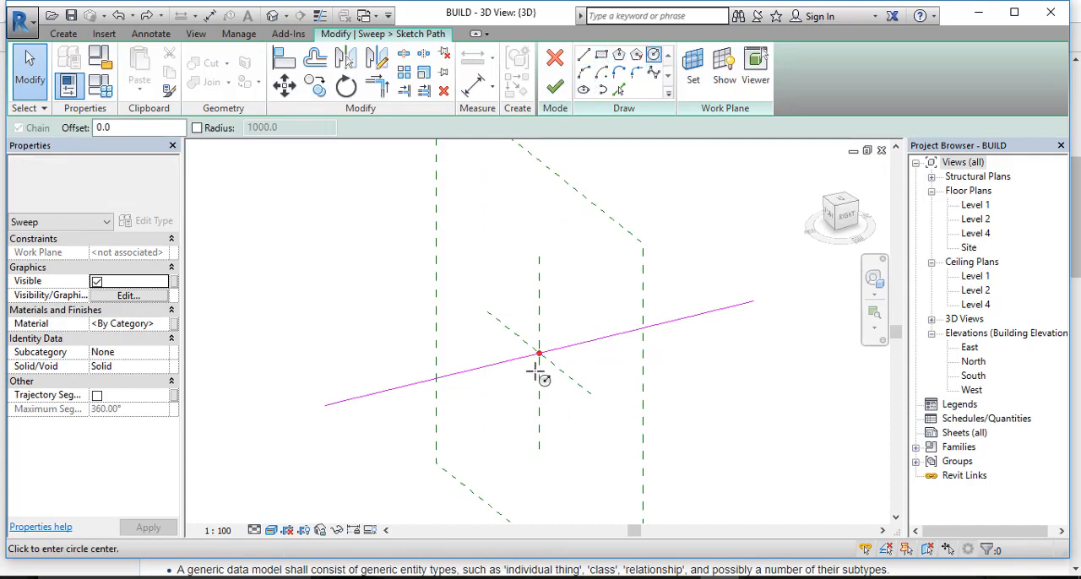
{"action": "left_click", "coordinate": [539, 353]}
{"action": "left_click", "coordinate": [558, 385]}
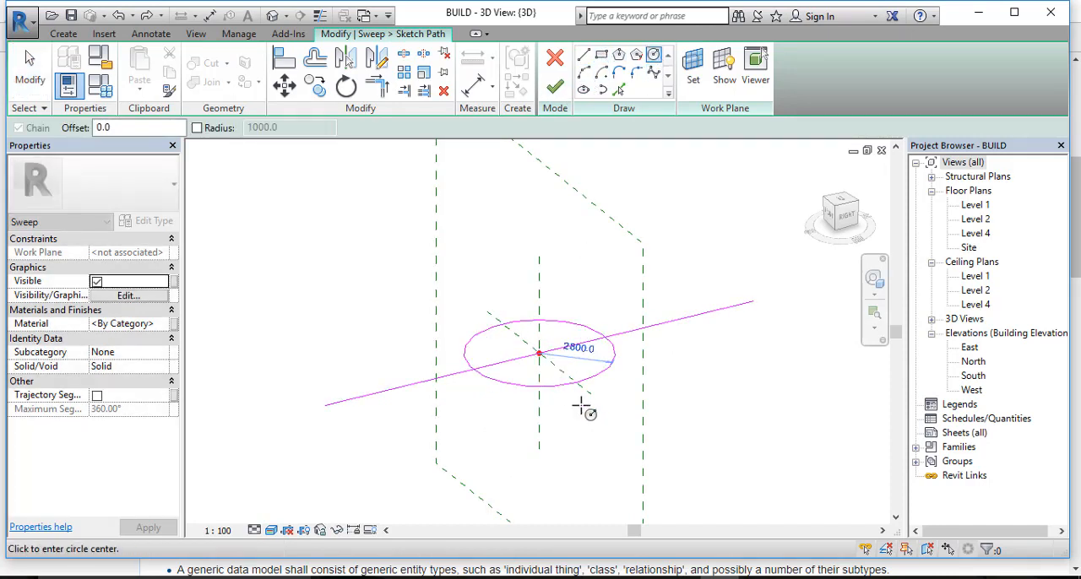
{"action": "left_click", "coordinate": [555, 87]}
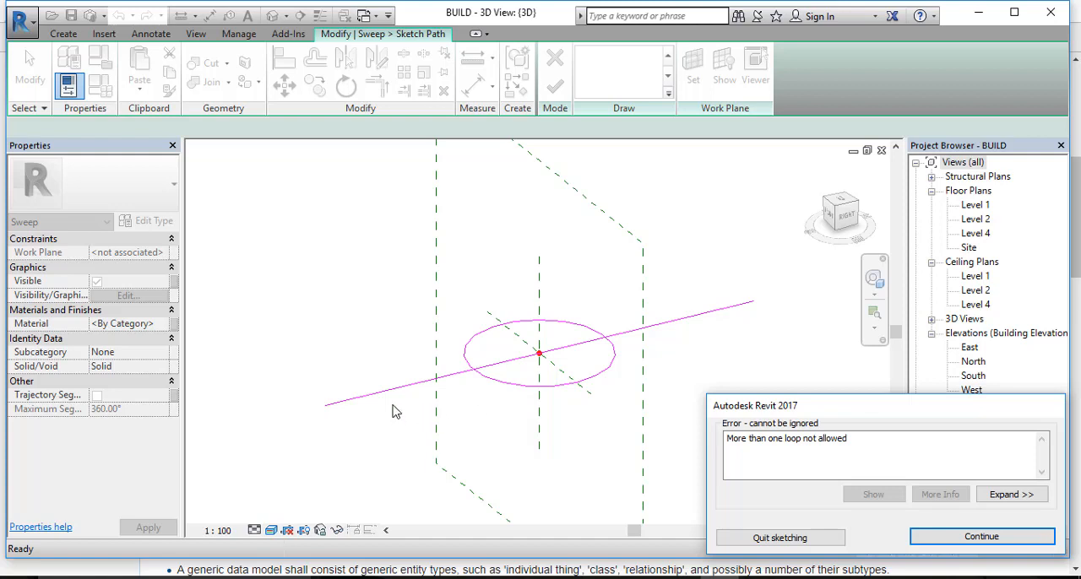
{"action": "scroll", "coordinate": [652, 310], "scroll_direction": "down", "scroll_amount": 3}
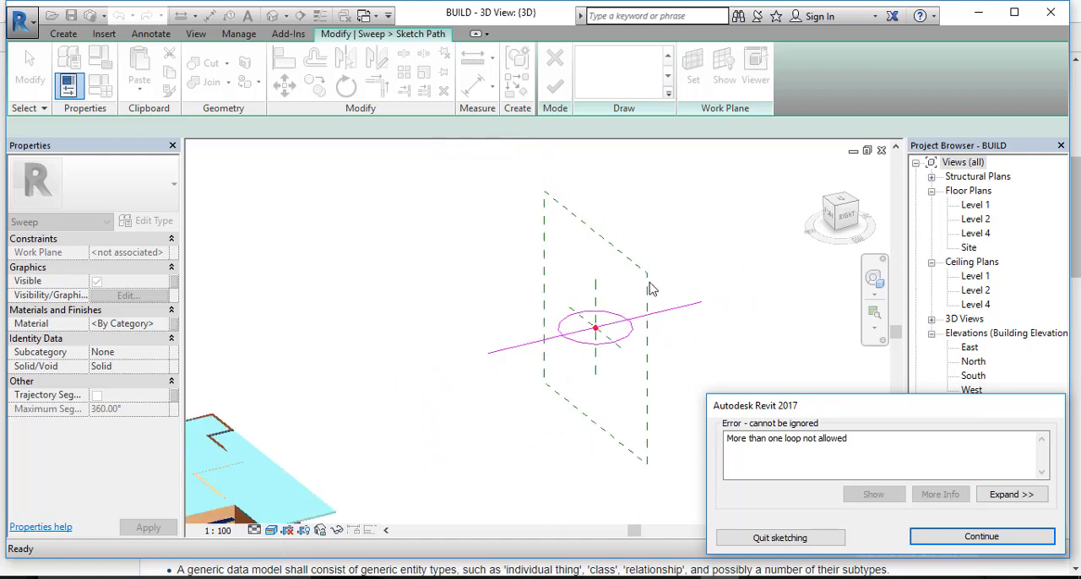
{"action": "scroll", "coordinate": [657, 329], "scroll_direction": "up", "scroll_amount": 4}
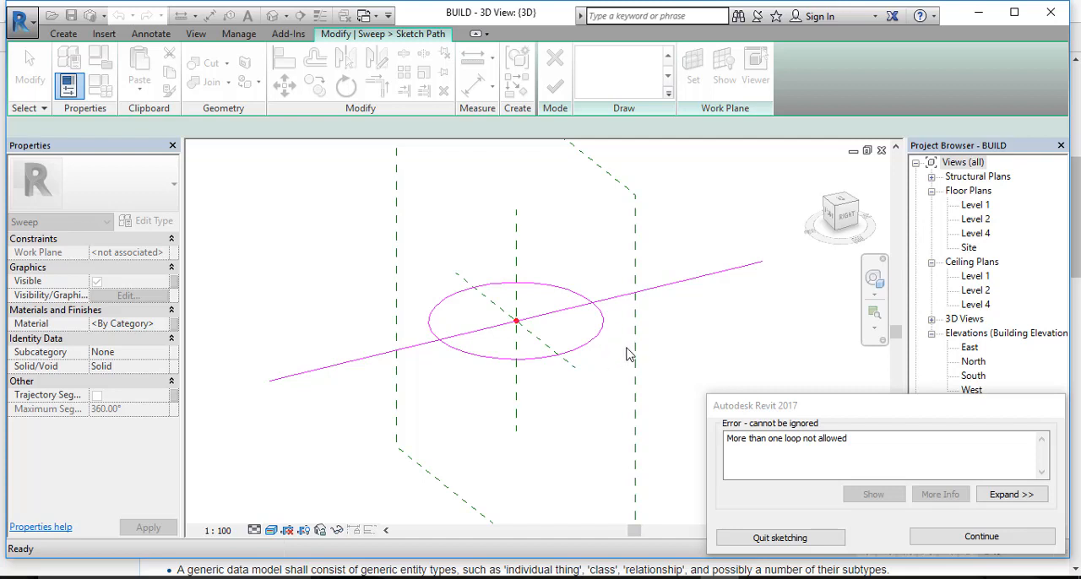
{"action": "scroll", "coordinate": [660, 282], "scroll_direction": "down", "scroll_amount": 2}
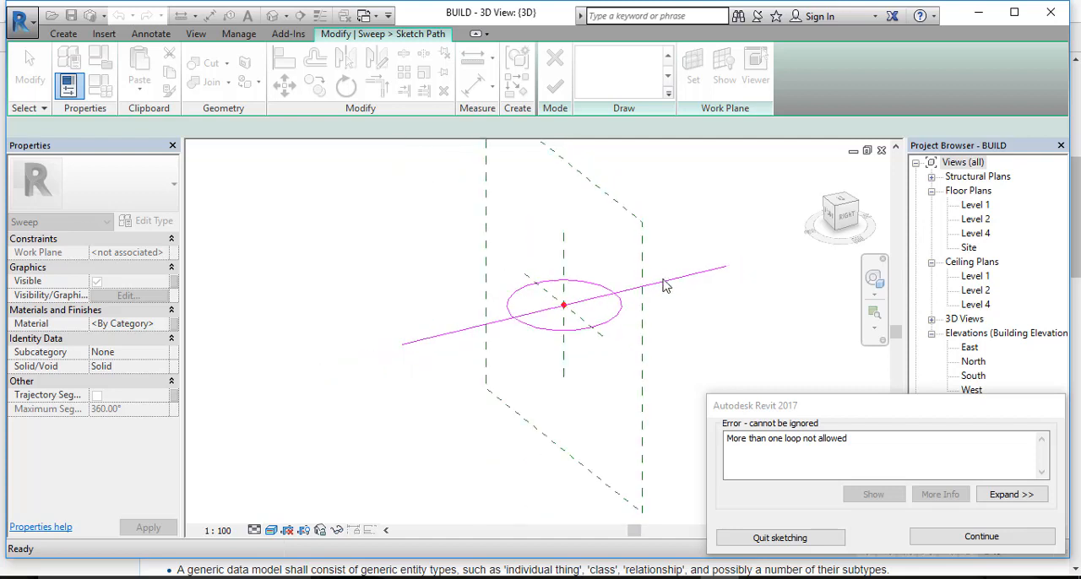
{"action": "scroll", "coordinate": [681, 265], "scroll_direction": "down", "scroll_amount": 1}
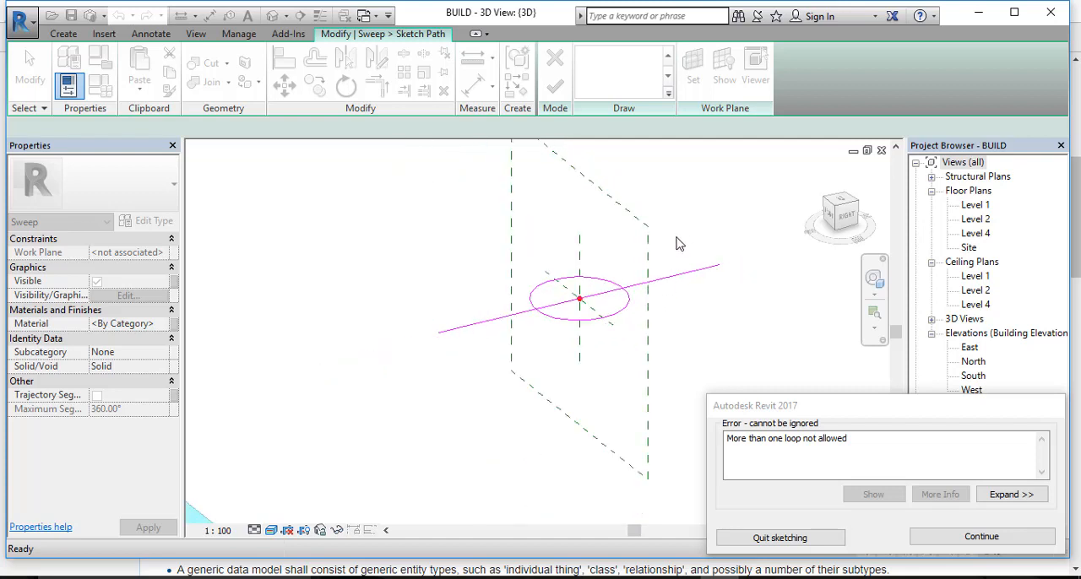
Step: Continue sketching and delete the circle from the path sketch
{"action": "left_click", "coordinate": [979, 536]}
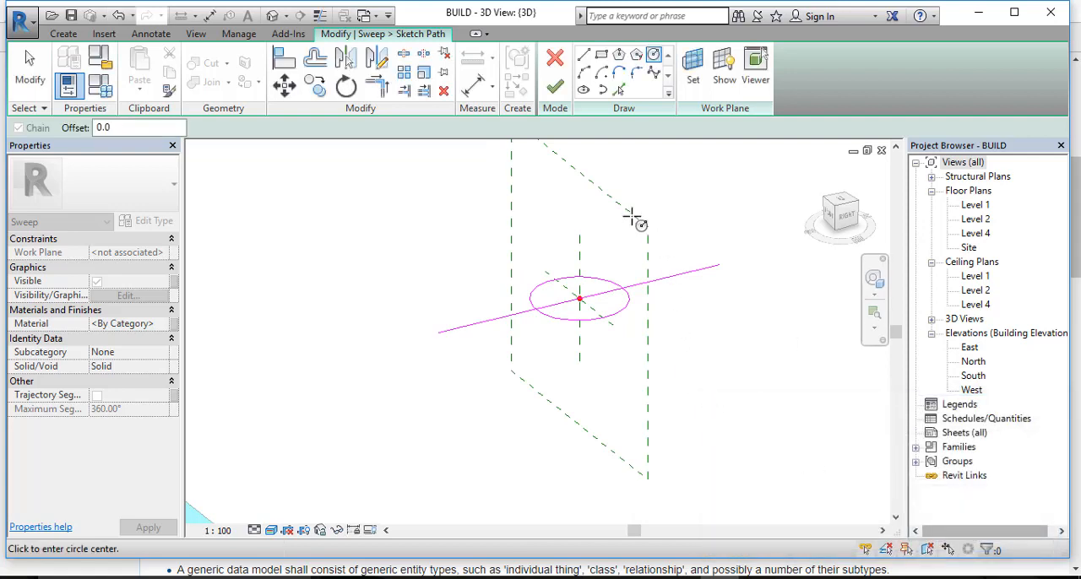
{"action": "key", "text": "Escape"}
{"action": "left_click", "coordinate": [625, 318]}
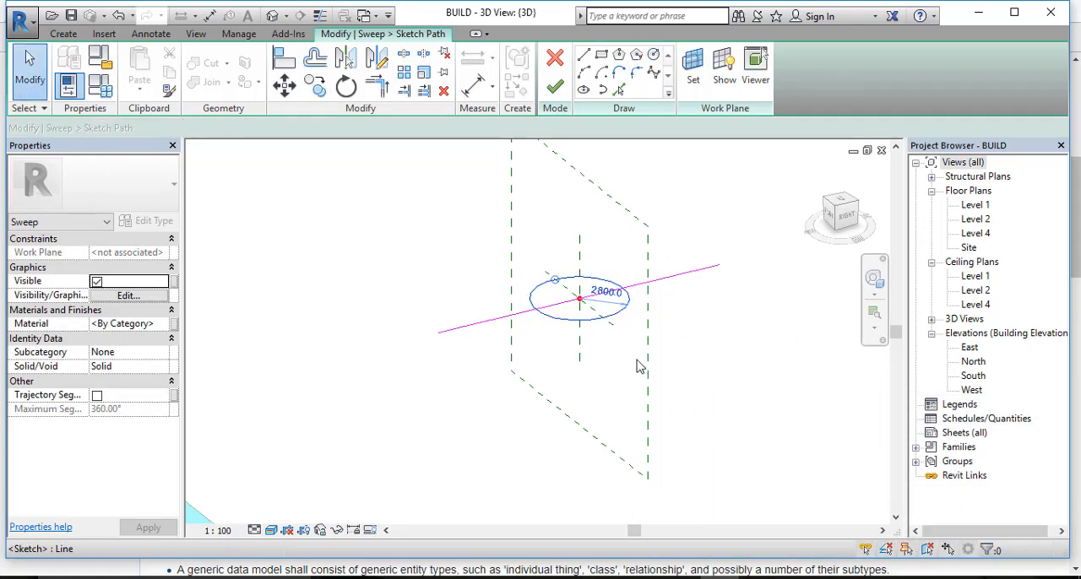
{"action": "left_click", "coordinate": [700, 438]}
Step: Sketch a circular profile of about 900 mm radius centred on the path's midpoint and complete the sweep
{"action": "scroll", "coordinate": [588, 298], "scroll_direction": "up", "scroll_amount": 3}
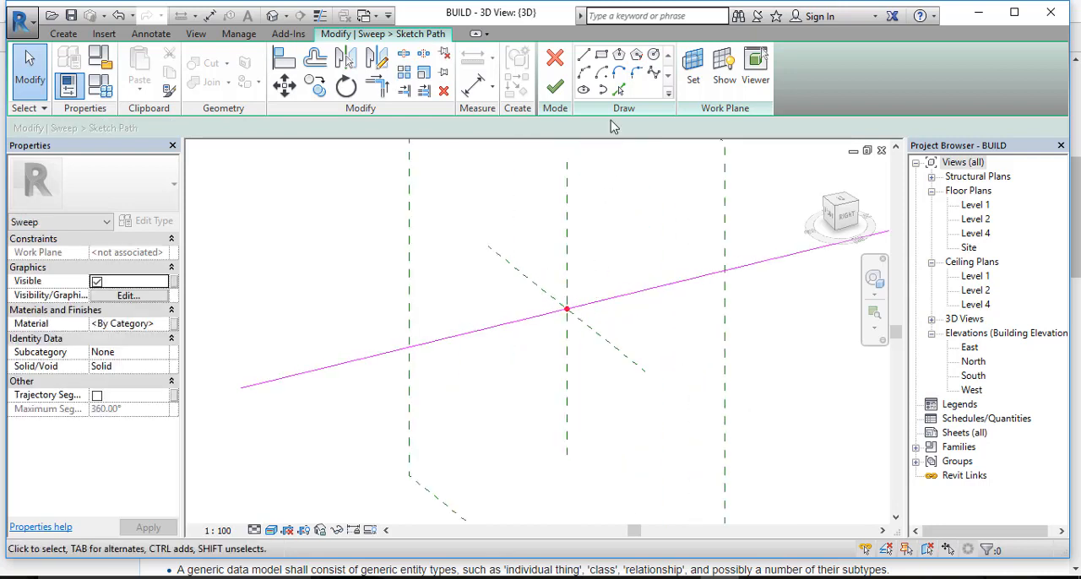
{"action": "left_click", "coordinate": [555, 89]}
{"action": "left_click", "coordinate": [827, 90]}
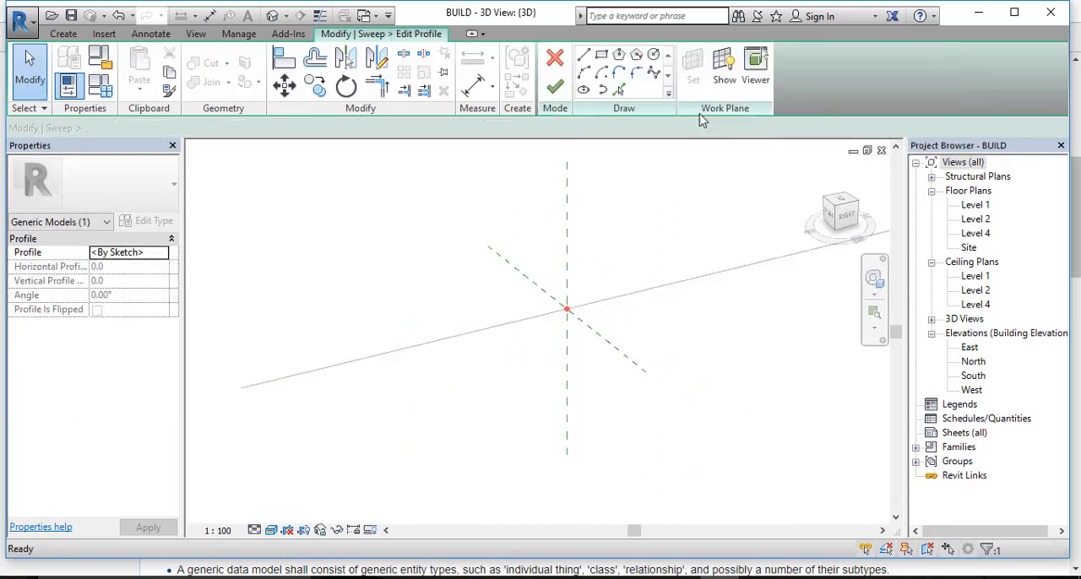
{"action": "left_click", "coordinate": [653, 55]}
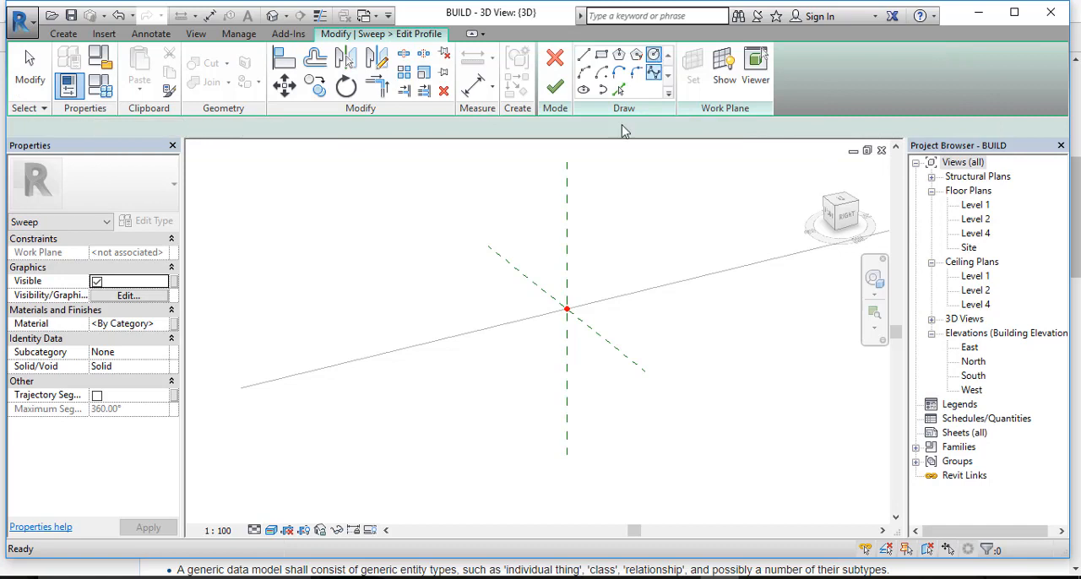
{"action": "left_click", "coordinate": [567, 312]}
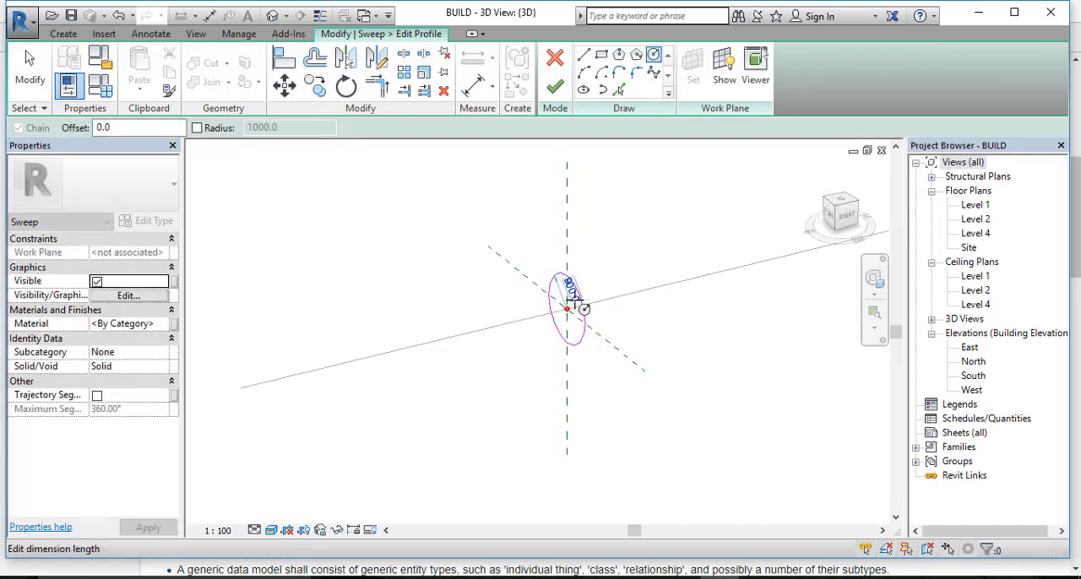
{"action": "scroll", "coordinate": [574, 296], "scroll_direction": "up", "scroll_amount": 3}
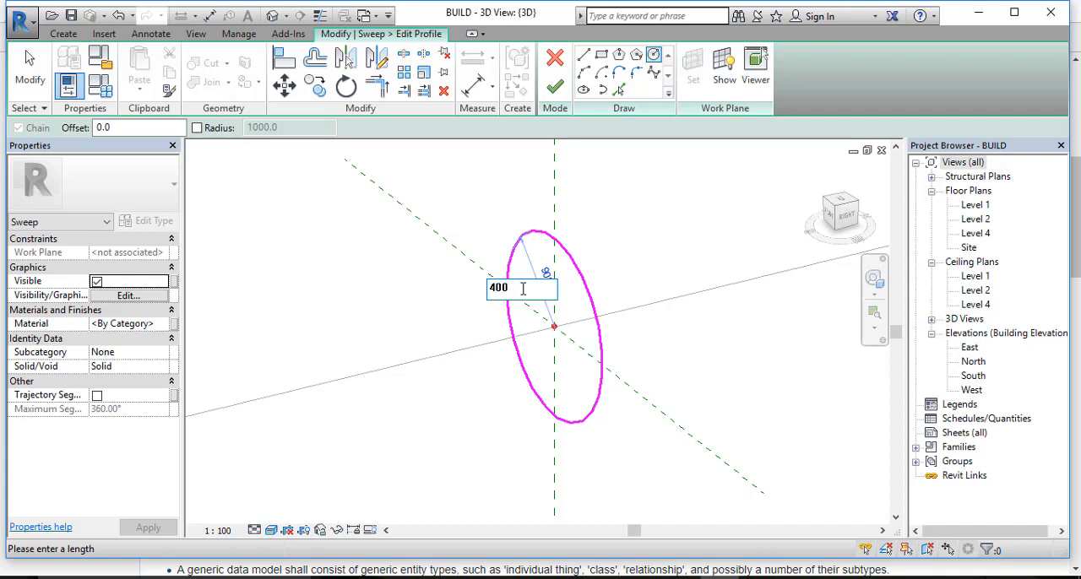
{"action": "left_click", "coordinate": [558, 96]}
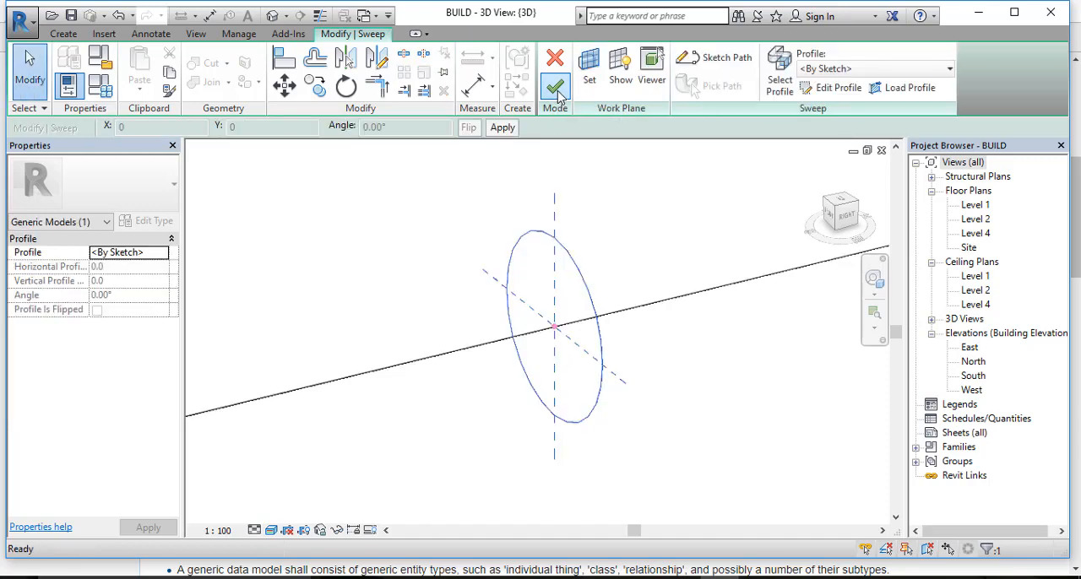
{"action": "left_click", "coordinate": [557, 96]}
Step: Examine the swept cylinder along its length from closer up and from a lower angle
{"action": "scroll", "coordinate": [615, 384], "scroll_direction": "down", "scroll_amount": 7}
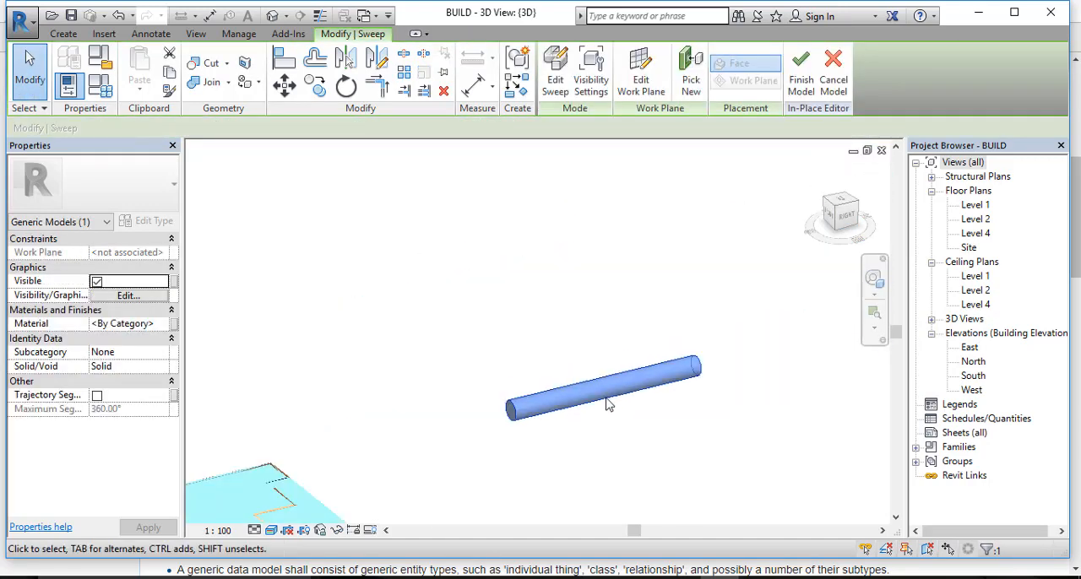
{"action": "scroll", "coordinate": [594, 402], "scroll_direction": "up", "scroll_amount": 3}
{"action": "middle_click_drag", "start_coordinate": [629, 384], "coordinate": [567, 375]}
{"action": "scroll", "coordinate": [564, 365], "scroll_direction": "down", "scroll_amount": 1}
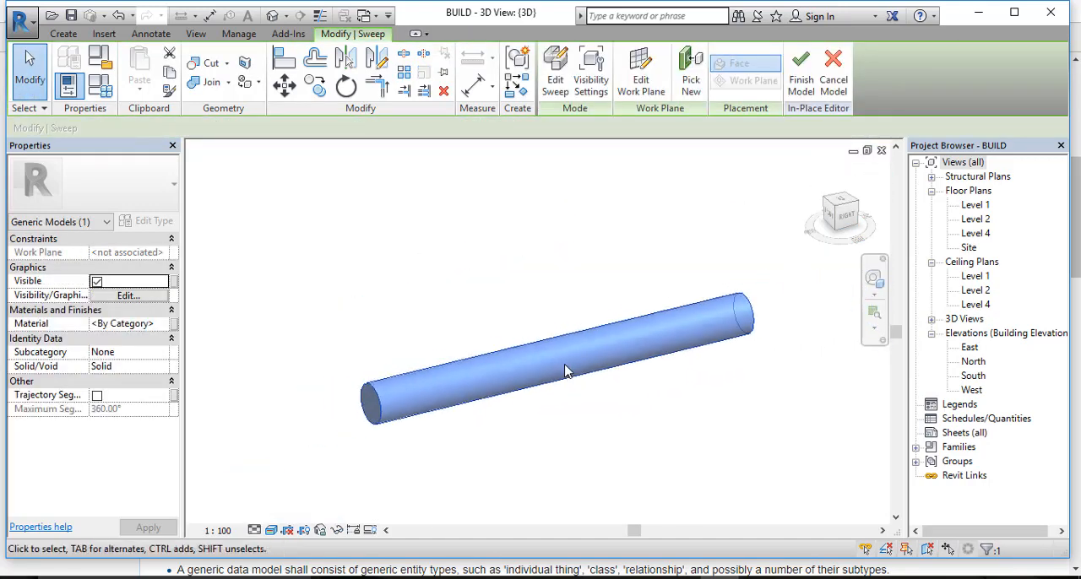
{"action": "scroll", "coordinate": [750, 333], "scroll_direction": "up", "scroll_amount": 3}
{"action": "scroll", "coordinate": [743, 338], "scroll_direction": "down", "scroll_amount": 4}
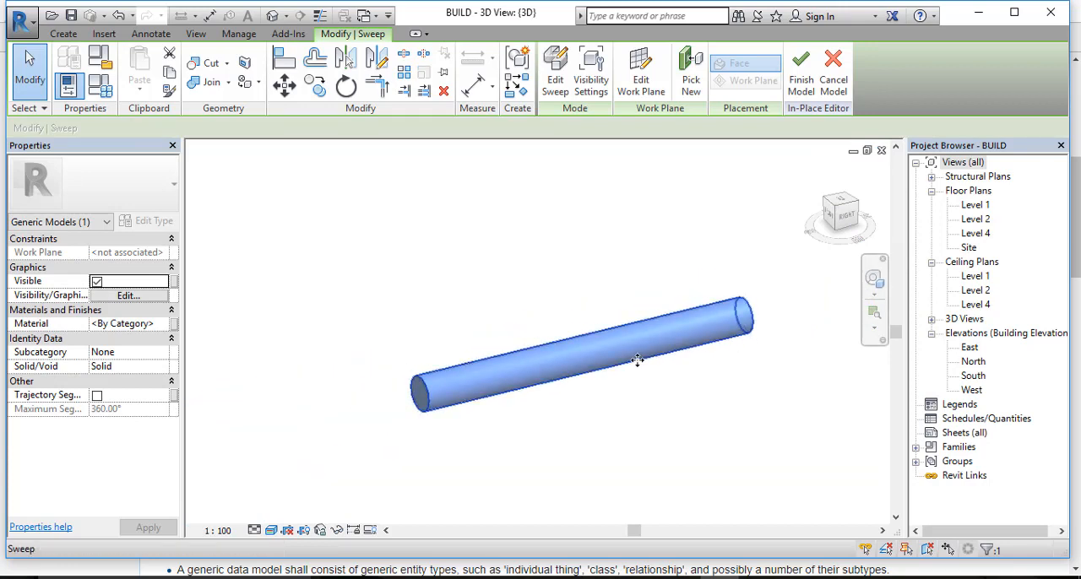
{"action": "middle_click_drag", "start_coordinate": [633, 355], "coordinate": [640, 361]}
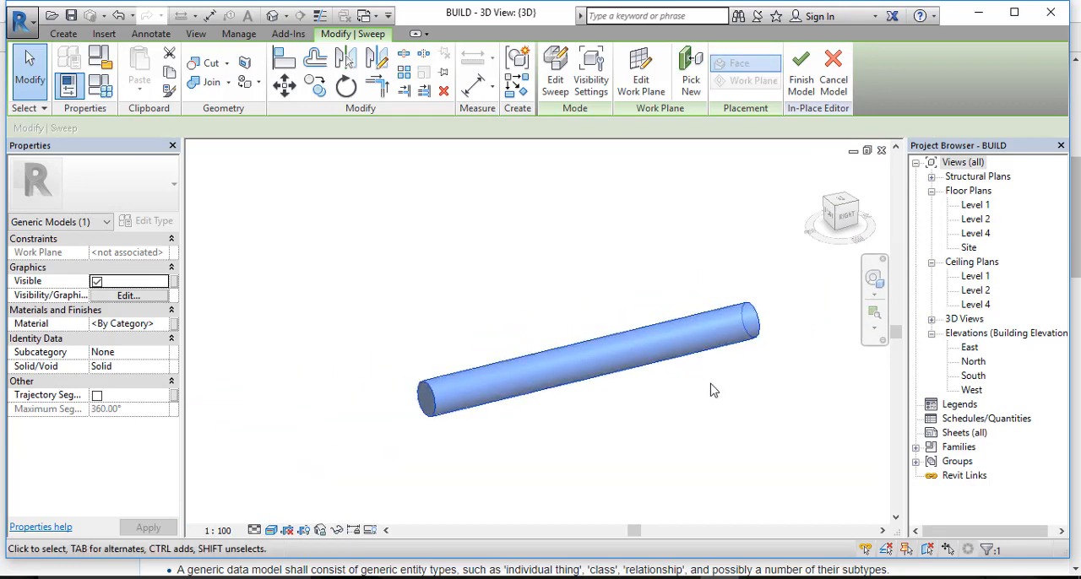
{"action": "middle_click_drag", "start_coordinate": [712, 391], "coordinate": [739, 253], "text": "shift"}
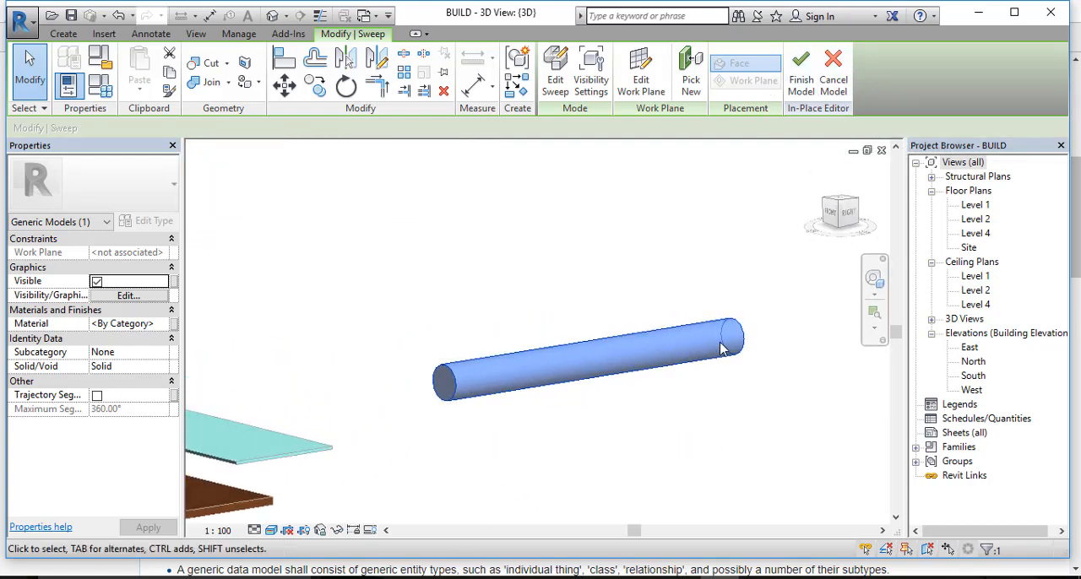
Step: Delete the swept cylinder and cancel the in-place model, discarding its changes
{"action": "key", "text": "Delete"}
{"action": "left_click", "coordinate": [586, 74]}
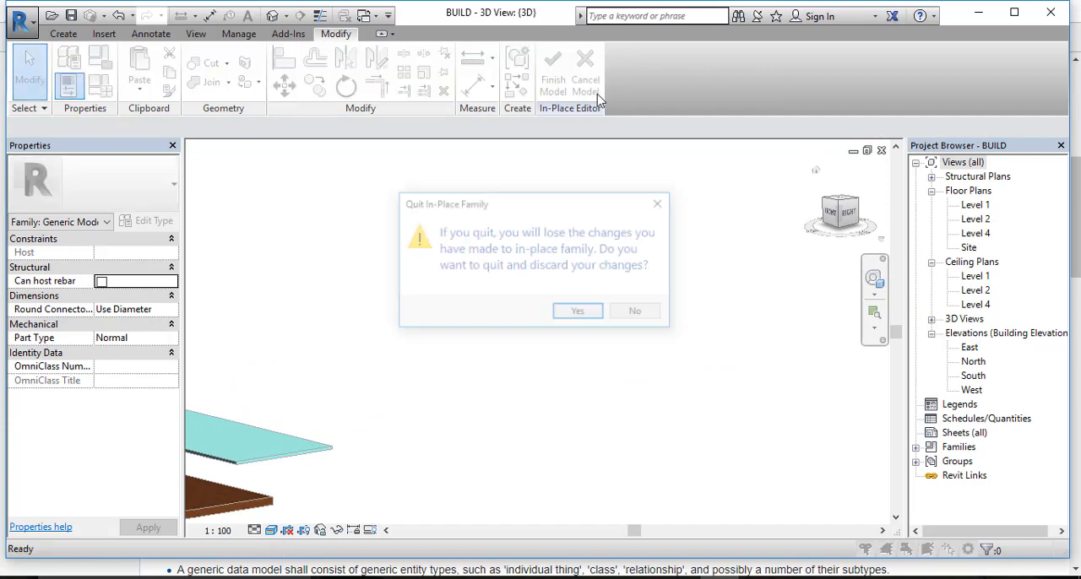
{"action": "left_click", "coordinate": [594, 317]}
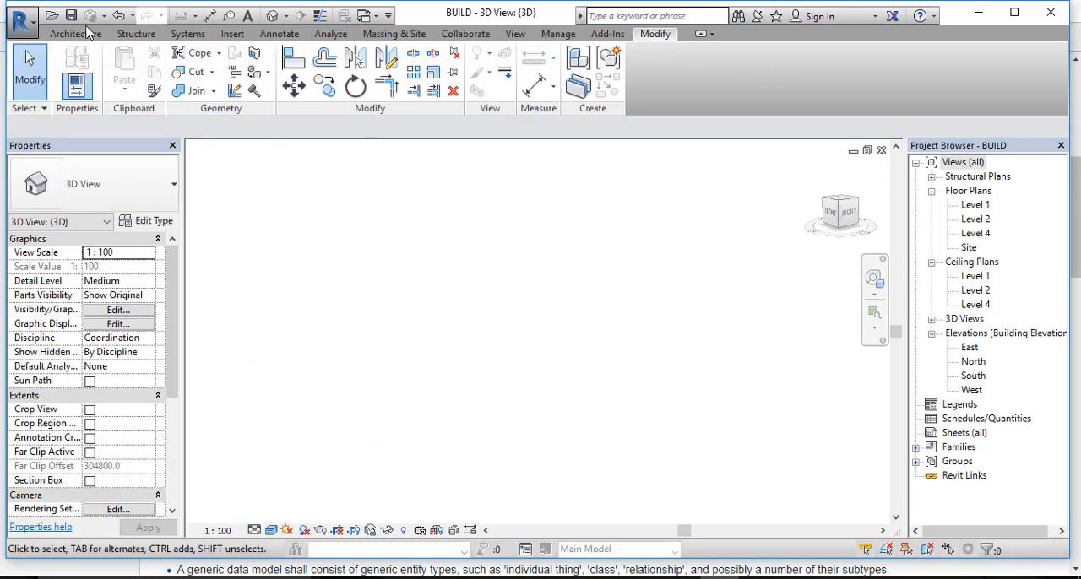
Step: Start another in-place model component in the Generic Models category, keeping the suggested name
{"action": "left_click", "coordinate": [75, 33]}
{"action": "left_click", "coordinate": [194, 91]}
{"action": "left_click", "coordinate": [221, 151]}
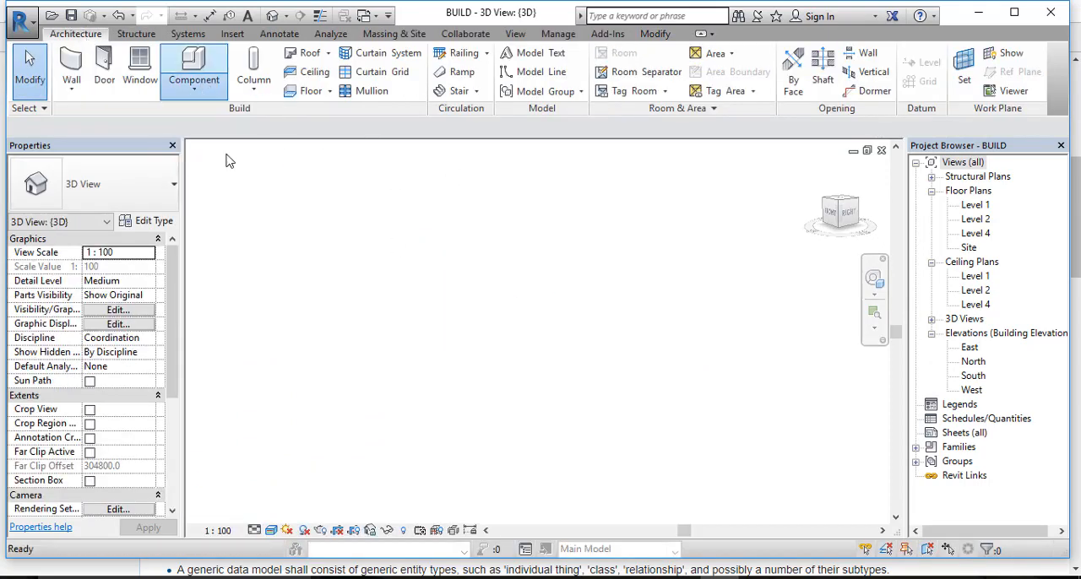
{"action": "scroll", "coordinate": [422, 187], "scroll_direction": "down", "scroll_amount": 3}
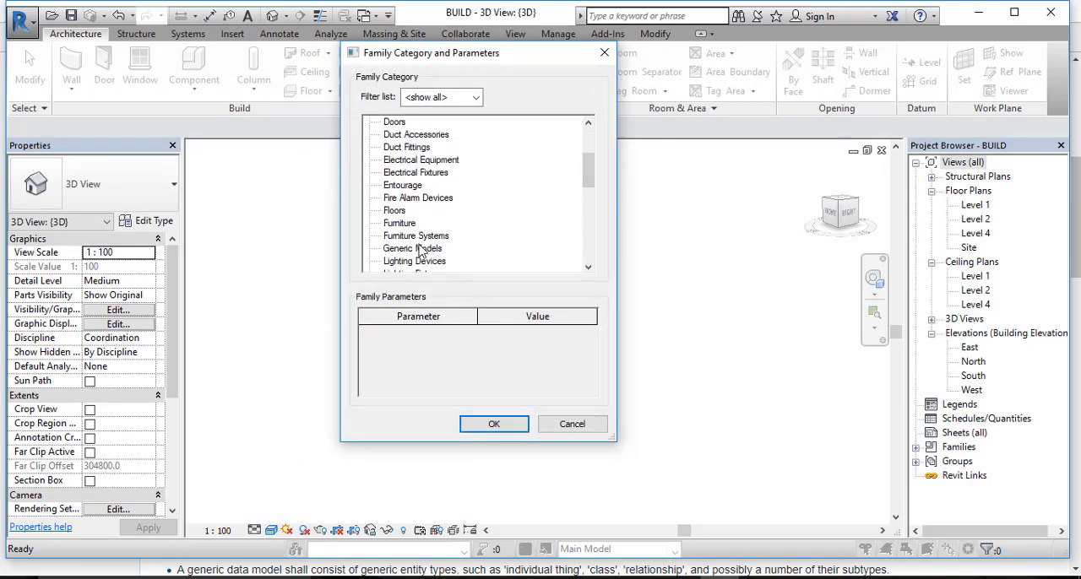
{"action": "double_click", "coordinate": [414, 248]}
{"action": "left_click", "coordinate": [476, 318]}
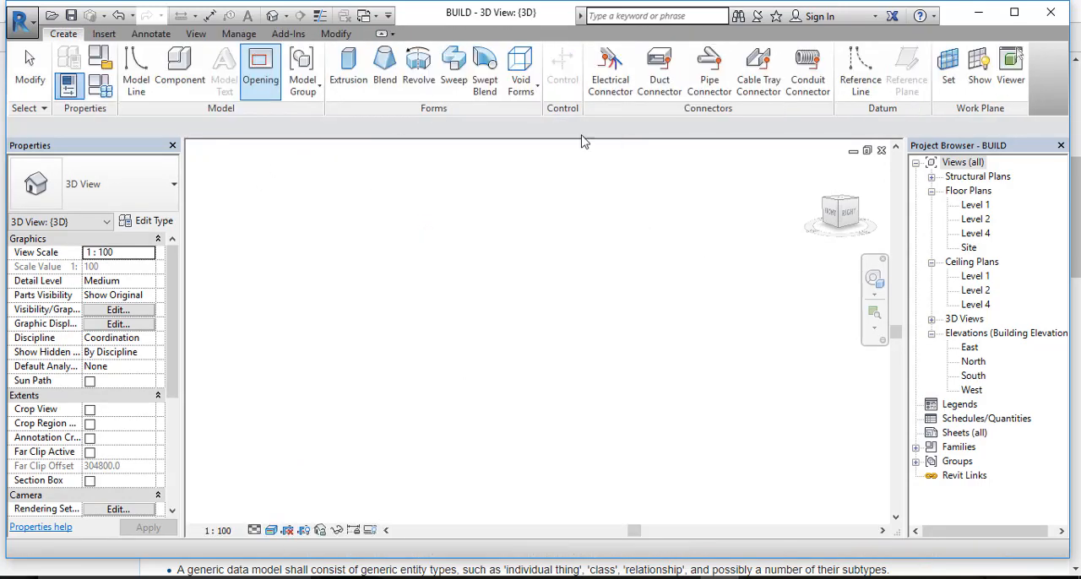
Step: Start a Swept Blend and sketch its path as a straight line about 32000 mm long beside the house
{"action": "left_click", "coordinate": [485, 78]}
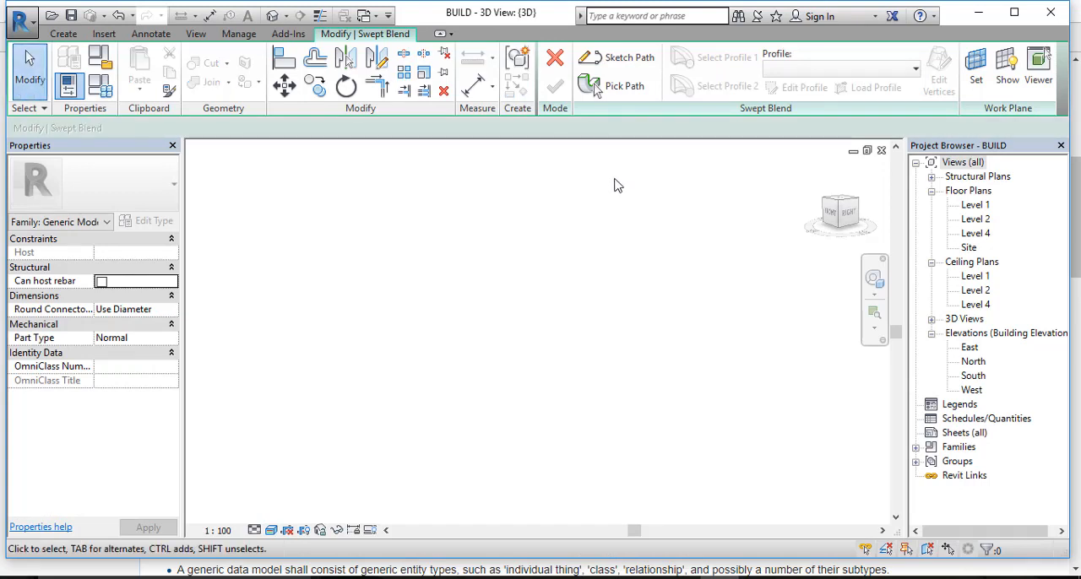
{"action": "left_click", "coordinate": [621, 57]}
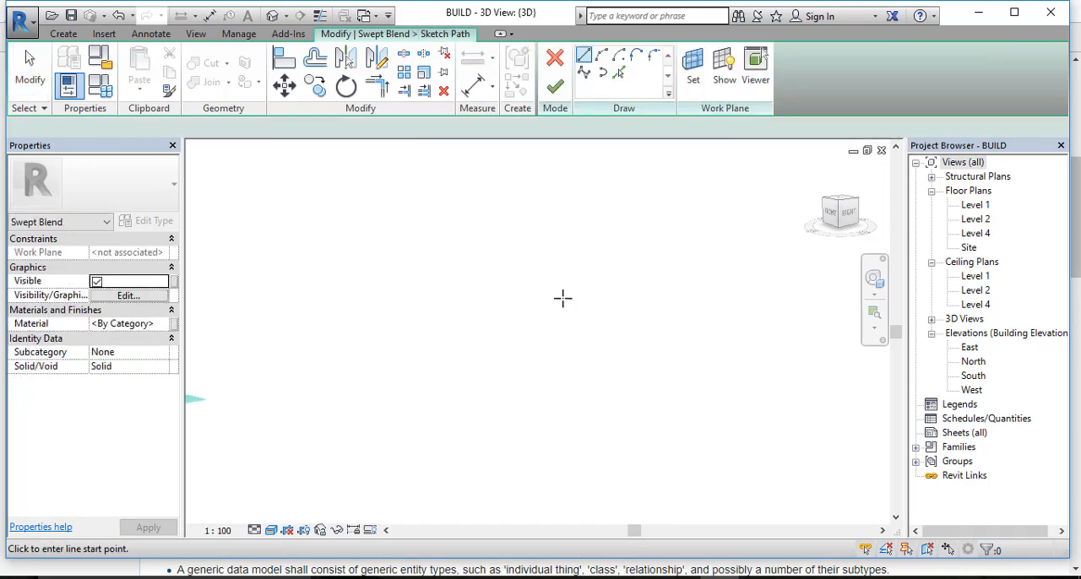
{"action": "left_click", "coordinate": [523, 337]}
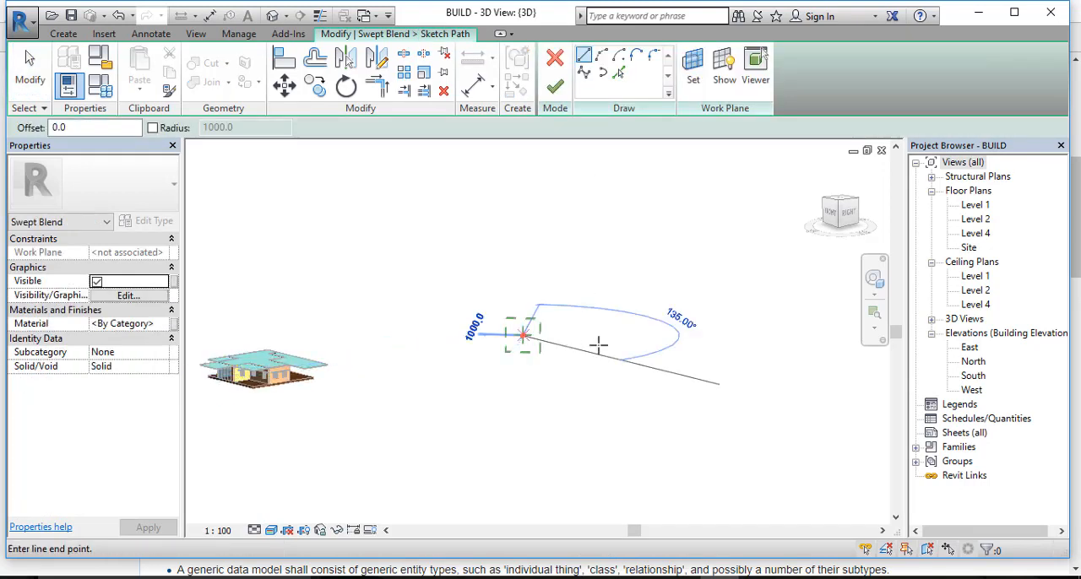
{"action": "left_click", "coordinate": [661, 319]}
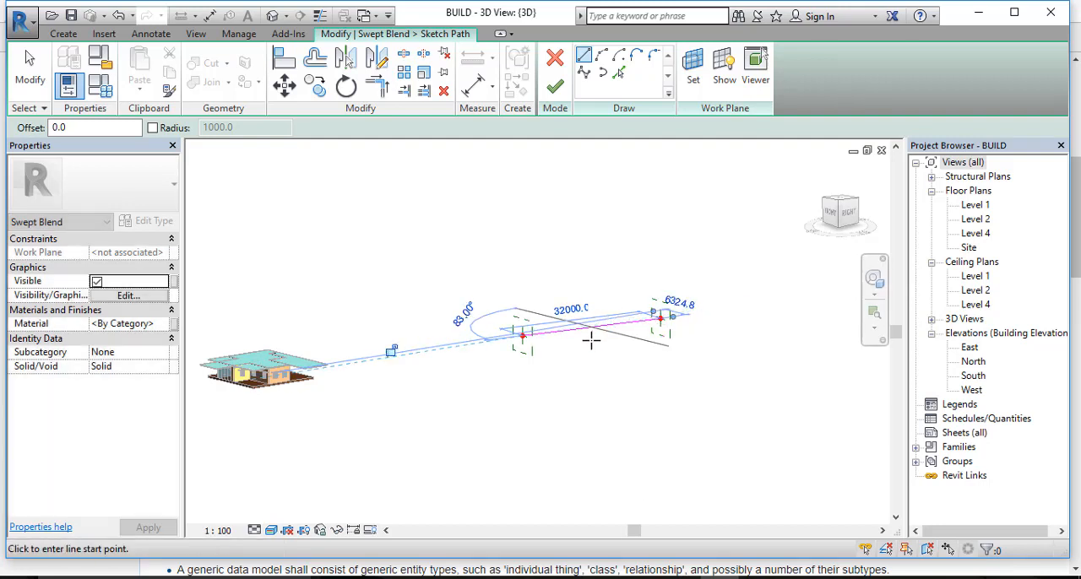
Step: Examine the swept blend's path line and the profile planes at its two ends from several angles
{"action": "scroll", "coordinate": [592, 340], "scroll_direction": "up", "scroll_amount": 3}
{"action": "middle_click_drag", "start_coordinate": [701, 306], "coordinate": [684, 350]}
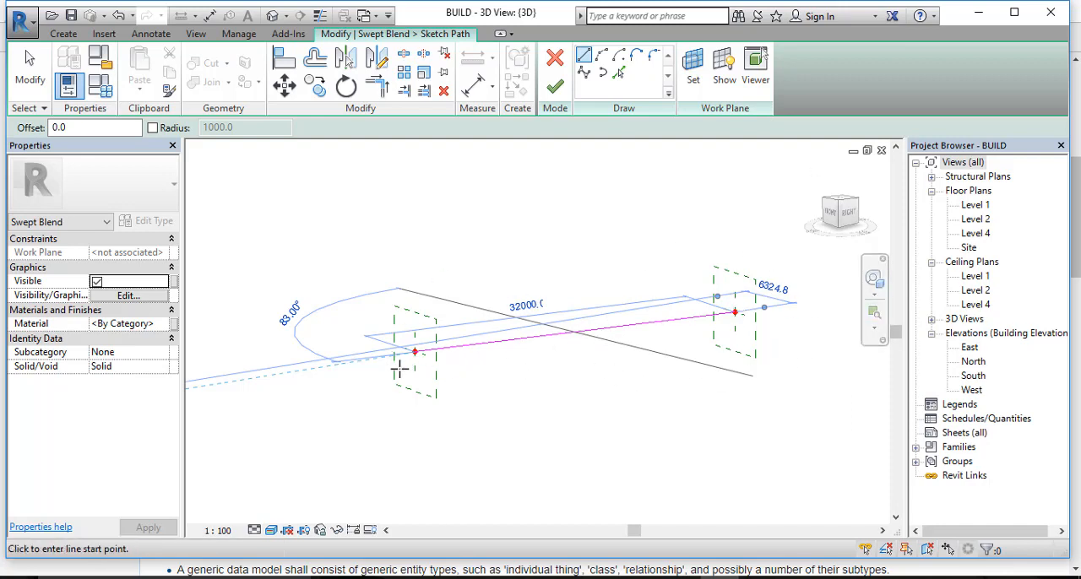
{"action": "scroll", "coordinate": [407, 352], "scroll_direction": "up", "scroll_amount": 6}
{"action": "scroll", "coordinate": [448, 341], "scroll_direction": "down", "scroll_amount": 6}
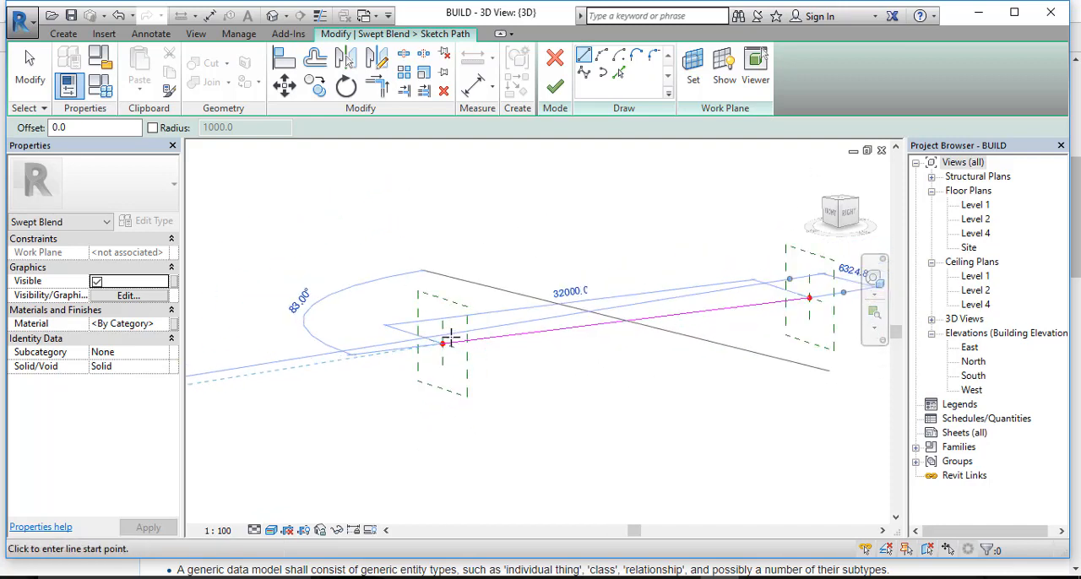
{"action": "middle_click_drag", "start_coordinate": [550, 345], "coordinate": [506, 363]}
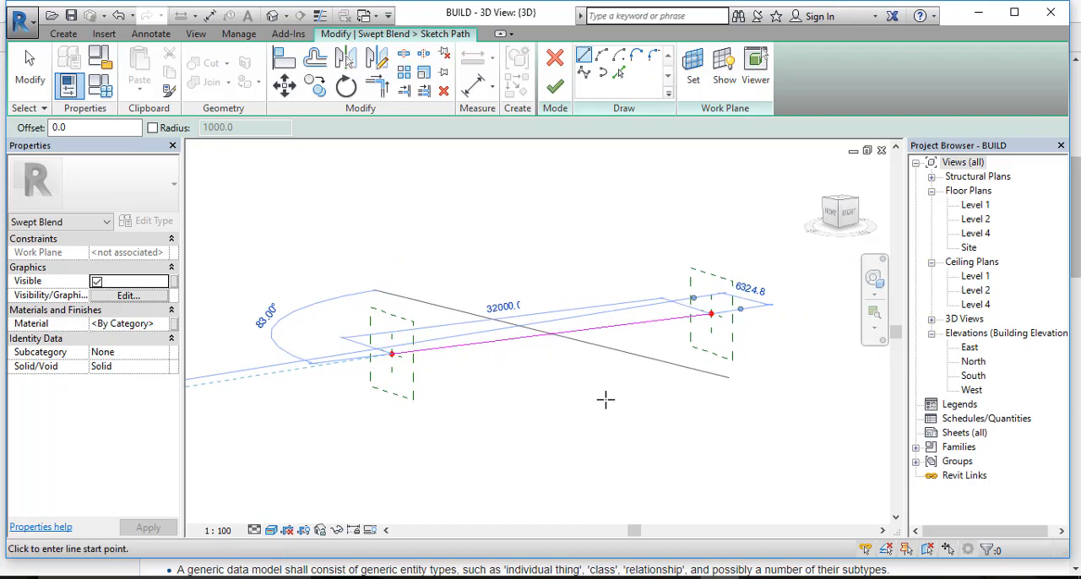
{"action": "mouse_move", "coordinate": [633, 387]}
{"action": "middle_mouse_down", "text": "shift"}
{"action": "mouse_move", "coordinate": [635, 398]}
{"action": "mouse_move", "coordinate": [490, 386]}
{"action": "mouse_move", "coordinate": [642, 394]}
{"action": "mouse_move", "coordinate": [705, 374]}
{"action": "mouse_move", "coordinate": [557, 422]}
{"action": "mouse_move", "coordinate": [661, 311]}
{"action": "middle_mouse_up", "text": "shift"}
{"action": "scroll", "coordinate": [514, 335], "scroll_direction": "up", "scroll_amount": 2}
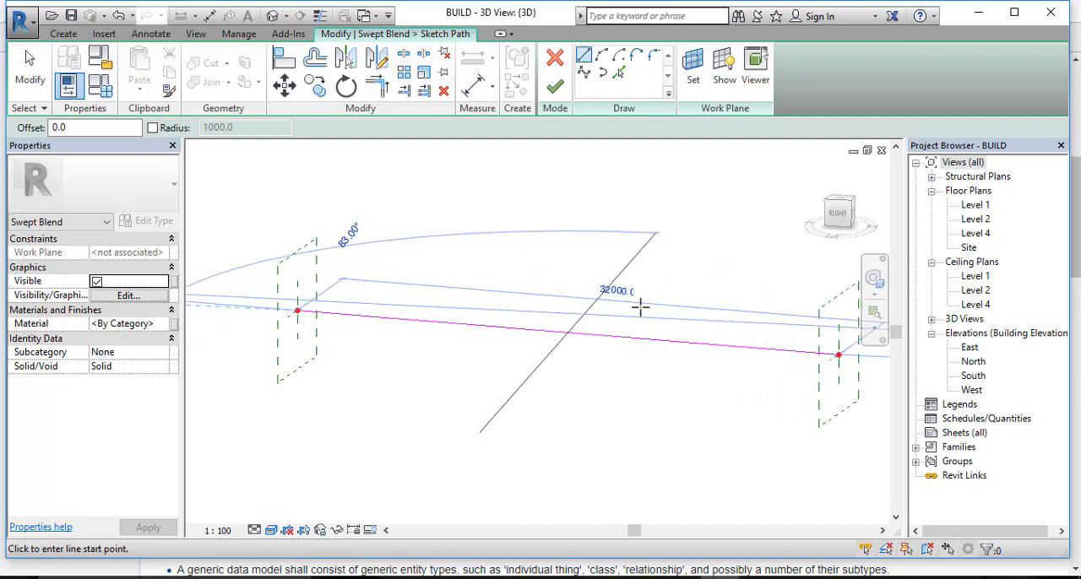
Step: Finish the path and sketch a six-sided circumscribed polygon centred on its start point as the swept blend's first profile
{"action": "left_click", "coordinate": [554, 88]}
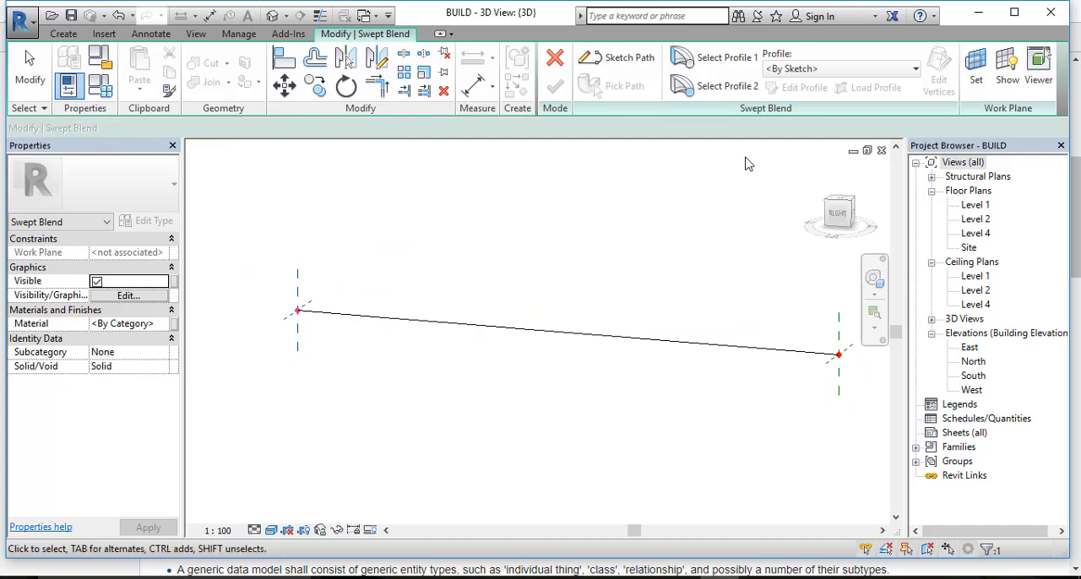
{"action": "left_click", "coordinate": [728, 60]}
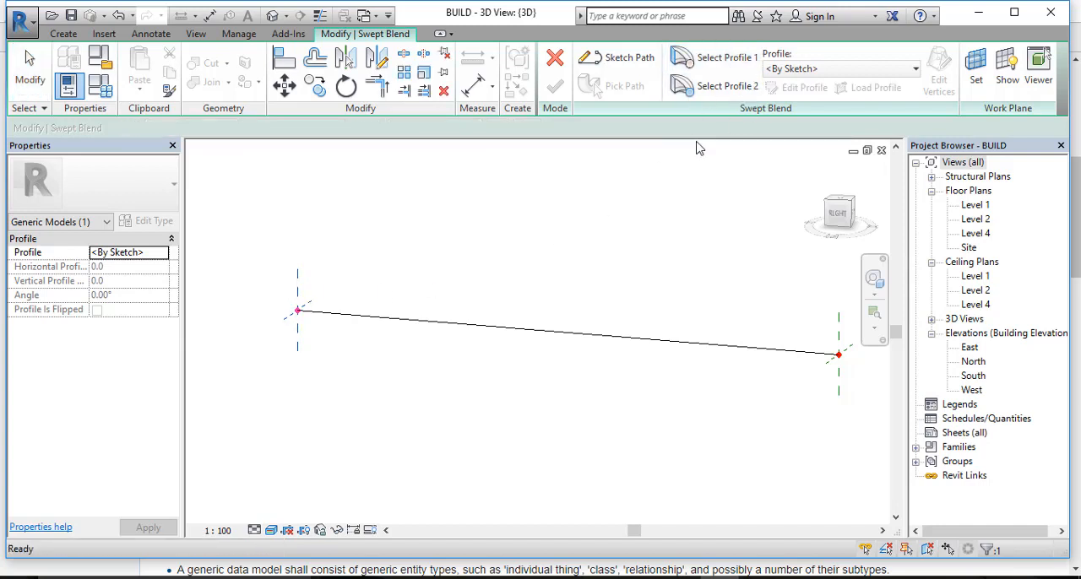
{"action": "left_click", "coordinate": [804, 88]}
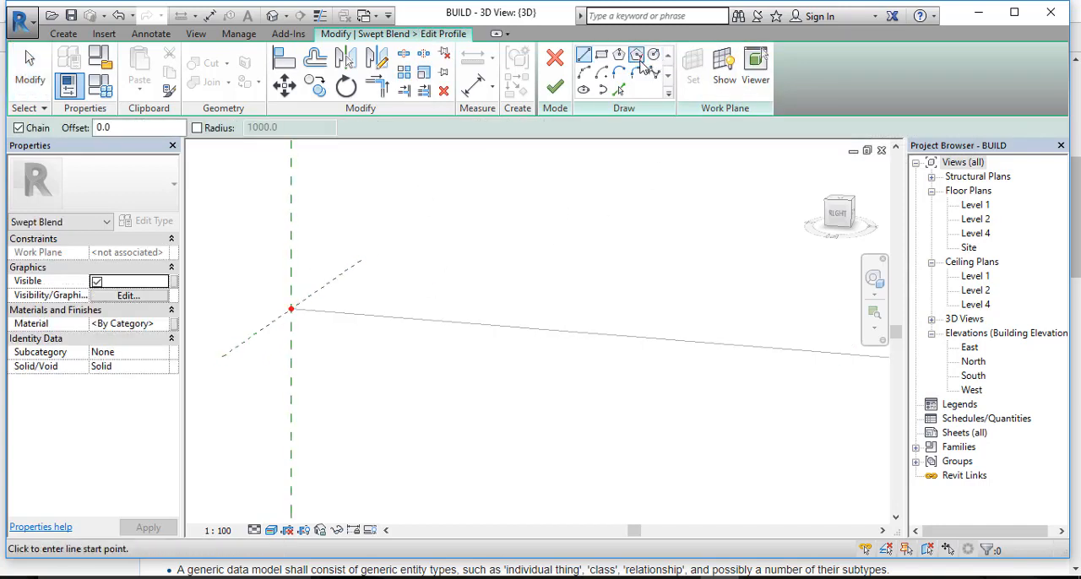
{"action": "left_click", "coordinate": [639, 58]}
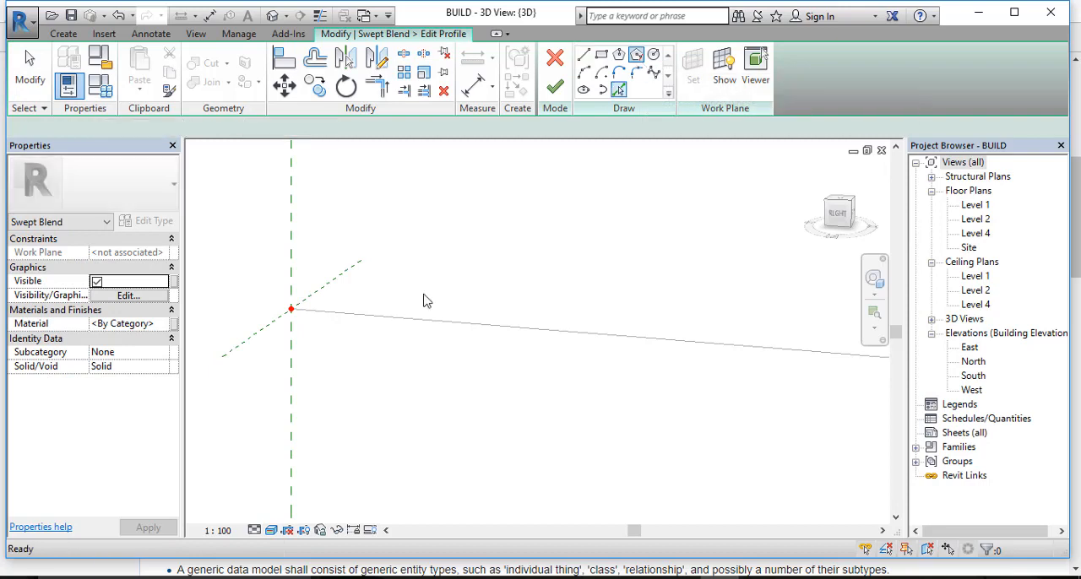
{"action": "left_click", "coordinate": [293, 311]}
{"action": "left_click", "coordinate": [308, 313]}
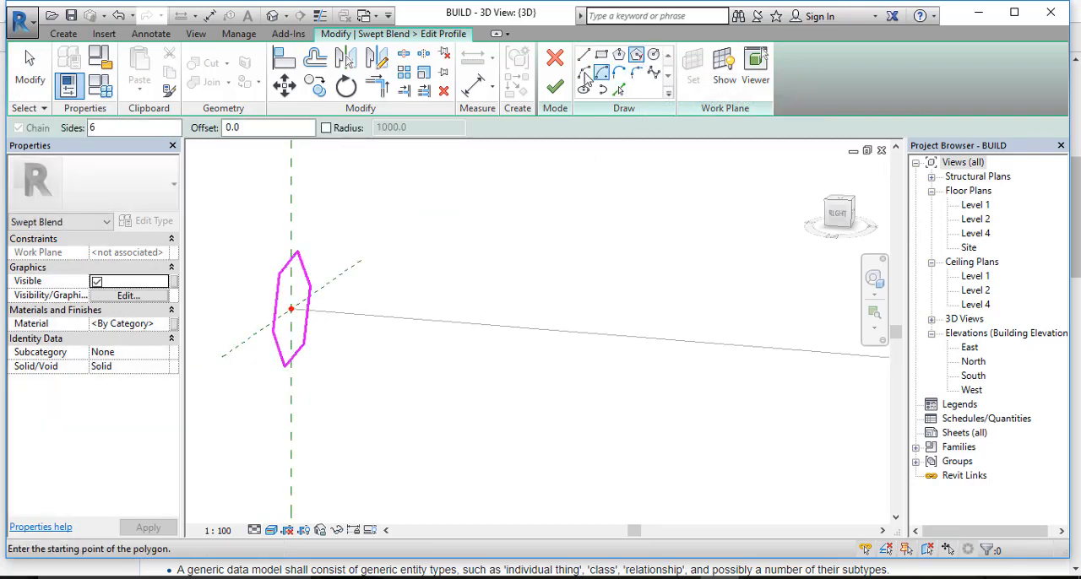
{"action": "left_click", "coordinate": [558, 91]}
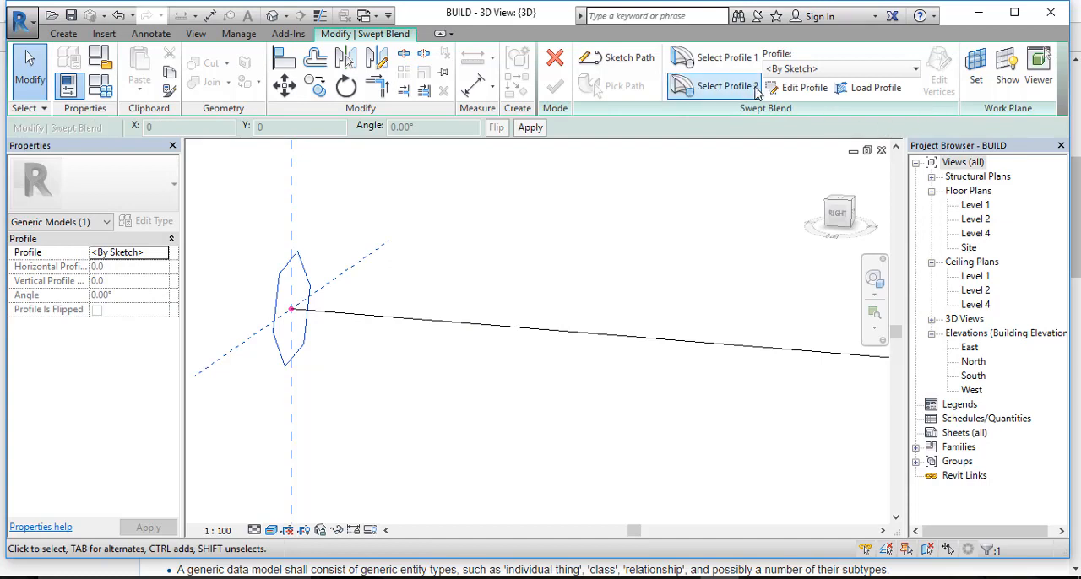
Step: Sketch a circle of about 460 mm radius centred on the path's other end as the second profile and finish the swept blend
{"action": "left_click", "coordinate": [804, 87]}
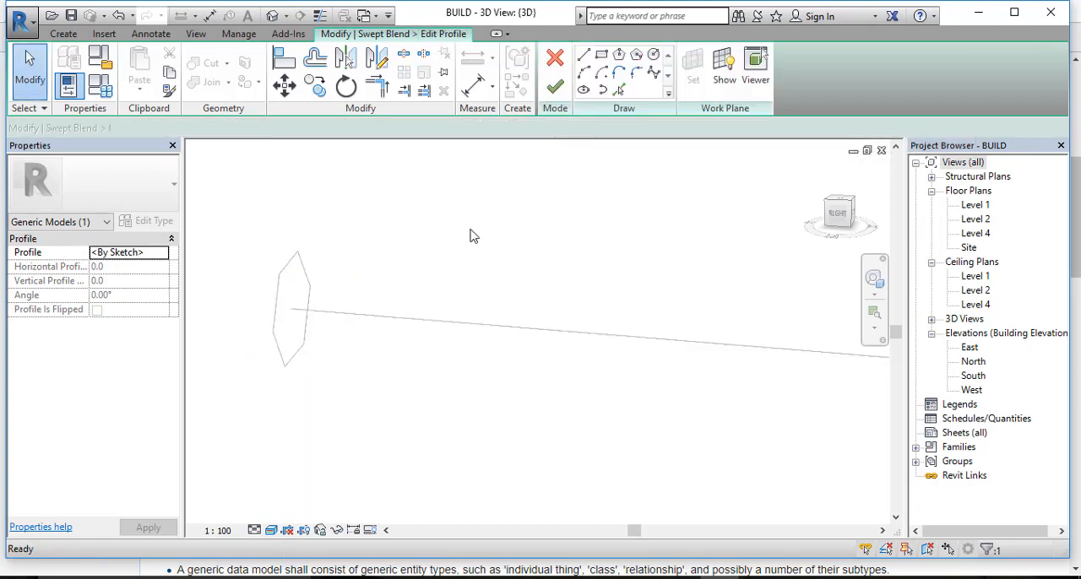
{"action": "scroll", "coordinate": [705, 299], "scroll_direction": "down", "scroll_amount": 3}
{"action": "mouse_move", "coordinate": [704, 299]}
{"action": "middle_mouse_down"}
{"action": "mouse_move", "coordinate": [547, 331]}
{"action": "mouse_move", "coordinate": [258, 342]}
{"action": "middle_mouse_up"}
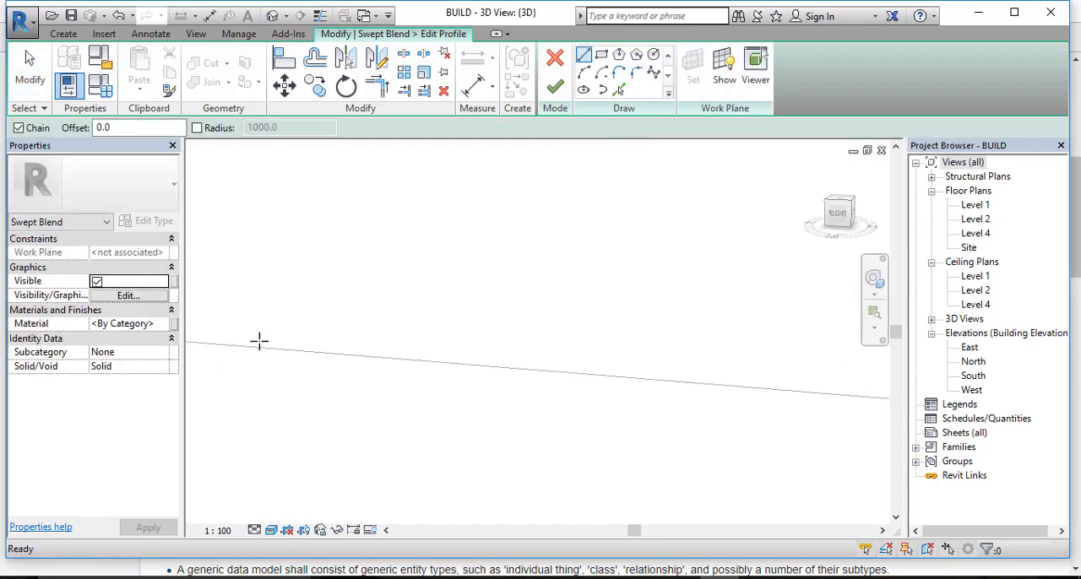
{"action": "middle_click_drag", "start_coordinate": [622, 346], "coordinate": [379, 253]}
{"action": "scroll", "coordinate": [757, 324], "scroll_direction": "up", "scroll_amount": 3}
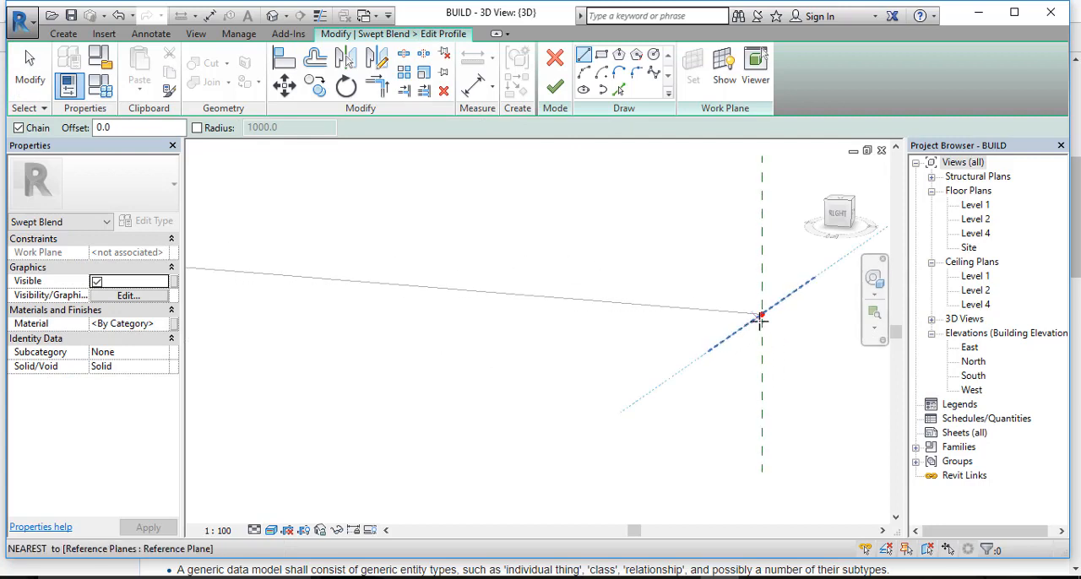
{"action": "left_click", "coordinate": [654, 55]}
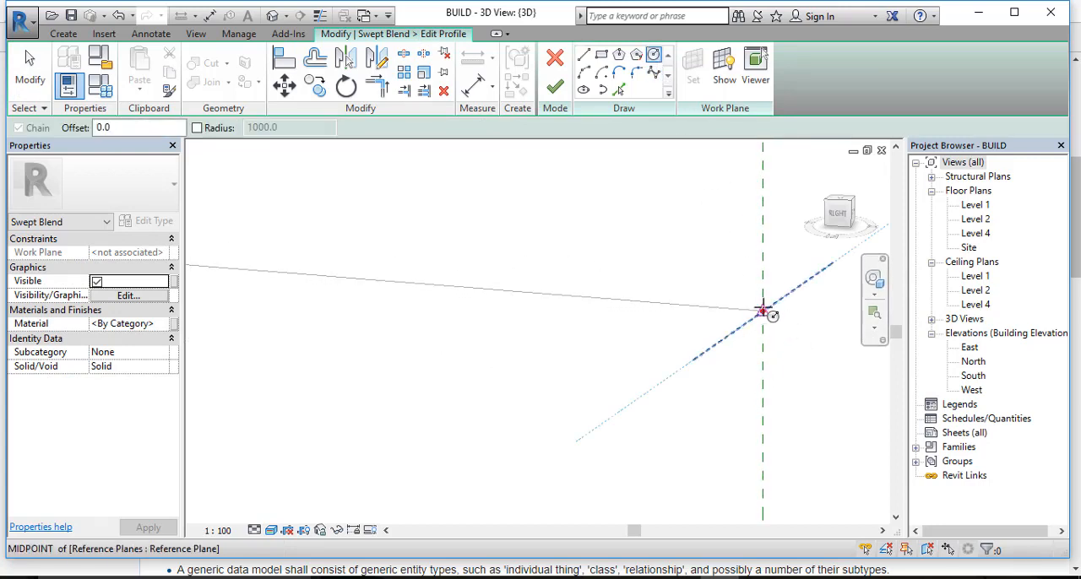
{"action": "left_click", "coordinate": [763, 313]}
{"action": "left_click", "coordinate": [778, 310]}
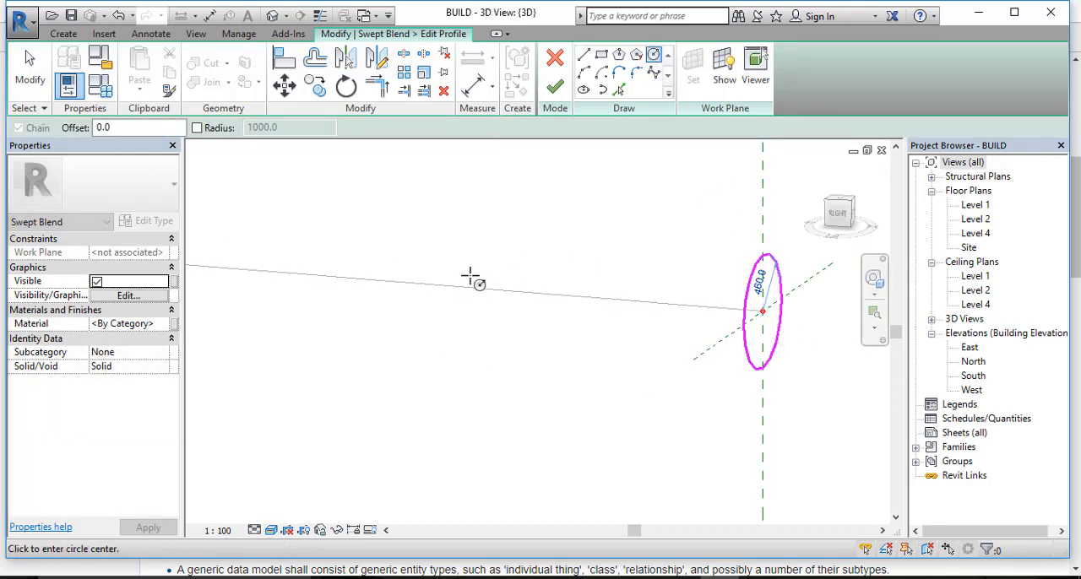
{"action": "scroll", "coordinate": [490, 270], "scroll_direction": "down", "scroll_amount": 2}
{"action": "left_click", "coordinate": [555, 87]}
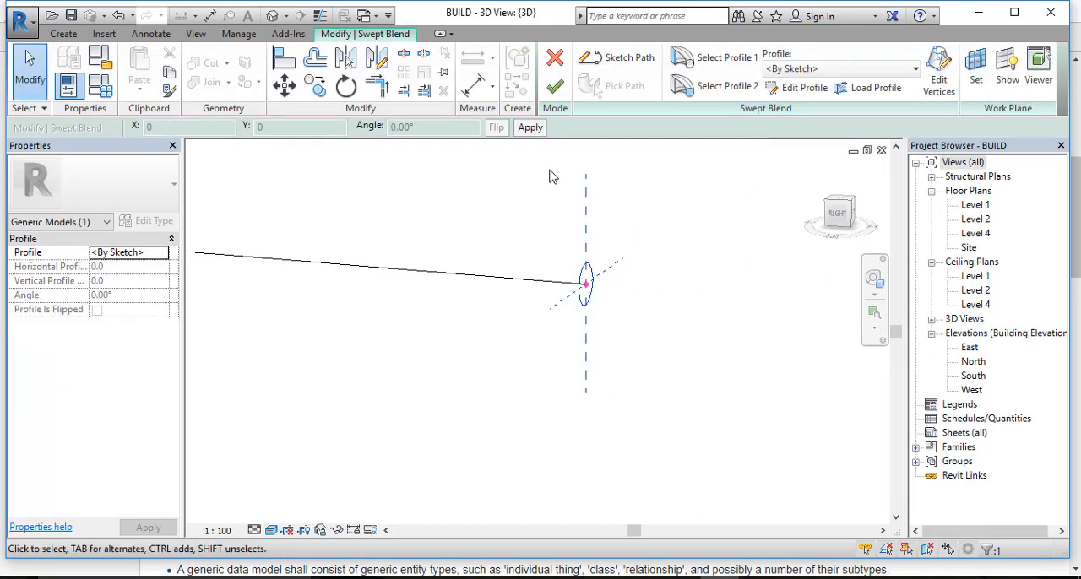
{"action": "left_click", "coordinate": [566, 87]}
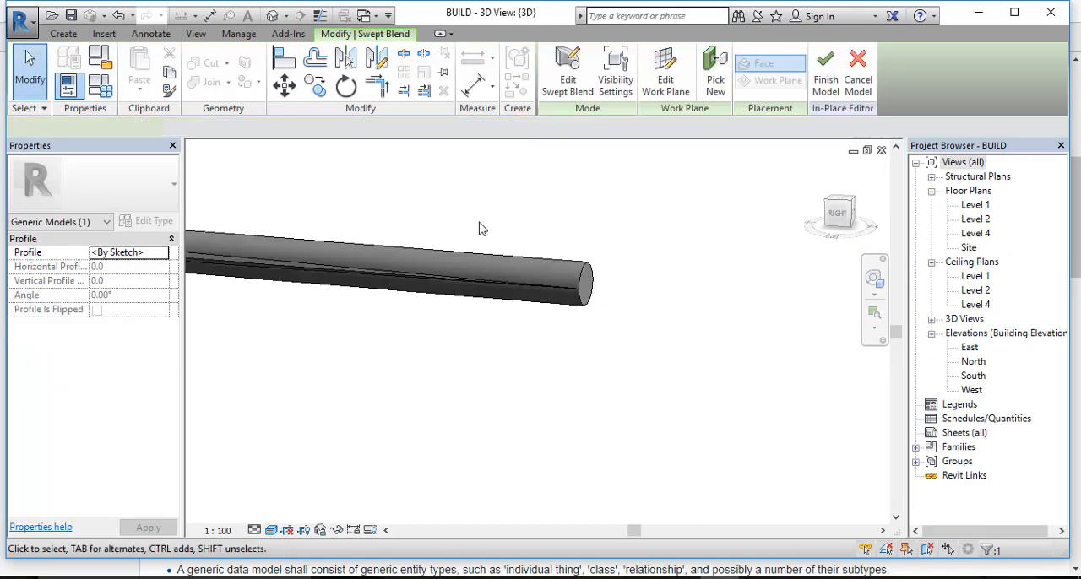
Step: Examine the swept blend's hexagonal end and the faces running along its length
{"action": "scroll", "coordinate": [531, 228], "scroll_direction": "down", "scroll_amount": 2}
{"action": "middle_click_drag", "start_coordinate": [362, 201], "coordinate": [700, 335]}
{"action": "scroll", "coordinate": [408, 317], "scroll_direction": "up", "scroll_amount": 4}
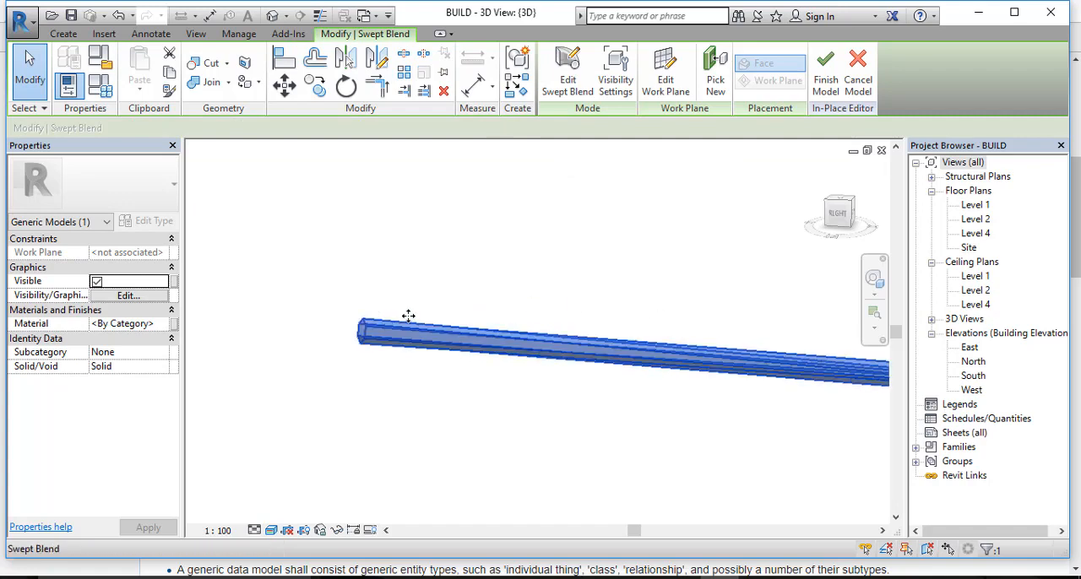
{"action": "scroll", "coordinate": [361, 335], "scroll_direction": "up", "scroll_amount": 4}
{"action": "middle_click_drag", "start_coordinate": [468, 341], "coordinate": [462, 282]}
{"action": "left_click", "coordinate": [483, 200]}
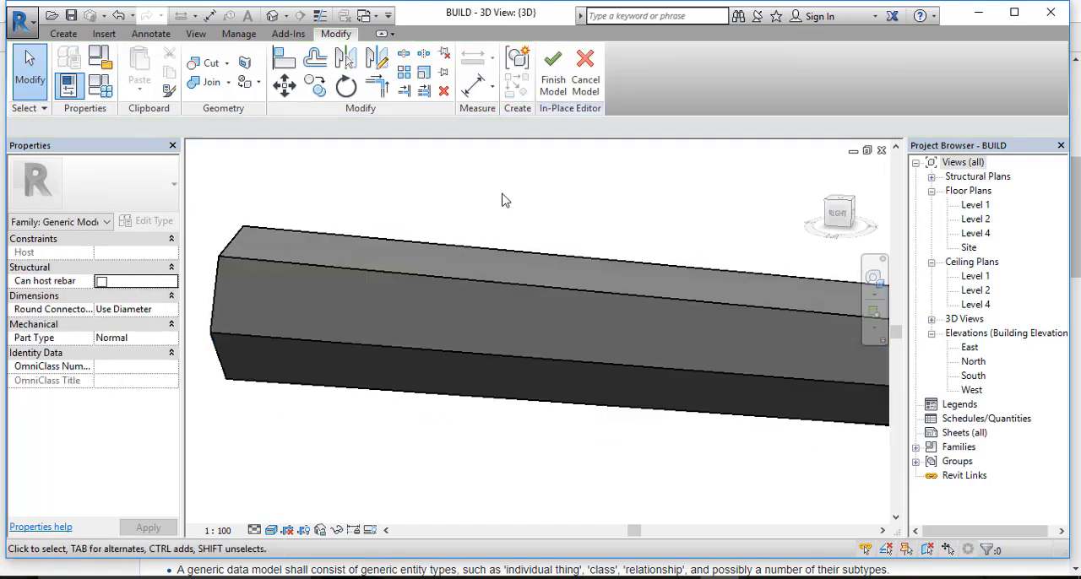
{"action": "scroll", "coordinate": [495, 216], "scroll_direction": "down", "scroll_amount": 2}
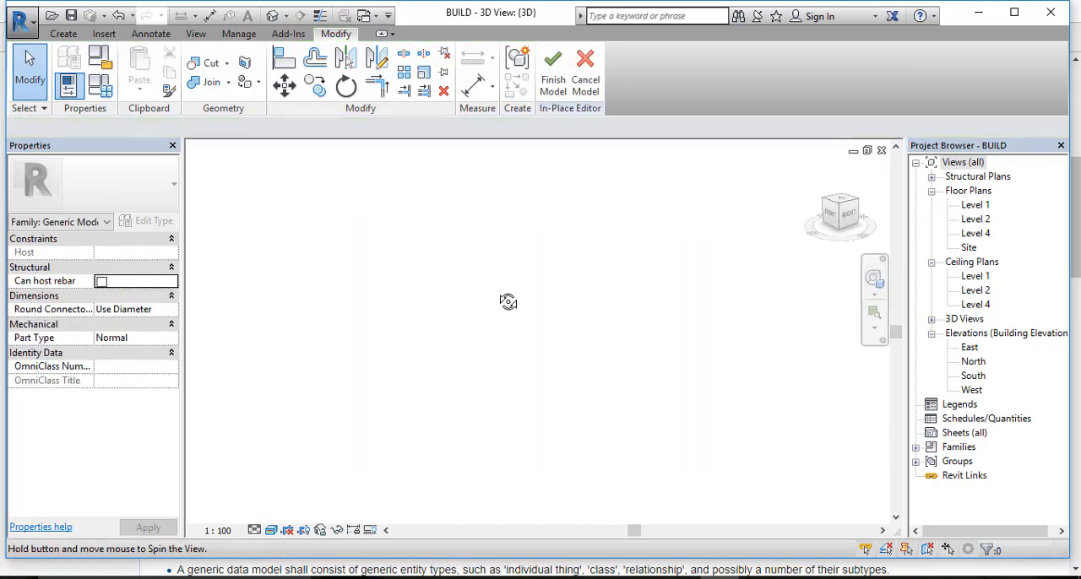
{"action": "middle_click_drag", "start_coordinate": [666, 345], "coordinate": [447, 321]}
{"action": "scroll", "coordinate": [439, 357], "scroll_direction": "up", "scroll_amount": 3}
{"action": "scroll", "coordinate": [439, 357], "scroll_direction": "up", "scroll_amount": 4}
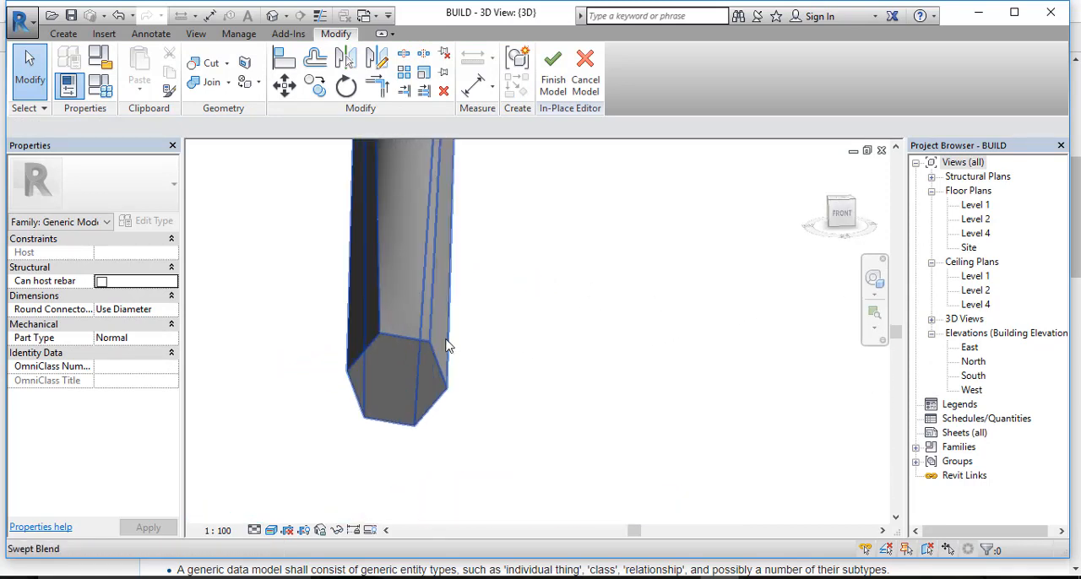
Step: Examine the swept blend's circular end and its transition from the hexagon
{"action": "scroll", "coordinate": [393, 367], "scroll_direction": "down", "scroll_amount": 4}
{"action": "left_click", "coordinate": [425, 355]}
{"action": "middle_click_drag", "start_coordinate": [572, 314], "coordinate": [523, 306]}
{"action": "scroll", "coordinate": [577, 284], "scroll_direction": "down", "scroll_amount": 3}
{"action": "middle_click_drag", "start_coordinate": [577, 285], "coordinate": [579, 323], "text": "shift"}
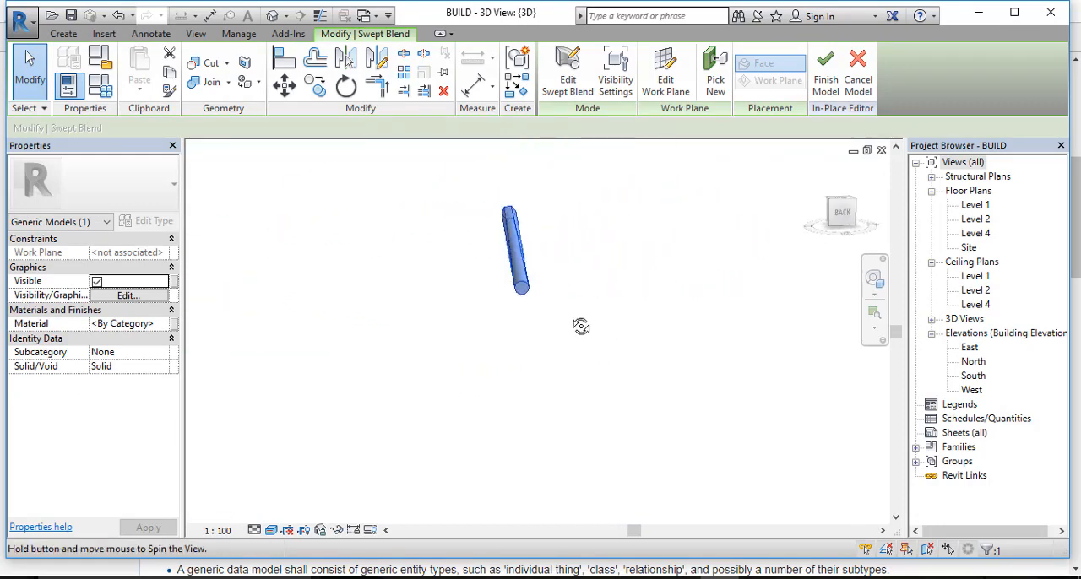
{"action": "scroll", "coordinate": [553, 258], "scroll_direction": "up", "scroll_amount": 5}
{"action": "left_click", "coordinate": [641, 232]}
{"action": "scroll", "coordinate": [641, 231], "scroll_direction": "down", "scroll_amount": 4}
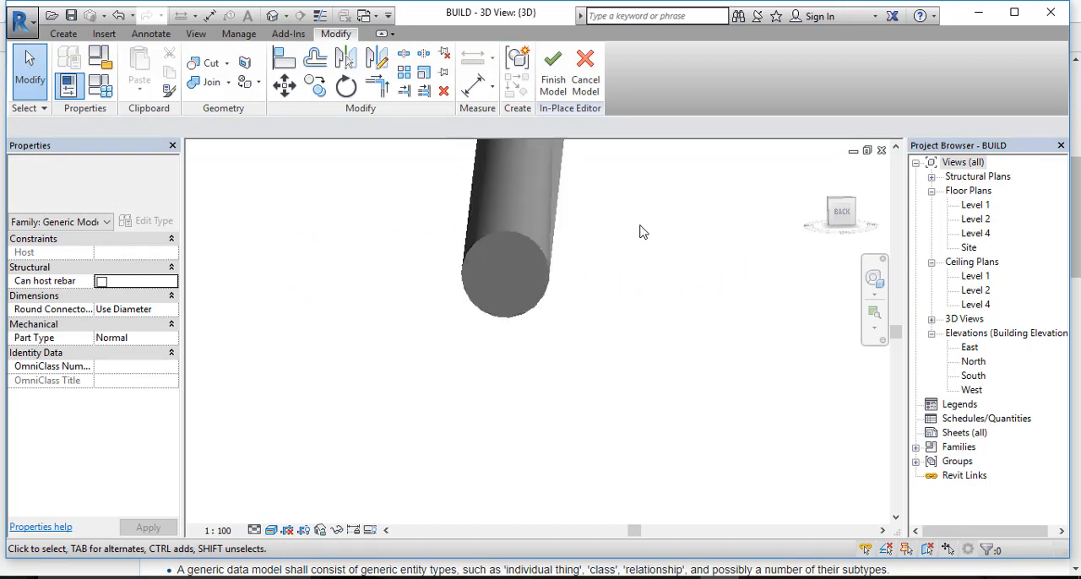
{"action": "middle_click_drag", "start_coordinate": [647, 224], "coordinate": [623, 316]}
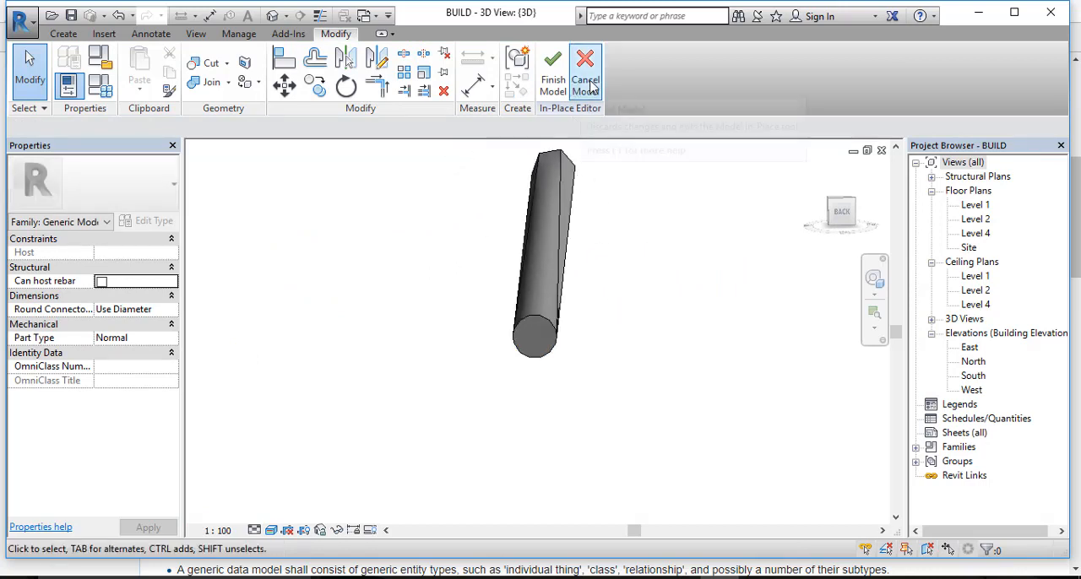
Step: Cancel the in-place model and discard the swept blend
{"action": "left_click", "coordinate": [586, 77]}
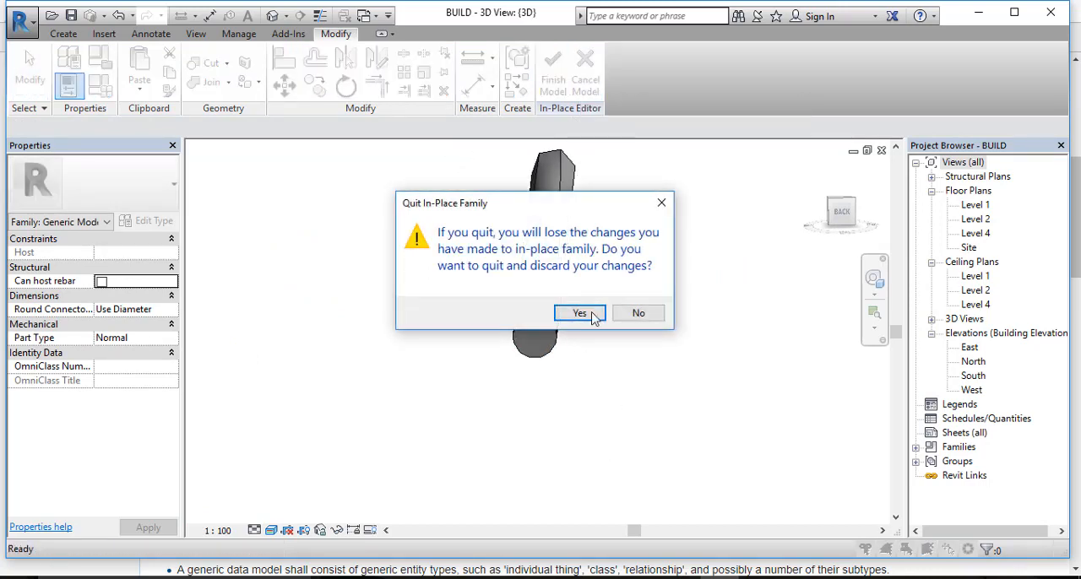
{"action": "left_click", "coordinate": [580, 314]}
{"action": "scroll", "coordinate": [731, 241], "scroll_direction": "down", "scroll_amount": 3}
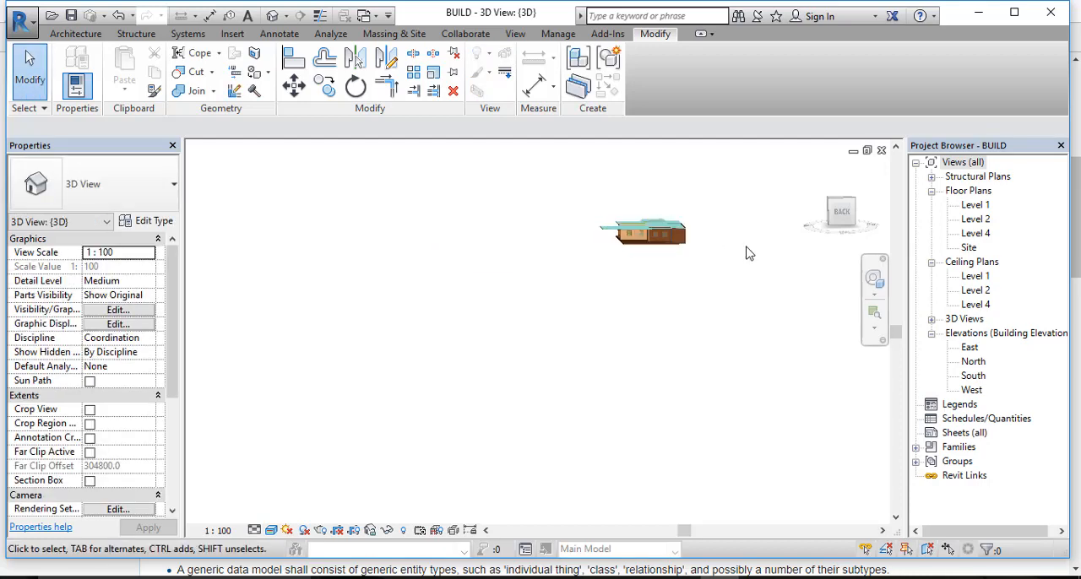
Step: Examine the rear of the house, its walls and the flat roof slab
{"action": "middle_click_drag", "start_coordinate": [746, 253], "coordinate": [627, 402]}
{"action": "scroll", "coordinate": [515, 367], "scroll_direction": "up", "scroll_amount": 5}
{"action": "middle_click_drag", "start_coordinate": [558, 351], "coordinate": [584, 392]}
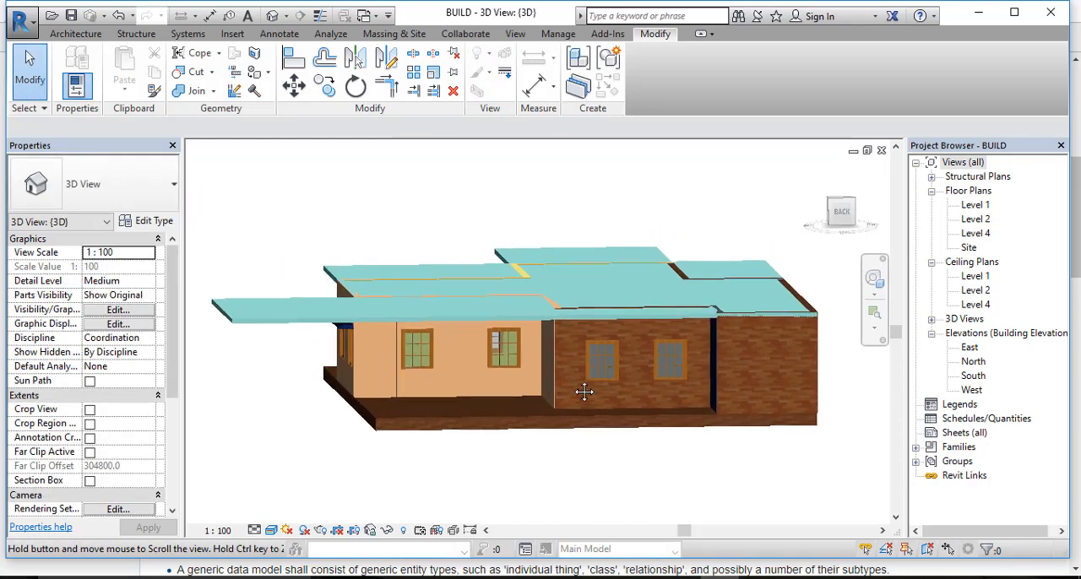
{"action": "middle_click_drag", "start_coordinate": [445, 382], "coordinate": [760, 361], "text": "shift"}
{"action": "scroll", "coordinate": [364, 328], "scroll_direction": "up", "scroll_amount": 4}
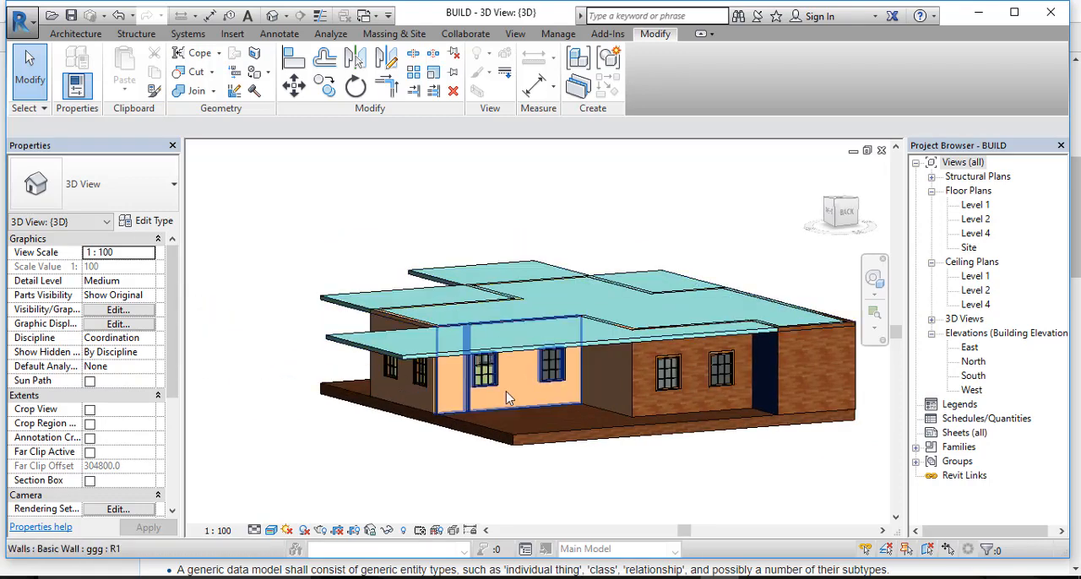
{"action": "middle_click_drag", "start_coordinate": [629, 387], "coordinate": [634, 352]}
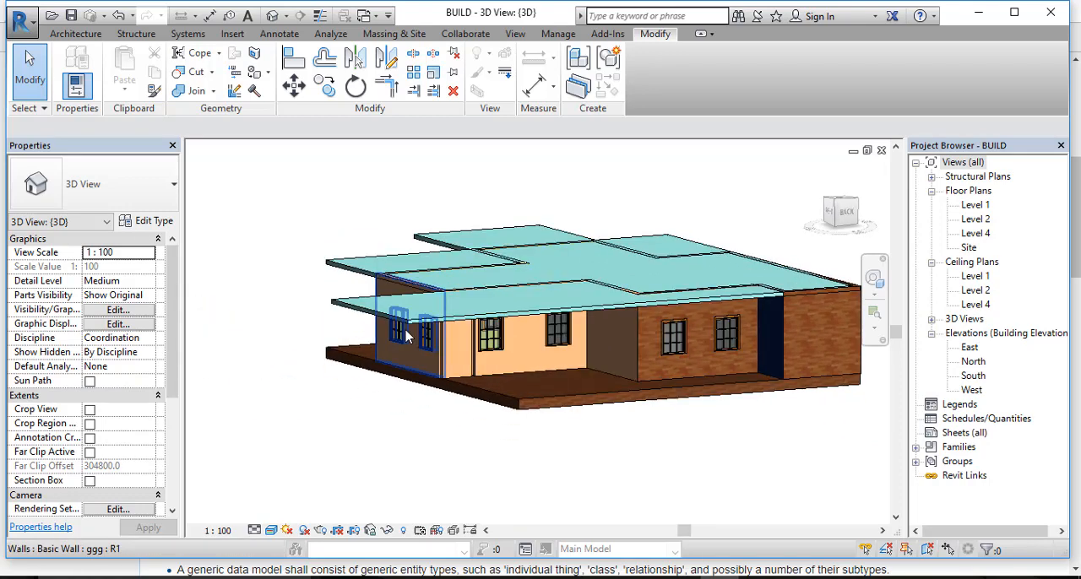
{"action": "left_click", "coordinate": [477, 321]}
{"action": "left_click", "coordinate": [342, 228]}
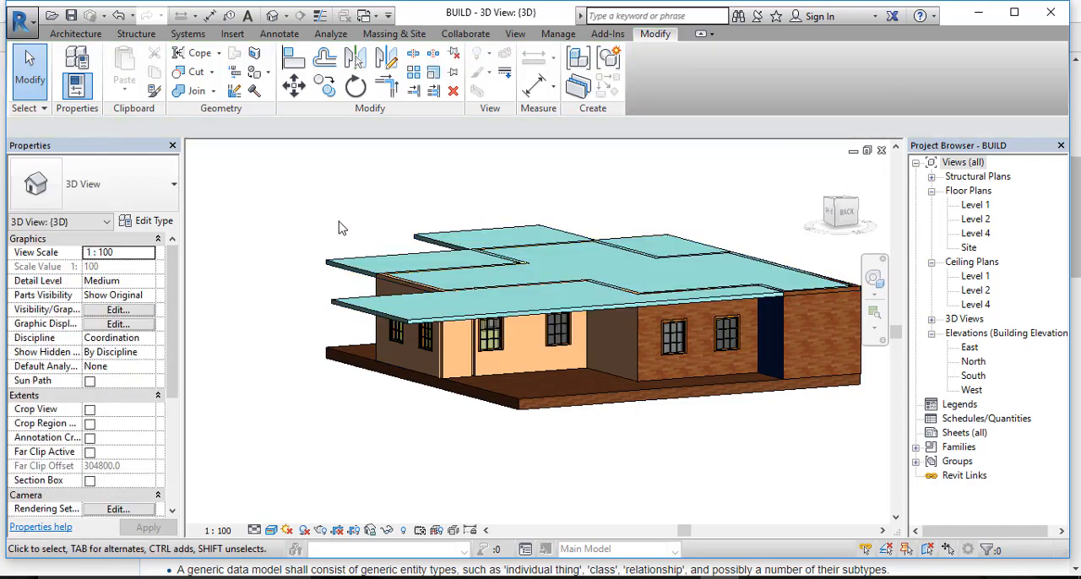
Step: Examine the roof slab's overhang at the rear corner, above the side windows
{"action": "left_click", "coordinate": [77, 34]}
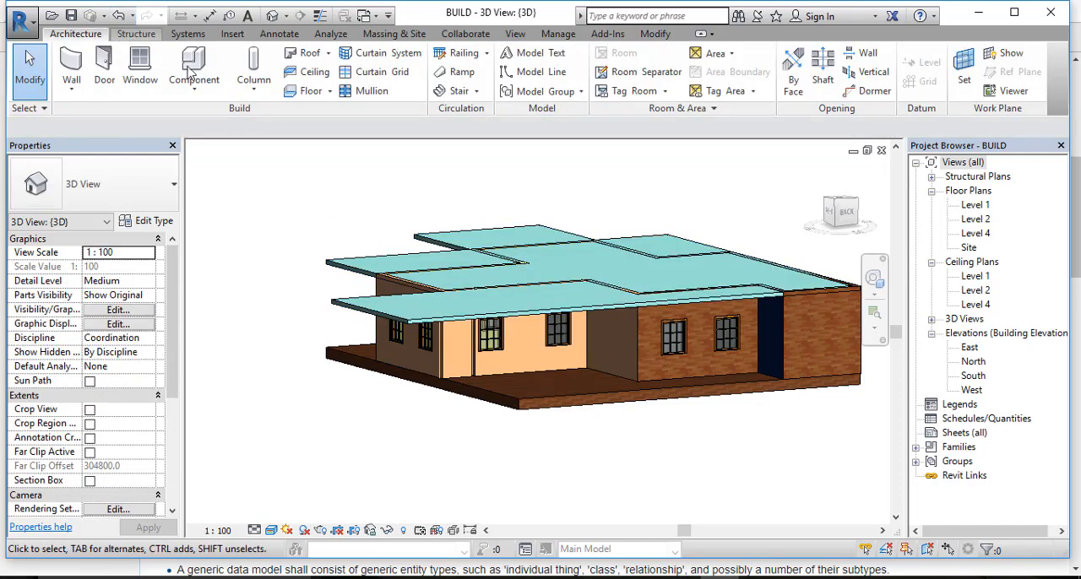
{"action": "scroll", "coordinate": [397, 329], "scroll_direction": "down", "scroll_amount": 2}
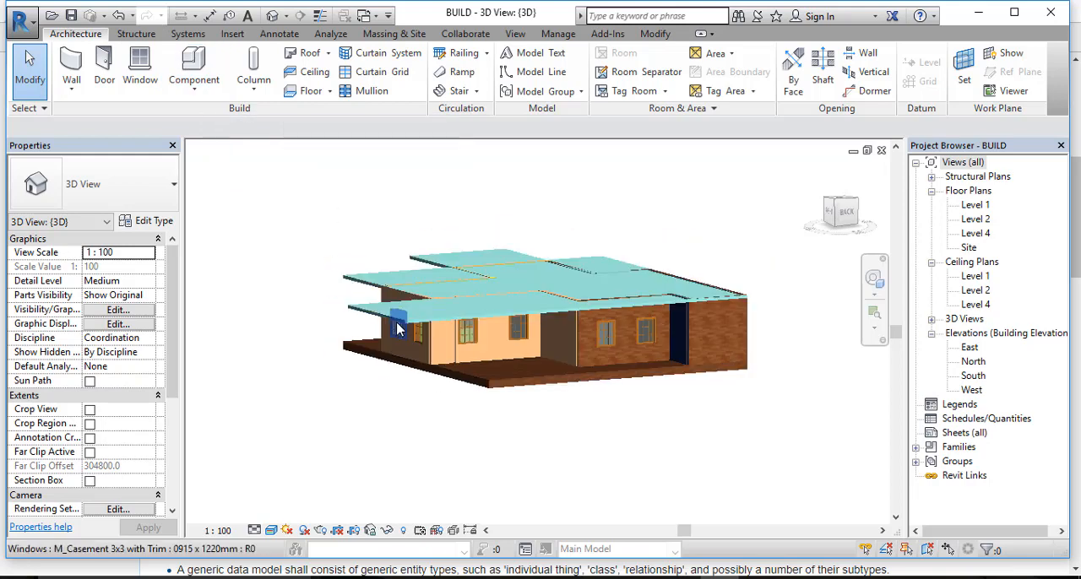
{"action": "middle_click_drag", "start_coordinate": [397, 330], "coordinate": [279, 391], "text": "shift"}
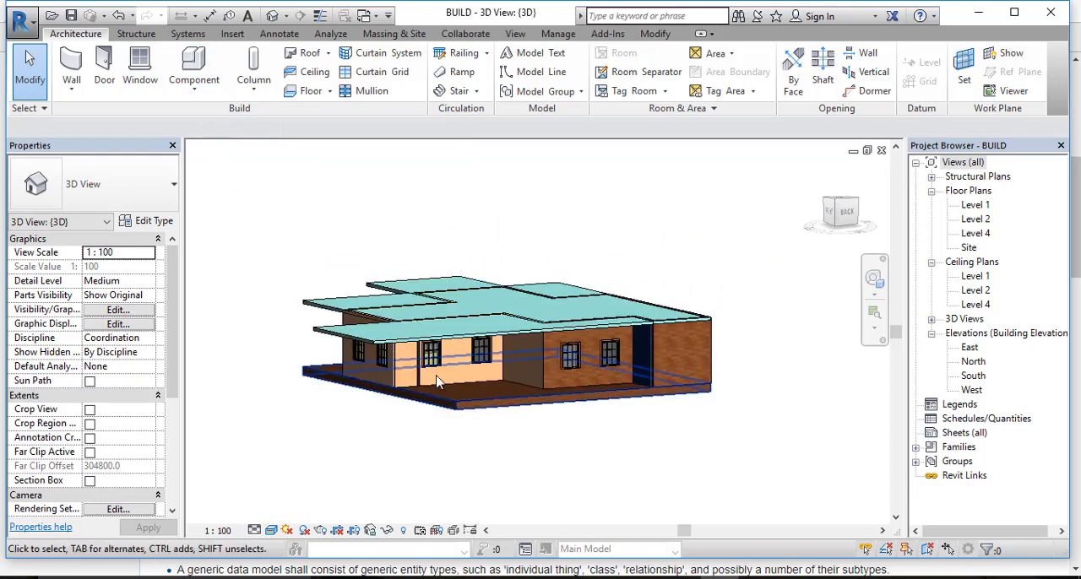
{"action": "middle_click_drag", "start_coordinate": [438, 382], "coordinate": [524, 392], "text": "shift"}
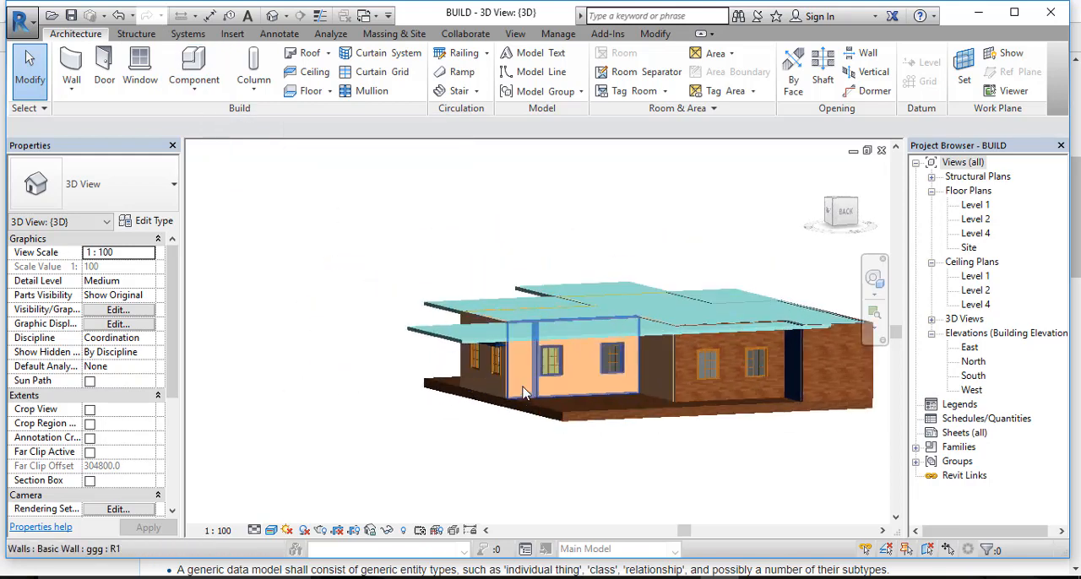
{"action": "scroll", "coordinate": [522, 393], "scroll_direction": "up", "scroll_amount": 3}
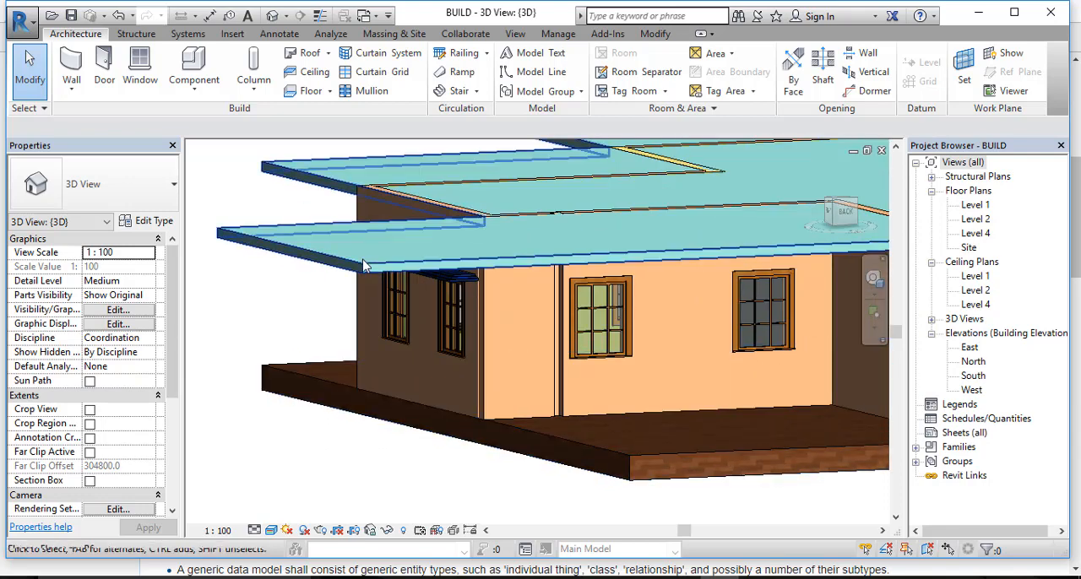
{"action": "scroll", "coordinate": [390, 267], "scroll_direction": "down", "scroll_amount": 1}
{"action": "middle_click_drag", "start_coordinate": [414, 263], "coordinate": [382, 264]}
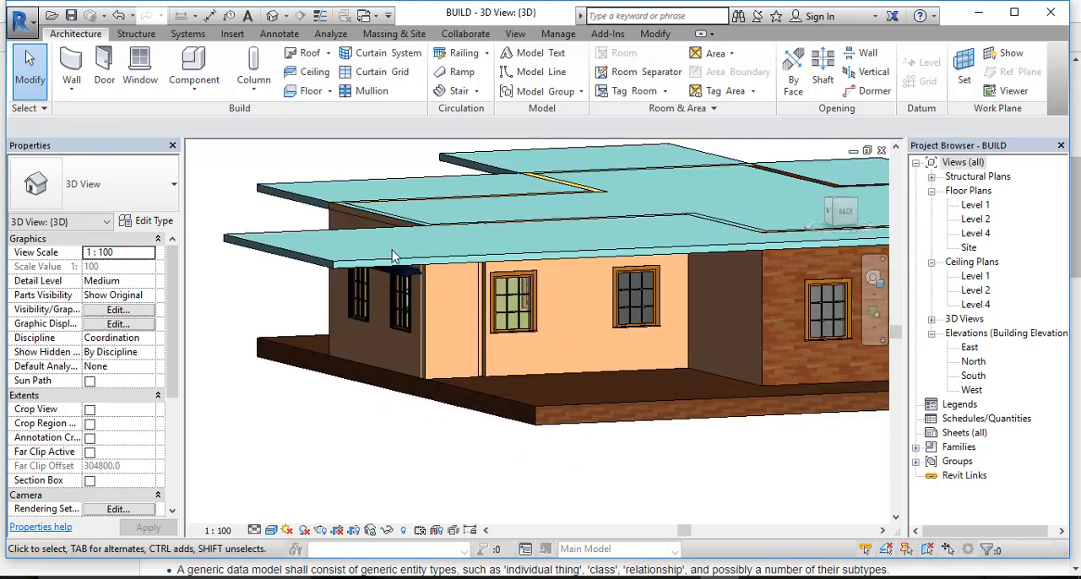
{"action": "left_click", "coordinate": [392, 264]}
{"action": "mouse_move", "coordinate": [363, 393]}
{"action": "middle_mouse_down", "text": "shift"}
{"action": "mouse_move", "coordinate": [374, 337]}
{"action": "mouse_move", "coordinate": [354, 392]}
{"action": "middle_mouse_up", "text": "shift"}
{"action": "left_click", "coordinate": [356, 392]}
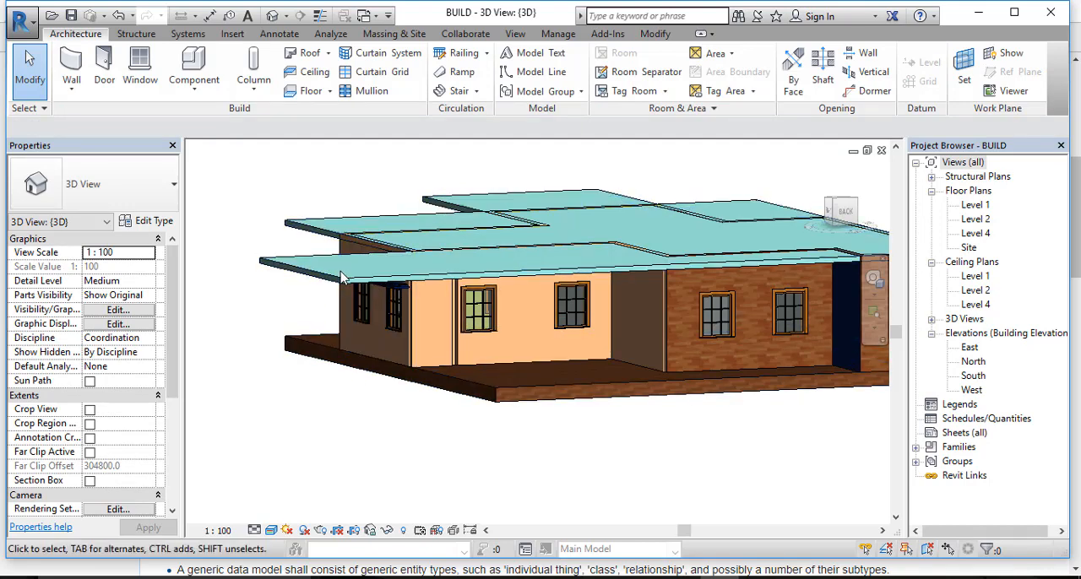
Step: Examine the house's side elevation and roof outline from above and around the corner
{"action": "middle_click_drag", "start_coordinate": [657, 298], "coordinate": [470, 395], "text": "shift"}
{"action": "scroll", "coordinate": [471, 395], "scroll_direction": "down", "scroll_amount": 3}
{"action": "middle_click_drag", "start_coordinate": [410, 374], "coordinate": [372, 406], "text": "shift"}
{"action": "middle_click_drag", "start_coordinate": [211, 401], "coordinate": [591, 345]}
{"action": "scroll", "coordinate": [591, 345], "scroll_direction": "up", "scroll_amount": 5}
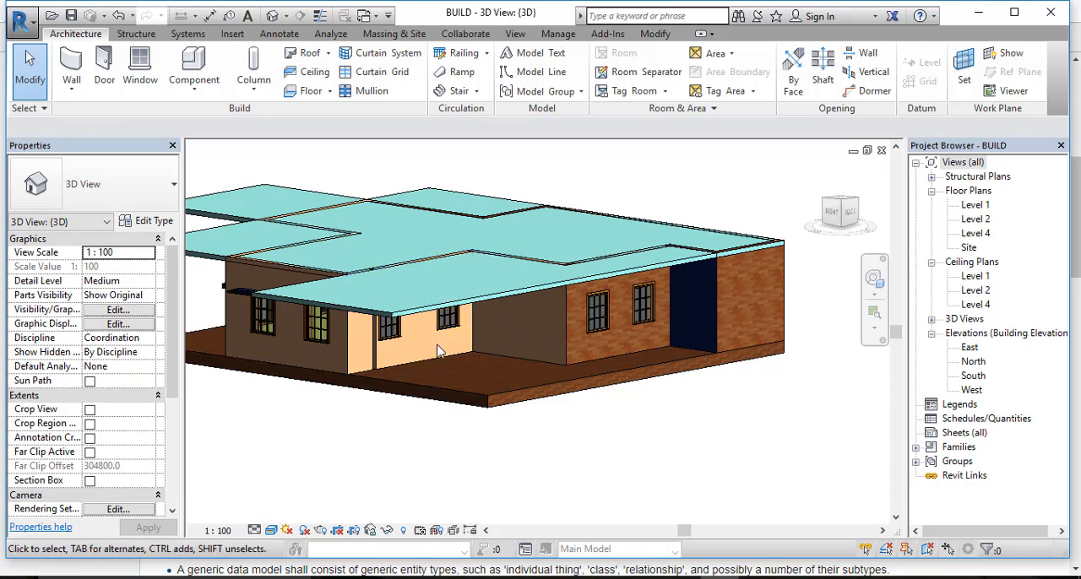
{"action": "middle_click_drag", "start_coordinate": [432, 355], "coordinate": [437, 509], "text": "shift"}
{"action": "scroll", "coordinate": [437, 509], "scroll_direction": "down", "scroll_amount": 1}
{"action": "middle_click_drag", "start_coordinate": [553, 413], "coordinate": [662, 257]}
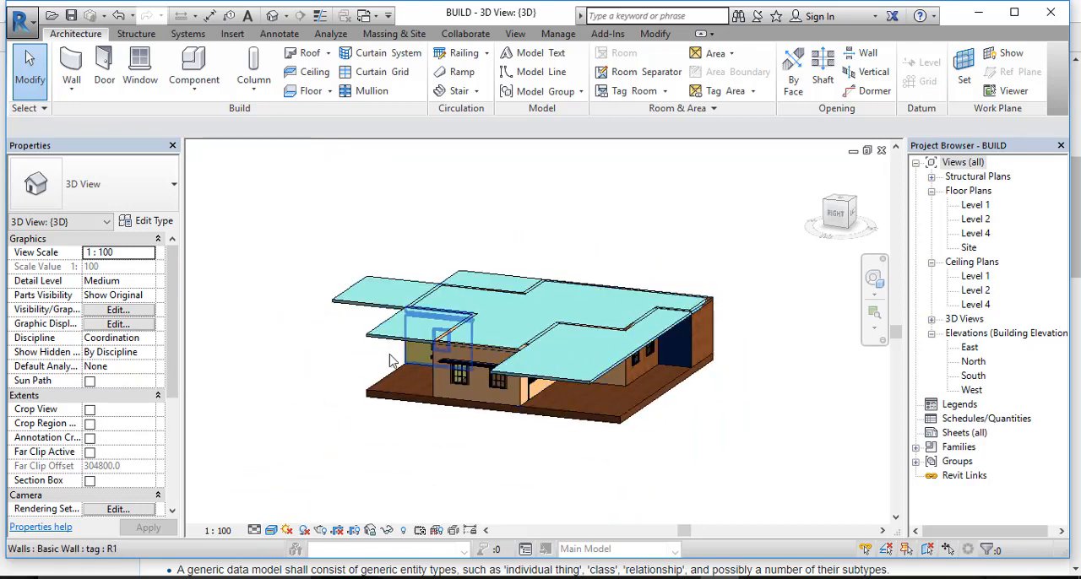
Step: View the house from the top and start an in-place Generic Models component named Generic Models 1
{"action": "scroll", "coordinate": [536, 265], "scroll_direction": "down", "scroll_amount": 2}
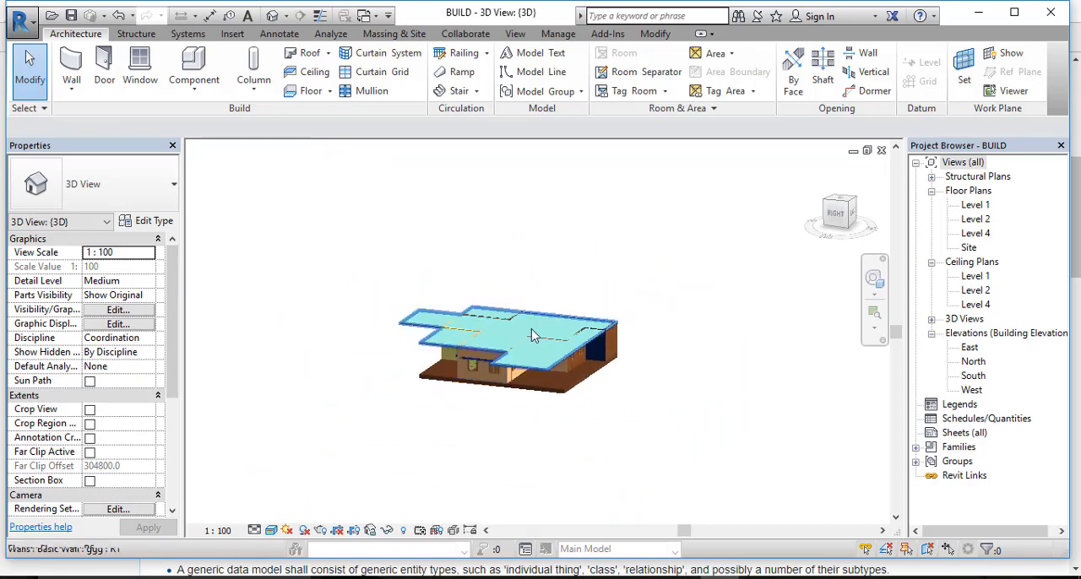
{"action": "middle_click_drag", "start_coordinate": [535, 265], "coordinate": [534, 386]}
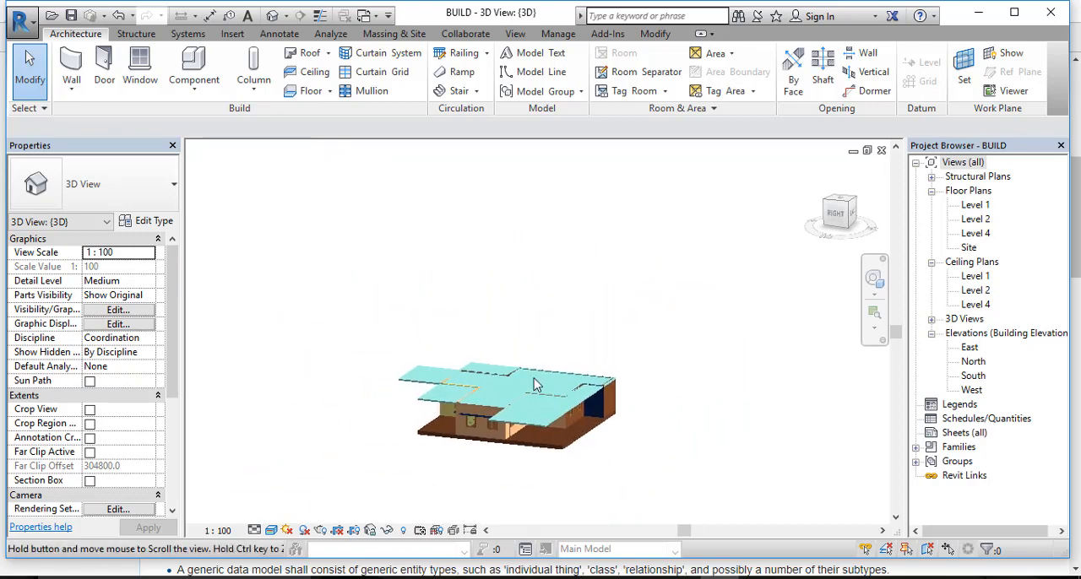
{"action": "left_click", "coordinate": [844, 205]}
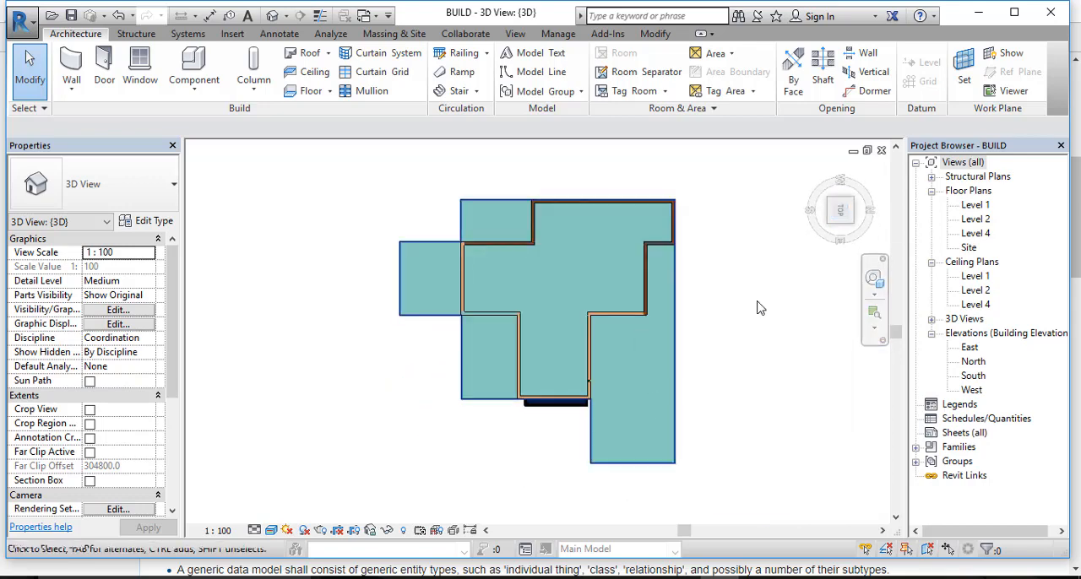
{"action": "left_click", "coordinate": [193, 85]}
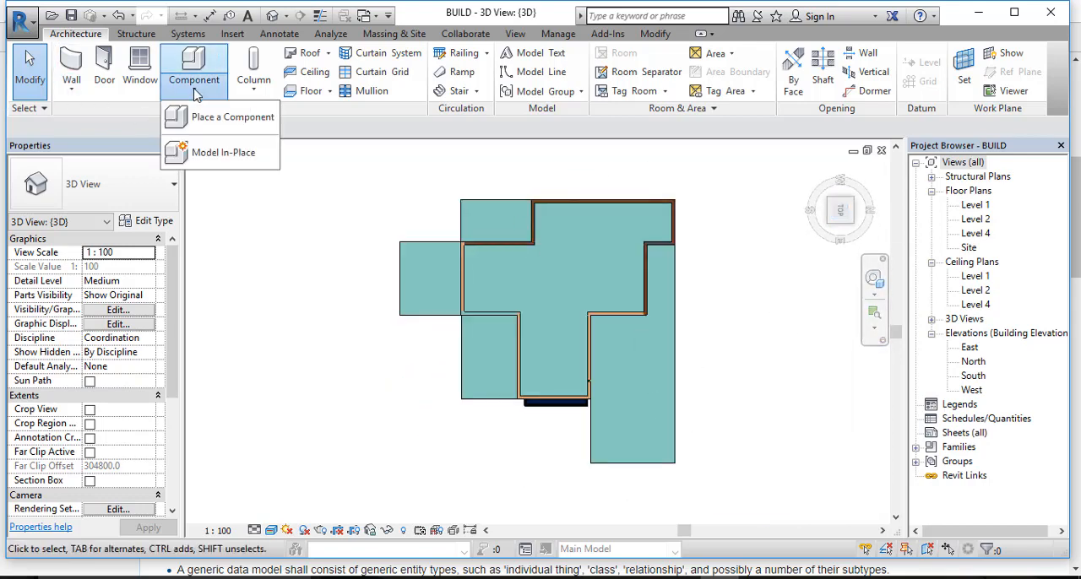
{"action": "left_click", "coordinate": [226, 152]}
{"action": "scroll", "coordinate": [415, 226], "scroll_direction": "down", "scroll_amount": 4}
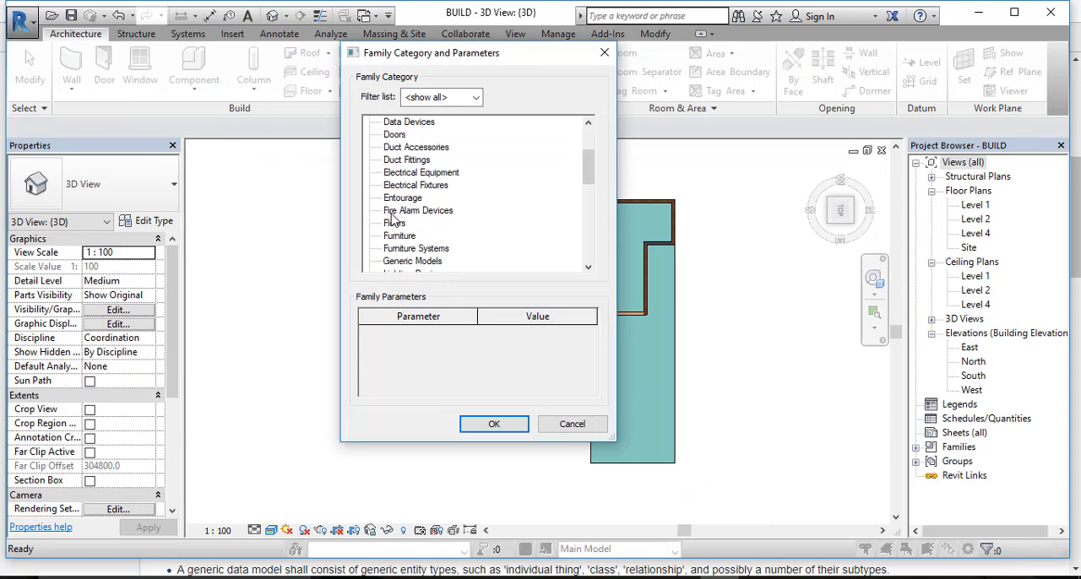
{"action": "double_click", "coordinate": [424, 211]}
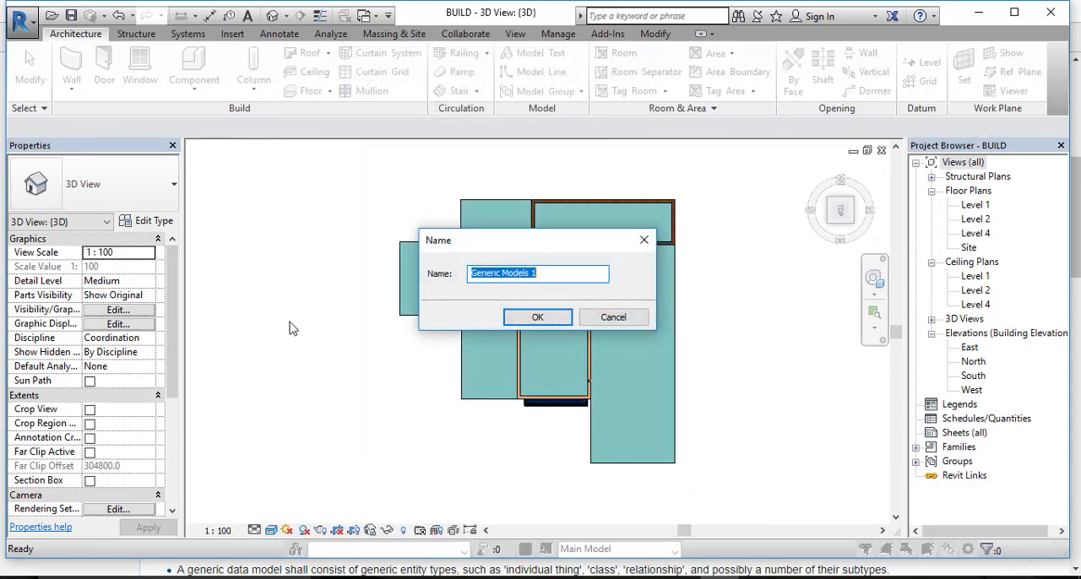
{"action": "left_click", "coordinate": [555, 324]}
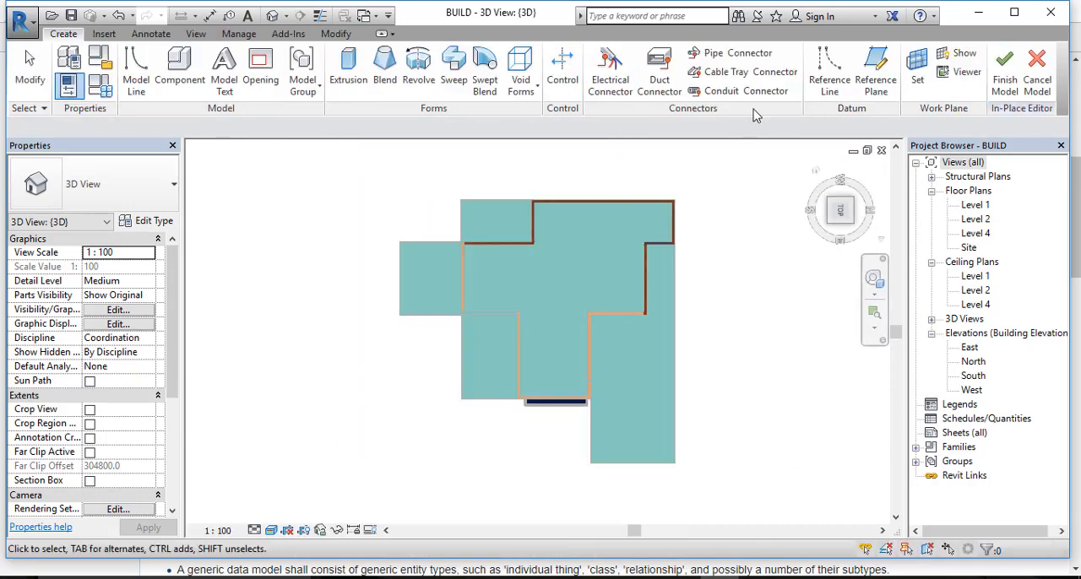
Step: Set the work plane by picking the roof slab as the plane
{"action": "left_click", "coordinate": [921, 89]}
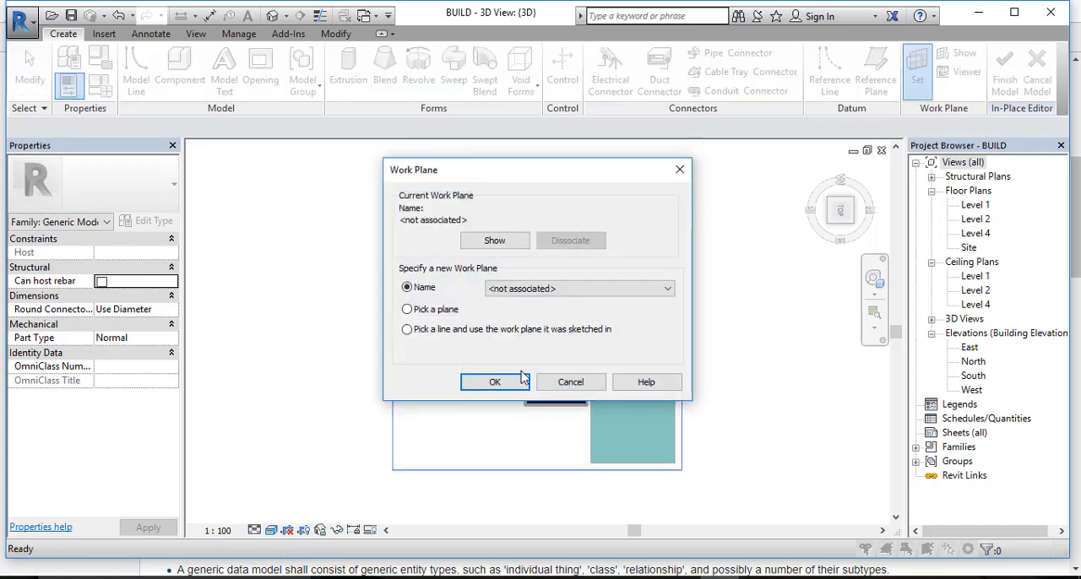
{"action": "left_click", "coordinate": [572, 290]}
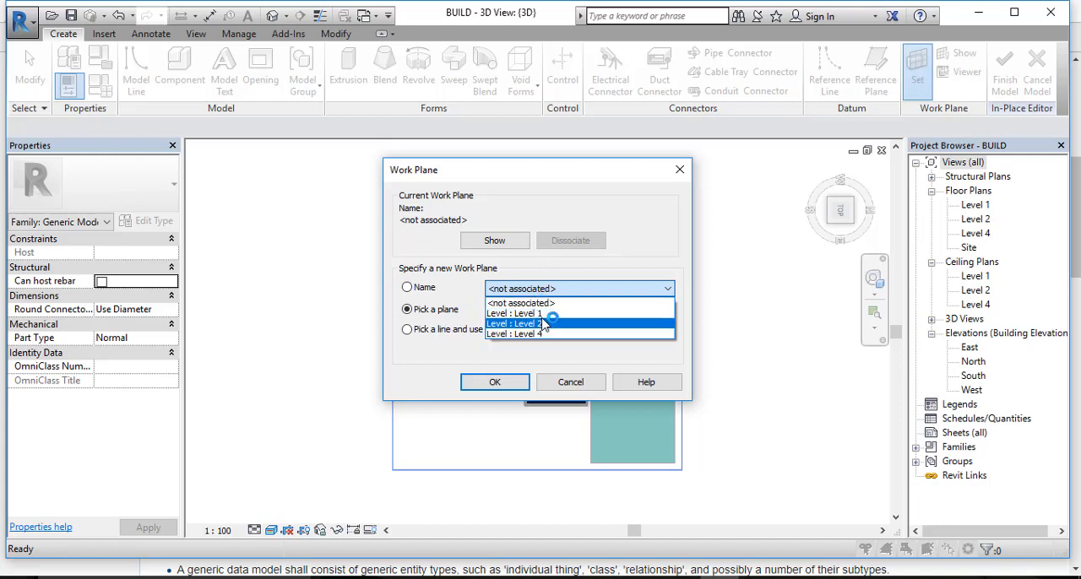
{"action": "left_click", "coordinate": [496, 387]}
{"action": "left_click", "coordinate": [495, 383]}
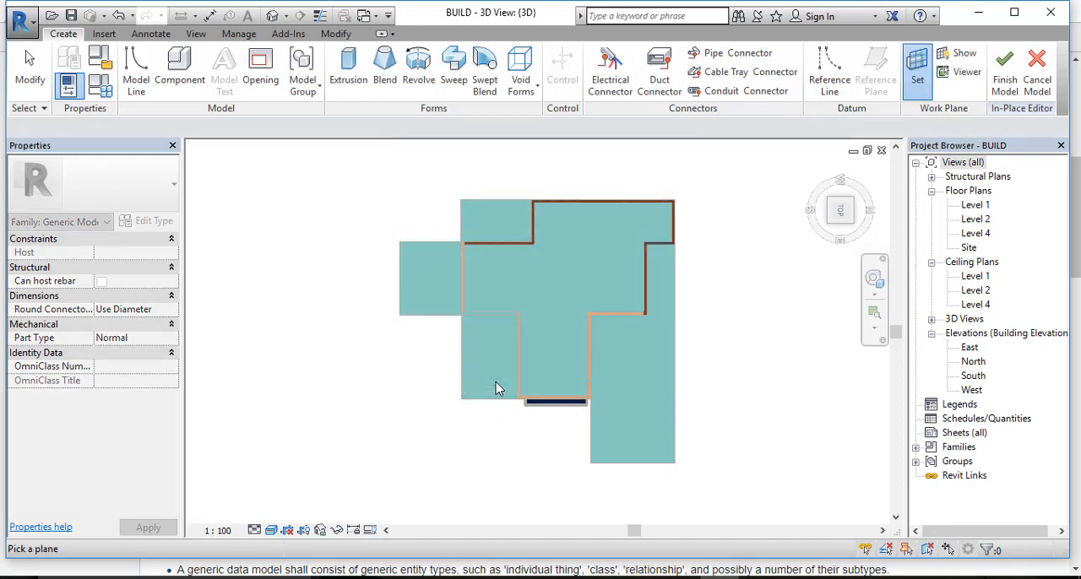
{"action": "left_click", "coordinate": [502, 201]}
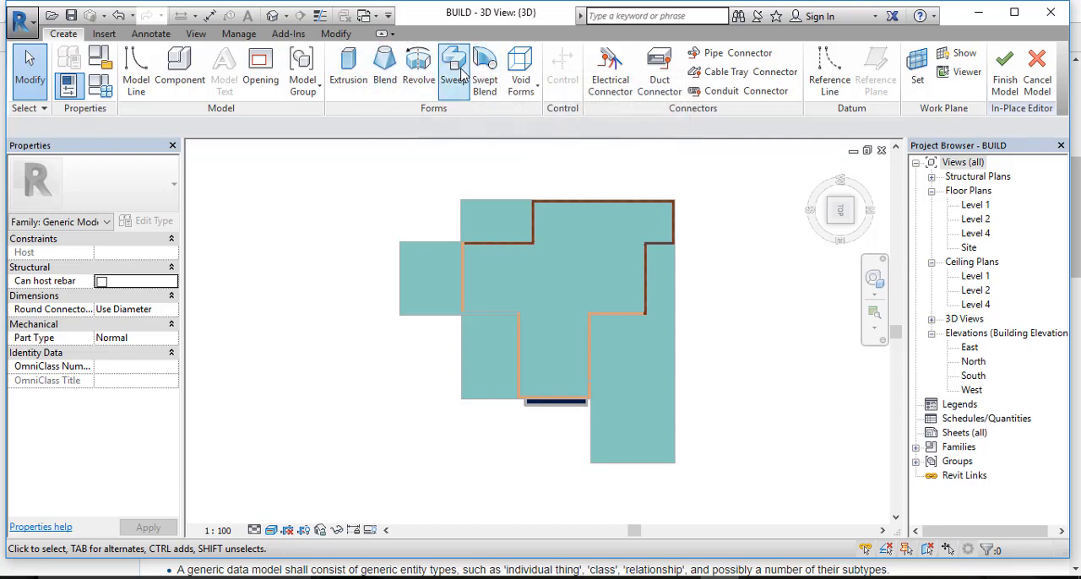
Step: Start an extrusion and sketch a 600 by 600 mm square near the inner front corner of the longest roof wing
{"action": "left_click", "coordinate": [353, 84]}
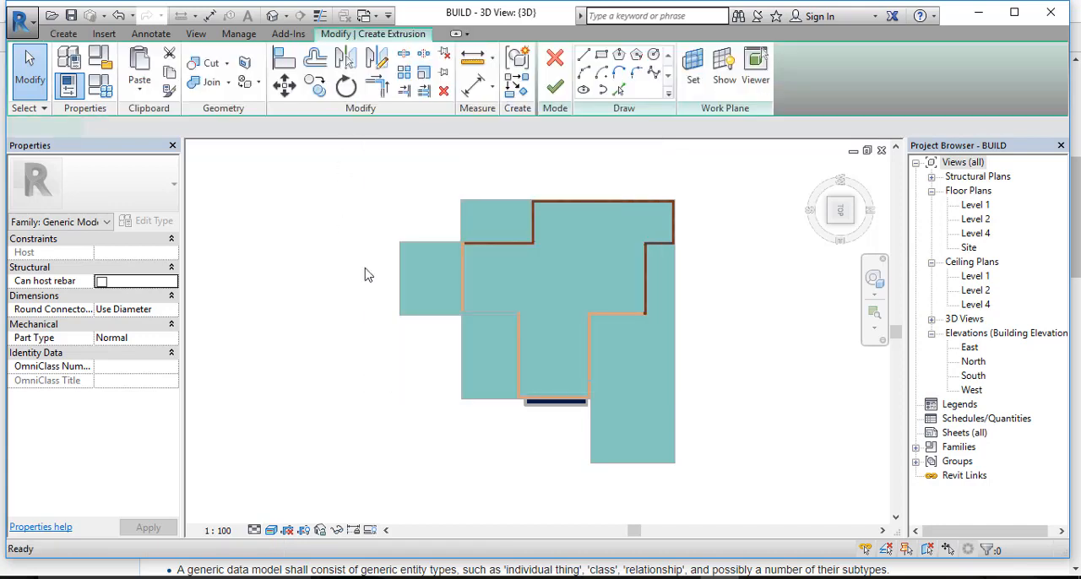
{"action": "scroll", "coordinate": [550, 381], "scroll_direction": "up", "scroll_amount": 3}
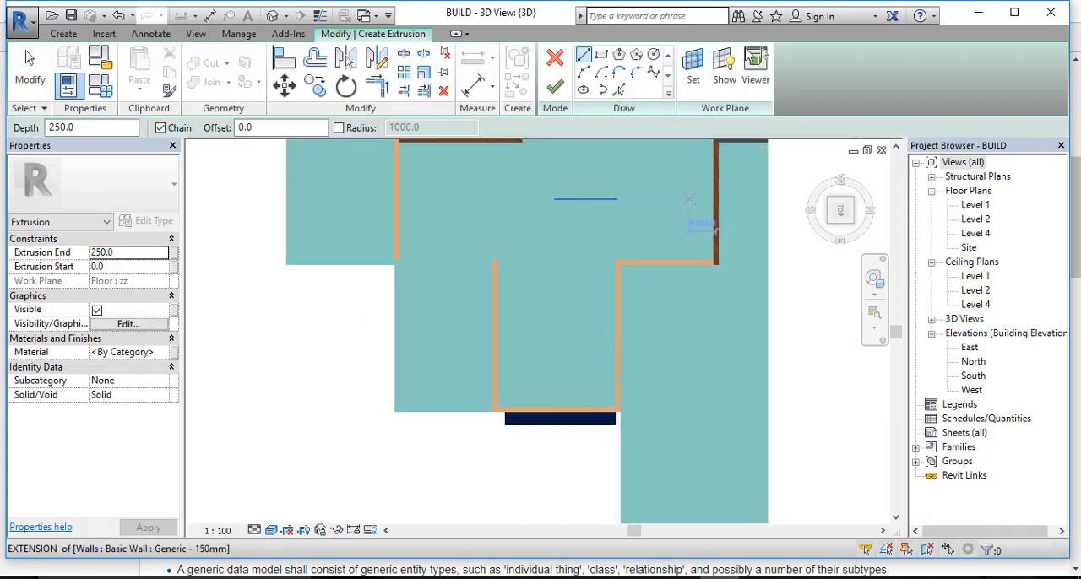
{"action": "left_click", "coordinate": [601, 54]}
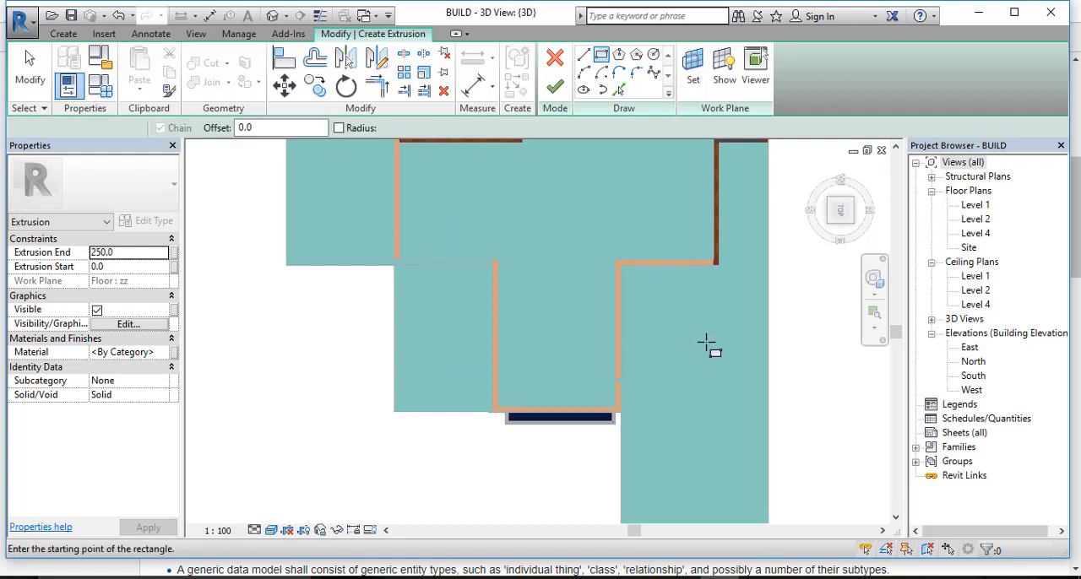
{"action": "mouse_move", "coordinate": [709, 345]}
{"action": "middle_mouse_down"}
{"action": "mouse_move", "coordinate": [719, 391]}
{"action": "mouse_move", "coordinate": [604, 334]}
{"action": "middle_mouse_up"}
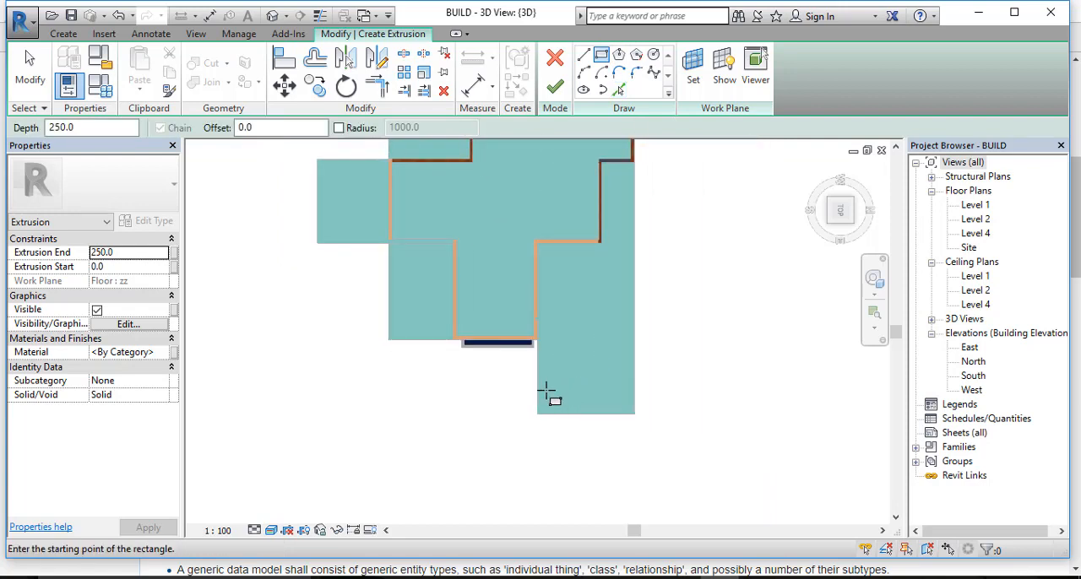
{"action": "scroll", "coordinate": [548, 394], "scroll_direction": "up", "scroll_amount": 2}
{"action": "left_click", "coordinate": [551, 394]}
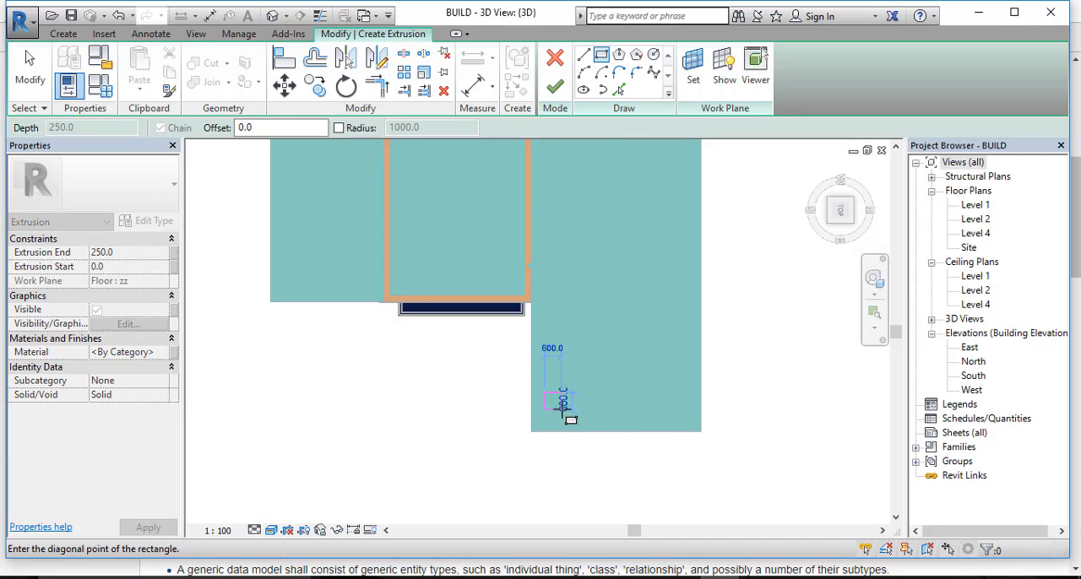
{"action": "left_click", "coordinate": [564, 408]}
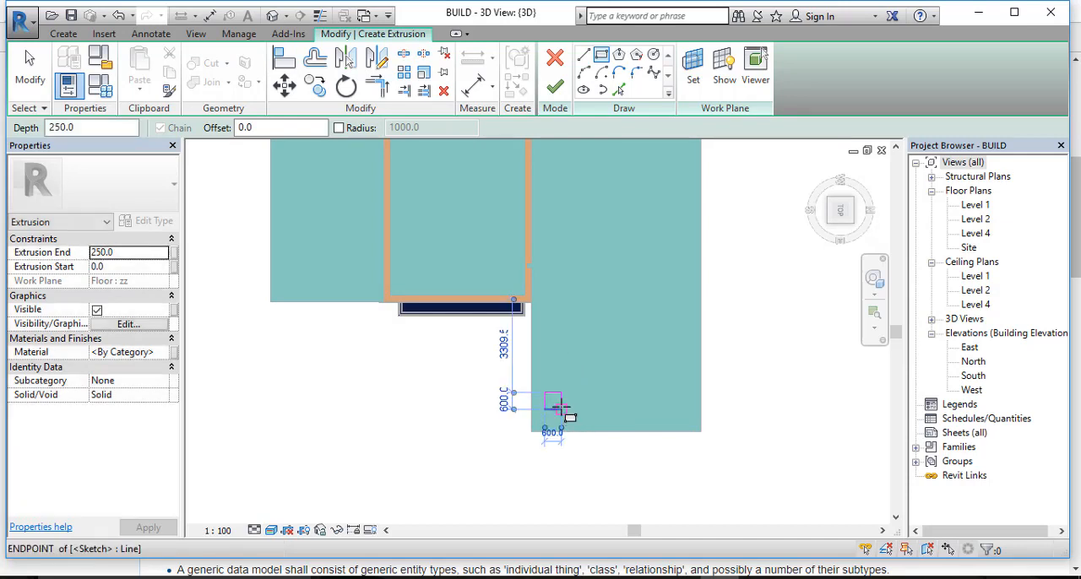
{"action": "scroll", "coordinate": [563, 408], "scroll_direction": "up", "scroll_amount": 3}
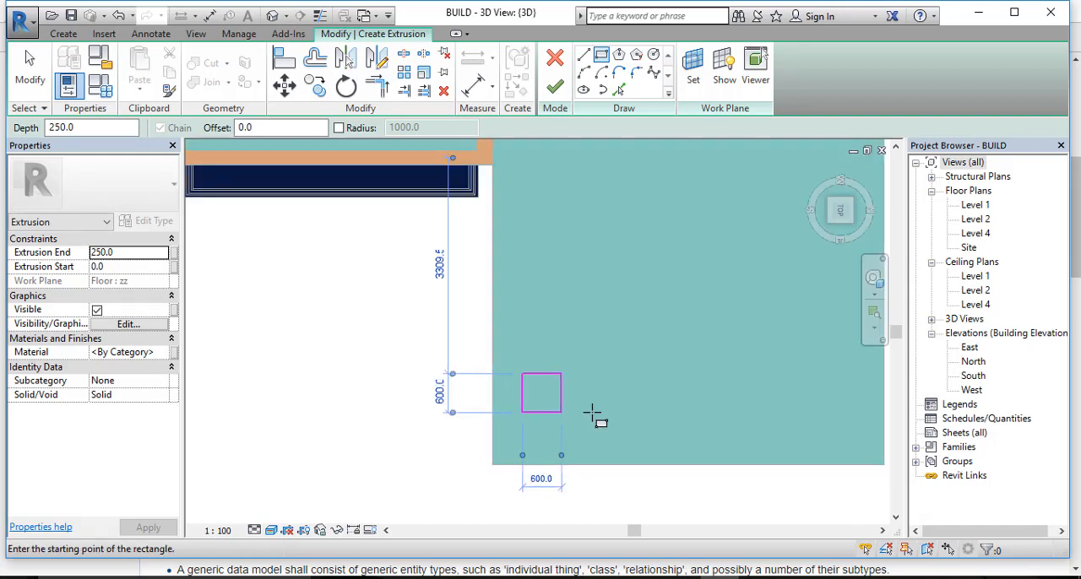
{"action": "scroll", "coordinate": [594, 414], "scroll_direction": "down", "scroll_amount": 2}
{"action": "key", "text": "Escape"}
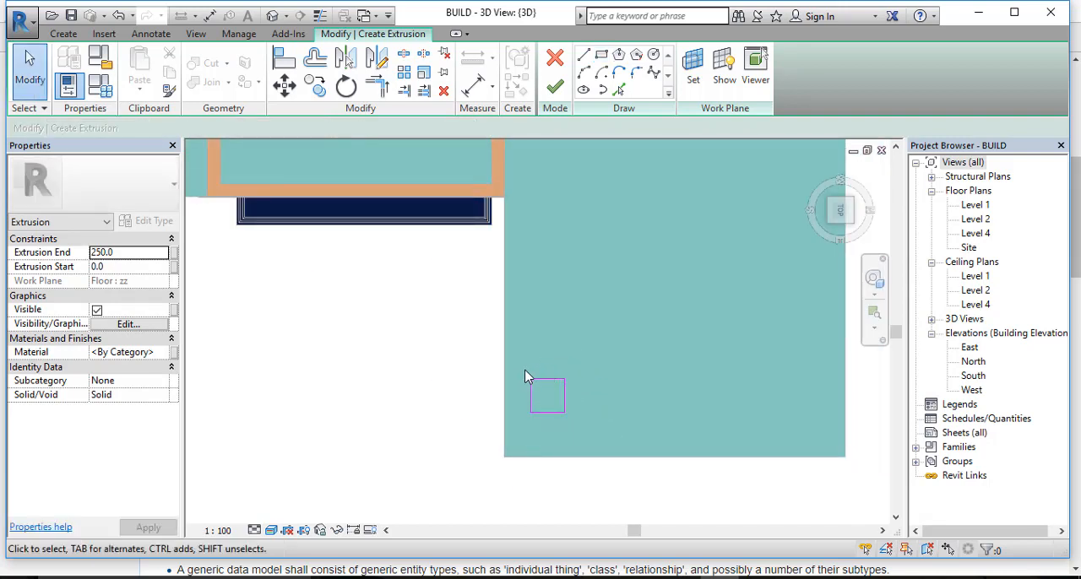
Step: Copy the square about 4300 mm straight across to the wing's opposite front corner
{"action": "mouse_move", "coordinate": [524, 370]}
{"action": "left_mouse_down"}
{"action": "mouse_move", "coordinate": [584, 441]}
{"action": "mouse_move", "coordinate": [605, 443]}
{"action": "left_mouse_up"}
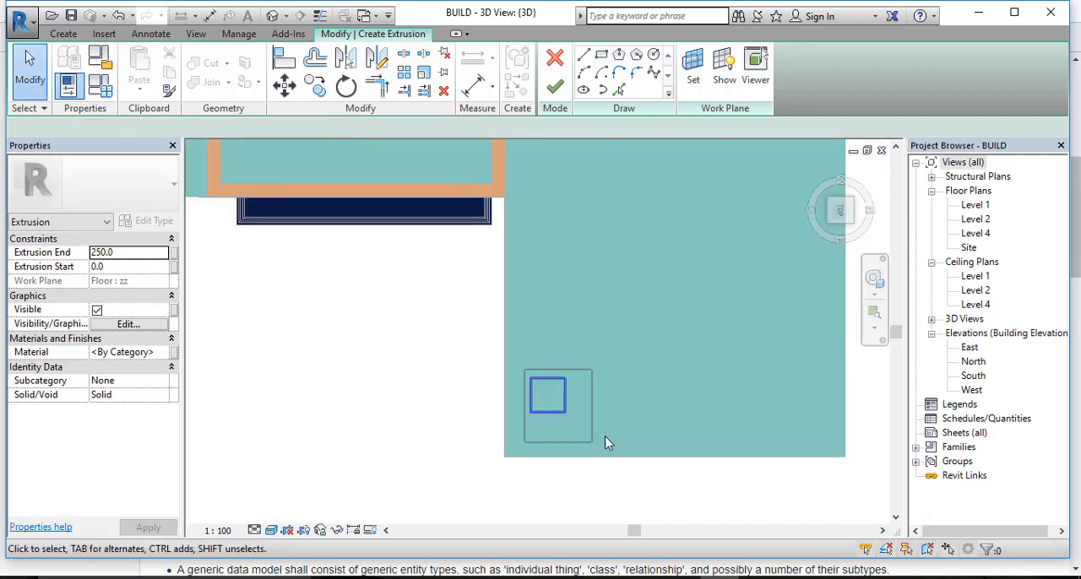
{"action": "left_click", "coordinate": [315, 85]}
{"action": "left_click", "coordinate": [564, 413]}
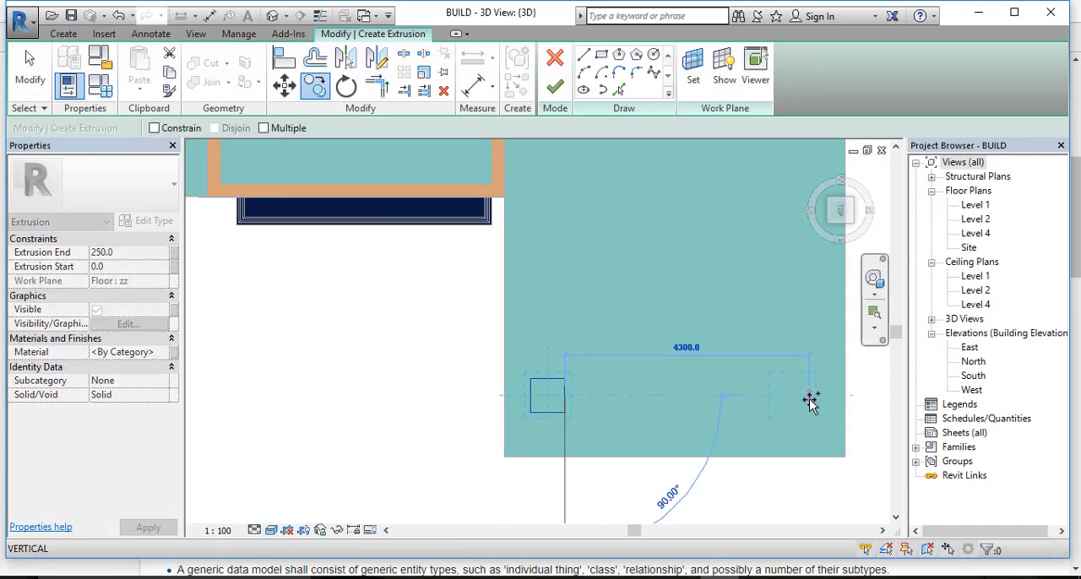
{"action": "left_click", "coordinate": [809, 402]}
{"action": "scroll", "coordinate": [610, 376], "scroll_direction": "down", "scroll_amount": 2}
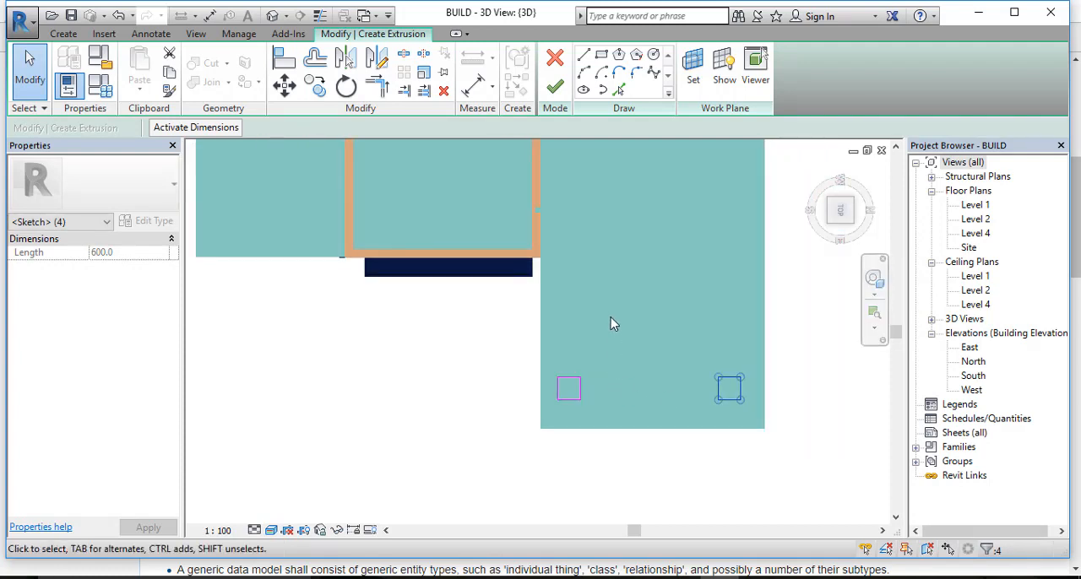
Step: Using multiple copy, place two squares along the outer edge of the slab beside the window bay, about 4100 mm apart
{"action": "middle_click_drag", "start_coordinate": [640, 374], "coordinate": [707, 478]}
{"action": "scroll", "coordinate": [673, 404], "scroll_direction": "down", "scroll_amount": 3}
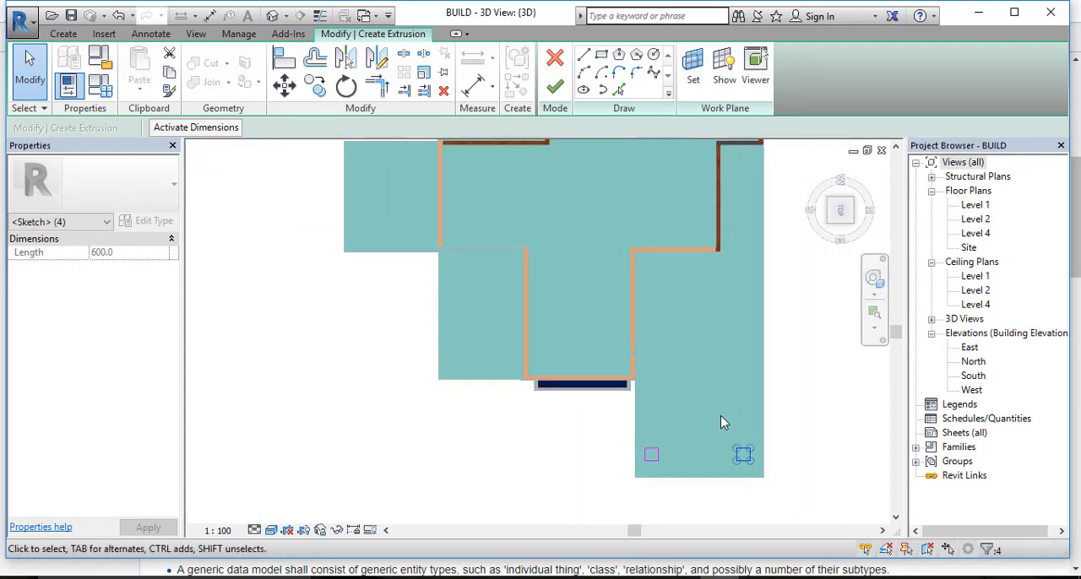
{"action": "left_click", "coordinate": [766, 479]}
{"action": "left_click", "coordinate": [312, 87]}
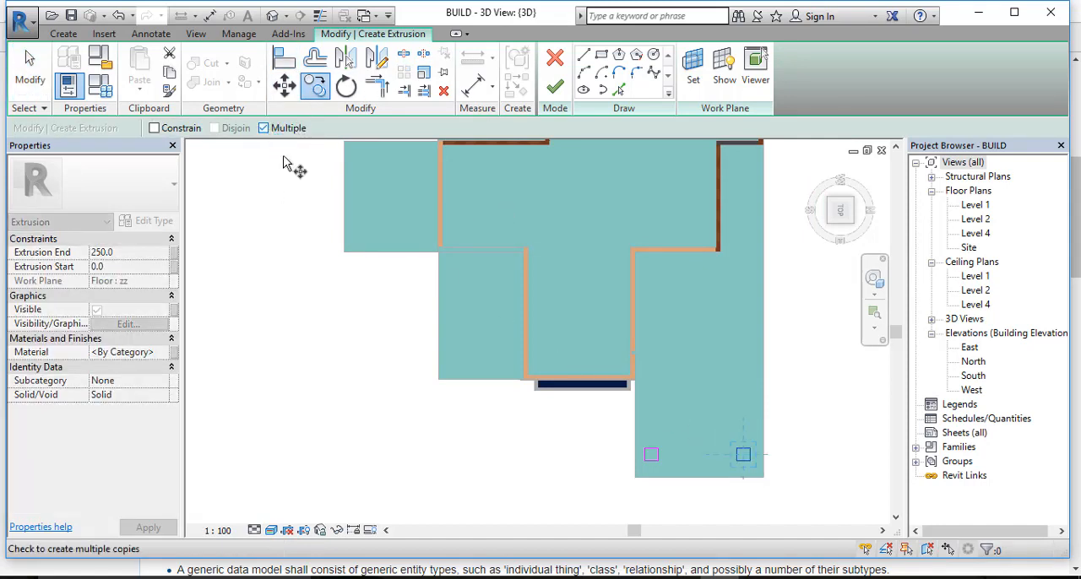
{"action": "left_click", "coordinate": [742, 457]}
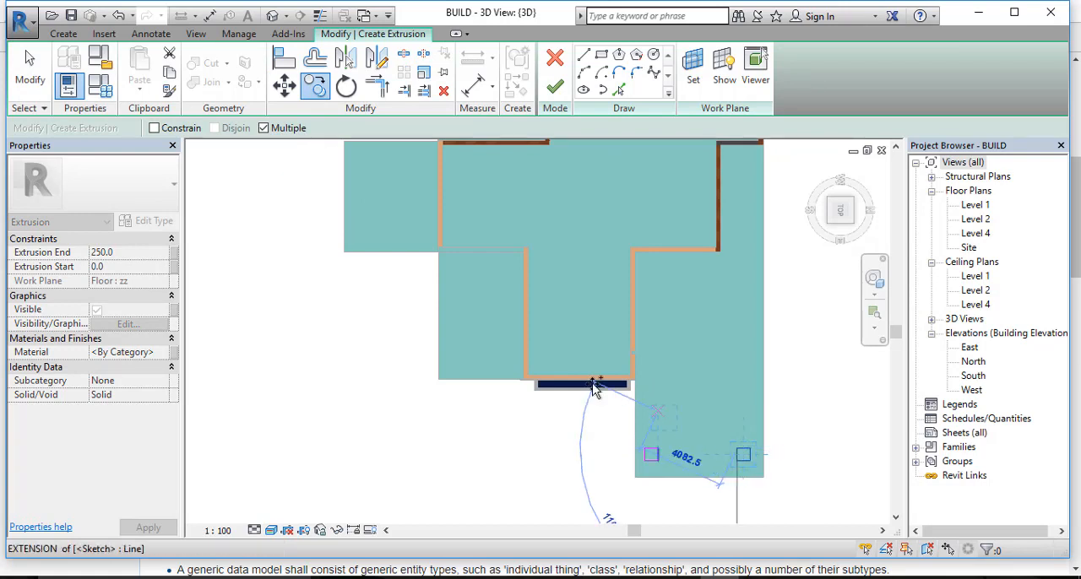
{"action": "scroll", "coordinate": [456, 370], "scroll_direction": "up", "scroll_amount": 3}
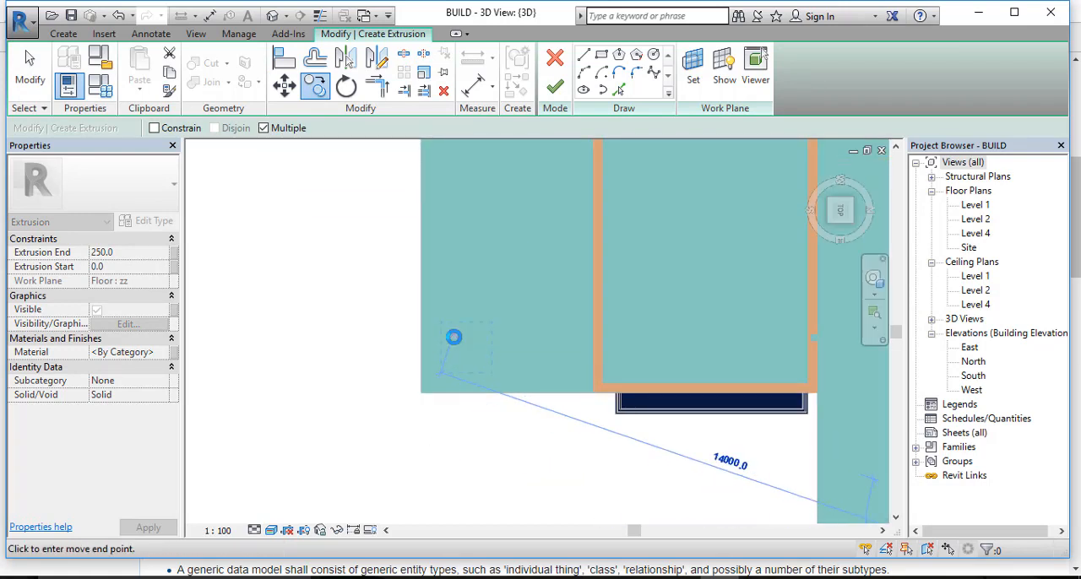
{"action": "left_click", "coordinate": [453, 337]}
{"action": "middle_click_drag", "start_coordinate": [506, 312], "coordinate": [519, 505]}
{"action": "scroll", "coordinate": [517, 502], "scroll_direction": "up", "scroll_amount": 1}
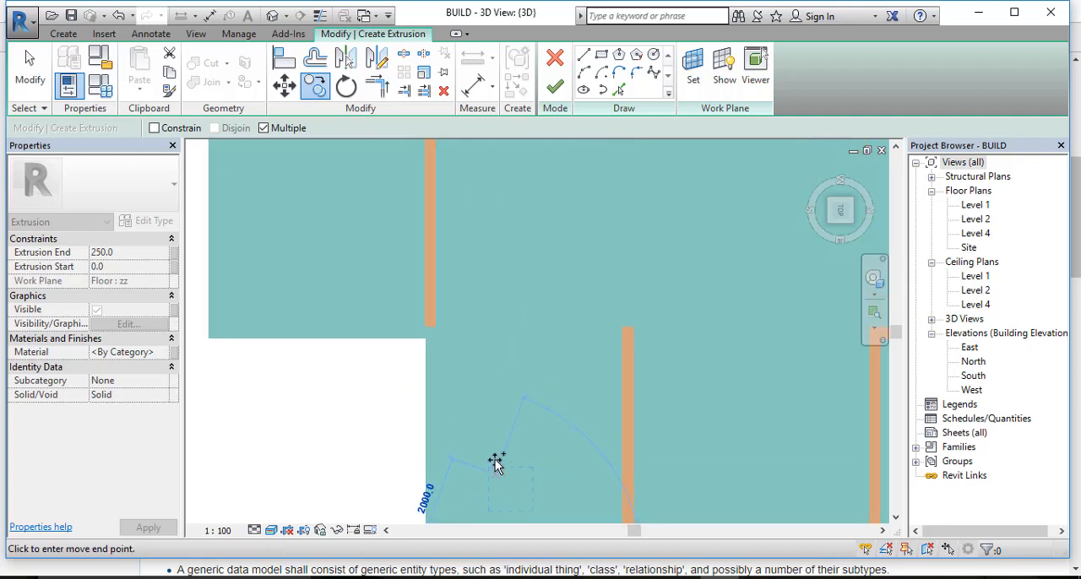
{"action": "left_click", "coordinate": [459, 362]}
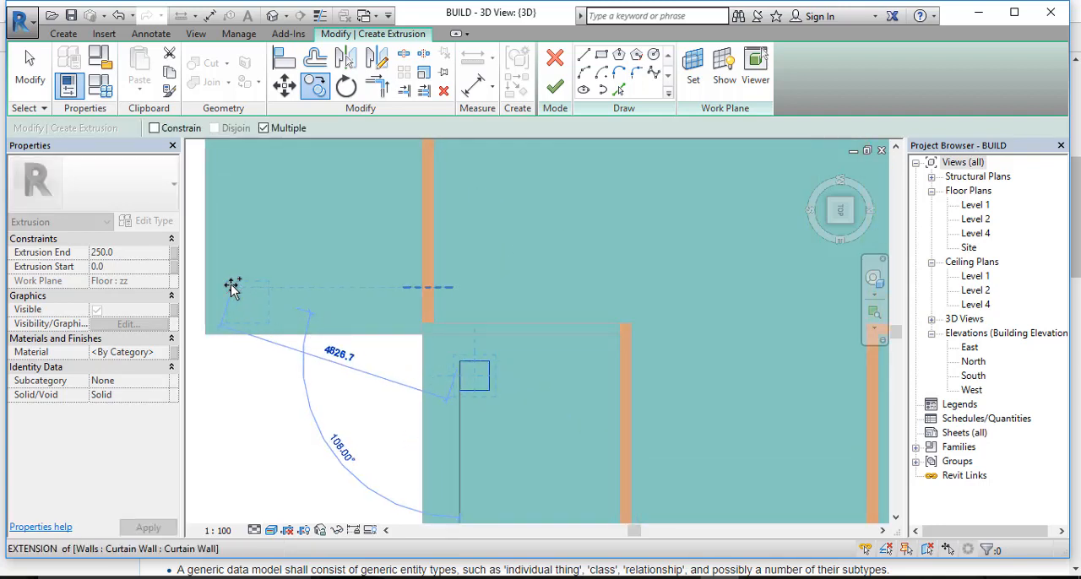
Step: Place two more copies at the outer corners of the projecting side slab, about 3700 mm apart
{"action": "scroll", "coordinate": [235, 286], "scroll_direction": "down", "scroll_amount": 1}
{"action": "middle_click_drag", "start_coordinate": [249, 290], "coordinate": [412, 323]}
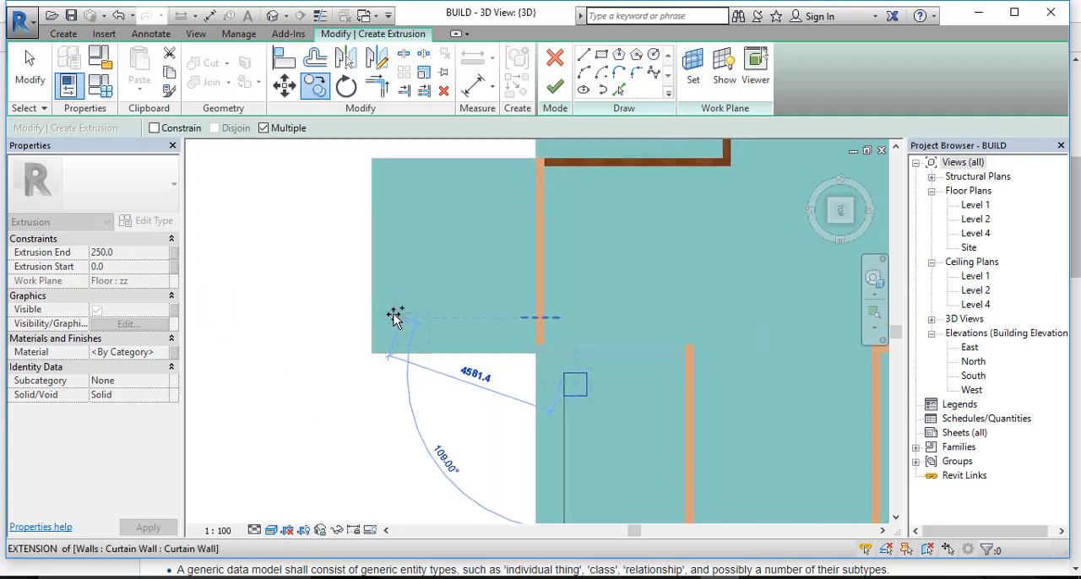
{"action": "left_click", "coordinate": [395, 316]}
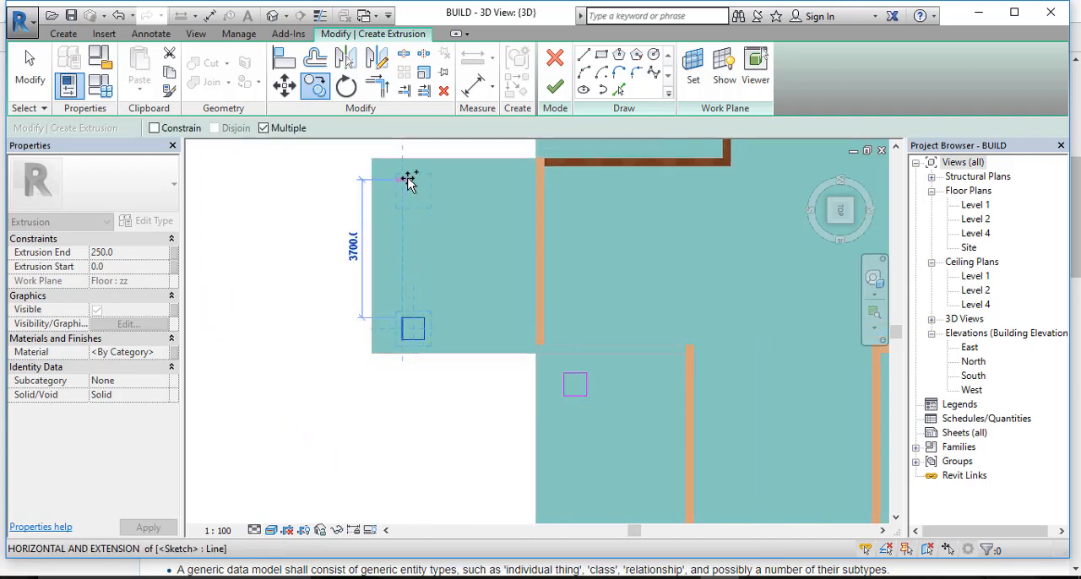
{"action": "left_click", "coordinate": [410, 180]}
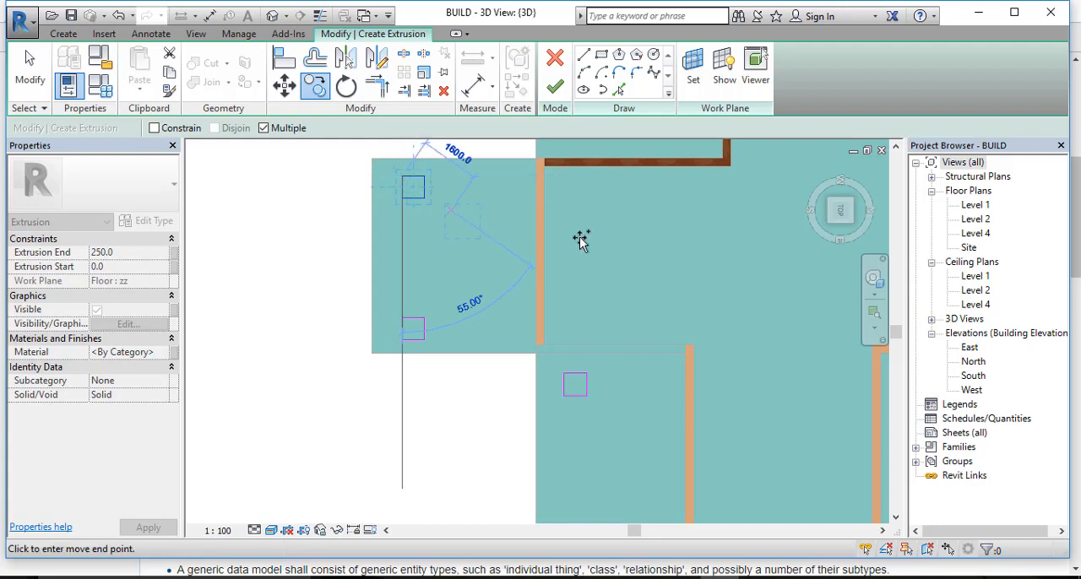
Step: Place one more copy of the square at the outer corner of the rear roof slab and end the copying
{"action": "scroll", "coordinate": [670, 244], "scroll_direction": "down", "scroll_amount": 3}
{"action": "middle_click_drag", "start_coordinate": [695, 242], "coordinate": [557, 263]}
{"action": "scroll", "coordinate": [541, 219], "scroll_direction": "up", "scroll_amount": 4}
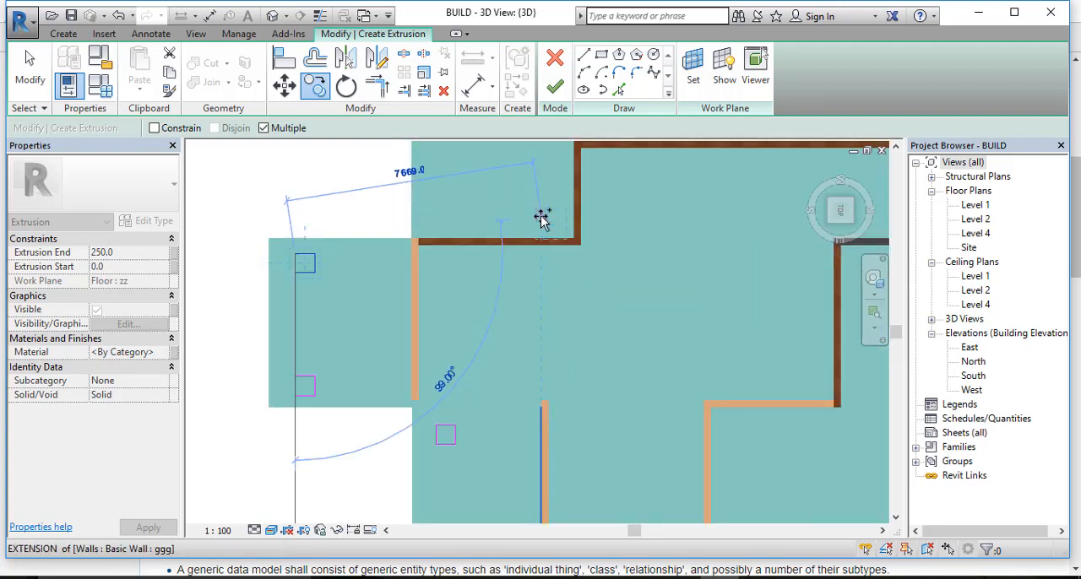
{"action": "middle_click_drag", "start_coordinate": [490, 198], "coordinate": [510, 353]}
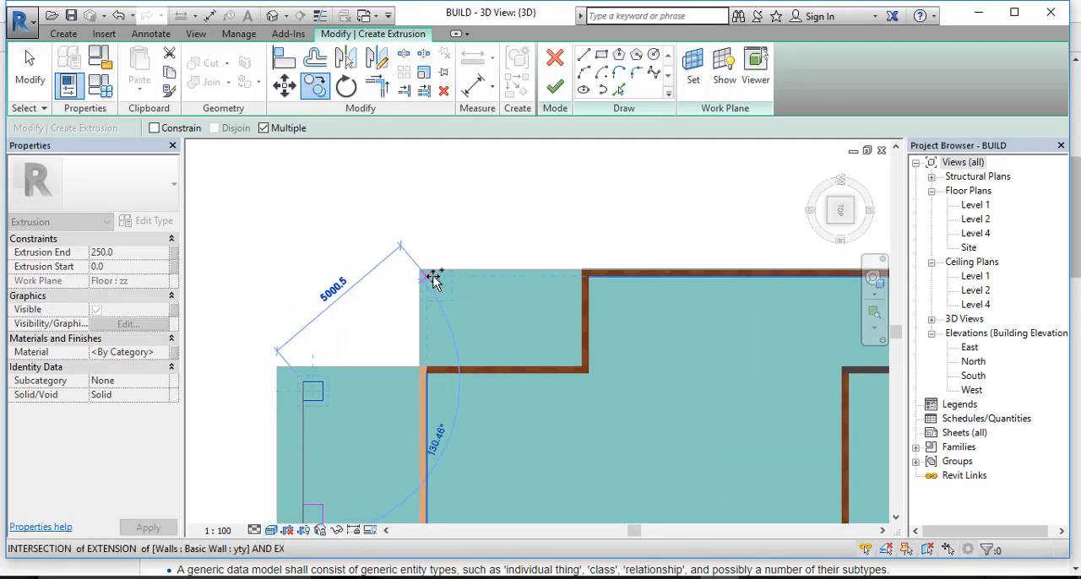
{"action": "left_click", "coordinate": [433, 279]}
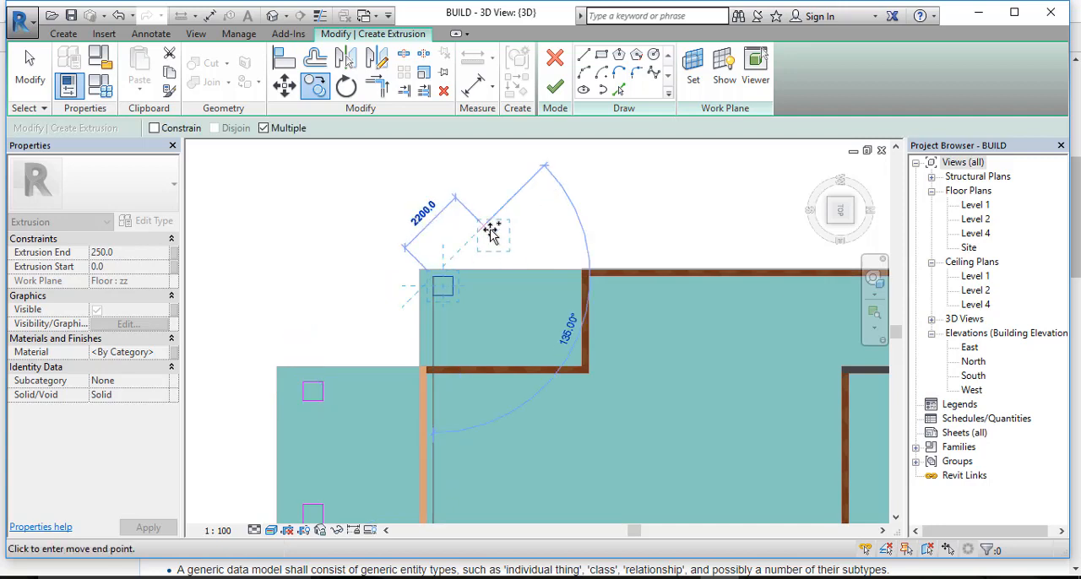
{"action": "key", "text": "Escape"}
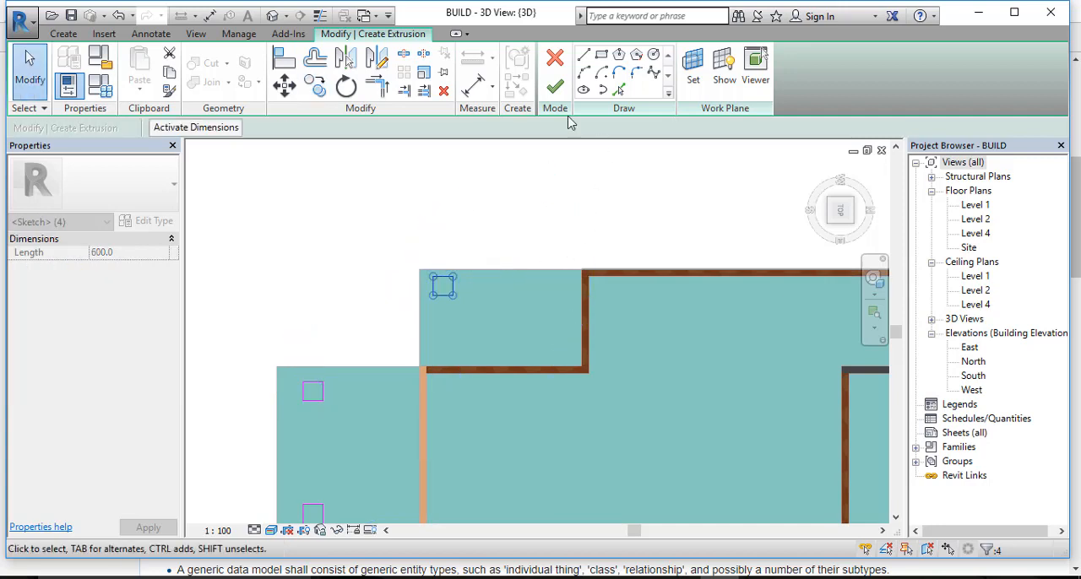
Step: Finish the column extrusion sketch with its 250 mm depth and complete the in-place model
{"action": "left_click", "coordinate": [564, 99]}
{"action": "scroll", "coordinate": [583, 237], "scroll_direction": "down", "scroll_amount": 3}
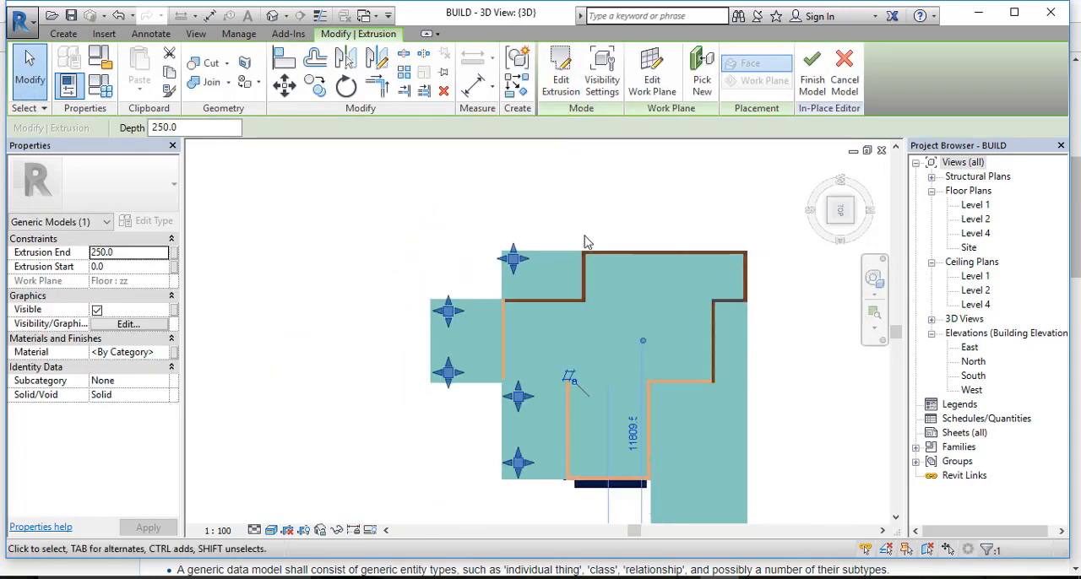
{"action": "middle_click_drag", "start_coordinate": [541, 399], "coordinate": [651, 369], "text": "shift"}
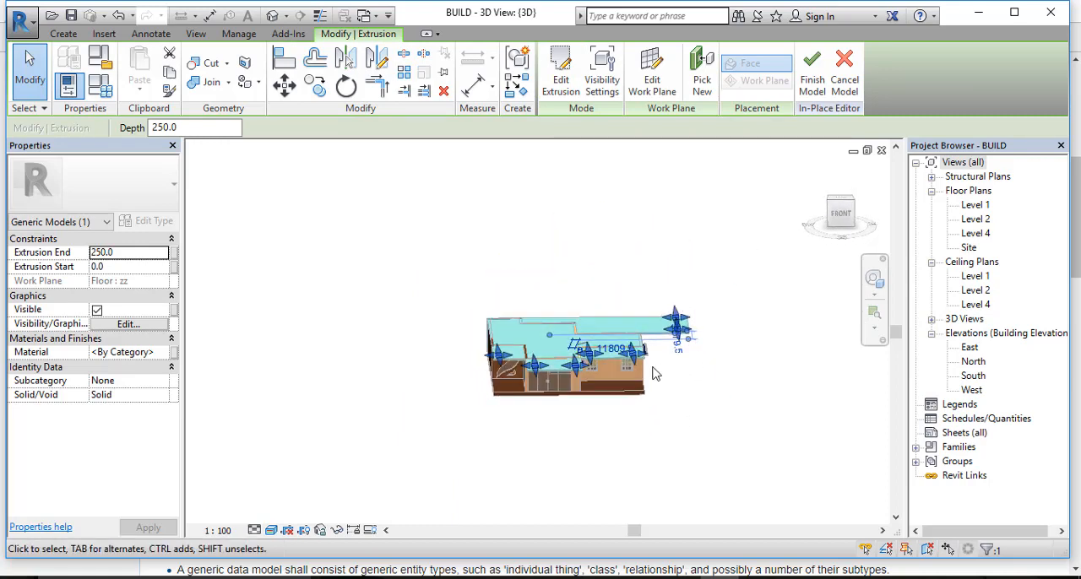
{"action": "scroll", "coordinate": [641, 370], "scroll_direction": "up", "scroll_amount": 2}
{"action": "left_click_drag", "start_coordinate": [629, 355], "coordinate": [626, 362]}
{"action": "left_click", "coordinate": [775, 347]}
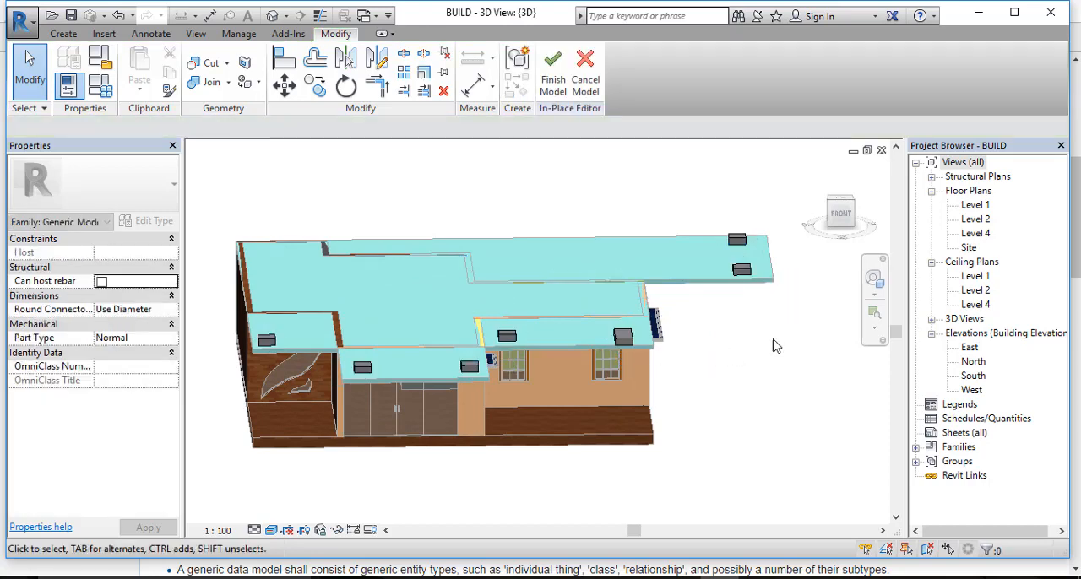
{"action": "left_click", "coordinate": [557, 88]}
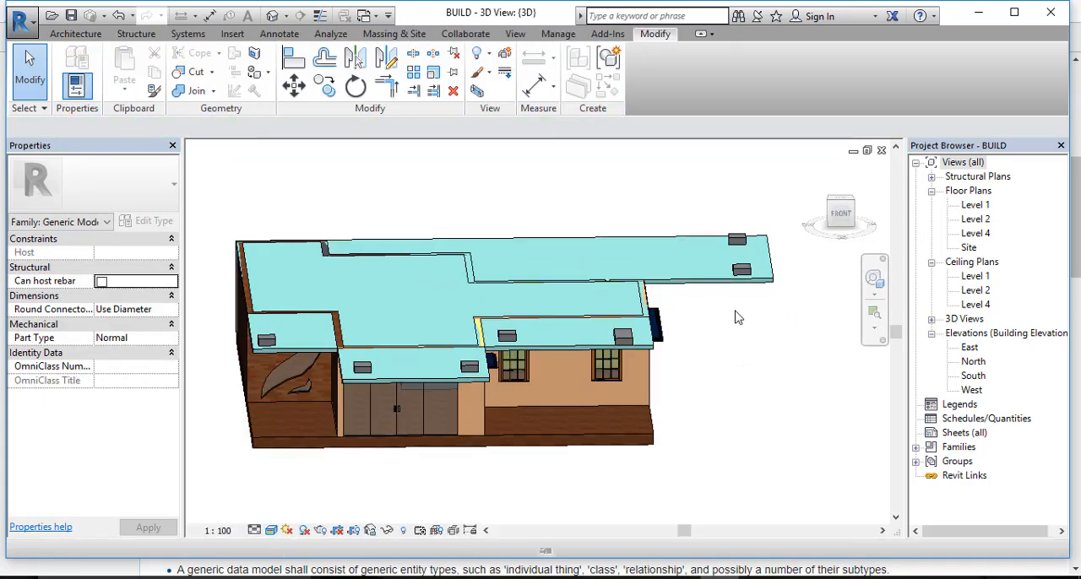
Step: Stretch the bottom faces of the column extrusion down from the roof slab to below the house's floor base
{"action": "left_click", "coordinate": [740, 280]}
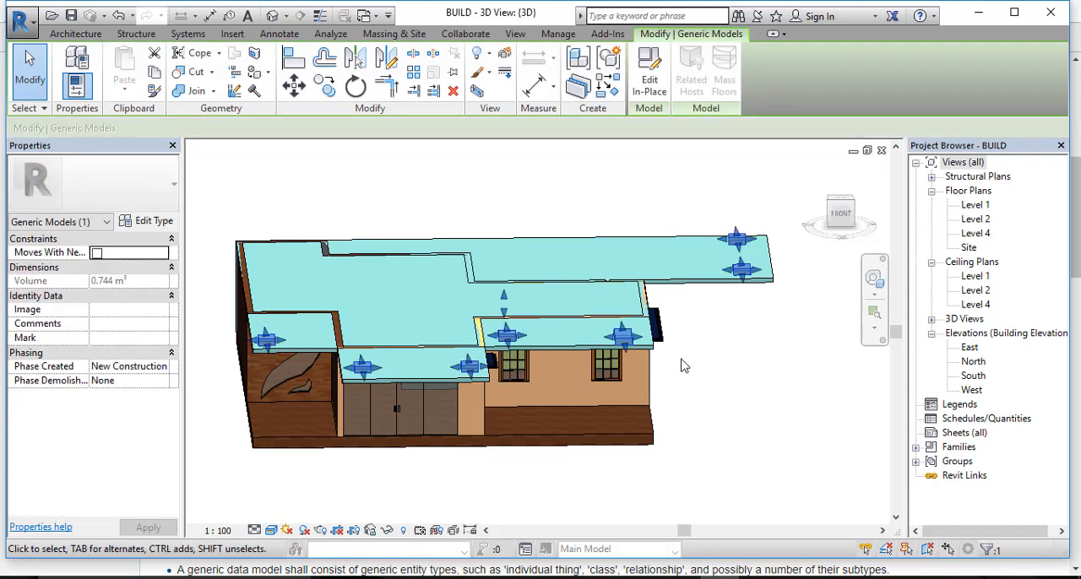
{"action": "middle_click_drag", "start_coordinate": [681, 367], "coordinate": [504, 338], "text": "shift"}
{"action": "left_click_drag", "start_coordinate": [507, 323], "coordinate": [500, 454]}
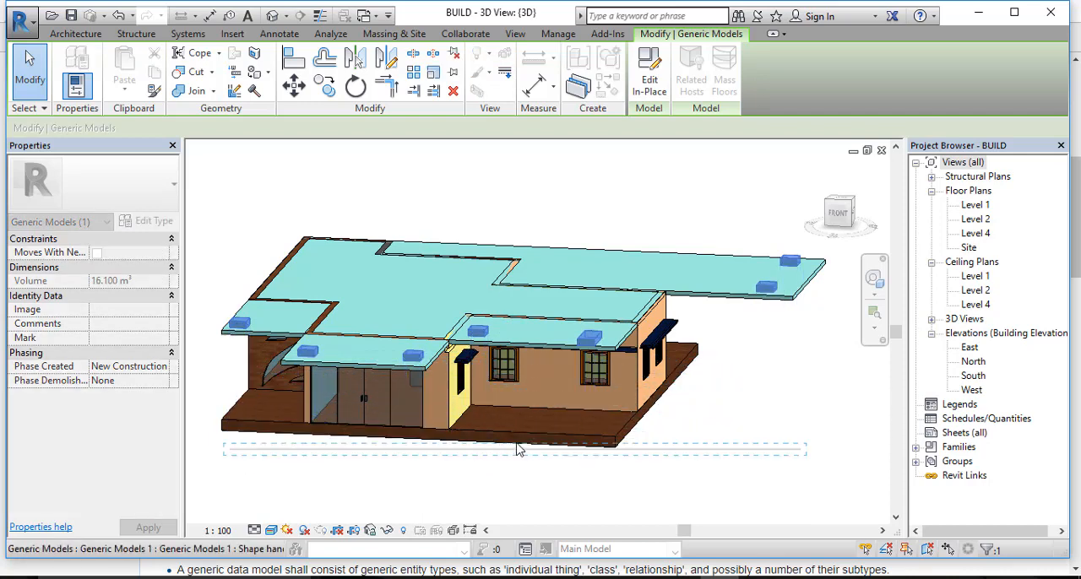
{"action": "left_click", "coordinate": [665, 443]}
{"action": "middle_click_drag", "start_coordinate": [679, 448], "coordinate": [397, 372], "text": "shift"}
Step: Narrow the overly wide corner column beside the windowed wing so its width matches the other columns
{"action": "left_click", "coordinate": [357, 385]}
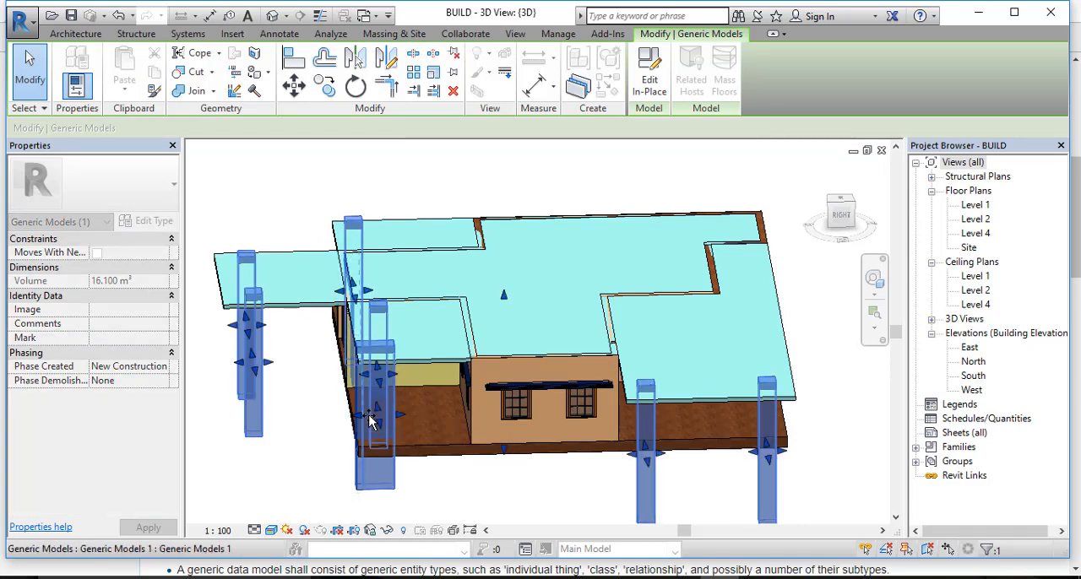
{"action": "left_click_drag", "start_coordinate": [369, 414], "coordinate": [372, 415]}
{"action": "scroll", "coordinate": [378, 325], "scroll_direction": "up", "scroll_amount": 3}
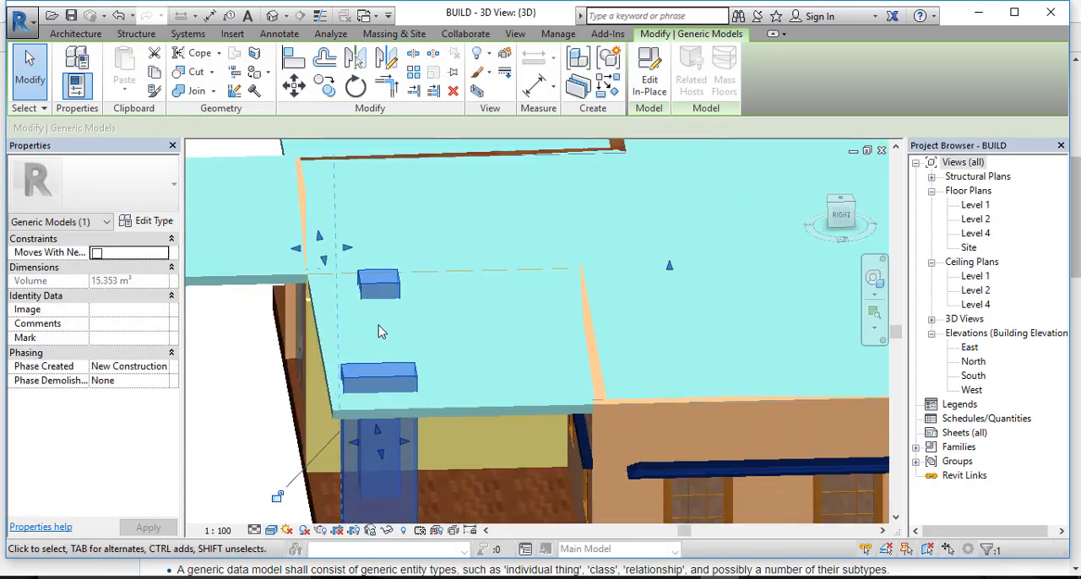
{"action": "middle_click_drag", "start_coordinate": [450, 297], "coordinate": [459, 174]}
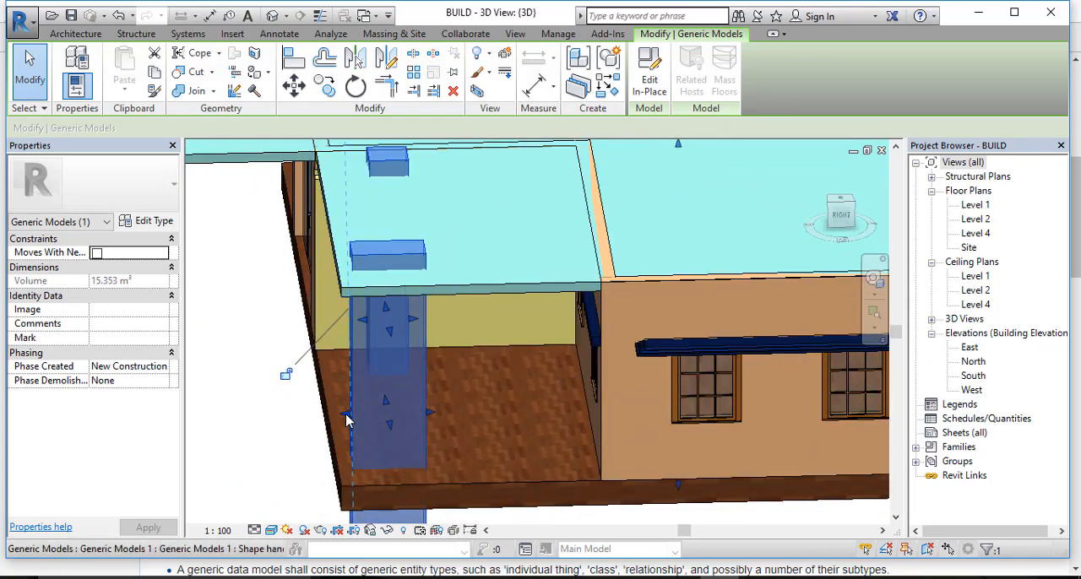
{"action": "left_click_drag", "start_coordinate": [347, 419], "coordinate": [379, 417]}
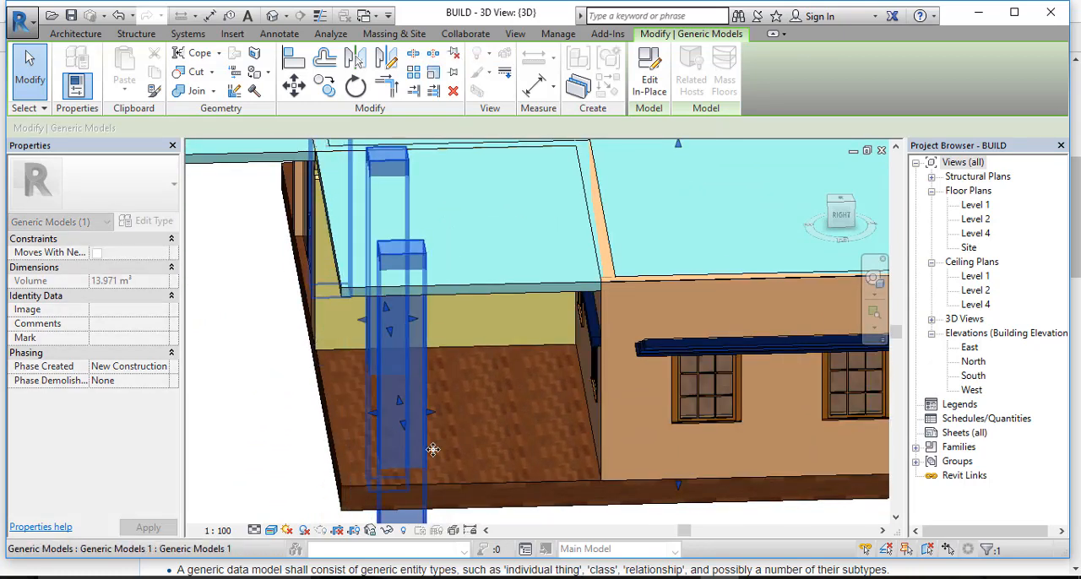
{"action": "scroll", "coordinate": [378, 416], "scroll_direction": "down", "scroll_amount": 4}
{"action": "key", "text": "Escape"}
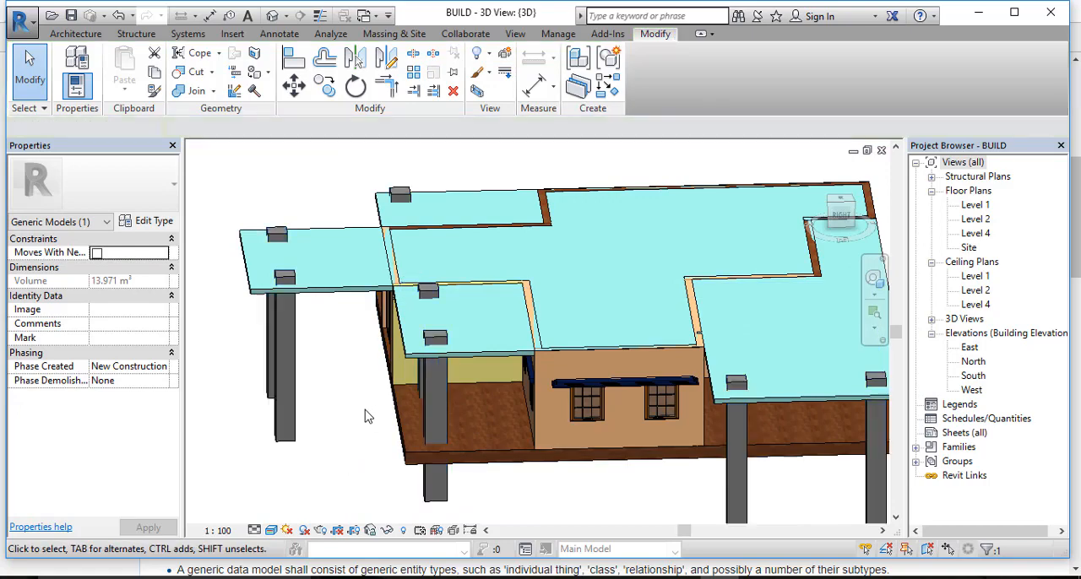
Step: Shorten the columns from below so their lower ends stop just under the floor slab
{"action": "middle_click_drag", "start_coordinate": [374, 415], "coordinate": [722, 346], "text": "shift"}
{"action": "scroll", "coordinate": [532, 380], "scroll_direction": "down", "scroll_amount": 2}
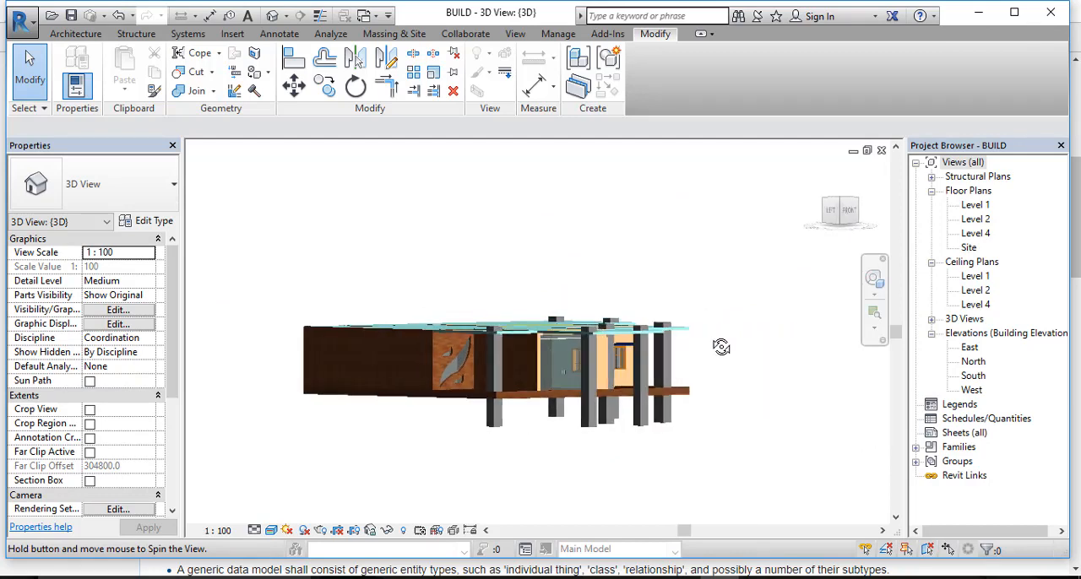
{"action": "left_click", "coordinate": [491, 422]}
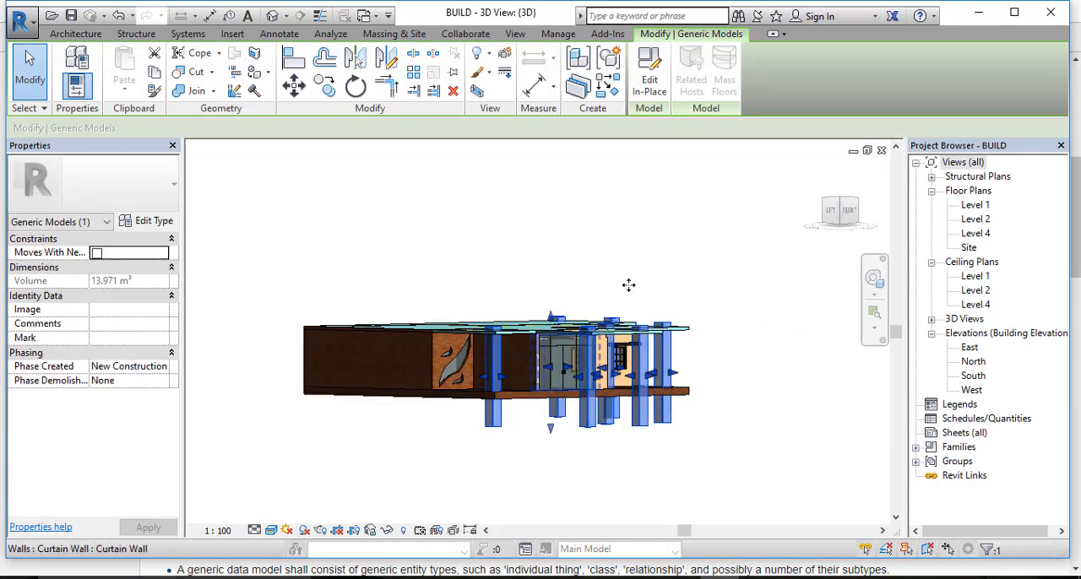
{"action": "scroll", "coordinate": [502, 308], "scroll_direction": "up", "scroll_amount": 2}
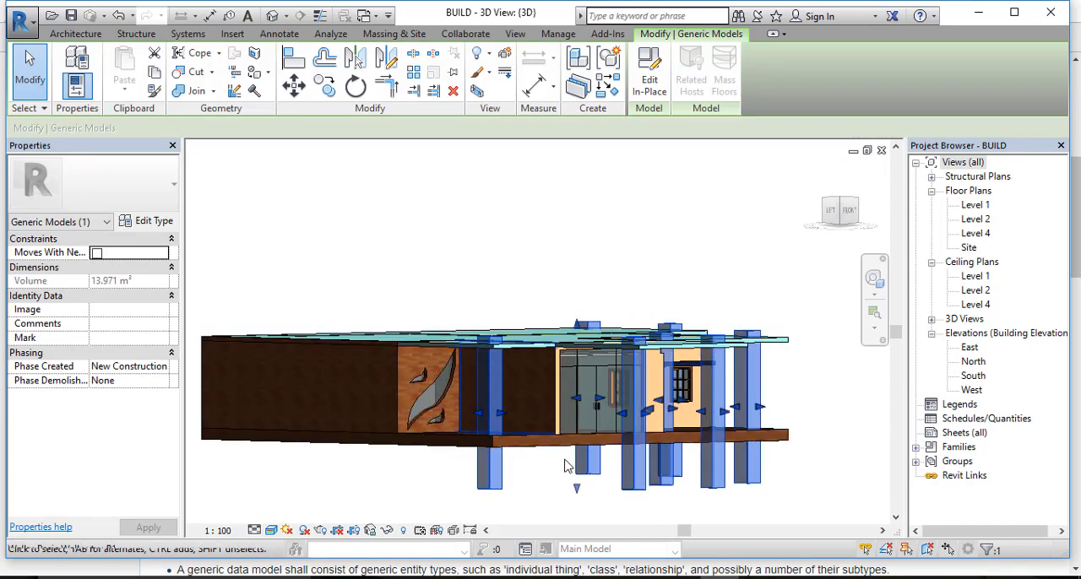
{"action": "left_click_drag", "start_coordinate": [578, 496], "coordinate": [582, 448]}
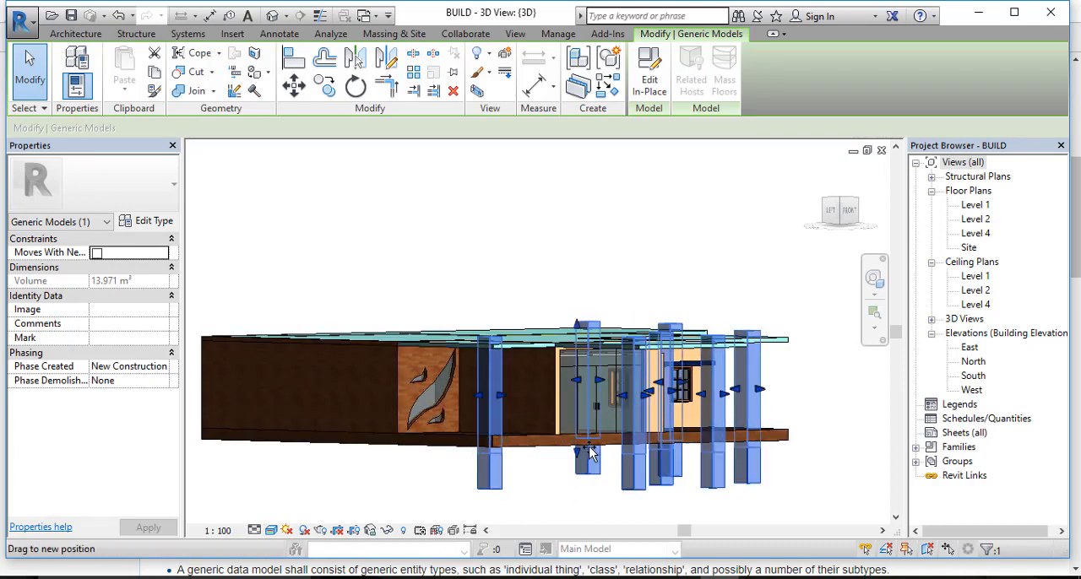
{"action": "left_click", "coordinate": [543, 498]}
{"action": "middle_click_drag", "start_coordinate": [608, 478], "coordinate": [513, 410], "text": "shift"}
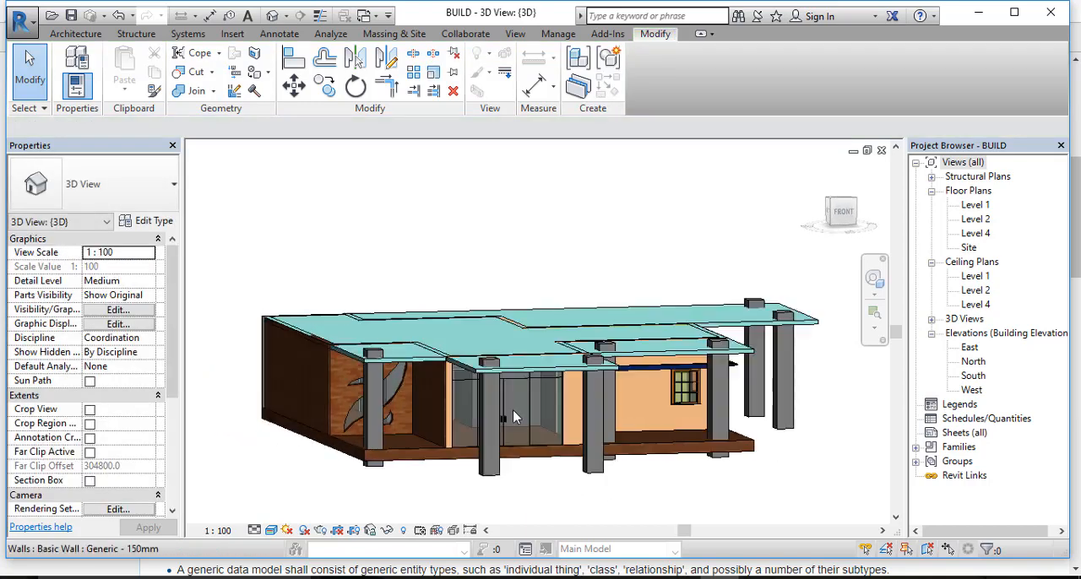
Step: Lower the tops of the columns so they no longer project above the roof slab
{"action": "left_click", "coordinate": [490, 367]}
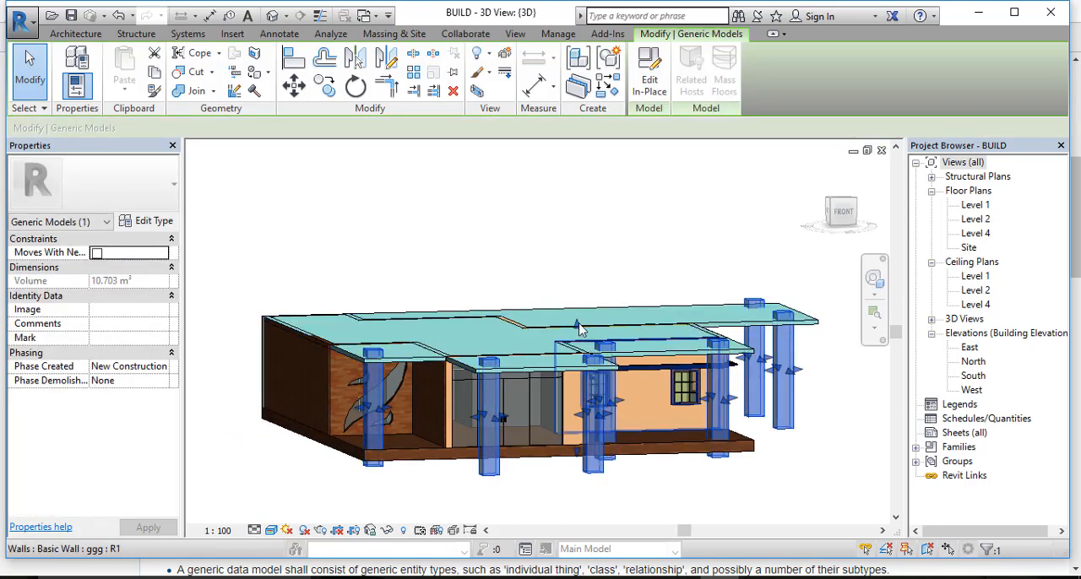
{"action": "left_click_drag", "start_coordinate": [579, 322], "coordinate": [576, 353]}
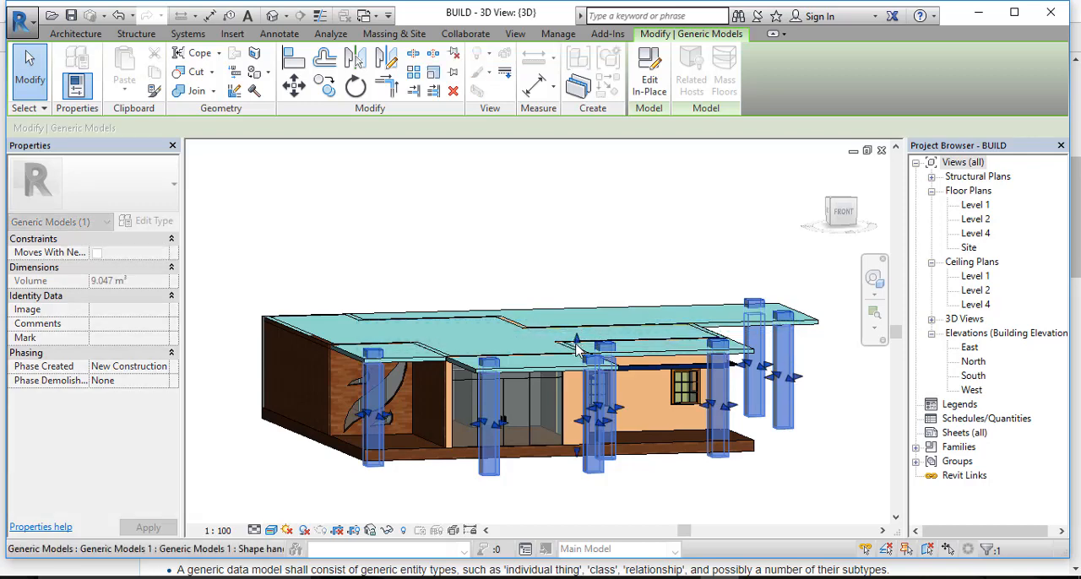
{"action": "left_click", "coordinate": [832, 411]}
{"action": "middle_click_drag", "start_coordinate": [833, 410], "coordinate": [794, 386], "text": "shift"}
{"action": "left_click", "coordinate": [555, 342]}
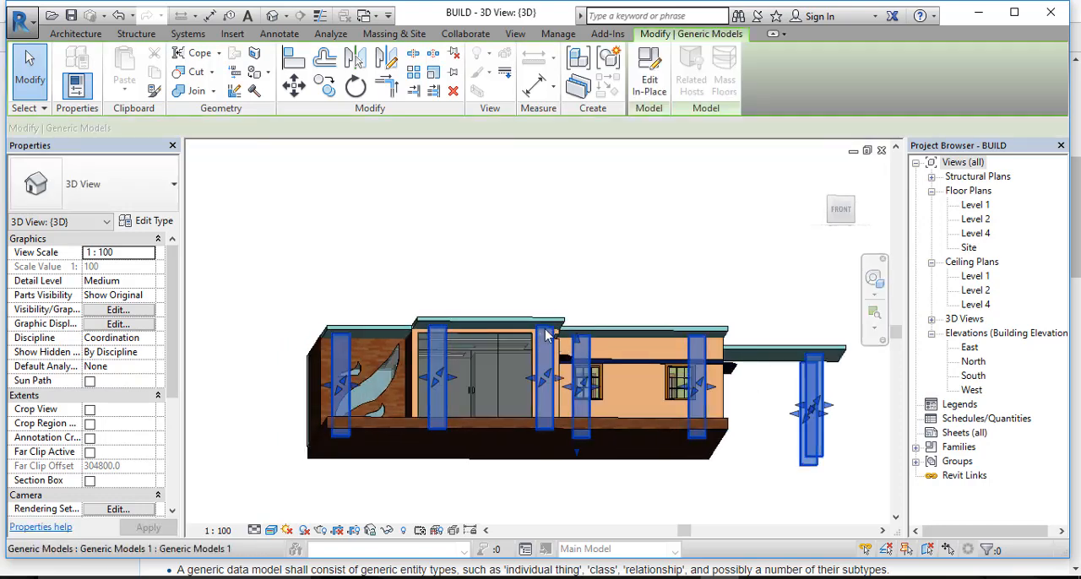
{"action": "middle_click_drag", "start_coordinate": [555, 342], "coordinate": [548, 354], "text": "shift"}
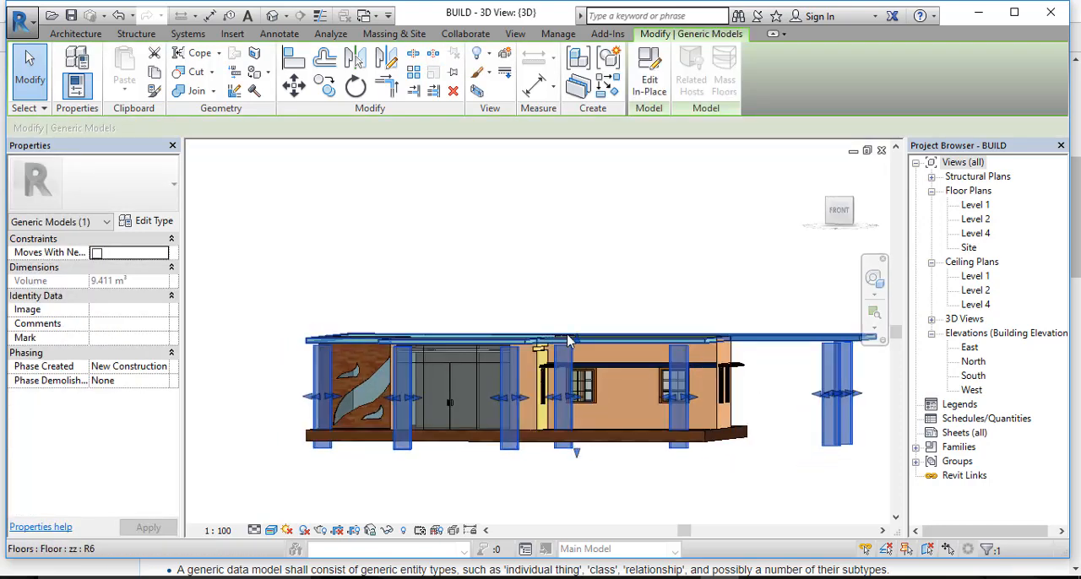
{"action": "left_click_drag", "start_coordinate": [577, 339], "coordinate": [578, 342]}
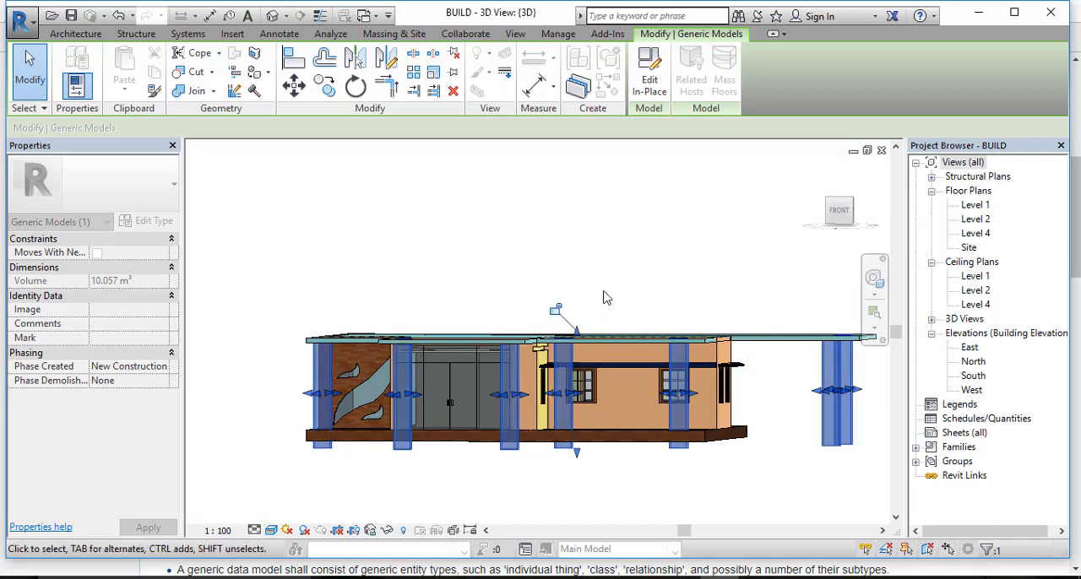
{"action": "left_click", "coordinate": [606, 289]}
Step: Examine the finished columns from all sides of the house, checking how they meet the roof and floor slabs
{"action": "middle_click_drag", "start_coordinate": [545, 301], "coordinate": [384, 397], "text": "shift"}
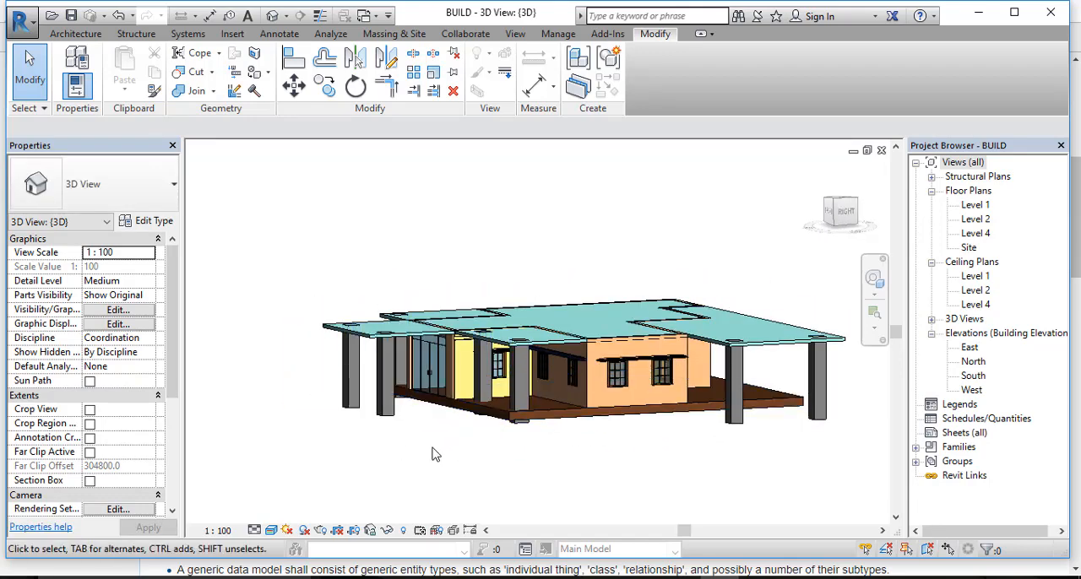
{"action": "middle_click_drag", "start_coordinate": [431, 455], "coordinate": [750, 383], "text": "shift"}
{"action": "scroll", "coordinate": [751, 382], "scroll_direction": "up", "scroll_amount": 3}
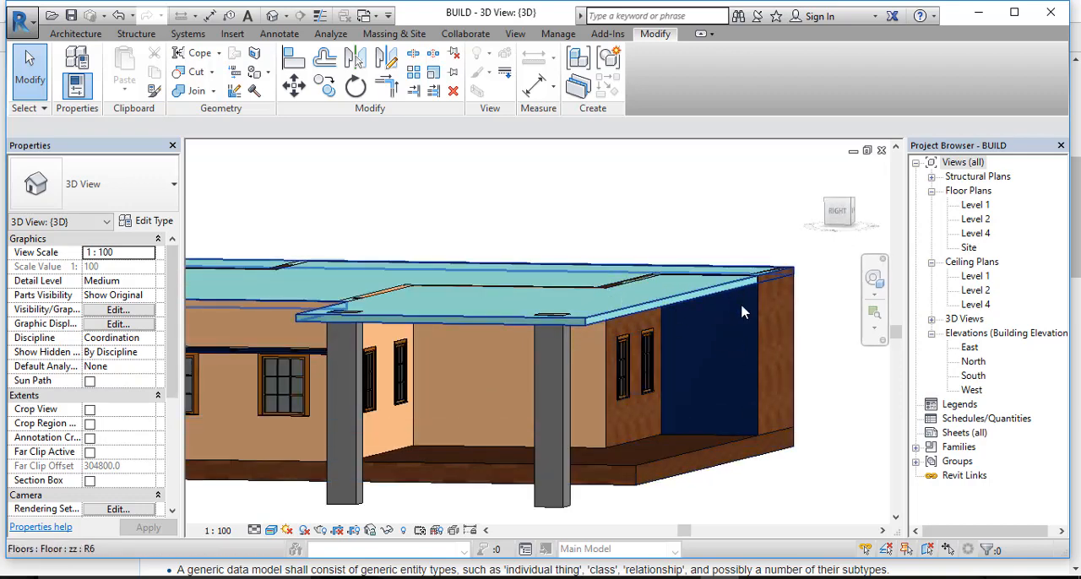
{"action": "scroll", "coordinate": [712, 375], "scroll_direction": "down", "scroll_amount": 3}
{"action": "middle_click_drag", "start_coordinate": [712, 375], "coordinate": [589, 441], "text": "shift"}
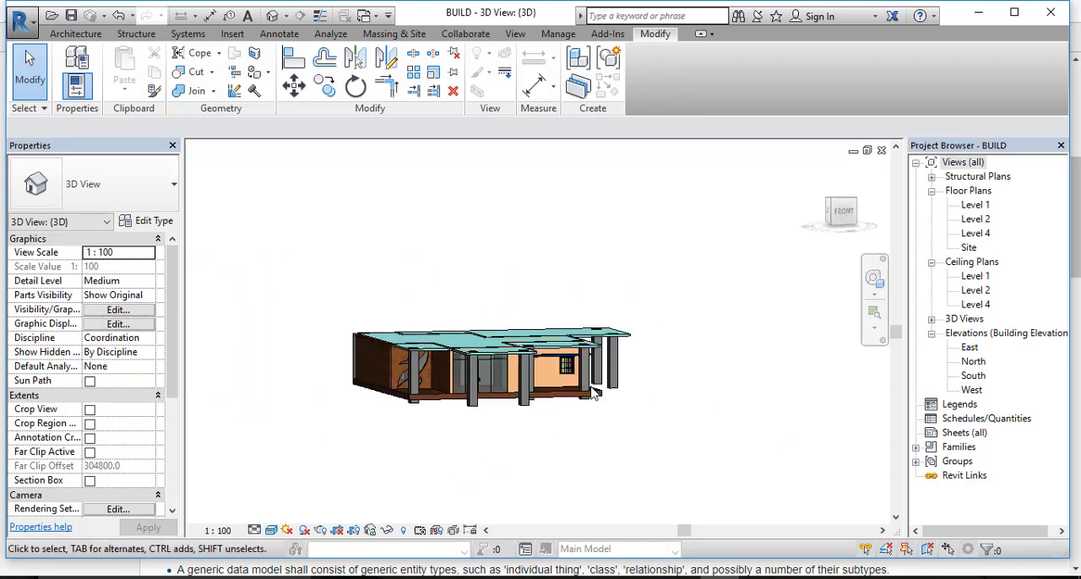
{"action": "scroll", "coordinate": [583, 394], "scroll_direction": "up", "scroll_amount": 5}
{"action": "middle_click_drag", "start_coordinate": [583, 393], "coordinate": [483, 400], "text": "shift"}
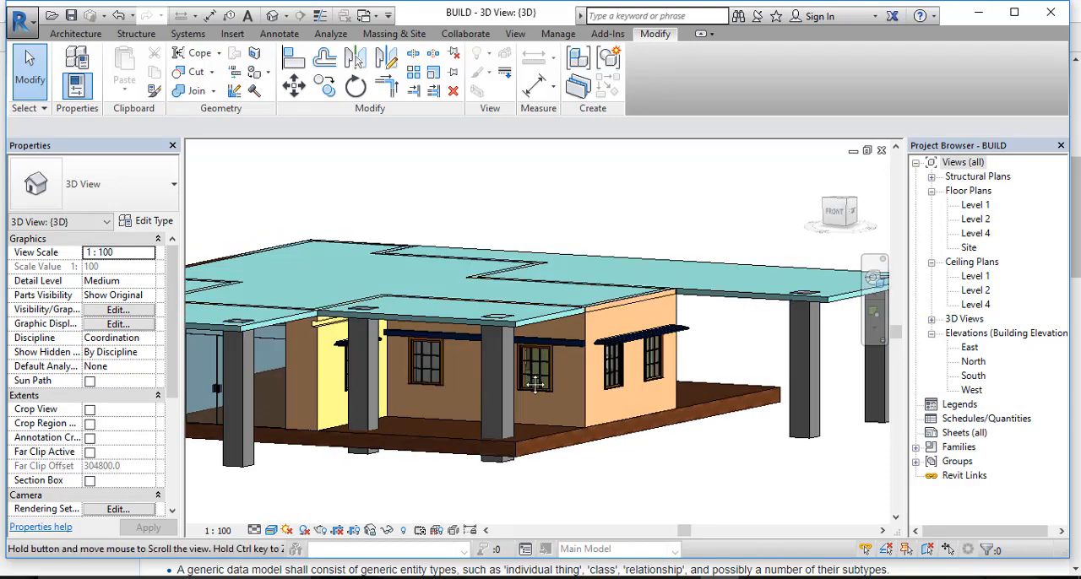
{"action": "middle_click_drag", "start_coordinate": [245, 353], "coordinate": [483, 327]}
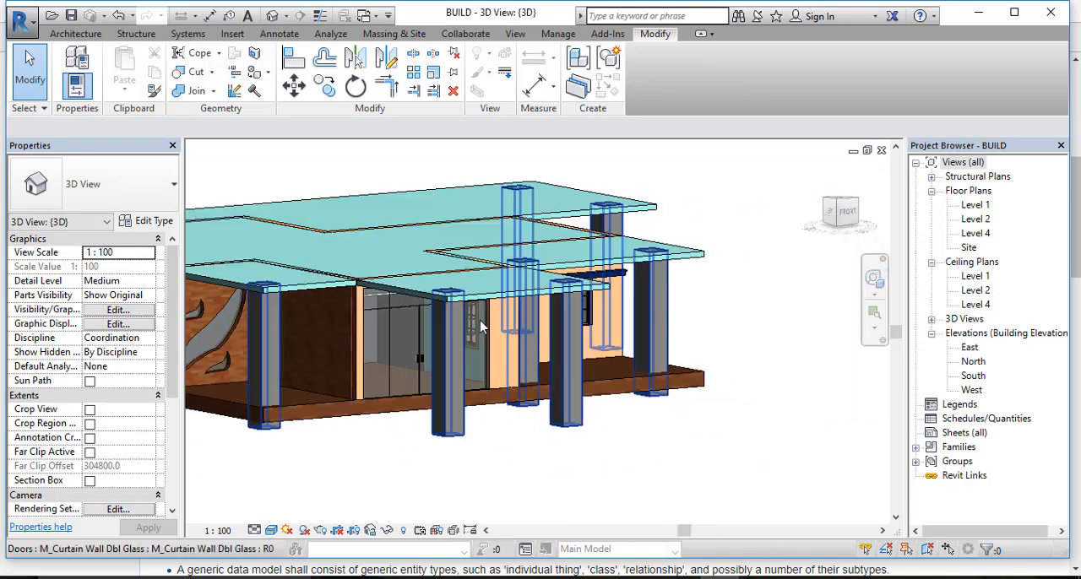
{"action": "scroll", "coordinate": [507, 333], "scroll_direction": "down", "scroll_amount": 2}
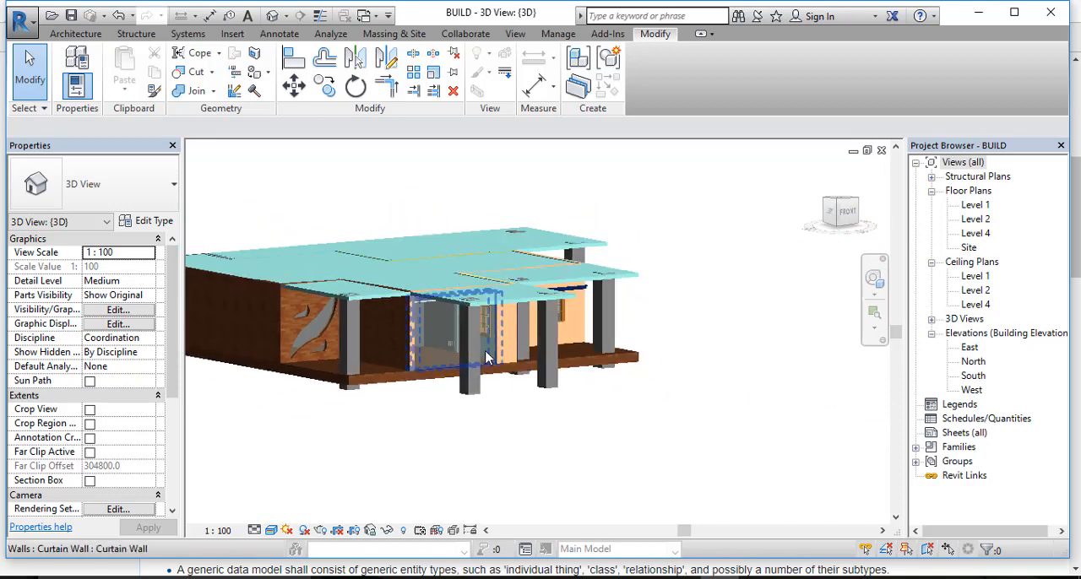
{"action": "middle_click_drag", "start_coordinate": [416, 392], "coordinate": [356, 380], "text": "shift"}
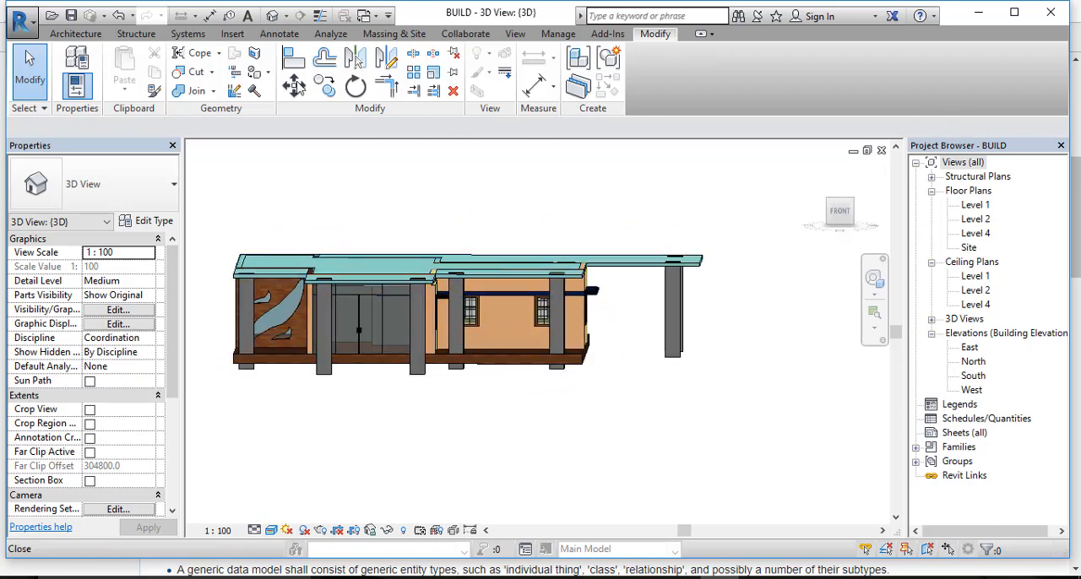
Step: Start a new in-place model in the Generic Models category, accepting the default name
{"action": "left_click", "coordinate": [135, 34]}
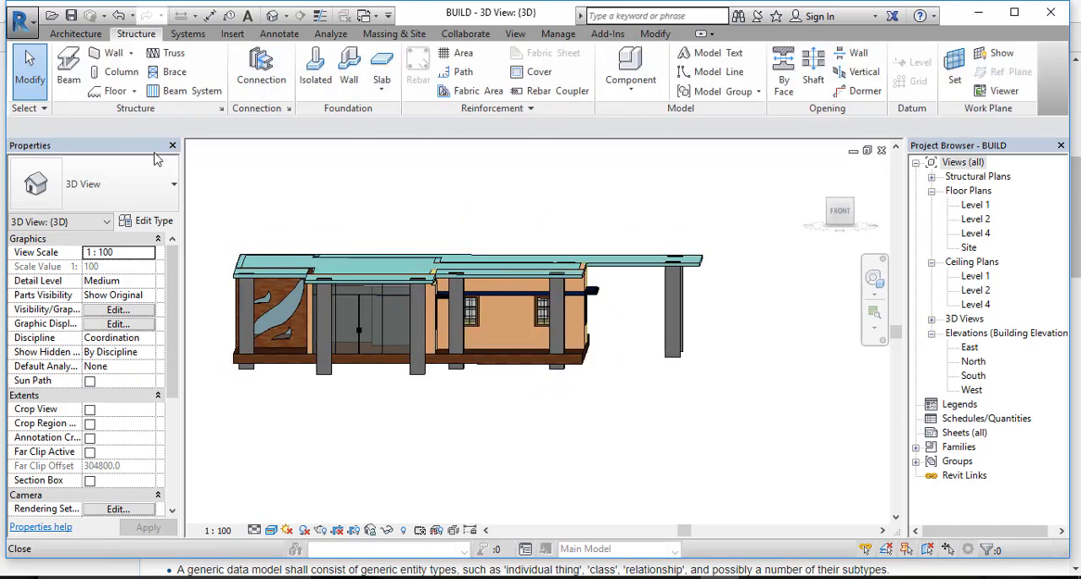
{"action": "left_click", "coordinate": [75, 34]}
{"action": "left_click", "coordinate": [194, 88]}
{"action": "left_click", "coordinate": [211, 152]}
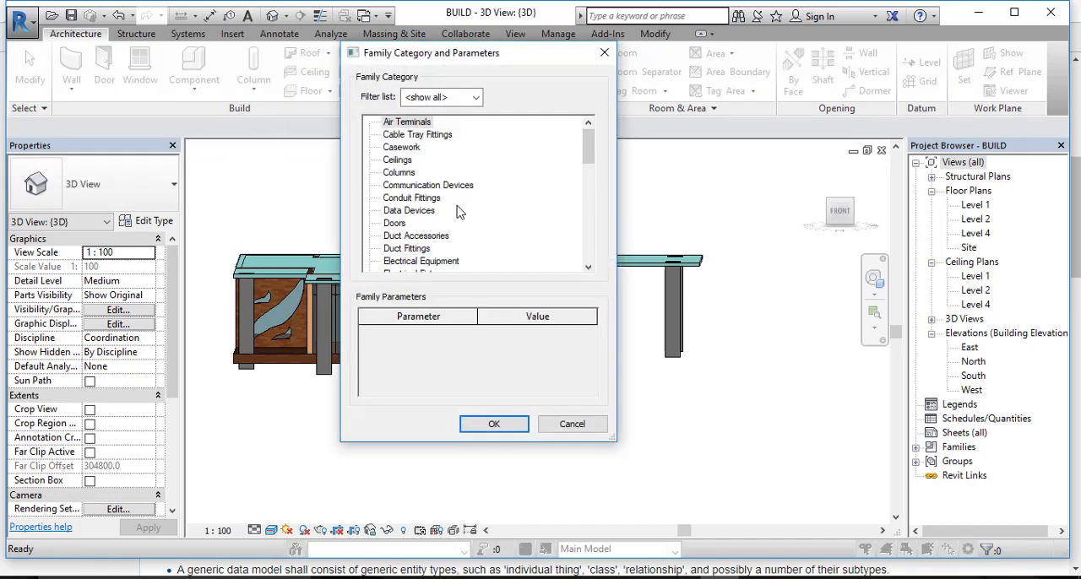
{"action": "scroll", "coordinate": [458, 211], "scroll_direction": "down", "scroll_amount": 4}
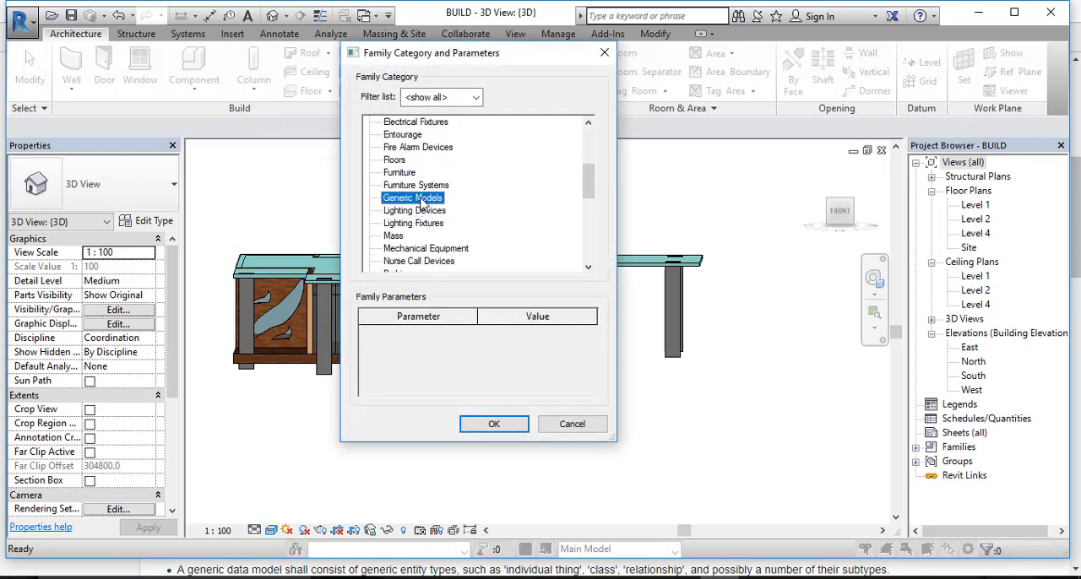
{"action": "left_click", "coordinate": [494, 424]}
{"action": "left_click", "coordinate": [544, 316]}
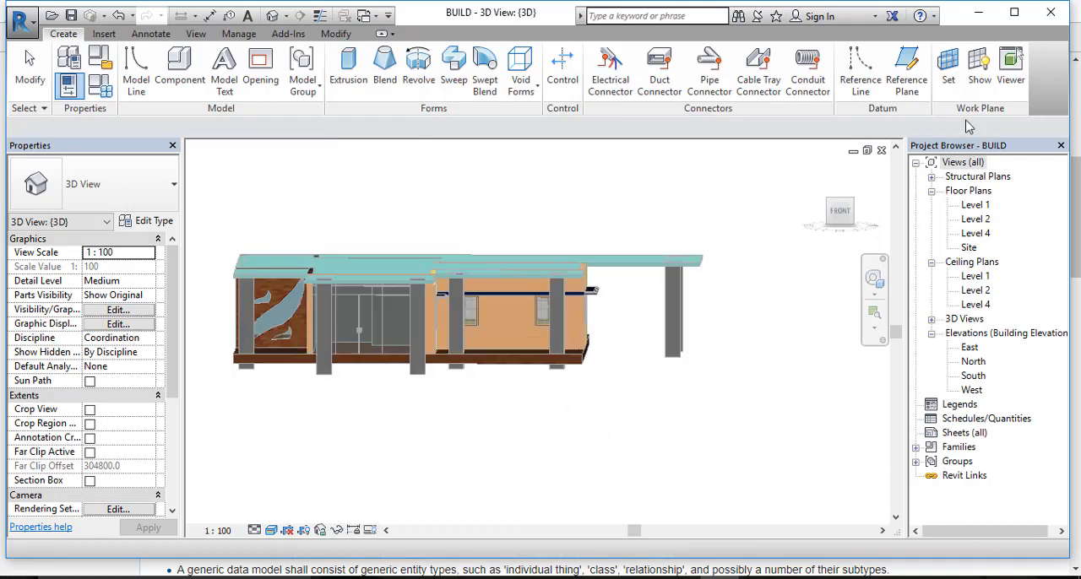
Step: Set the work plane by picking the front face of the column beside the glass entrance doors
{"action": "left_click", "coordinate": [917, 79]}
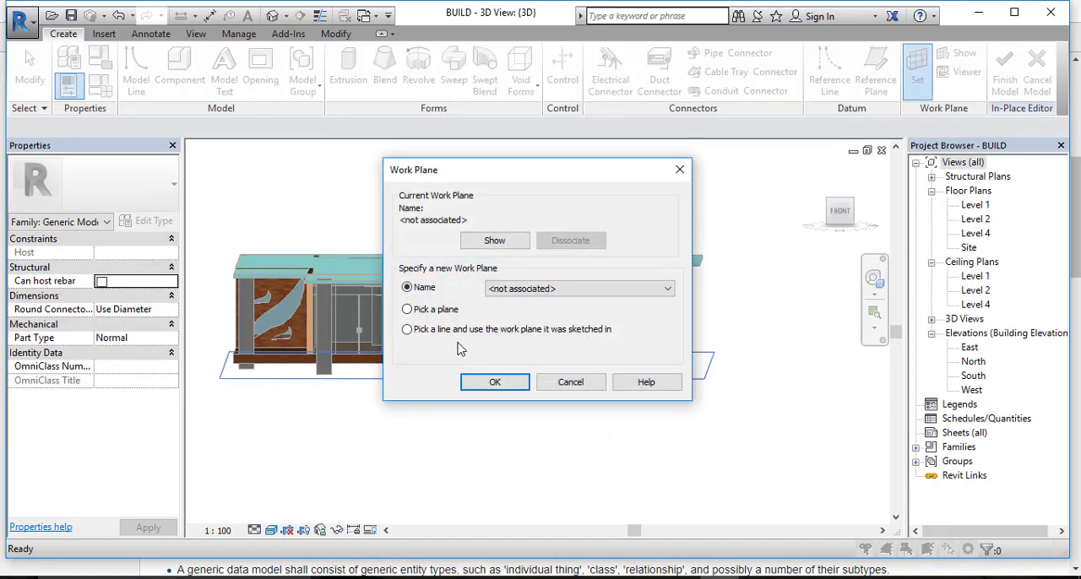
{"action": "left_click", "coordinate": [495, 383]}
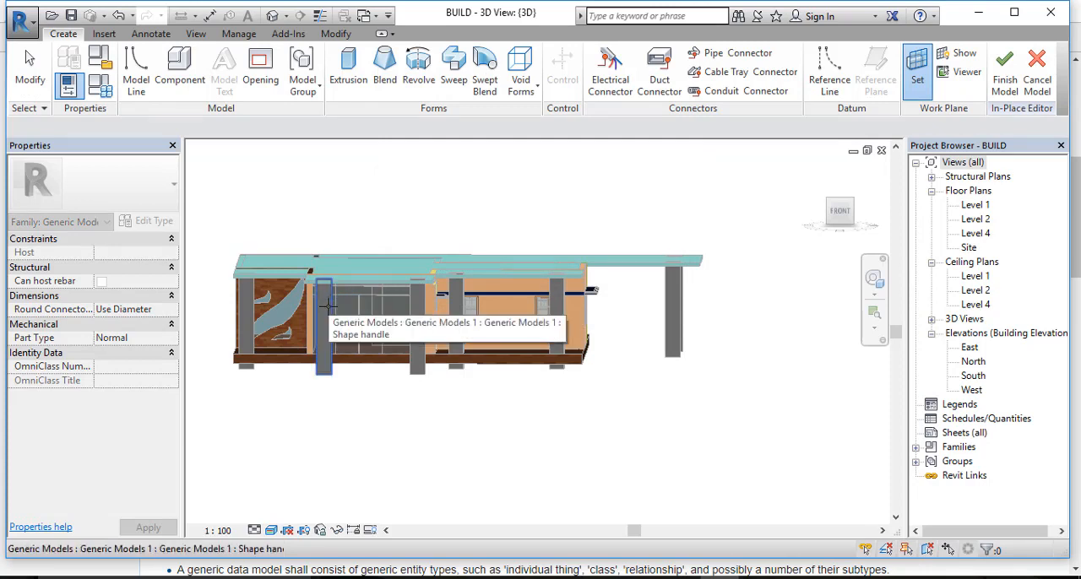
{"action": "left_click", "coordinate": [330, 311]}
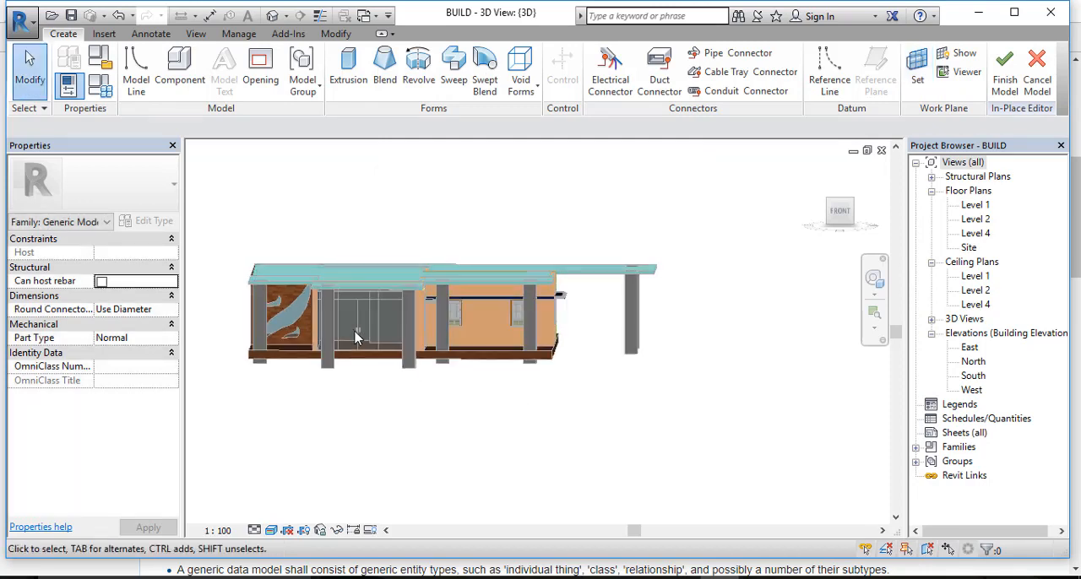
{"action": "scroll", "coordinate": [354, 334], "scroll_direction": "down", "scroll_amount": 2}
{"action": "scroll", "coordinate": [402, 335], "scroll_direction": "up", "scroll_amount": 5}
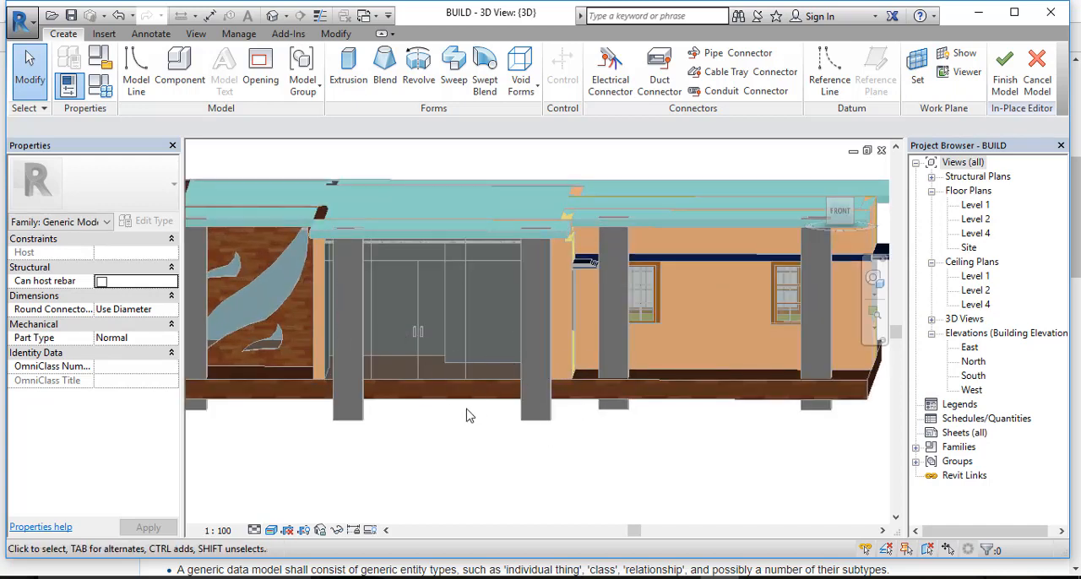
{"action": "scroll", "coordinate": [562, 406], "scroll_direction": "down", "scroll_amount": 3}
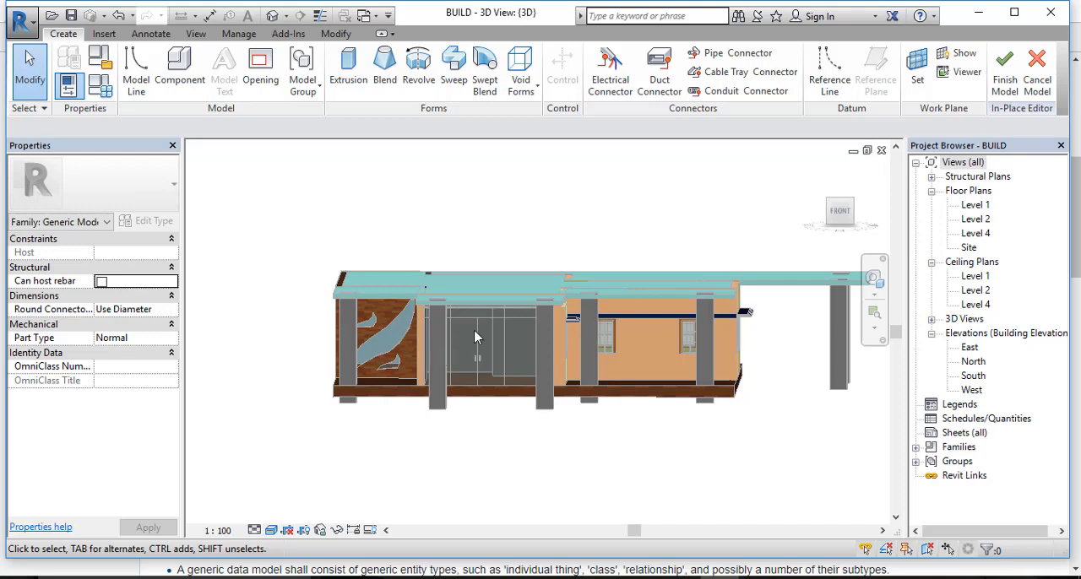
Step: Start a solid extrusion and sketch a shallow arc rising across the entrance doors from the left column to the right column's head
{"action": "left_click", "coordinate": [355, 84]}
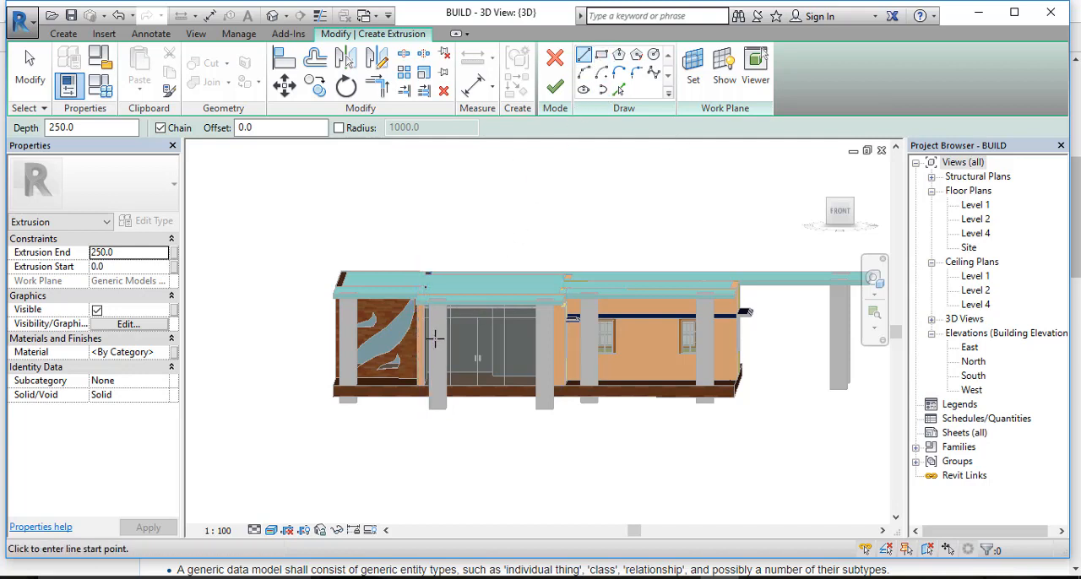
{"action": "left_click", "coordinate": [584, 90]}
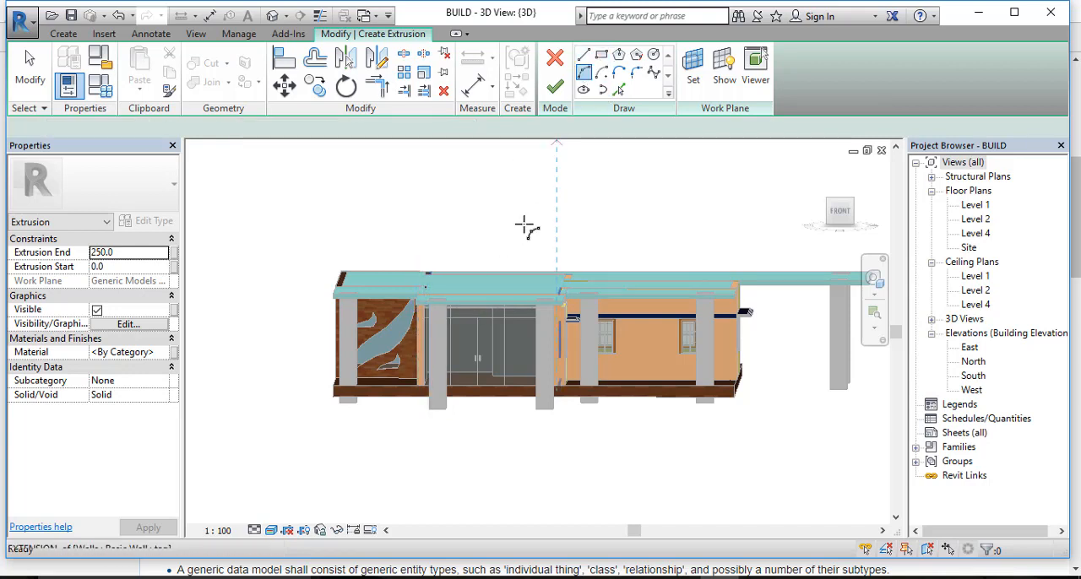
{"action": "left_click", "coordinate": [432, 342]}
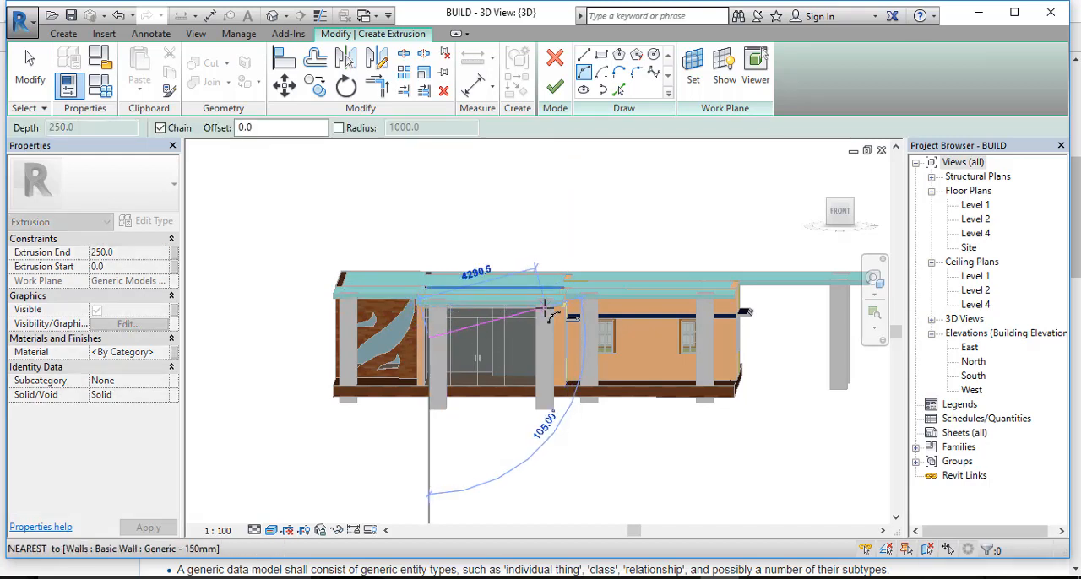
{"action": "scroll", "coordinate": [549, 314], "scroll_direction": "up", "scroll_amount": 2}
{"action": "scroll", "coordinate": [549, 314], "scroll_direction": "up", "scroll_amount": 1}
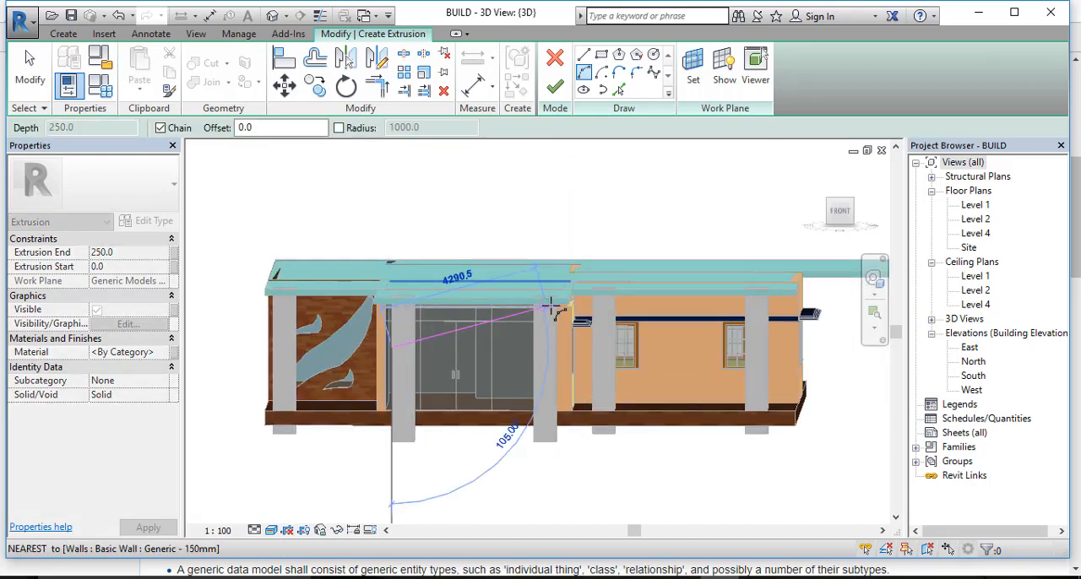
{"action": "left_click", "coordinate": [559, 307]}
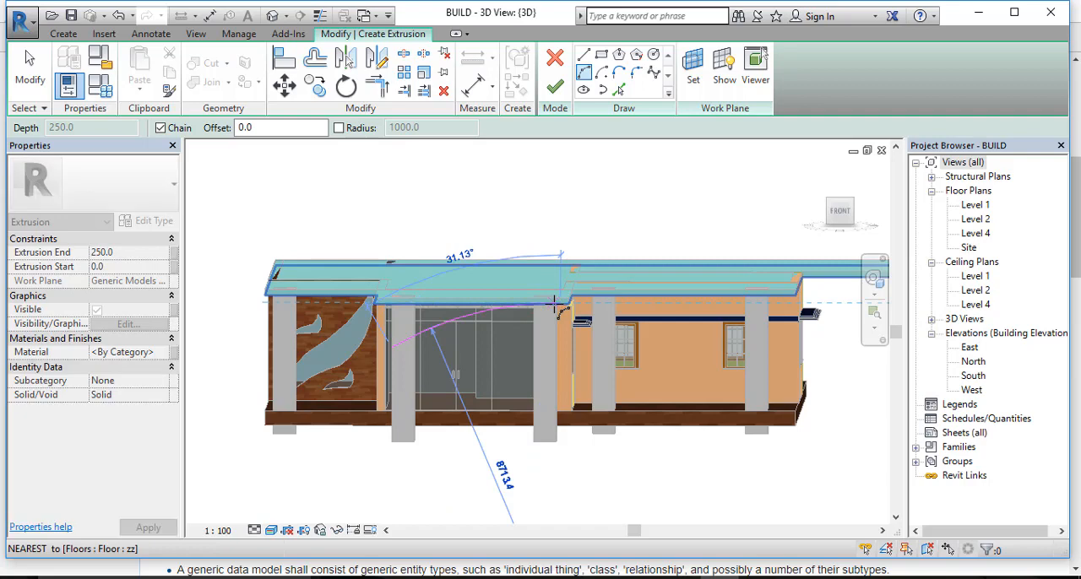
{"action": "left_click", "coordinate": [510, 311]}
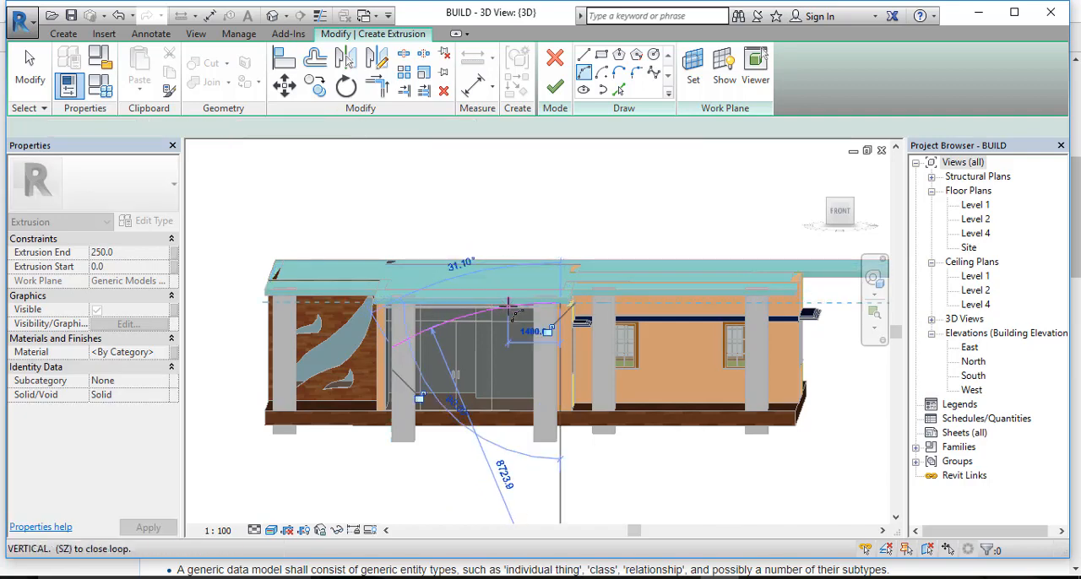
Step: Add a vertical line about 160 mm high at the arc's right end and a nearly flat arc back to the left column
{"action": "scroll", "coordinate": [550, 301], "scroll_direction": "up", "scroll_amount": 5}
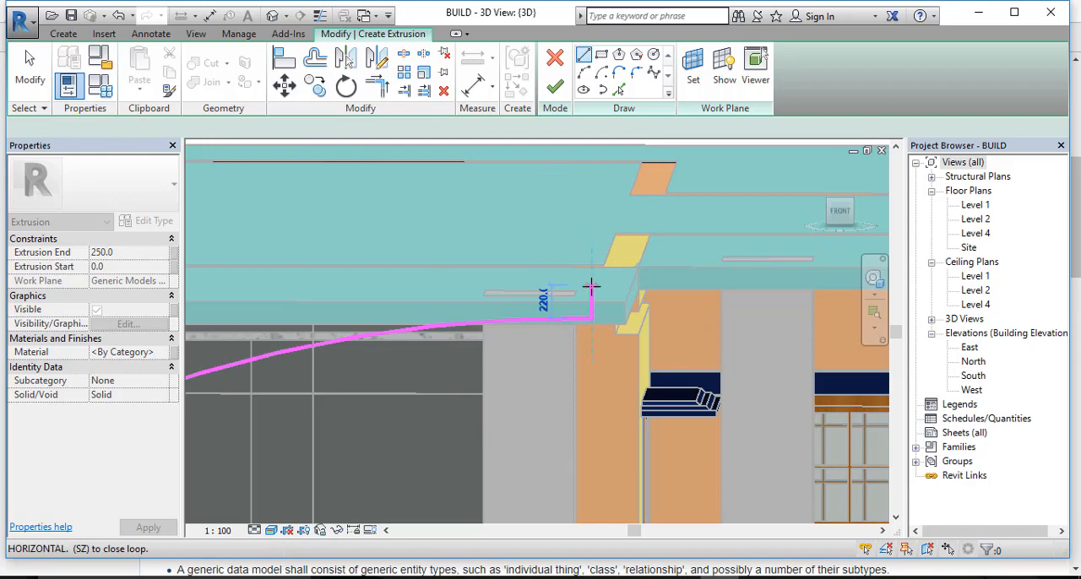
{"action": "left_click", "coordinate": [591, 294]}
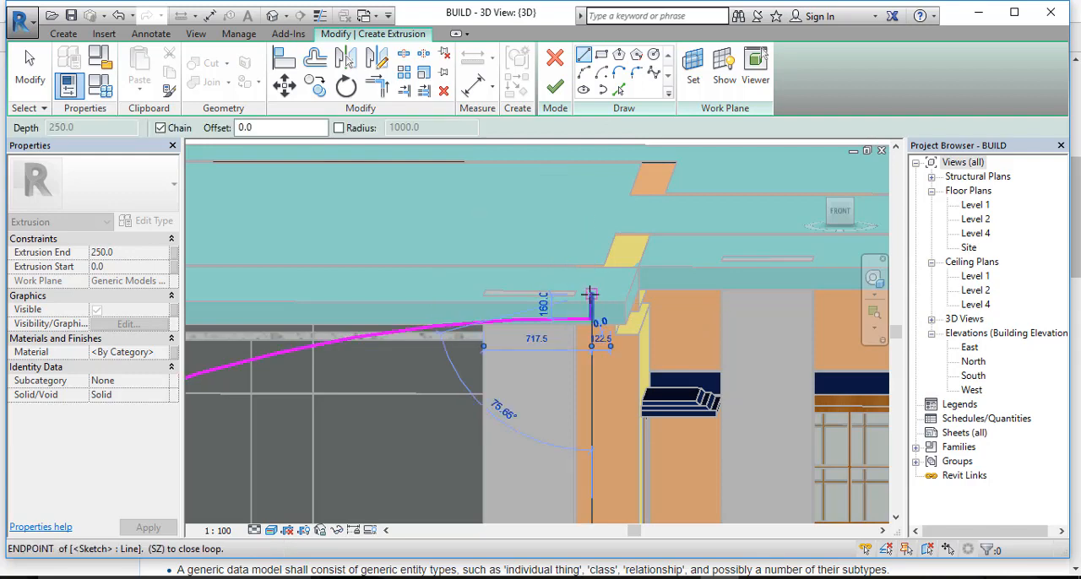
{"action": "scroll", "coordinate": [390, 300], "scroll_direction": "down", "scroll_amount": 2}
{"action": "middle_click_drag", "start_coordinate": [389, 300], "coordinate": [757, 246]}
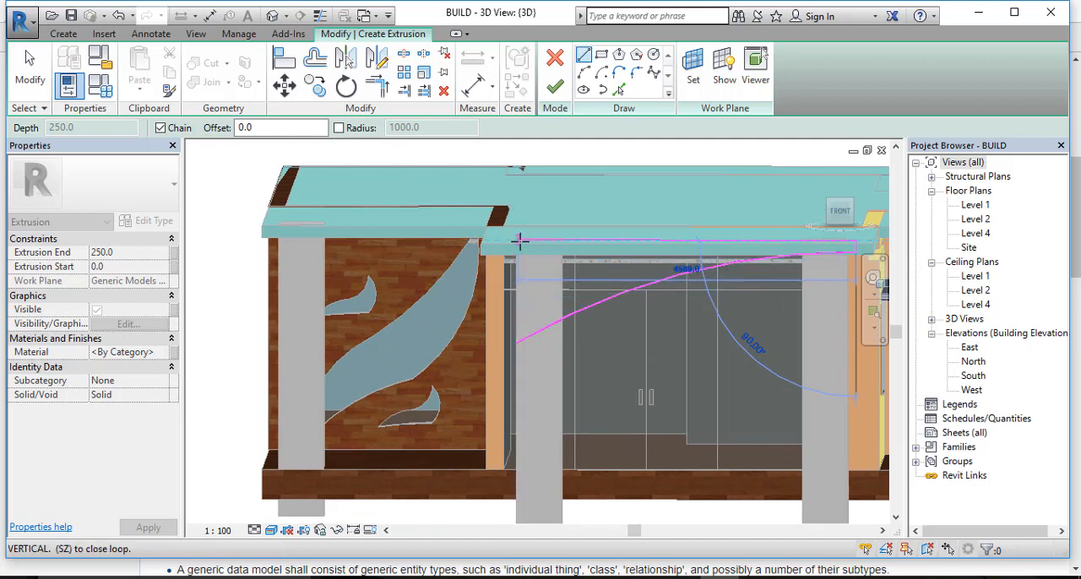
{"action": "left_click", "coordinate": [584, 73]}
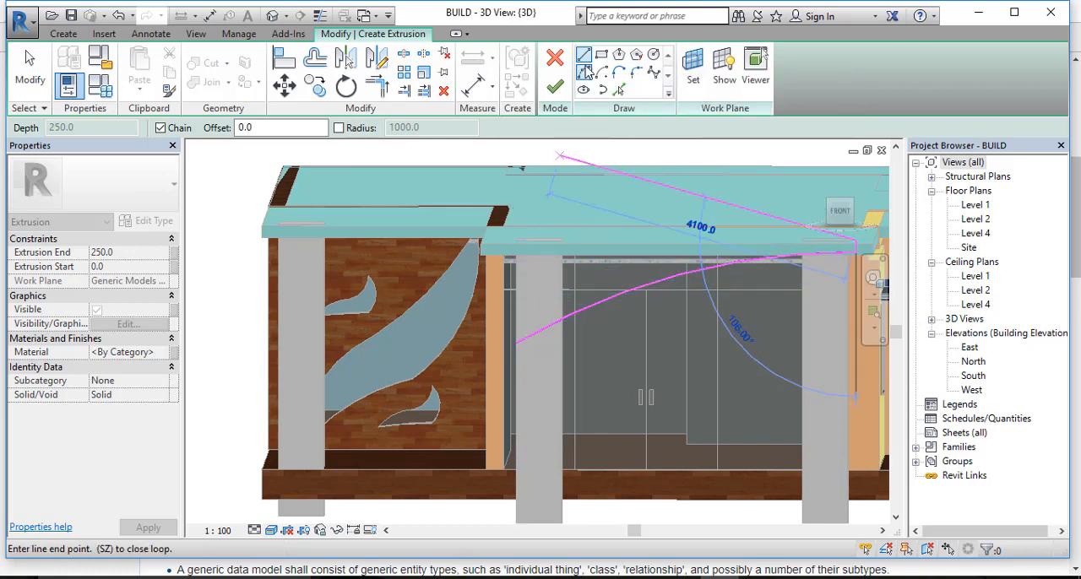
{"action": "left_click", "coordinate": [518, 242]}
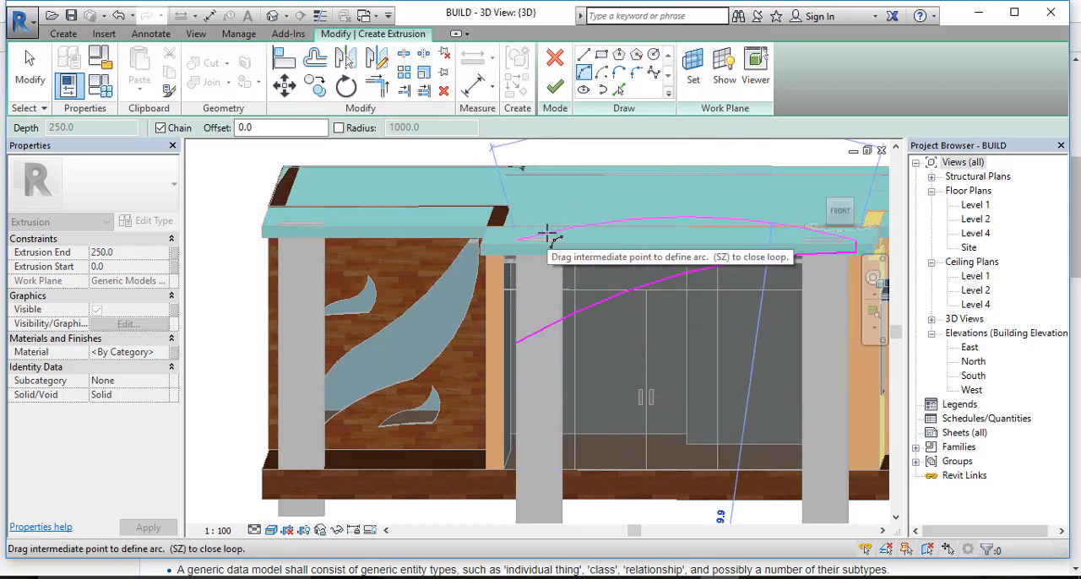
{"action": "left_click", "coordinate": [548, 244]}
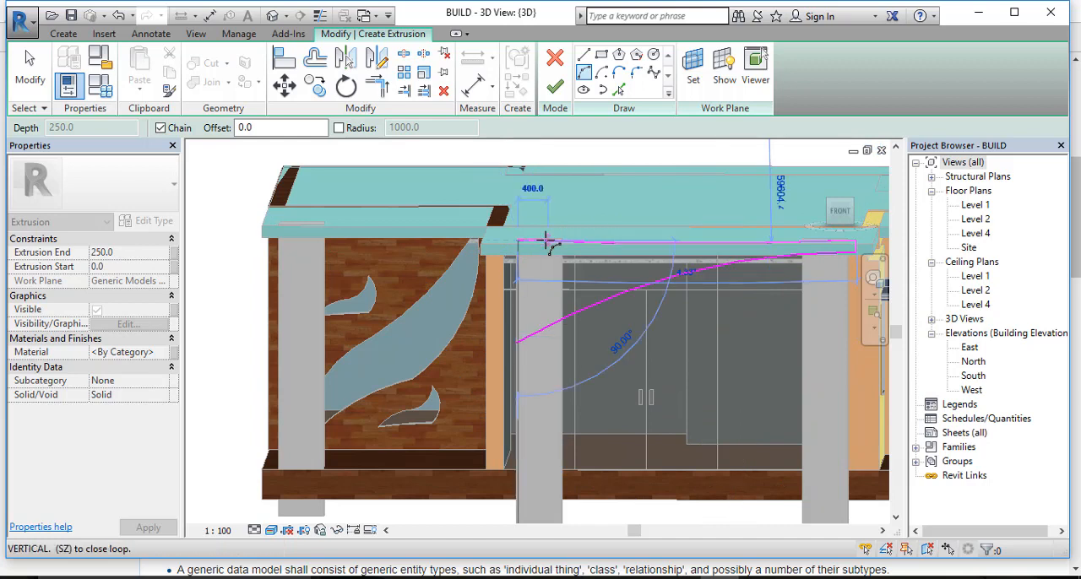
Step: Close the profile with a semicircular arc of about 680 mm radius bulging left of the column, and finish the 250 mm deep extrusion
{"action": "left_click", "coordinate": [517, 342]}
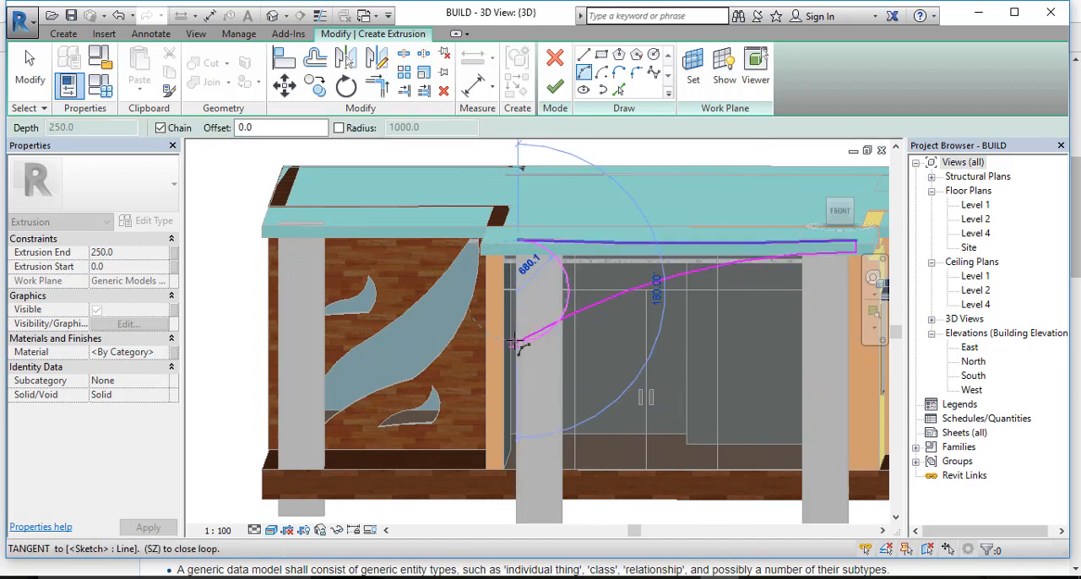
{"action": "left_click", "coordinate": [504, 341]}
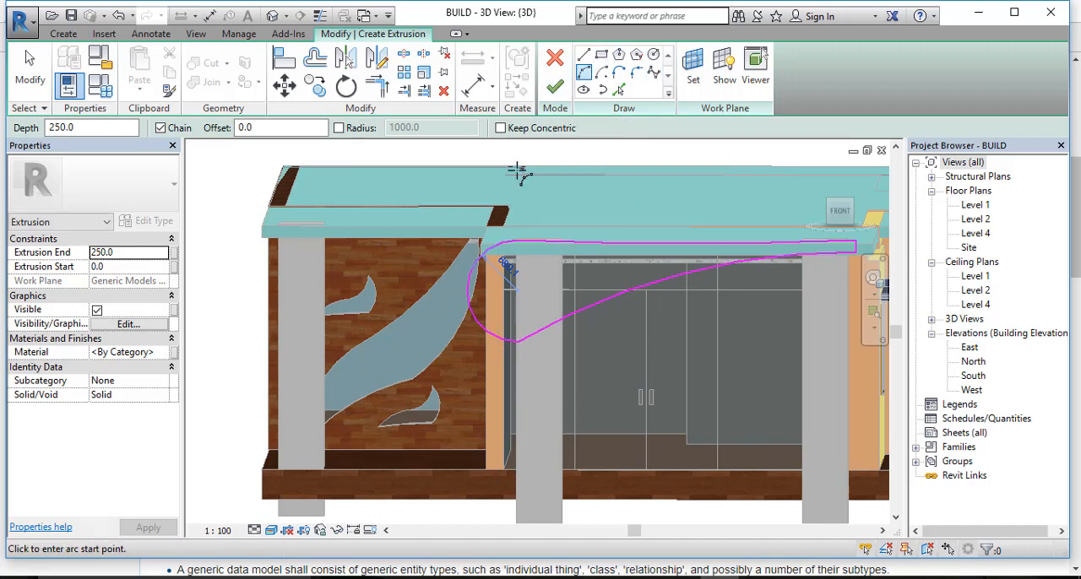
{"action": "scroll", "coordinate": [591, 212], "scroll_direction": "down", "scroll_amount": 2}
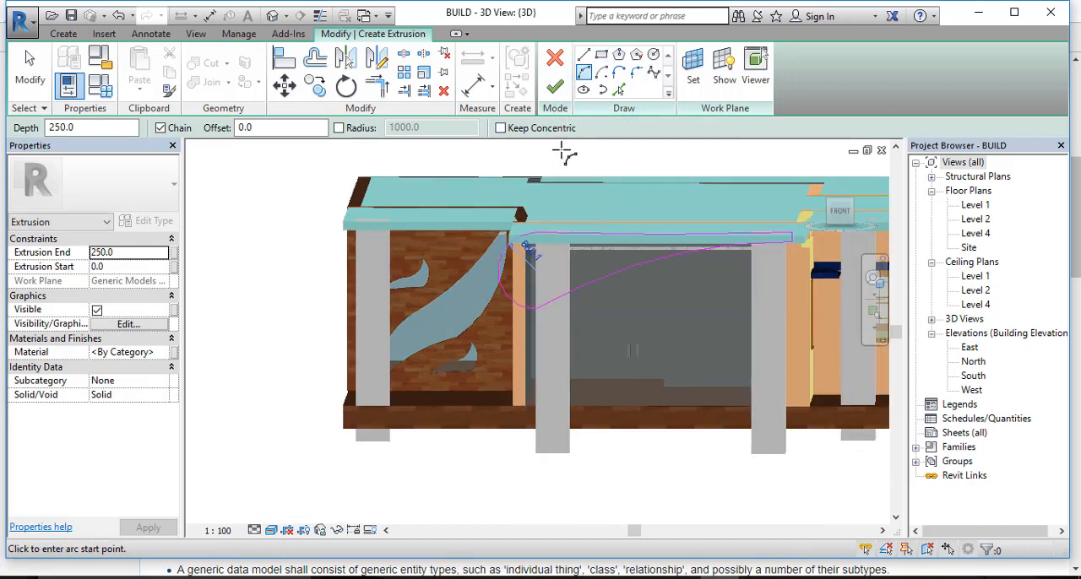
{"action": "left_click", "coordinate": [557, 88]}
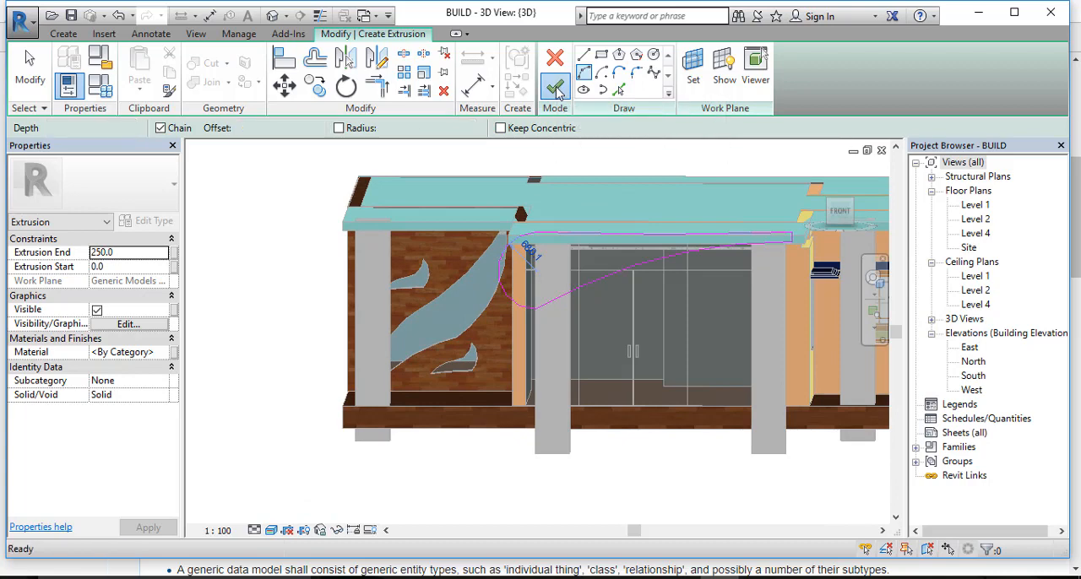
Step: Examine the curved extrusion over the entrance, checking its shape against the columns and the roof slab
{"action": "scroll", "coordinate": [637, 265], "scroll_direction": "up", "scroll_amount": 3}
{"action": "scroll", "coordinate": [637, 264], "scroll_direction": "down", "scroll_amount": 1}
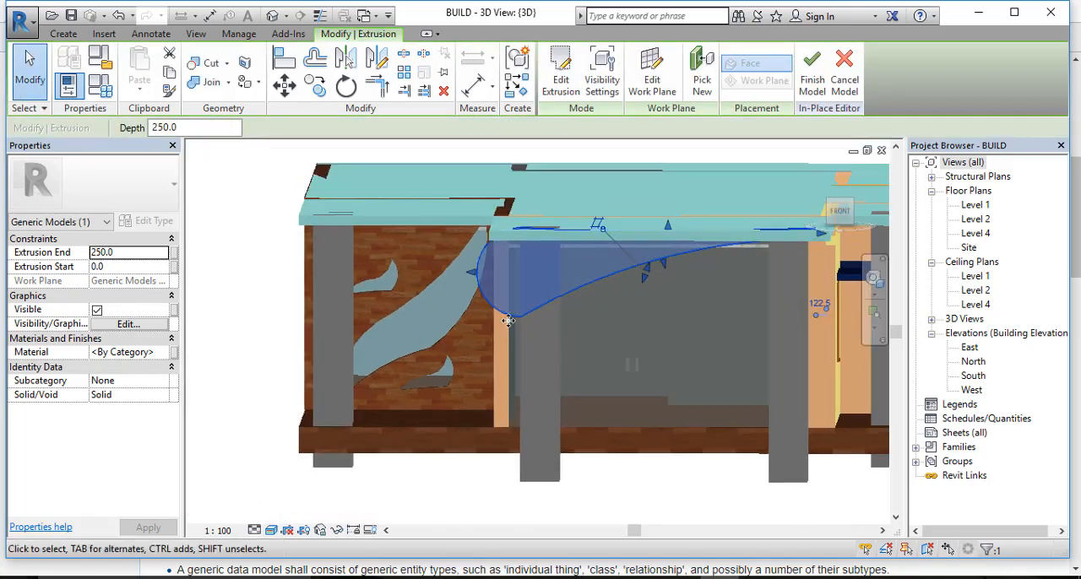
{"action": "middle_click_drag", "start_coordinate": [636, 299], "coordinate": [578, 330]}
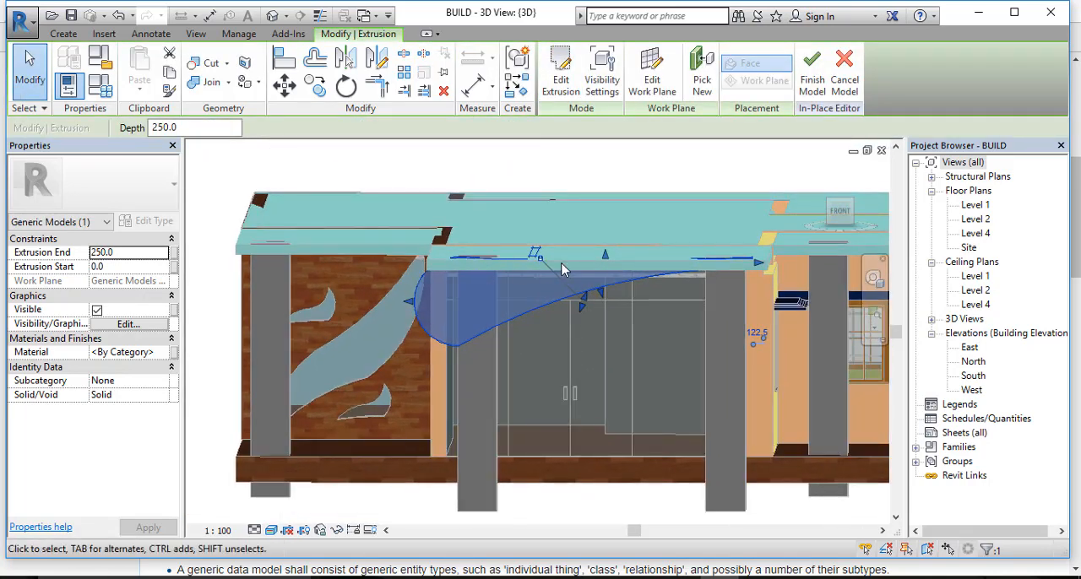
{"action": "scroll", "coordinate": [594, 314], "scroll_direction": "up", "scroll_amount": 3}
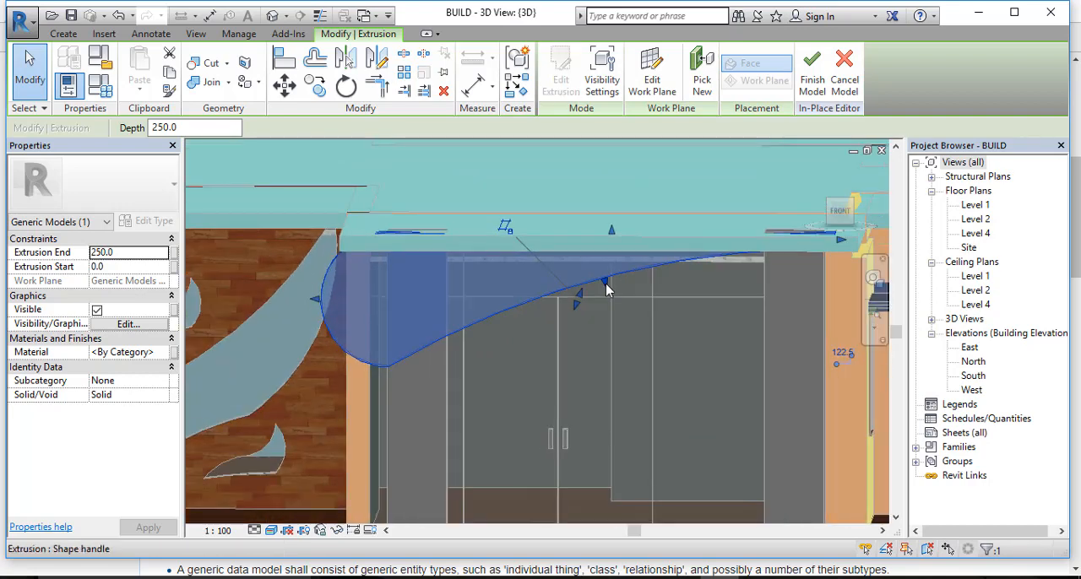
{"action": "left_click_drag", "start_coordinate": [605, 290], "coordinate": [564, 316]}
{"action": "scroll", "coordinate": [549, 389], "scroll_direction": "down", "scroll_amount": 1}
{"action": "scroll", "coordinate": [541, 375], "scroll_direction": "up", "scroll_amount": 3}
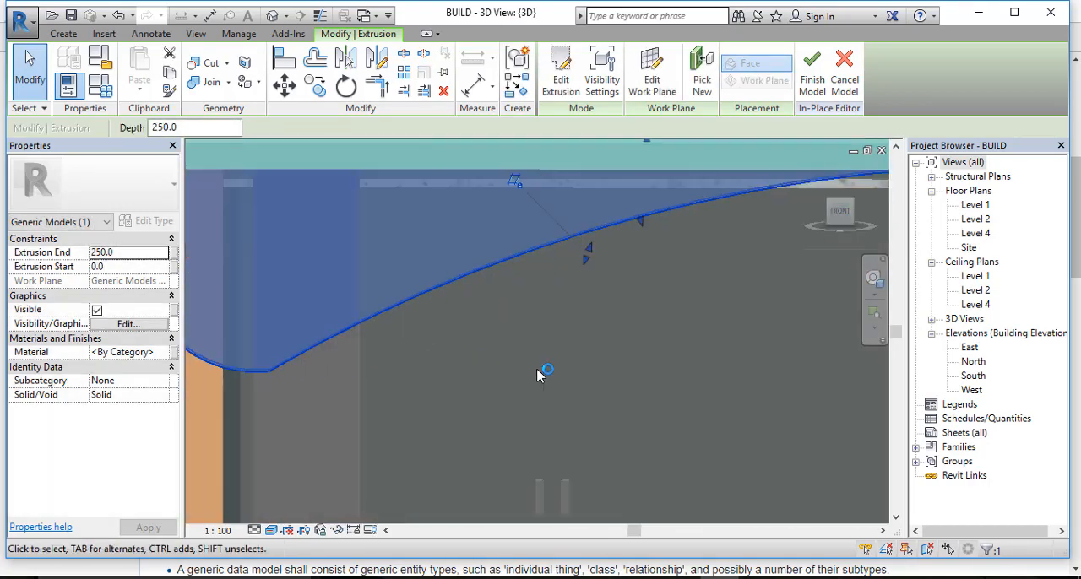
{"action": "middle_click_drag", "start_coordinate": [466, 348], "coordinate": [546, 389]}
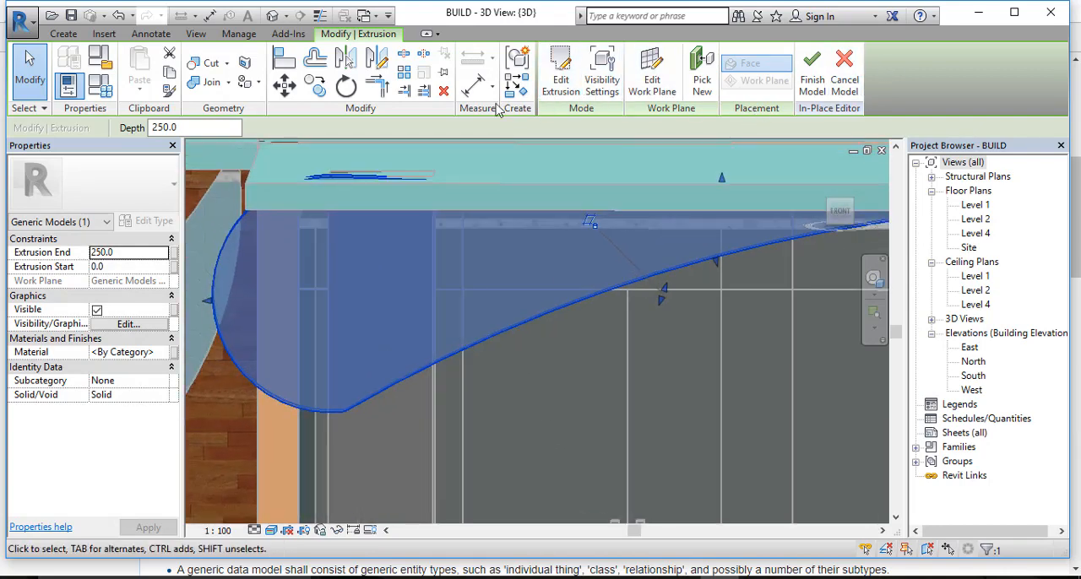
Step: Edit the extrusion's profile and sketch a narrow horizontal rectangle about 756 mm wide across the upper part of the left column
{"action": "left_click", "coordinate": [562, 95]}
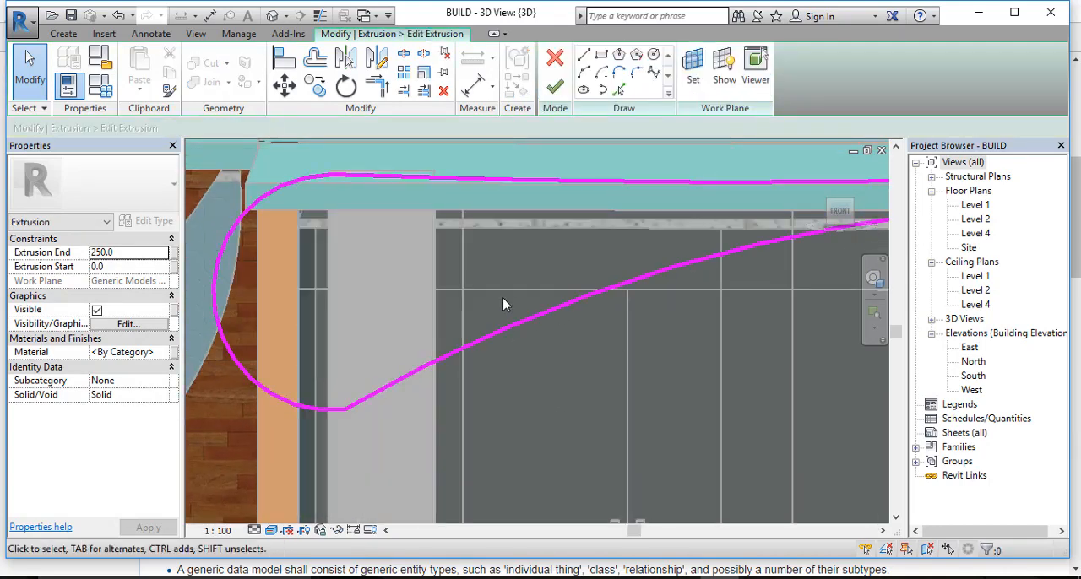
{"action": "scroll", "coordinate": [506, 298], "scroll_direction": "down", "scroll_amount": 2}
{"action": "mouse_move", "coordinate": [516, 290]}
{"action": "middle_mouse_down"}
{"action": "mouse_move", "coordinate": [528, 300]}
{"action": "mouse_move", "coordinate": [545, 287]}
{"action": "mouse_move", "coordinate": [532, 284]}
{"action": "middle_mouse_up"}
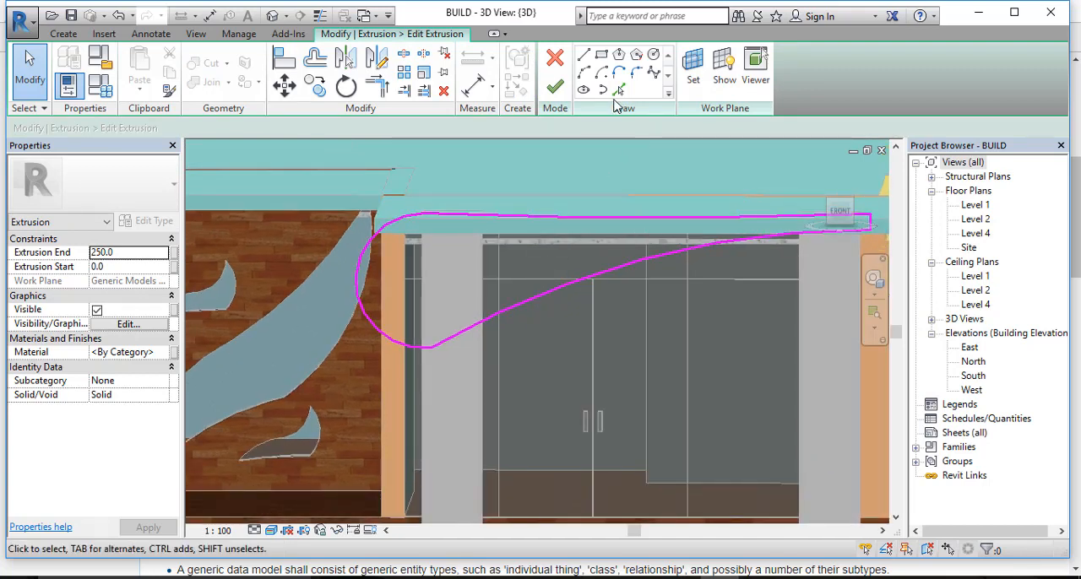
{"action": "left_click", "coordinate": [601, 56]}
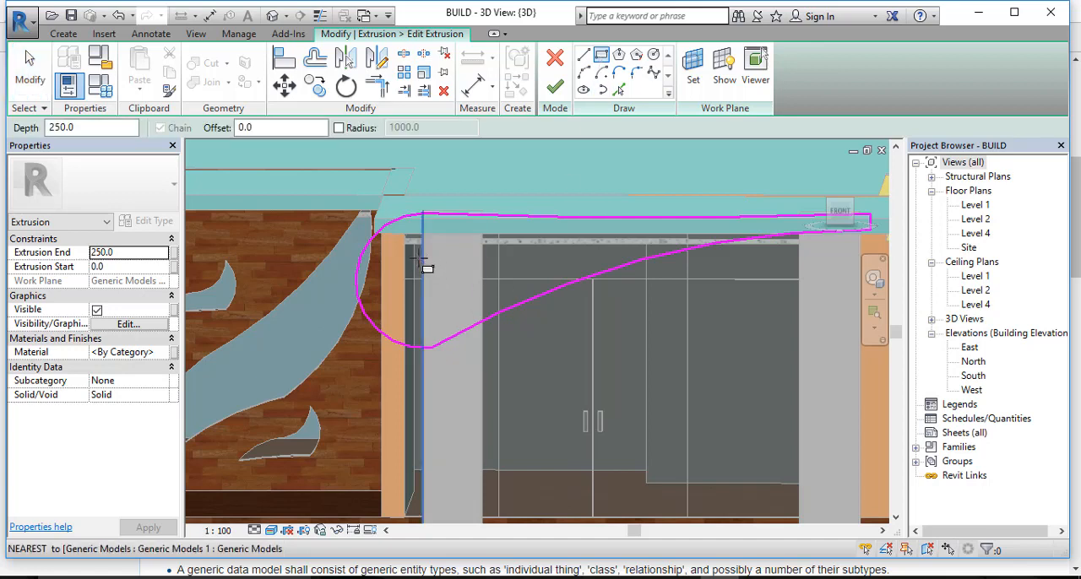
{"action": "left_click", "coordinate": [414, 252]}
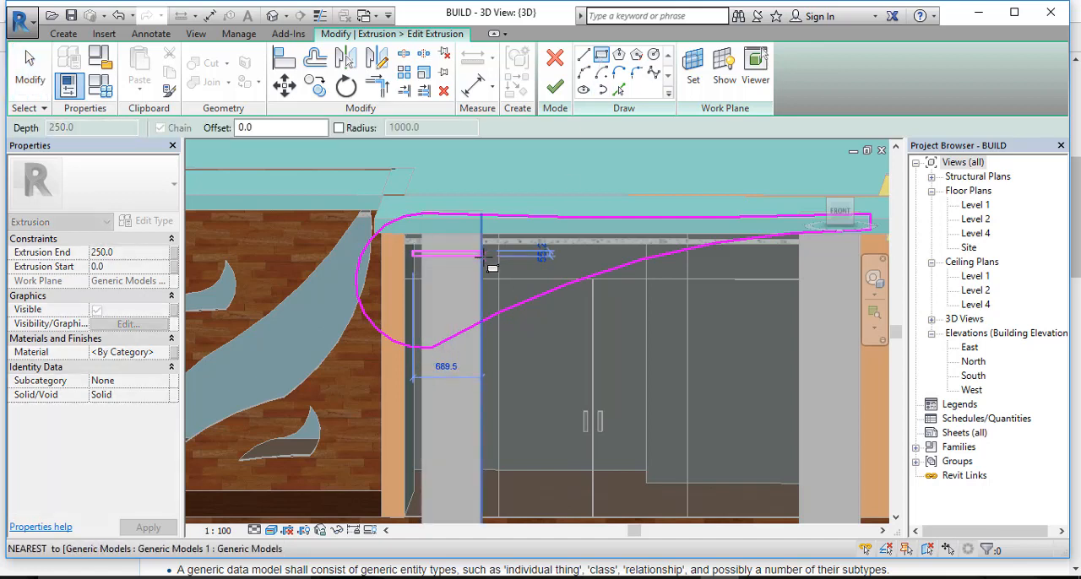
{"action": "left_click", "coordinate": [489, 258]}
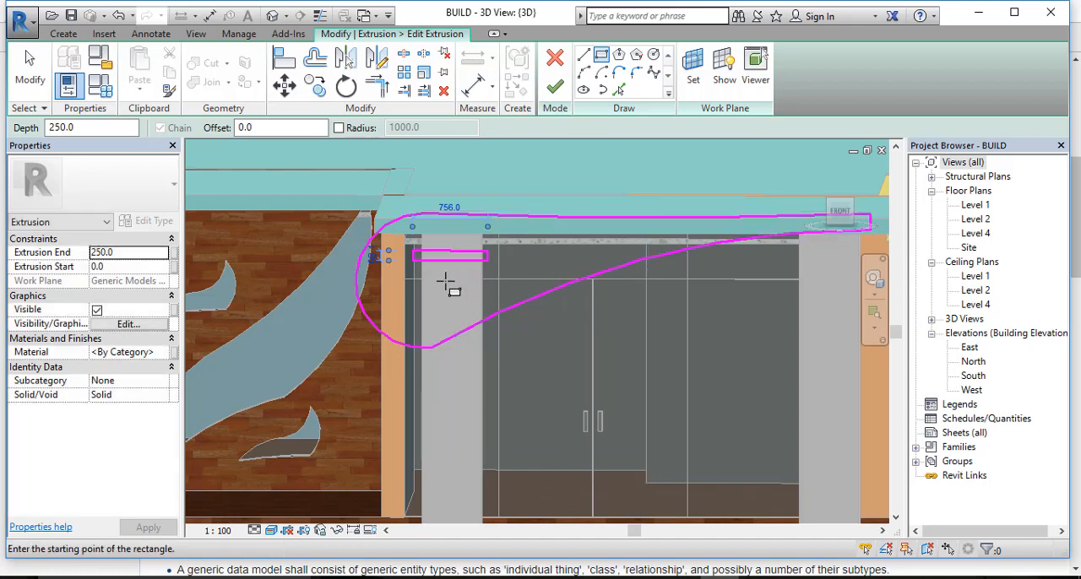
Step: Sketch two more narrow rectangles inside the profile: one about 600 mm wide below the first, one about 654 mm wide above the doors
{"action": "left_click", "coordinate": [446, 285]}
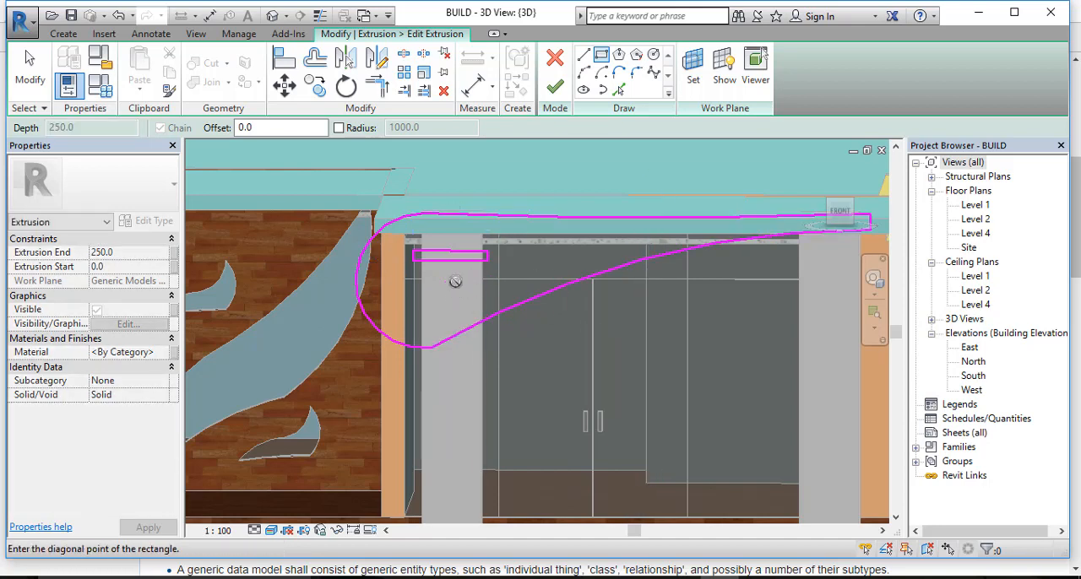
{"action": "left_click", "coordinate": [509, 293]}
{"action": "left_click", "coordinate": [527, 241]}
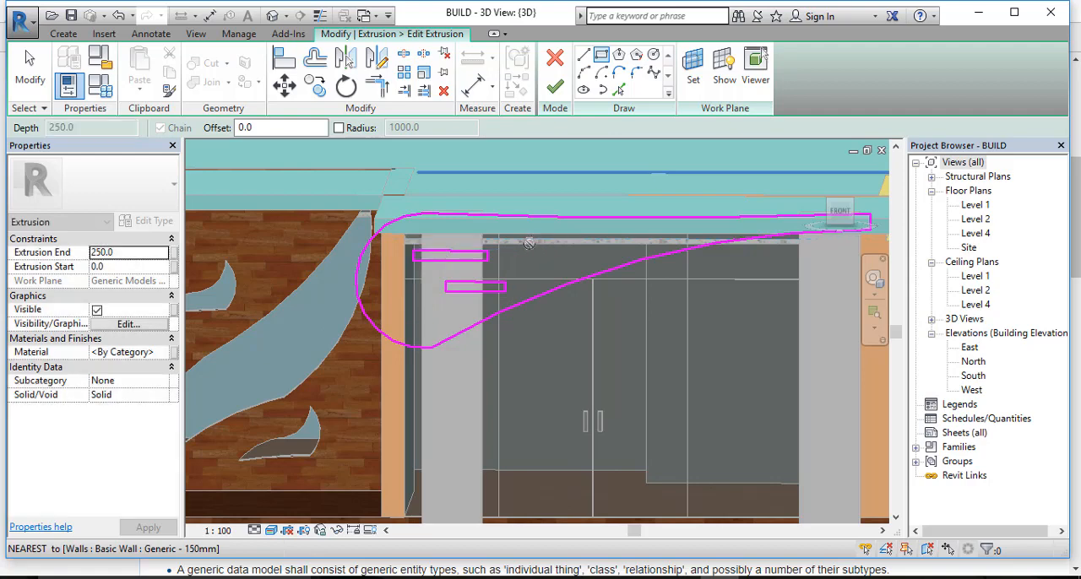
{"action": "left_click", "coordinate": [593, 250]}
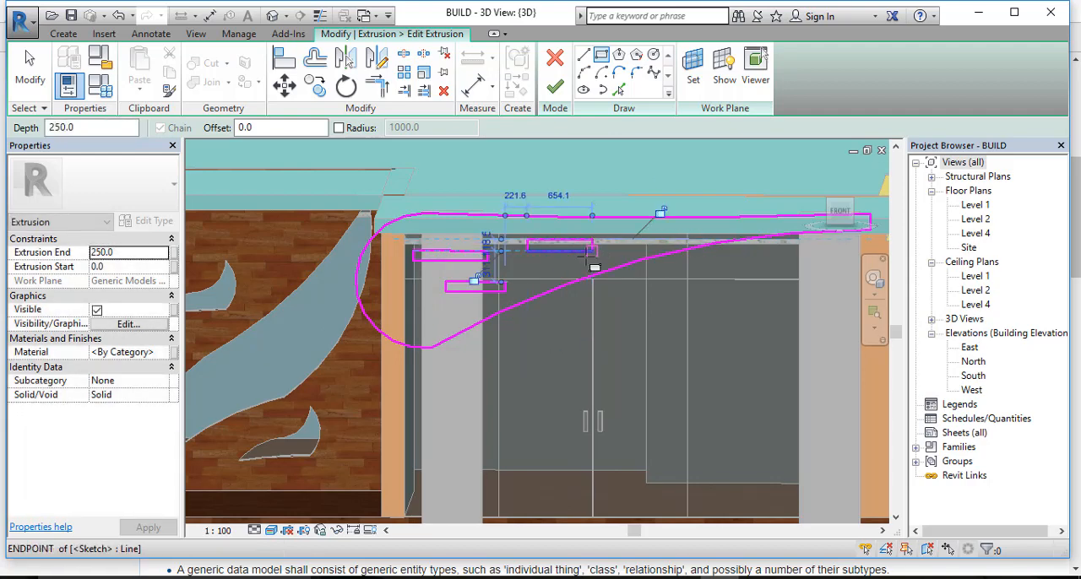
{"action": "left_click", "coordinate": [581, 267]}
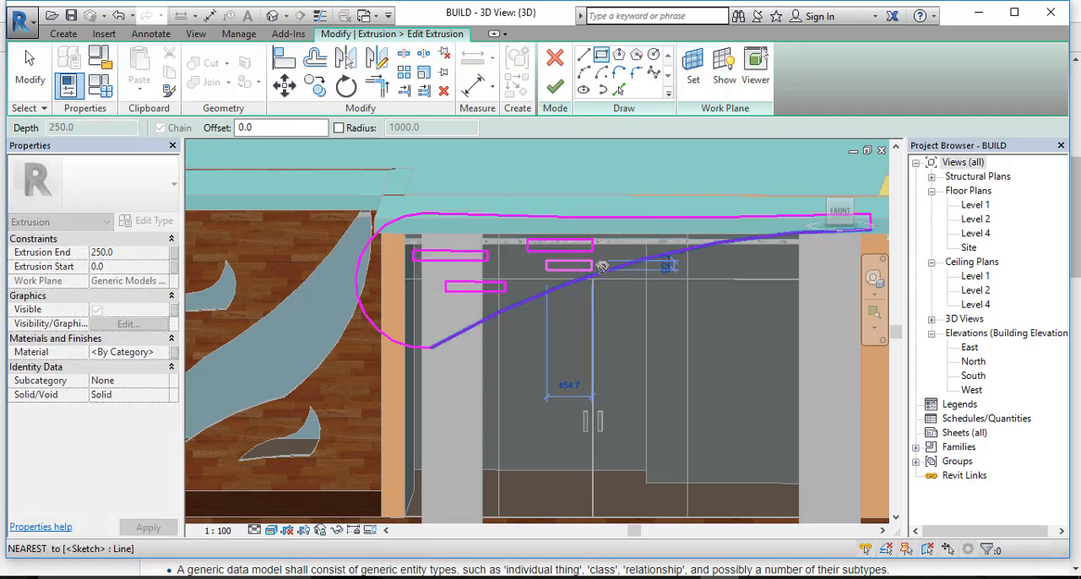
{"action": "left_click", "coordinate": [601, 267]}
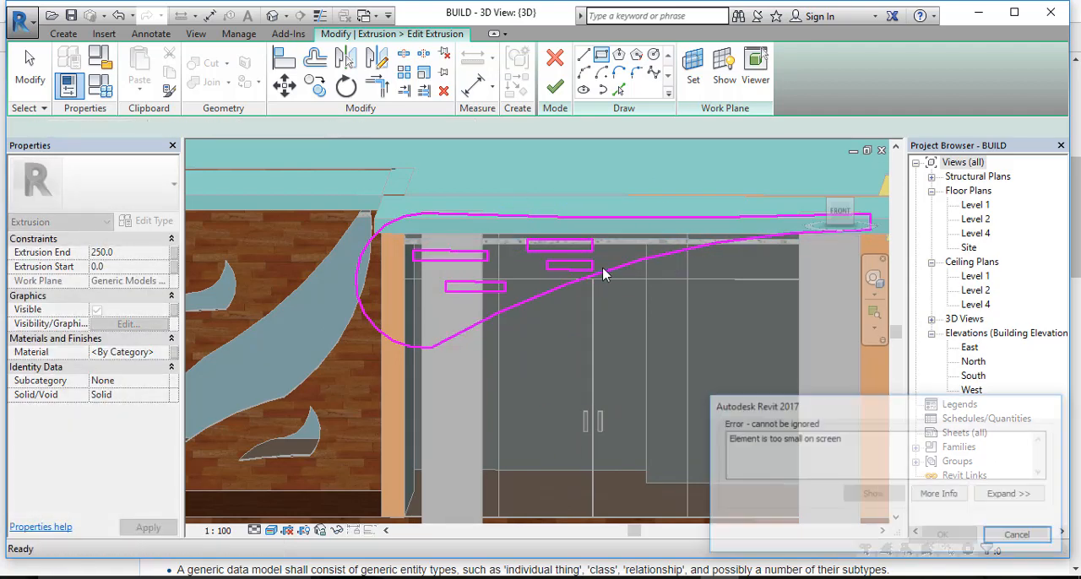
{"action": "left_click", "coordinate": [1019, 537]}
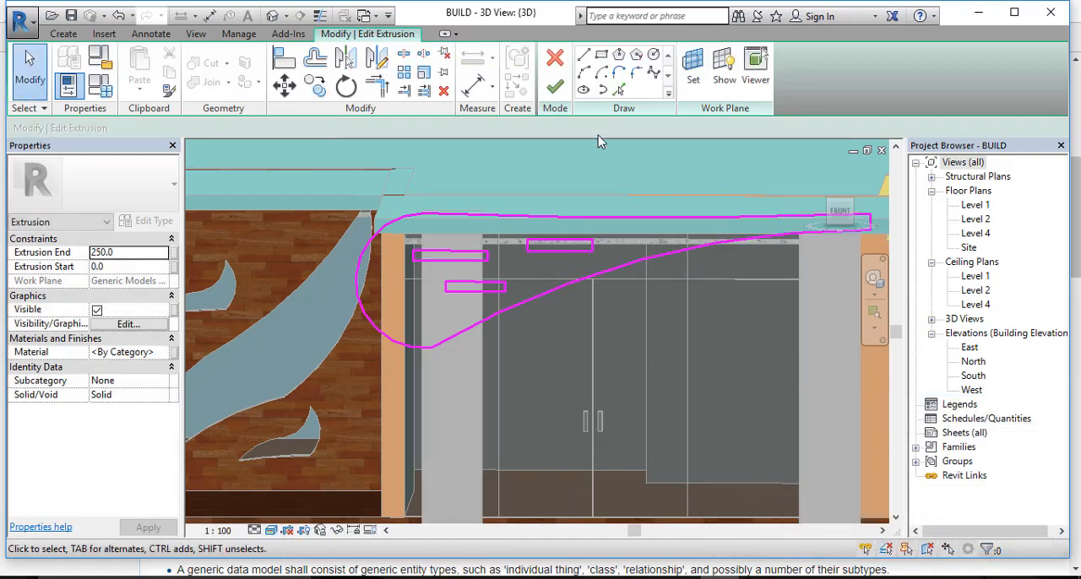
Step: Sketch a narrow horizontal rectangle about 320 mm wide below the one above the doors, inside the curved edge
{"action": "left_click", "coordinate": [601, 55]}
{"action": "left_click", "coordinate": [539, 269]}
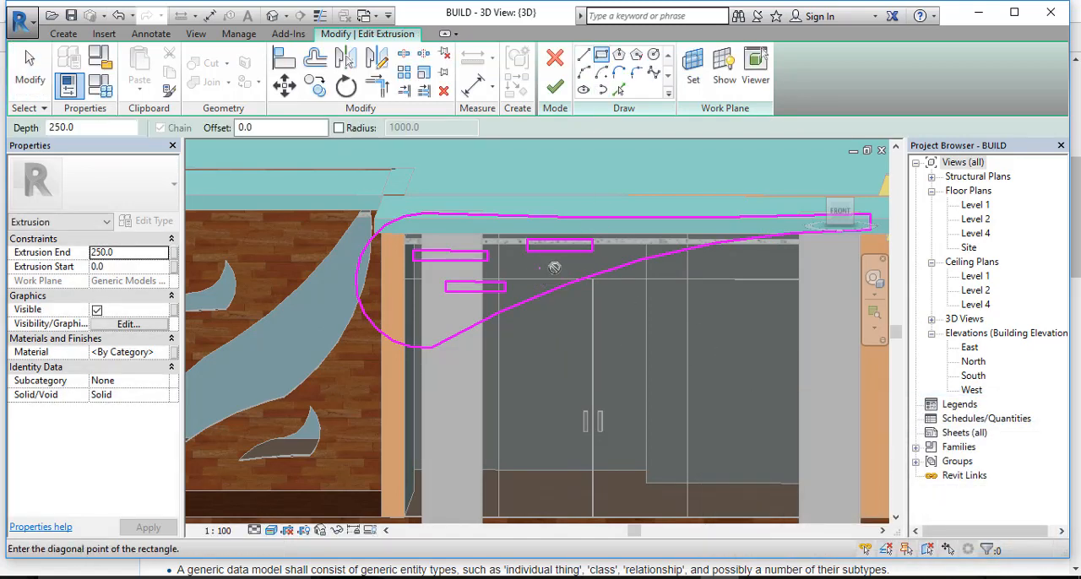
{"action": "left_click", "coordinate": [580, 278]}
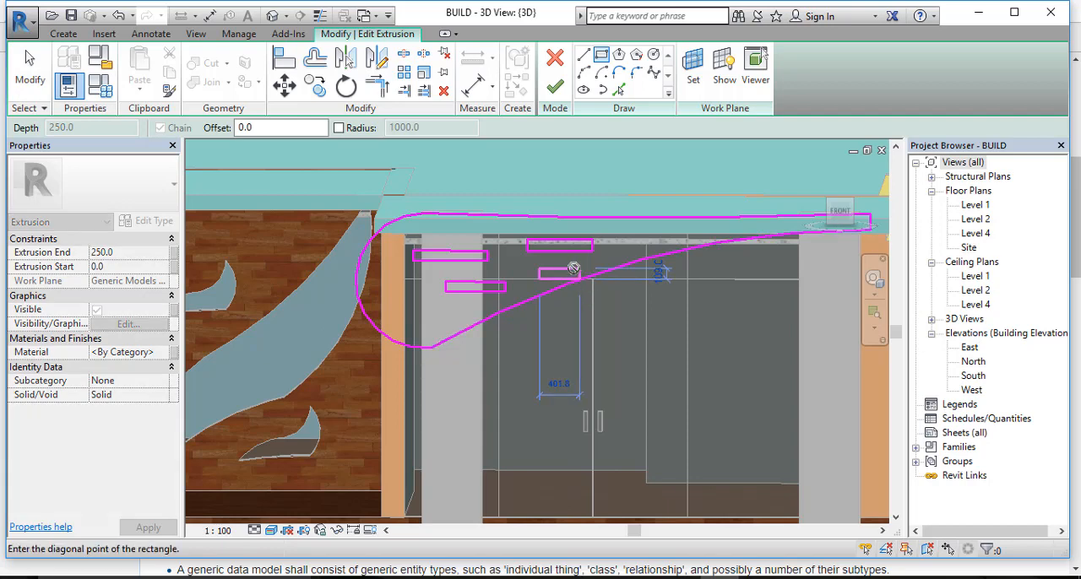
{"action": "scroll", "coordinate": [574, 269], "scroll_direction": "up", "scroll_amount": 3}
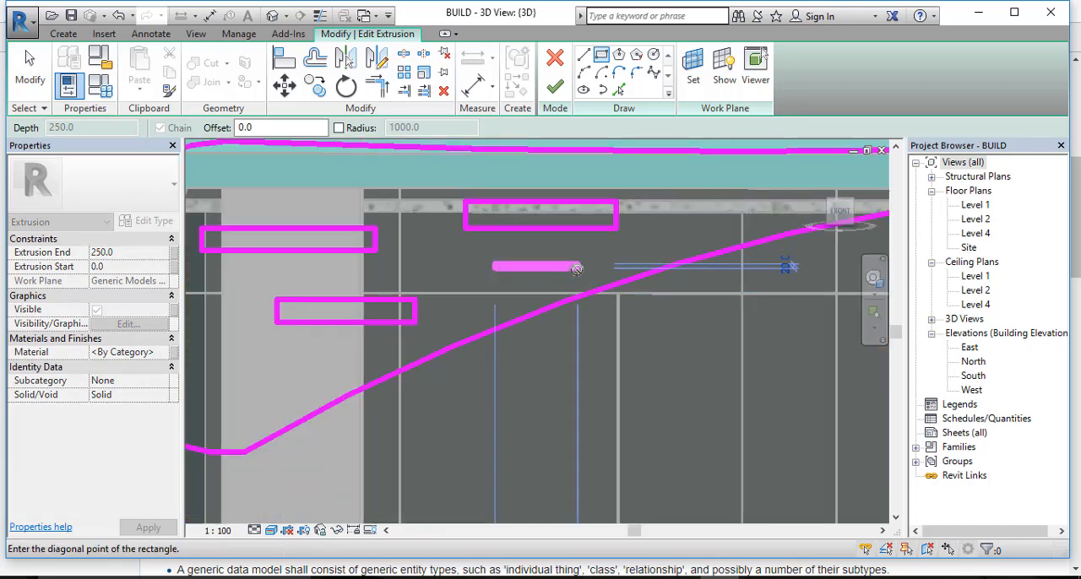
{"action": "left_click", "coordinate": [573, 291]}
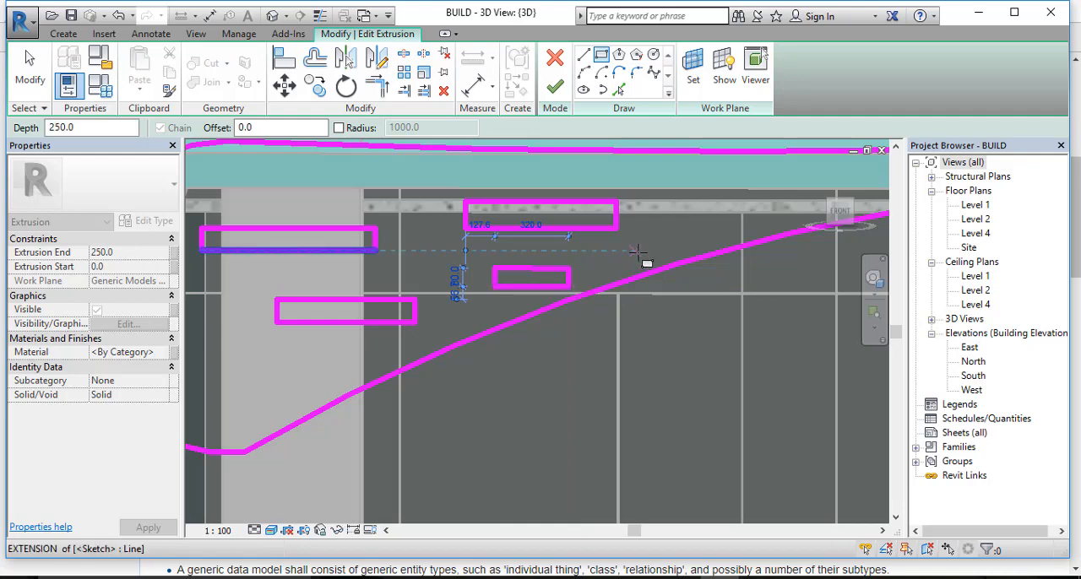
Step: Sketch two more narrow rectangles toward the profile's tapered end, the last about 448 mm wide, and finish the profile edit
{"action": "middle_click_drag", "start_coordinate": [639, 270], "coordinate": [449, 359]}
{"action": "left_click", "coordinate": [519, 283]}
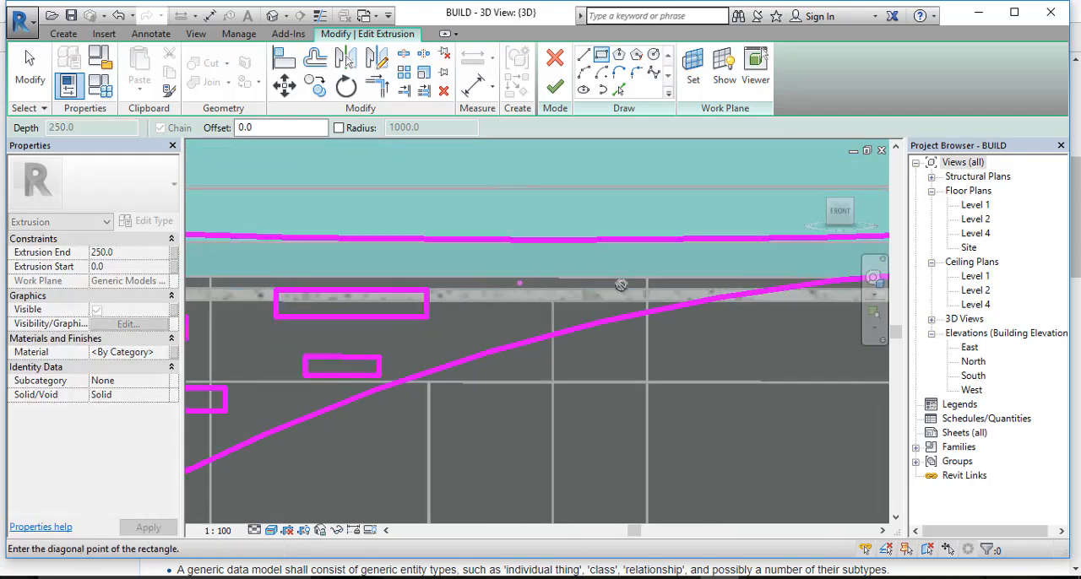
{"action": "left_click", "coordinate": [641, 306]}
{"action": "middle_click_drag", "start_coordinate": [513, 358], "coordinate": [279, 427]}
{"action": "left_click", "coordinate": [505, 332]}
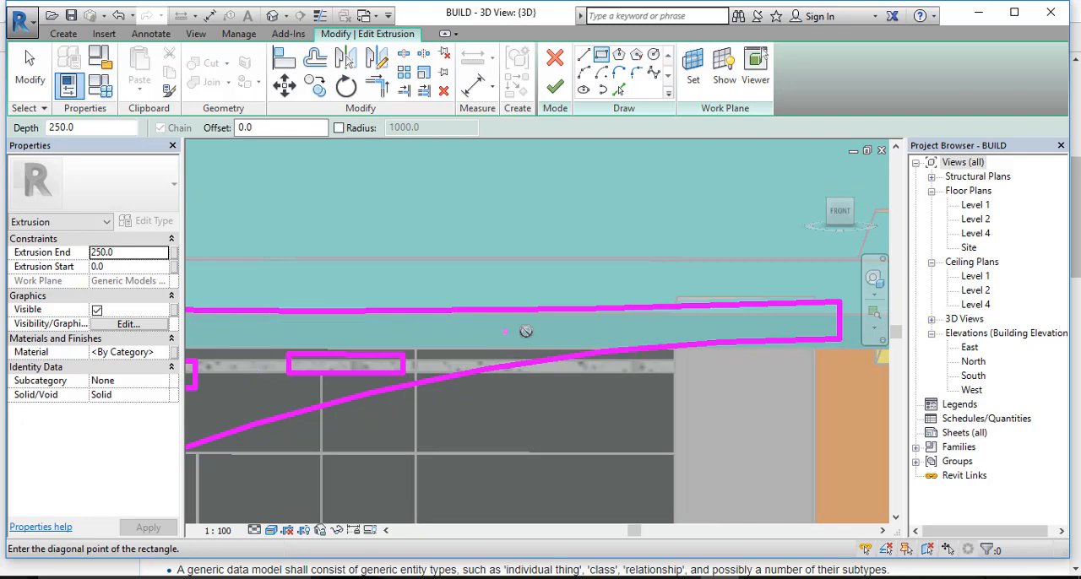
{"action": "left_click", "coordinate": [609, 340]}
{"action": "mouse_move", "coordinate": [633, 366]}
{"action": "middle_mouse_down", "text": "shift"}
{"action": "mouse_move", "coordinate": [574, 355]}
{"action": "mouse_move", "coordinate": [779, 343]}
{"action": "mouse_move", "coordinate": [650, 362]}
{"action": "middle_mouse_up", "text": "shift"}
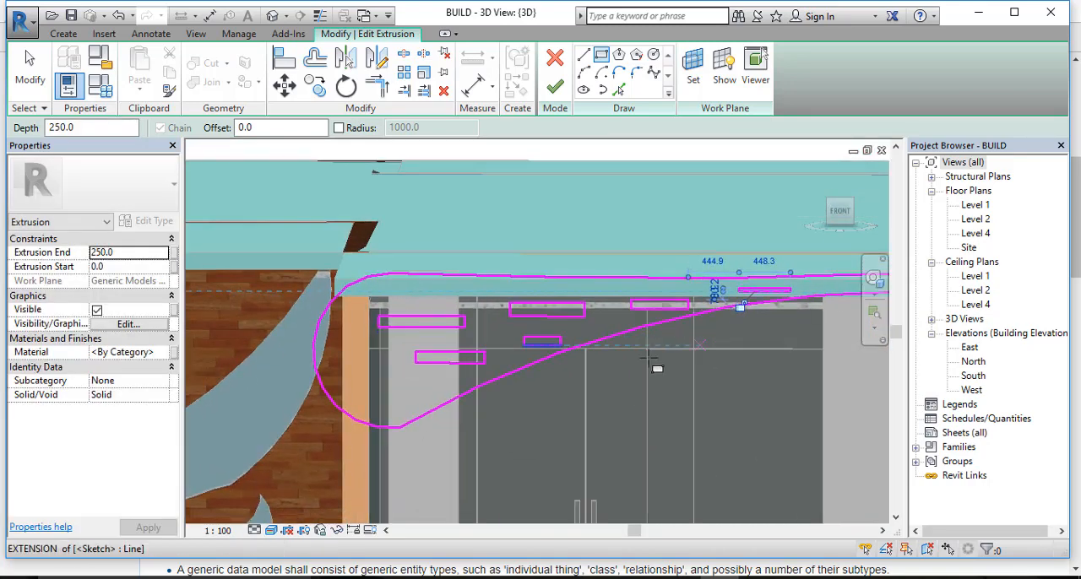
{"action": "left_click", "coordinate": [554, 87]}
{"action": "scroll", "coordinate": [620, 359], "scroll_direction": "down", "scroll_amount": 2}
{"action": "middle_click_drag", "start_coordinate": [630, 395], "coordinate": [610, 383]}
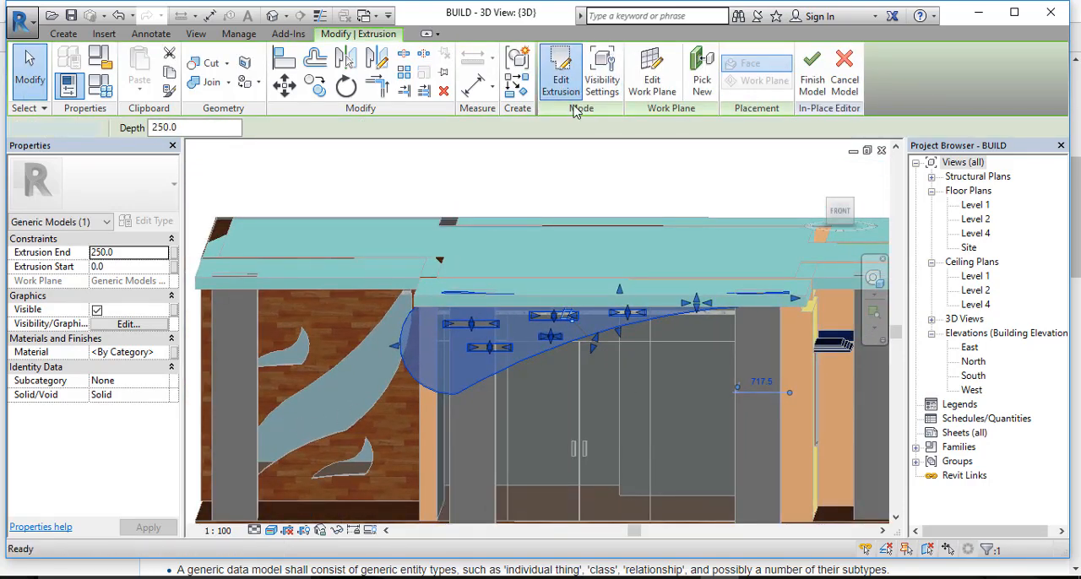
Step: Edit the extrusion's profile again and sketch two circles in its rounded end, about 100 mm and 50 mm in radius
{"action": "left_click", "coordinate": [561, 73]}
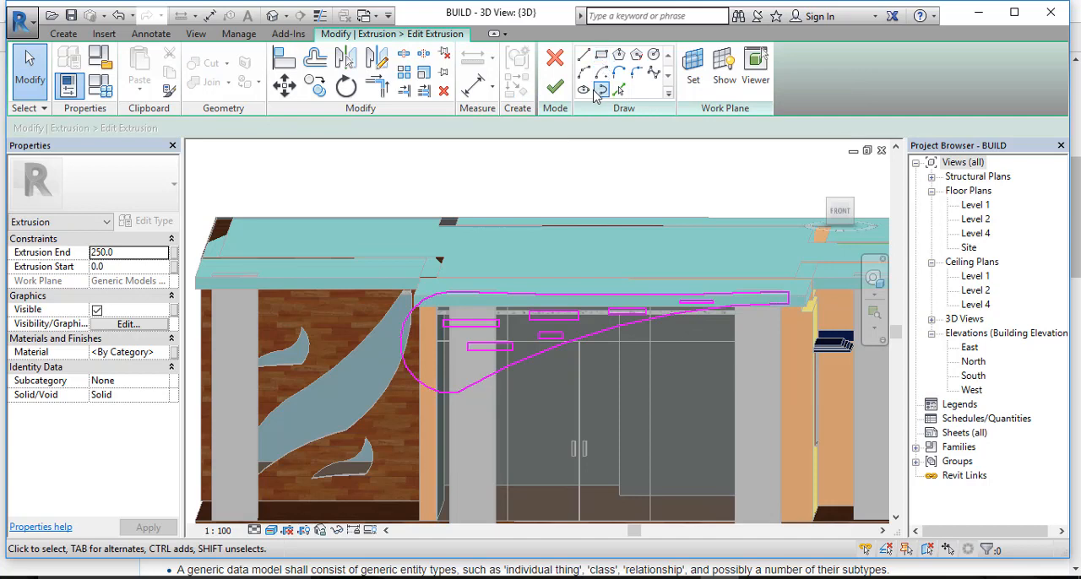
{"action": "left_click", "coordinate": [656, 60]}
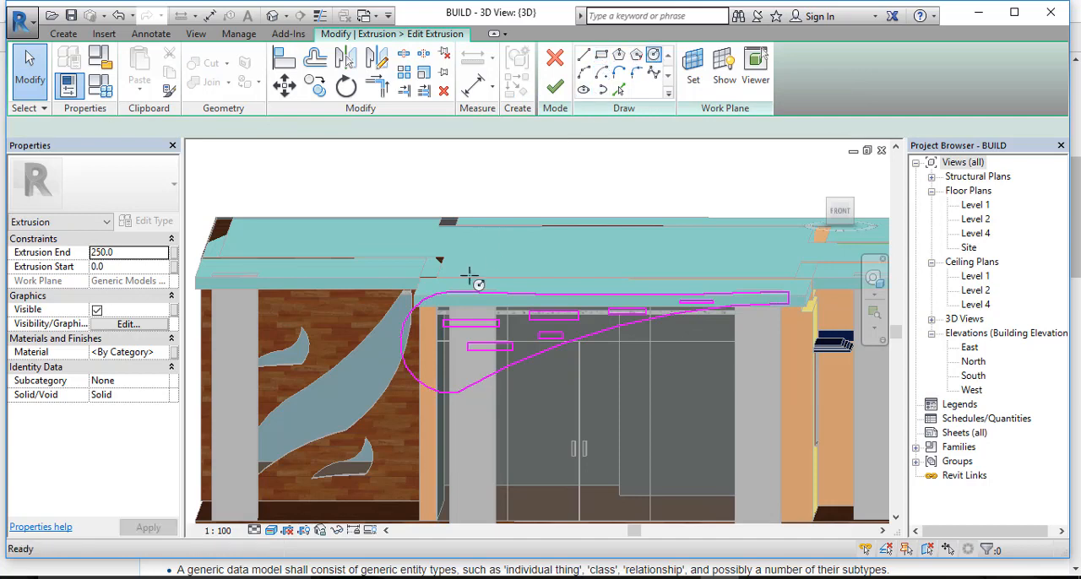
{"action": "left_click", "coordinate": [422, 331]}
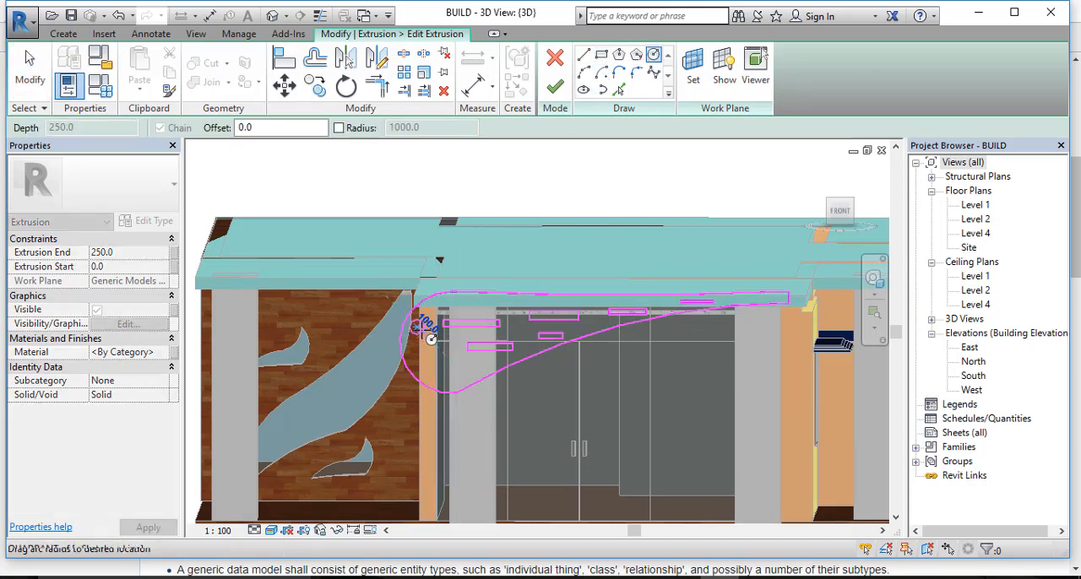
{"action": "left_click", "coordinate": [422, 331]}
{"action": "left_click", "coordinate": [427, 350]}
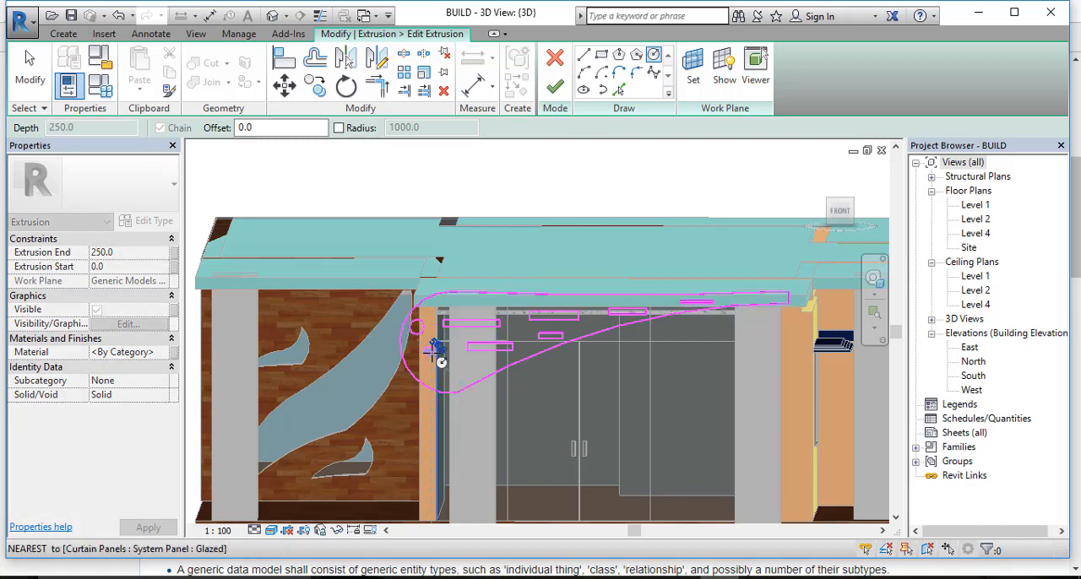
{"action": "left_click", "coordinate": [433, 356]}
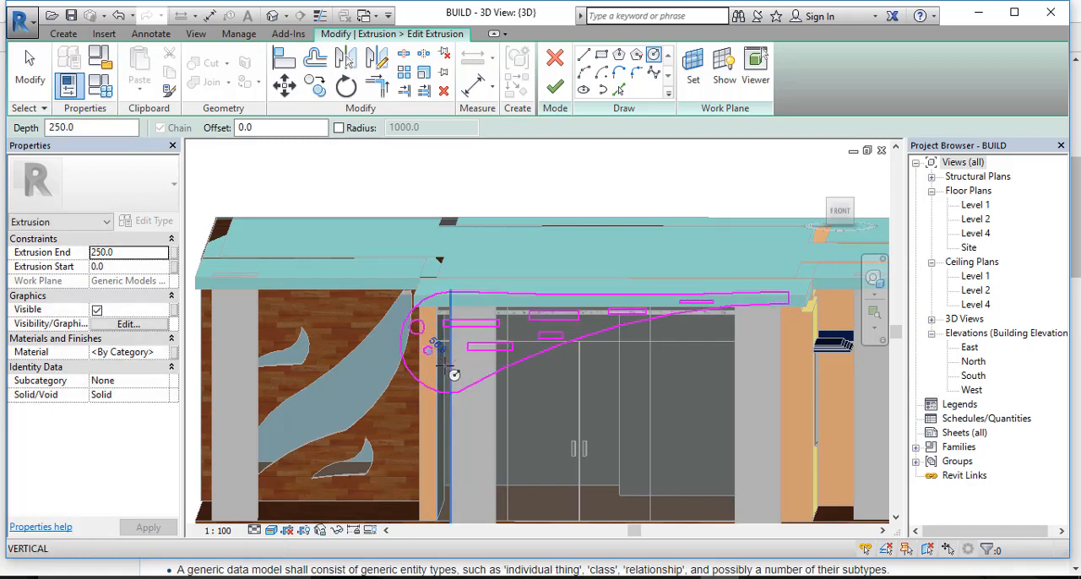
Step: Sketch three more circles in the rounded end: one about 127 mm in radius on the column and two smaller ones beside it
{"action": "left_click", "coordinate": [447, 365]}
{"action": "left_click", "coordinate": [438, 371]}
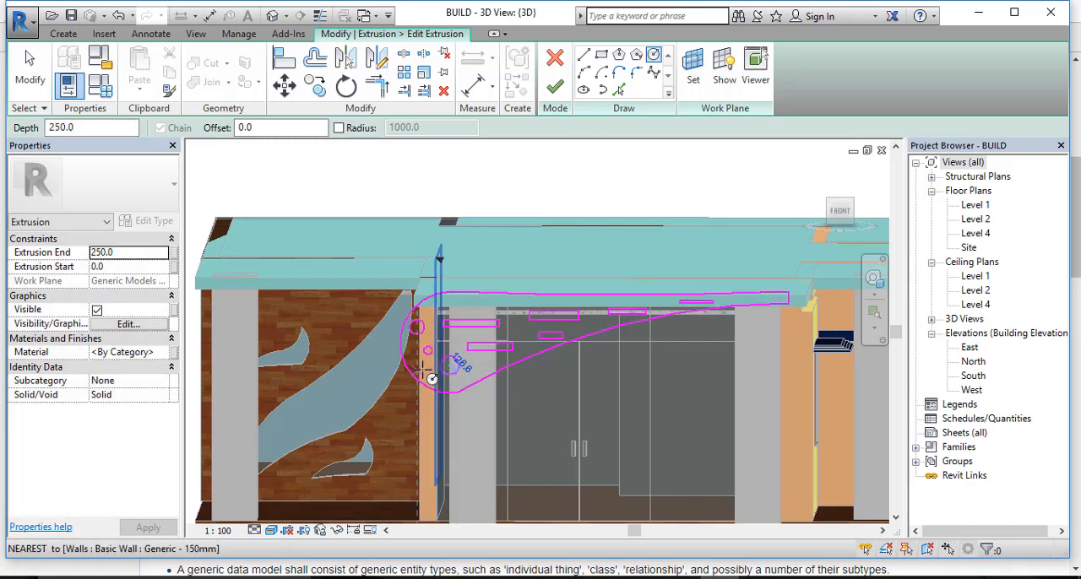
{"action": "left_click", "coordinate": [427, 369]}
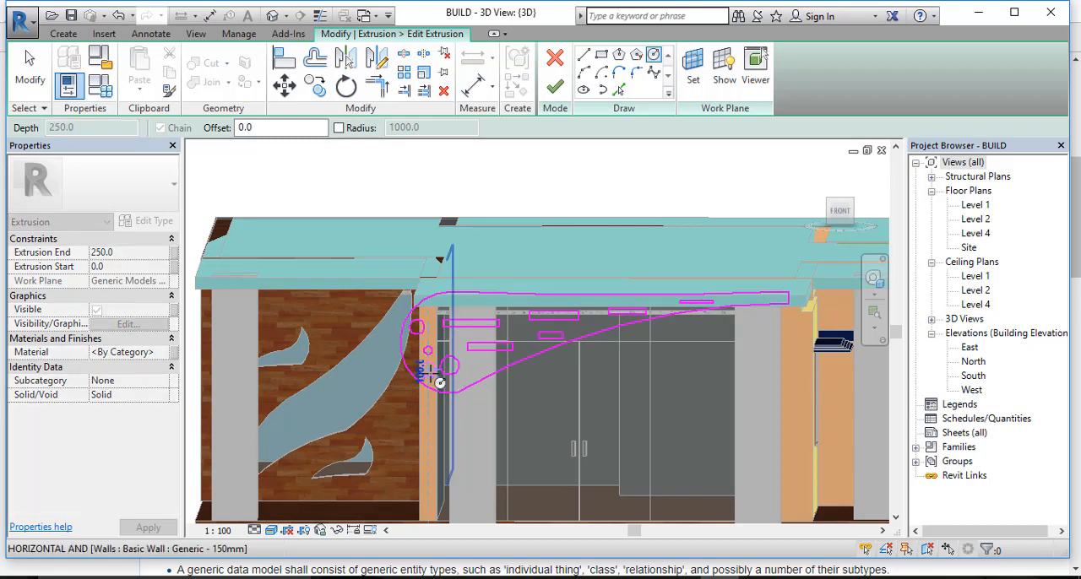
{"action": "left_click", "coordinate": [432, 373]}
{"action": "left_click", "coordinate": [414, 352]}
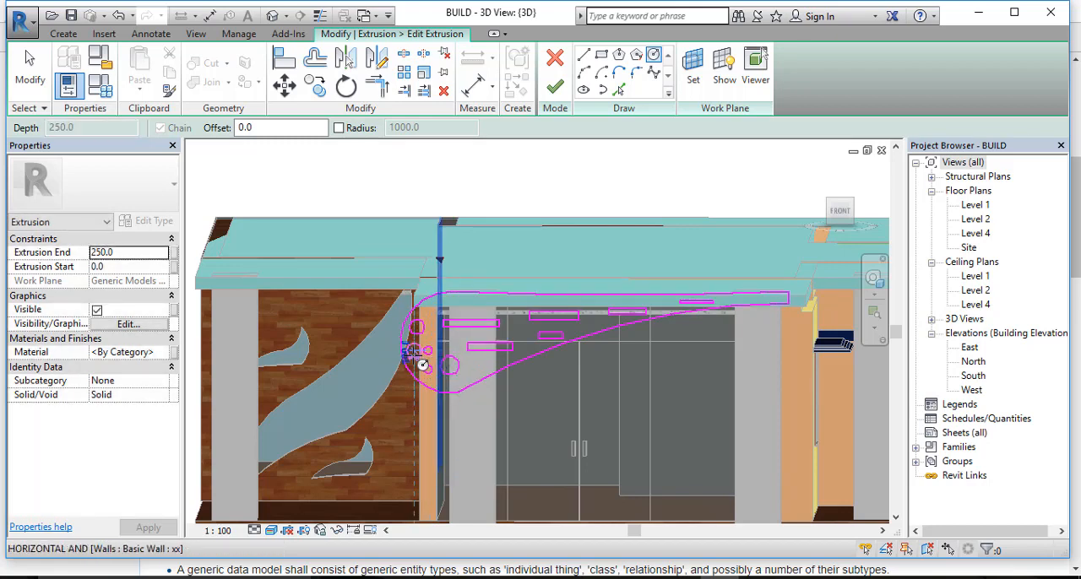
{"action": "left_click", "coordinate": [424, 366]}
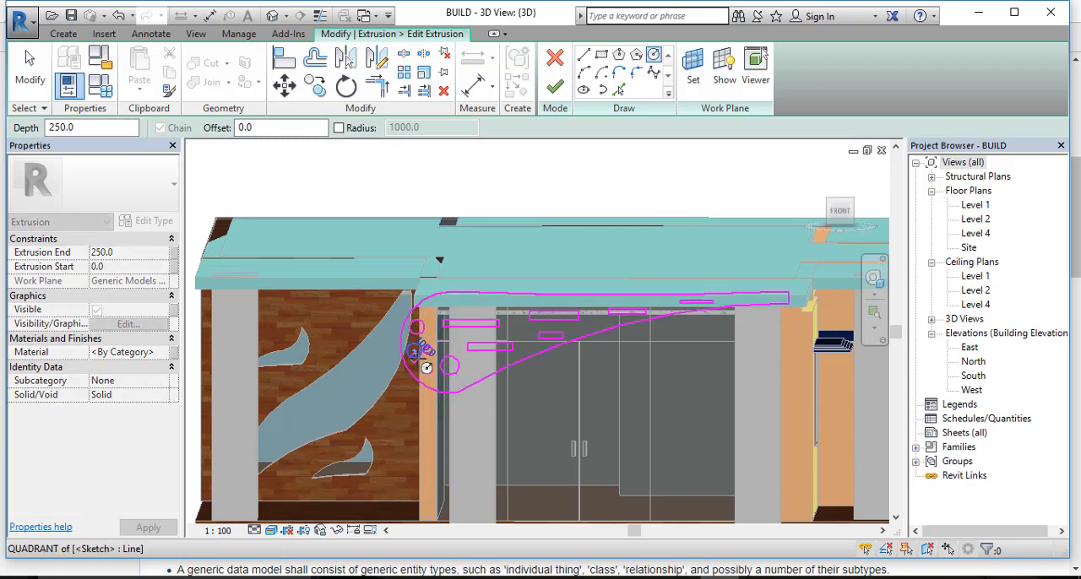
Step: Finish the extrusion's profile edit and complete the in-place model
{"action": "left_click", "coordinate": [557, 88]}
{"action": "scroll", "coordinate": [565, 369], "scroll_direction": "down", "scroll_amount": 1}
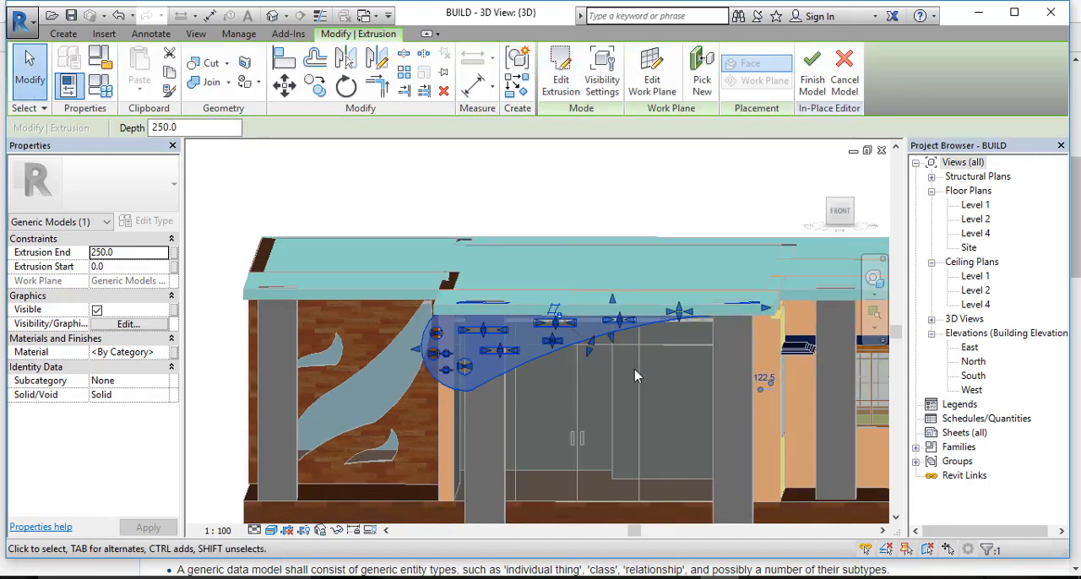
{"action": "left_click", "coordinate": [812, 74]}
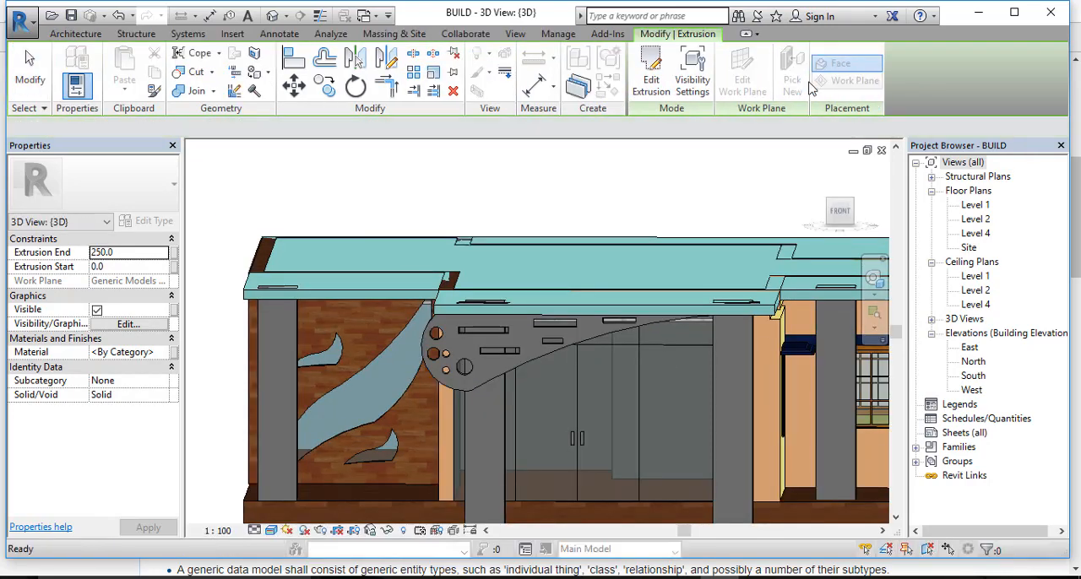
Step: Lower the curved panel to an elevation of -180 mm and nudge it slightly right along the entrance columns
{"action": "scroll", "coordinate": [523, 363], "scroll_direction": "down", "scroll_amount": 1}
{"action": "left_click", "coordinate": [525, 370]}
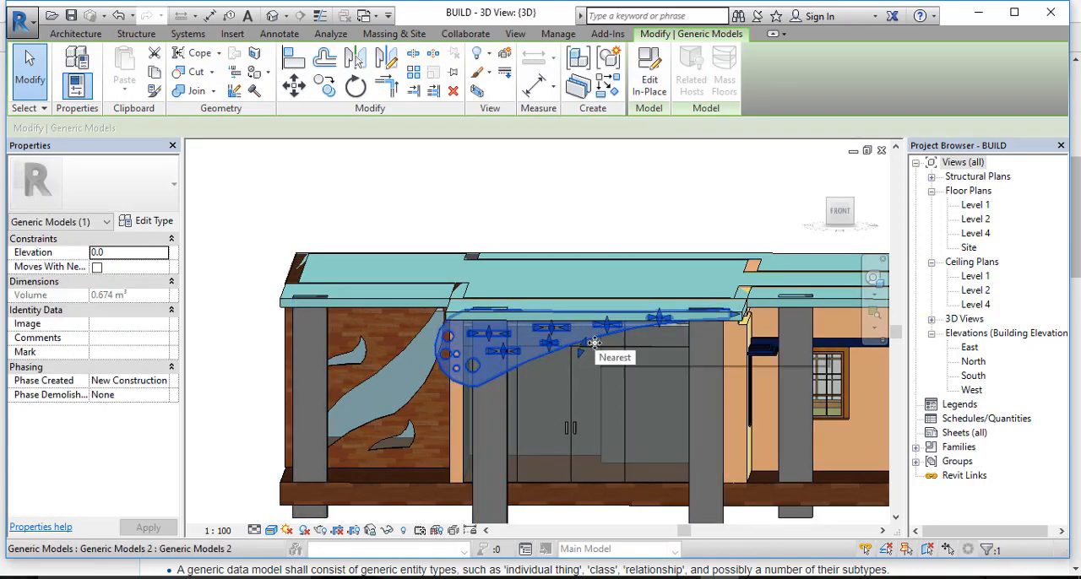
{"action": "key", "text": "Down"}
{"action": "key", "text": "Down"}
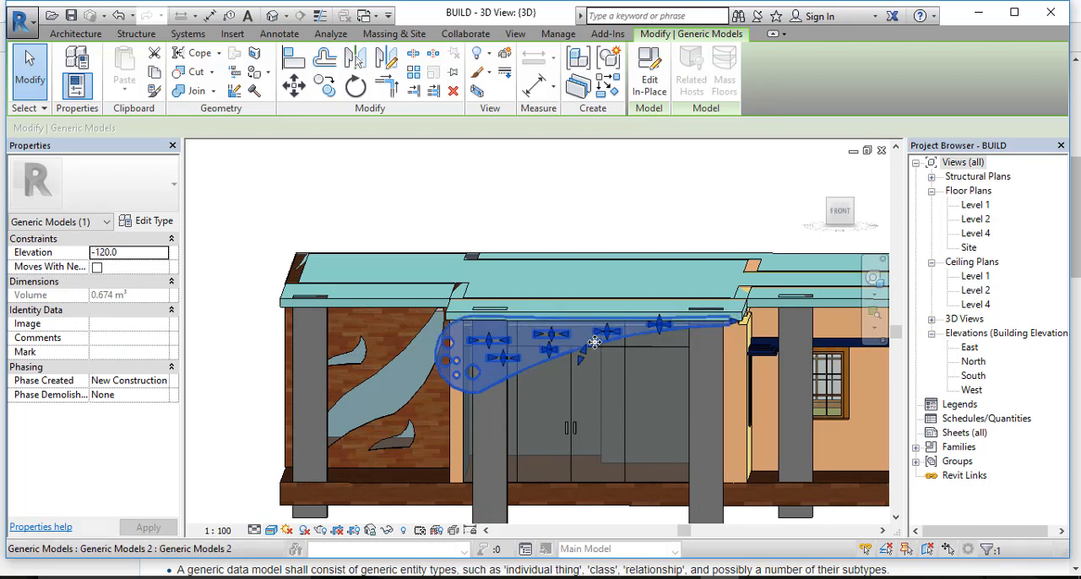
{"action": "key", "text": "Down"}
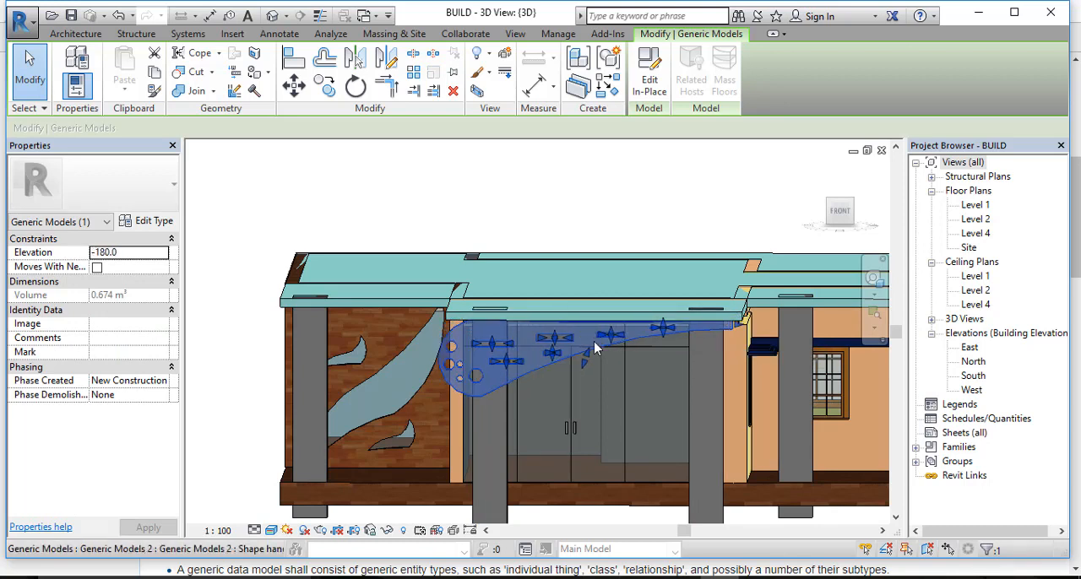
{"action": "key", "text": "Right"}
{"action": "key", "text": "Right"}
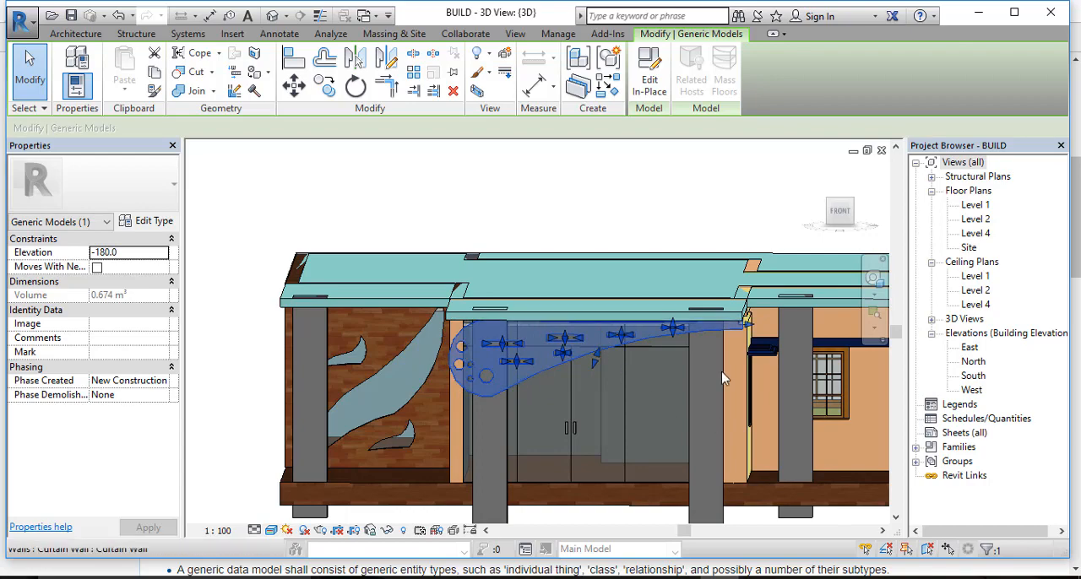
Step: Stretch the panel's depth backward so that it reaches the rear face of the entrance column
{"action": "left_click", "coordinate": [643, 229]}
{"action": "scroll", "coordinate": [594, 332], "scroll_direction": "down", "scroll_amount": 1}
{"action": "middle_click_drag", "start_coordinate": [480, 410], "coordinate": [580, 248], "text": "shift"}
{"action": "middle_click_drag", "start_coordinate": [590, 295], "coordinate": [213, 307], "text": "shift"}
{"action": "scroll", "coordinate": [400, 297], "scroll_direction": "up", "scroll_amount": 2}
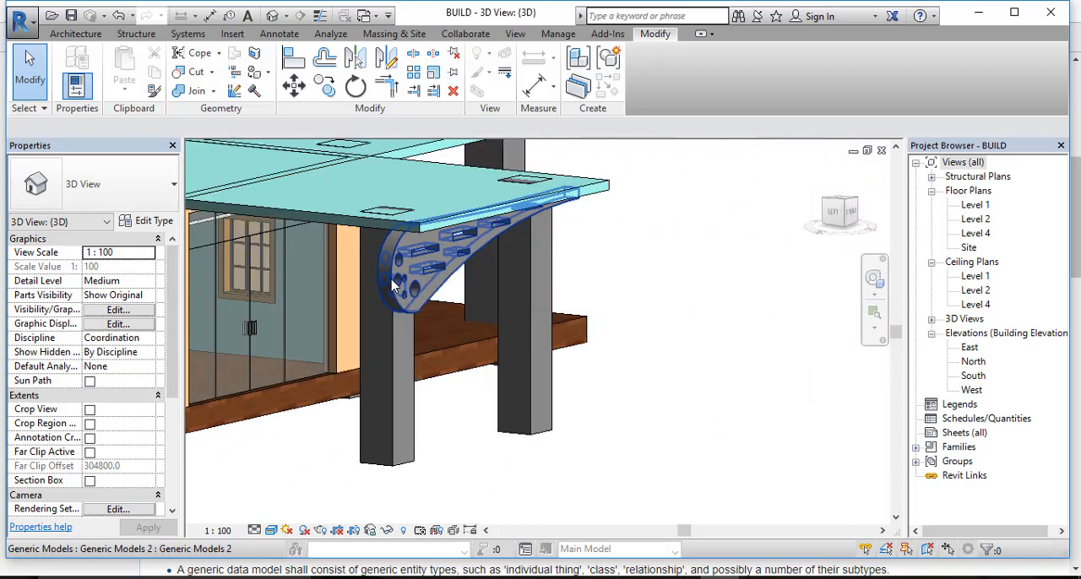
{"action": "left_click", "coordinate": [400, 297]}
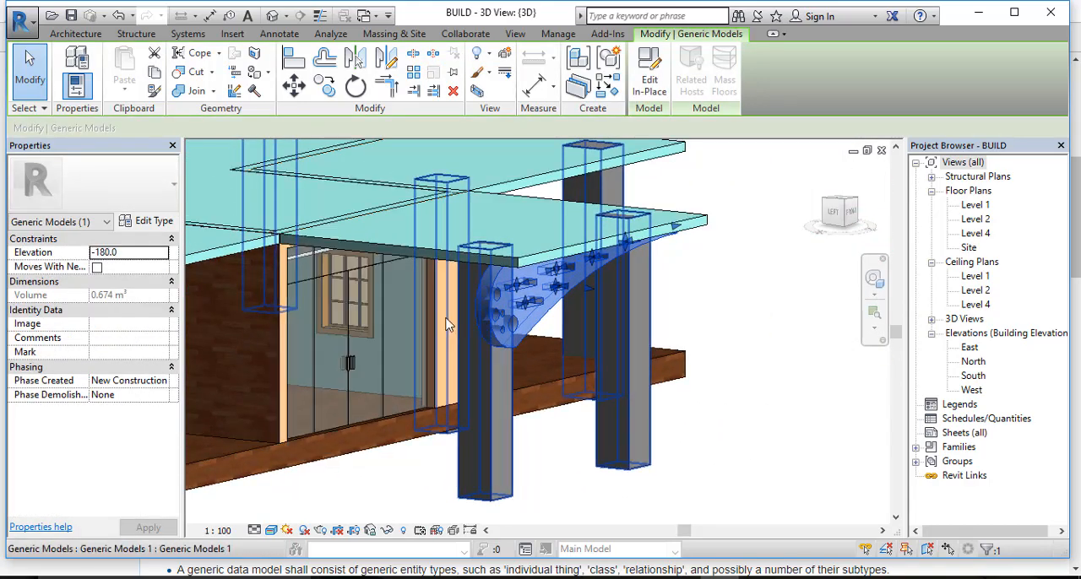
{"action": "middle_click_drag", "start_coordinate": [392, 306], "coordinate": [558, 290], "text": "shift"}
{"action": "left_click_drag", "start_coordinate": [565, 293], "coordinate": [524, 300]}
{"action": "left_click", "coordinate": [632, 333]}
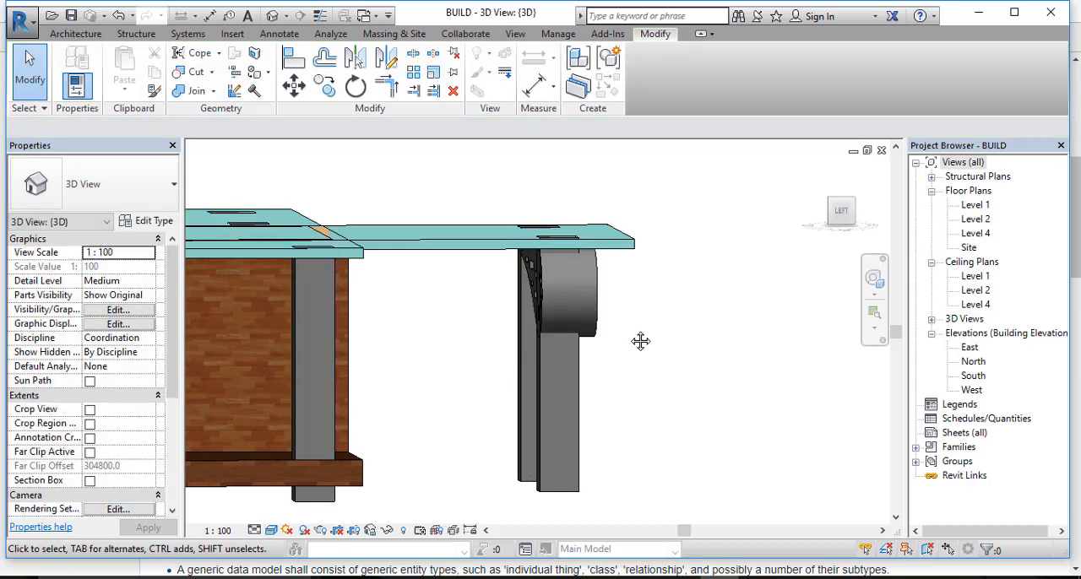
Step: Try to adjust the panel's extent with its shape handle from the front view
{"action": "middle_click_drag", "start_coordinate": [640, 341], "coordinate": [448, 254], "text": "shift"}
{"action": "middle_click_drag", "start_coordinate": [387, 230], "coordinate": [591, 325], "text": "shift"}
{"action": "left_click", "coordinate": [576, 247]}
{"action": "scroll", "coordinate": [589, 327], "scroll_direction": "down", "scroll_amount": 3}
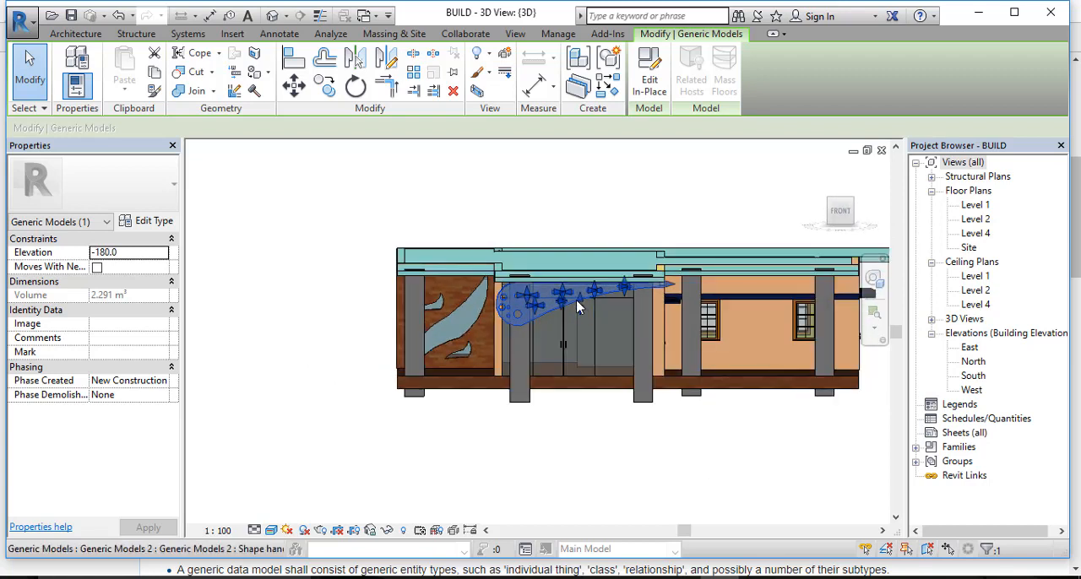
{"action": "left_click_drag", "start_coordinate": [580, 298], "coordinate": [581, 297]}
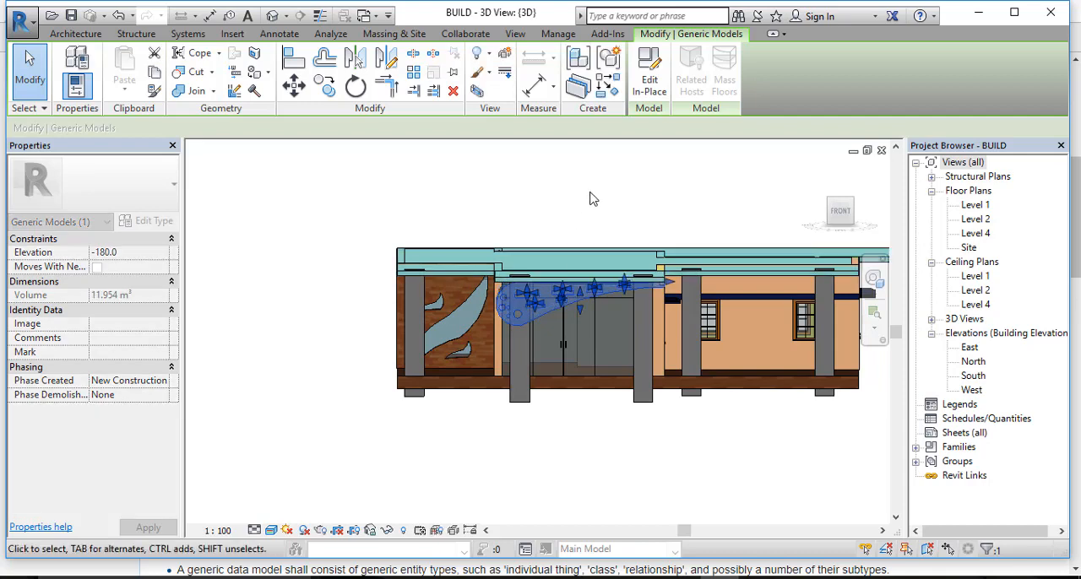
{"action": "left_click", "coordinate": [590, 193]}
Step: Shorten the panel's depth from the side so its rear end lines up with the back of the entrance columns
{"action": "middle_click_drag", "start_coordinate": [565, 260], "coordinate": [572, 234], "text": "shift"}
{"action": "left_click", "coordinate": [501, 304]}
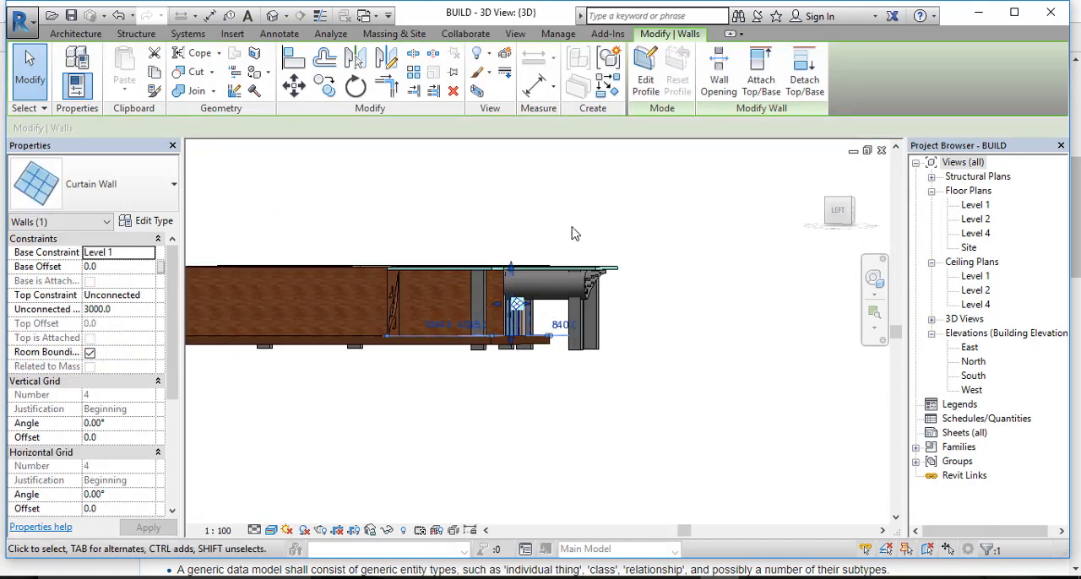
{"action": "left_click", "coordinate": [572, 234]}
{"action": "middle_click_drag", "start_coordinate": [641, 297], "coordinate": [550, 306], "text": "shift"}
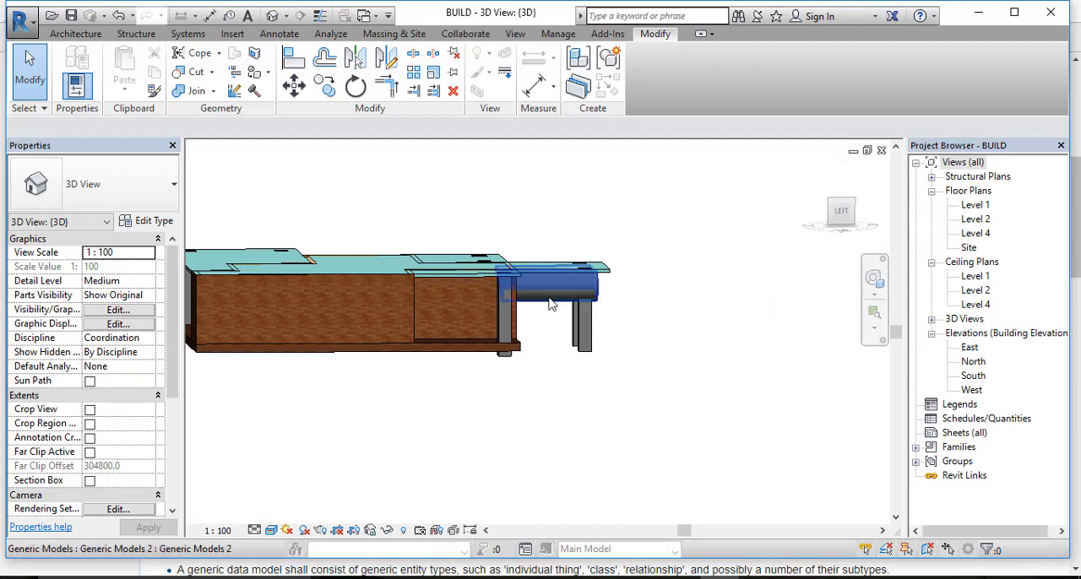
{"action": "left_click", "coordinate": [550, 303]}
{"action": "left_click_drag", "start_coordinate": [503, 290], "coordinate": [577, 294]}
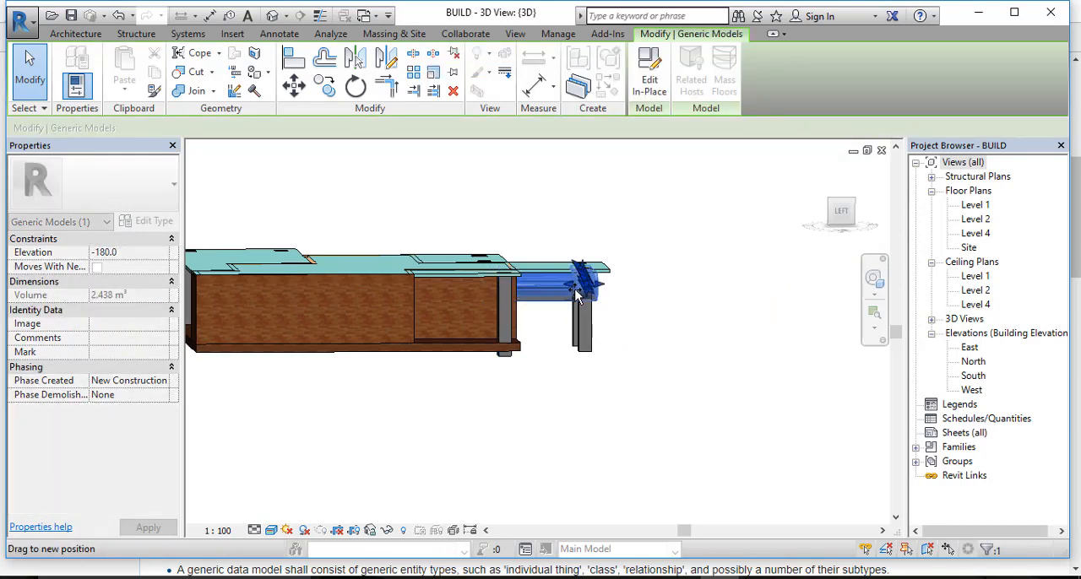
{"action": "left_click", "coordinate": [664, 266]}
{"action": "middle_click_drag", "start_coordinate": [671, 273], "coordinate": [451, 322], "text": "shift"}
{"action": "scroll", "coordinate": [489, 279], "scroll_direction": "up", "scroll_amount": 5}
{"action": "scroll", "coordinate": [490, 276], "scroll_direction": "down", "scroll_amount": 3}
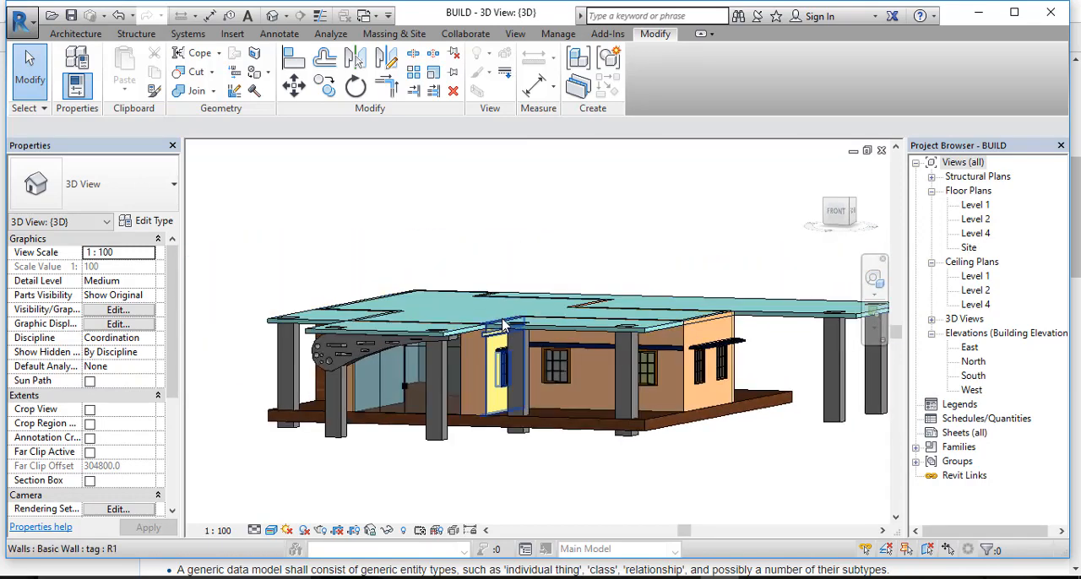